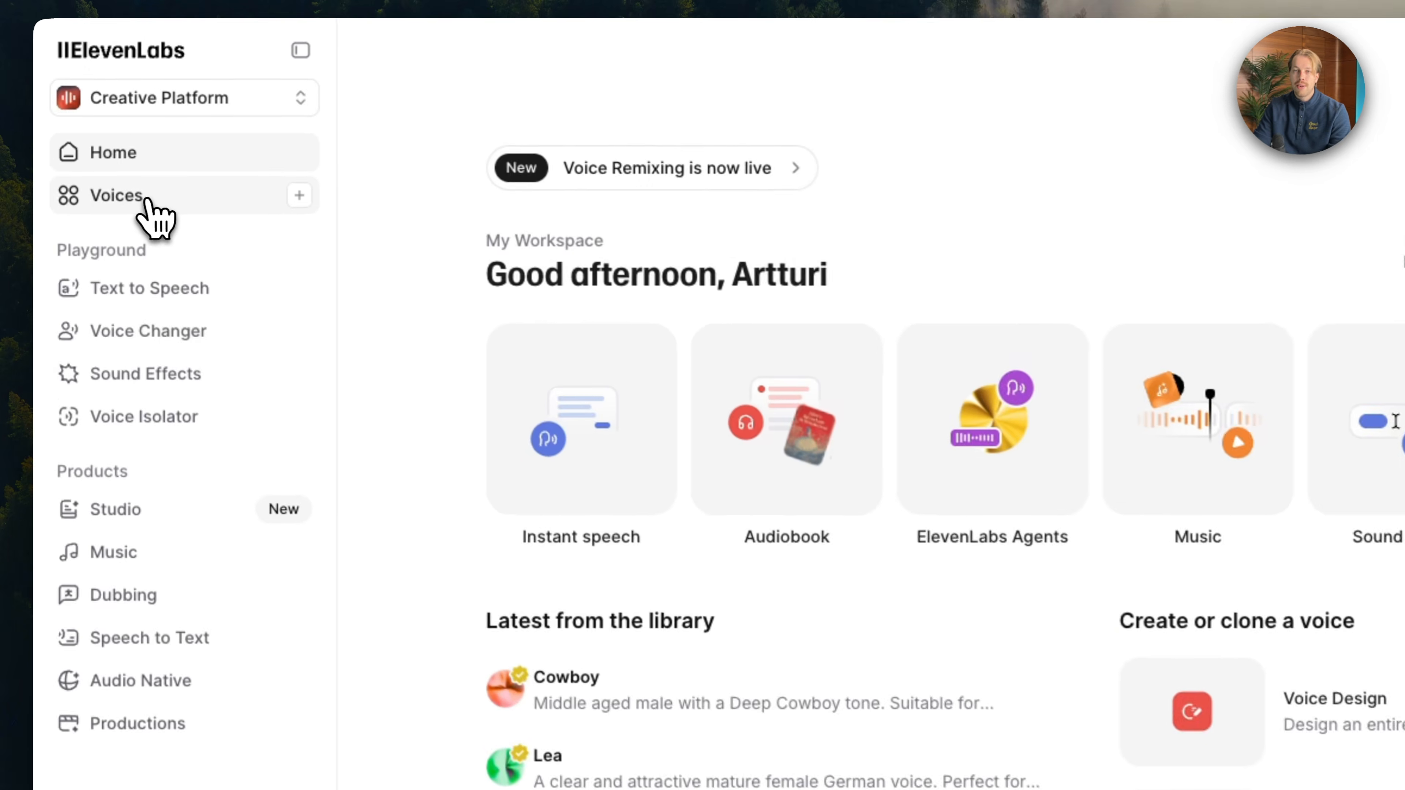
Open the voice library and view the saved voices under My Voices
left_click(118, 152)
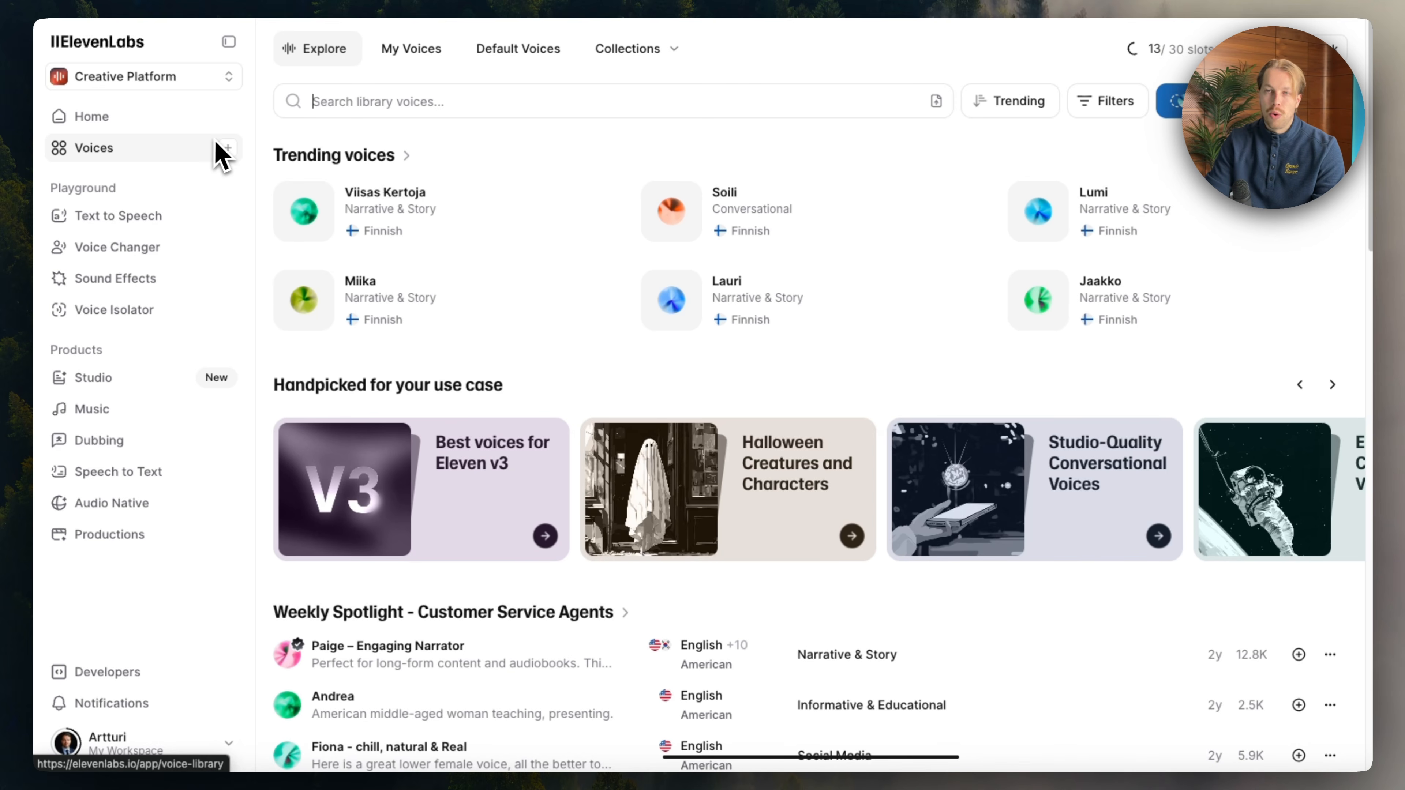
left_click(410, 51)
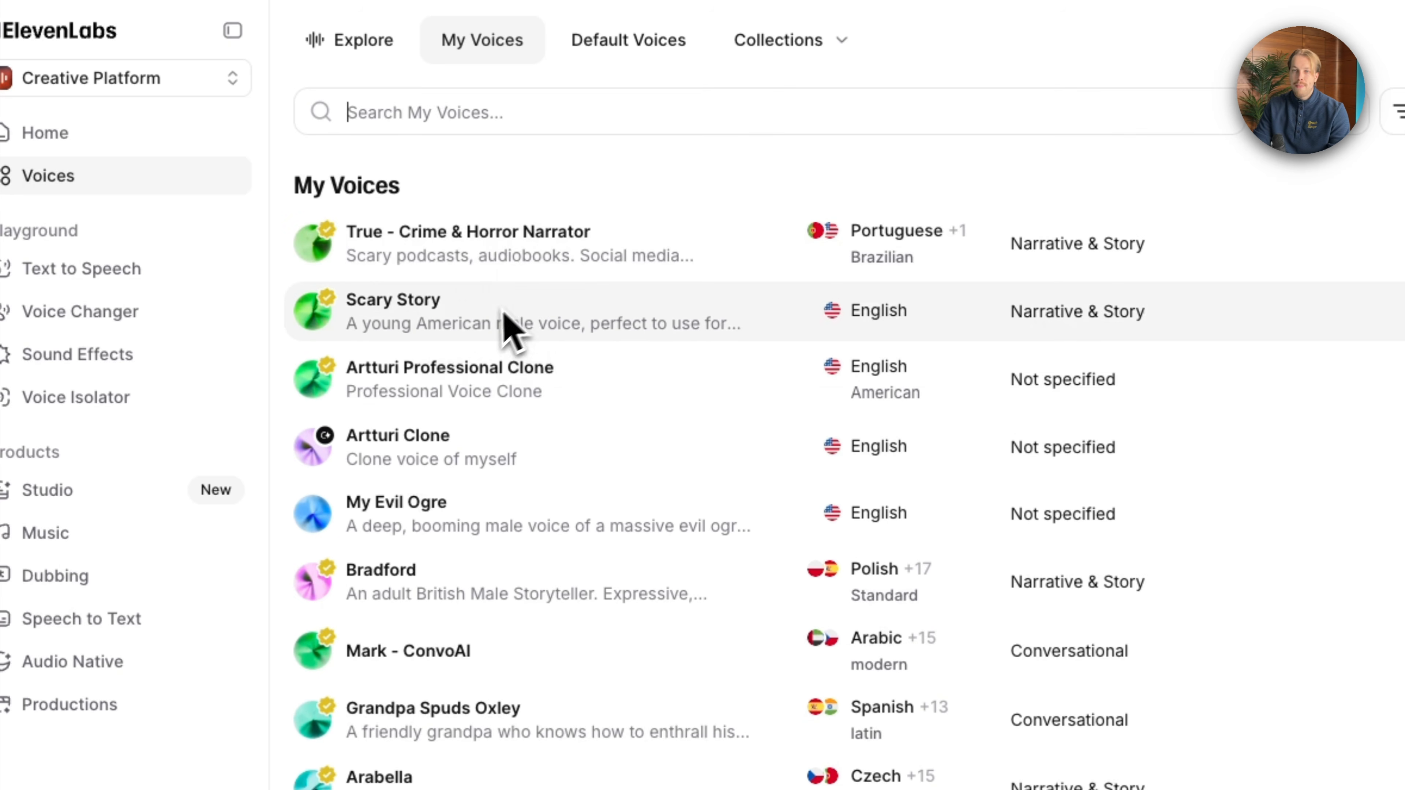
mouse_move(558, 246)
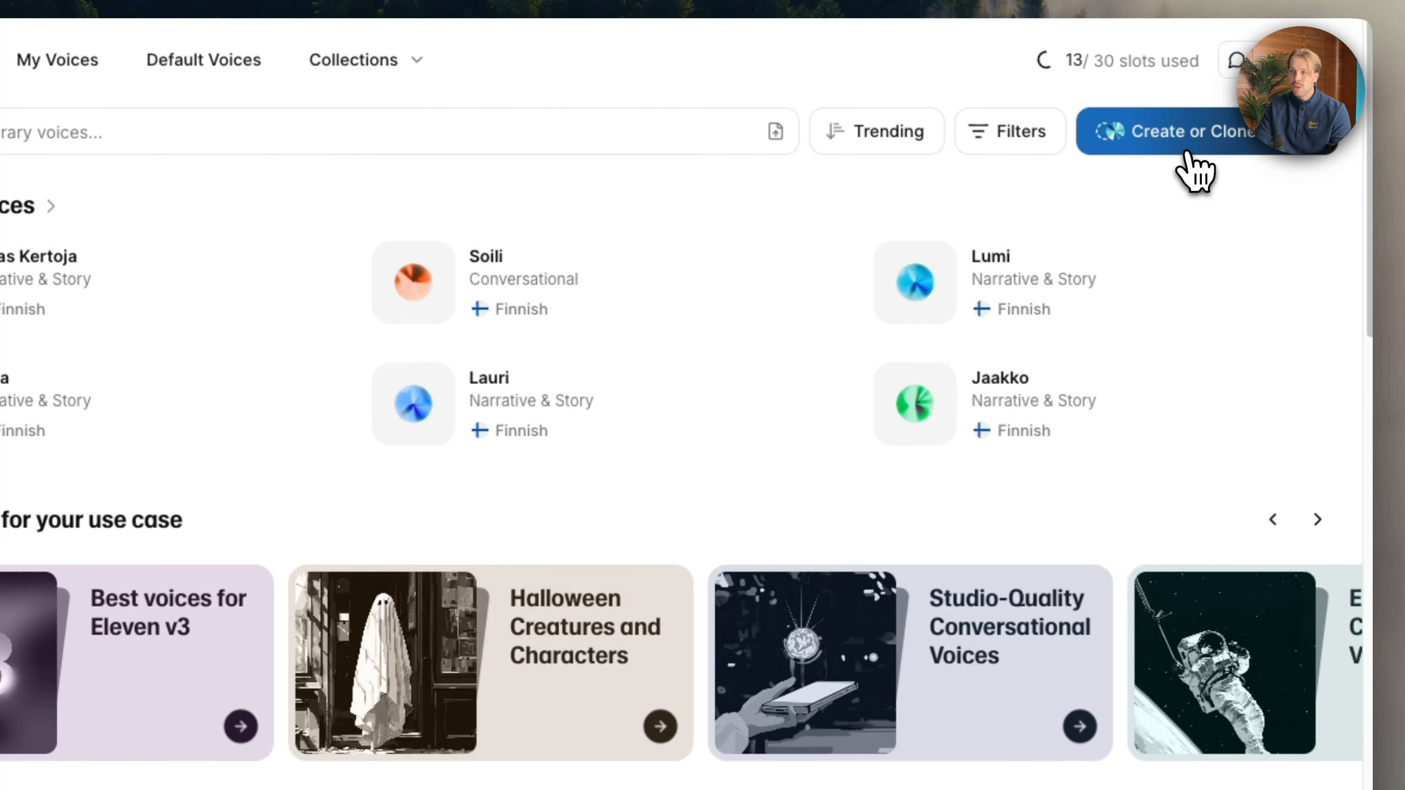
Open the options for adding a new voice, check the Professional Voice Clone slot limit, and choose Voice Design
left_click(1198, 149)
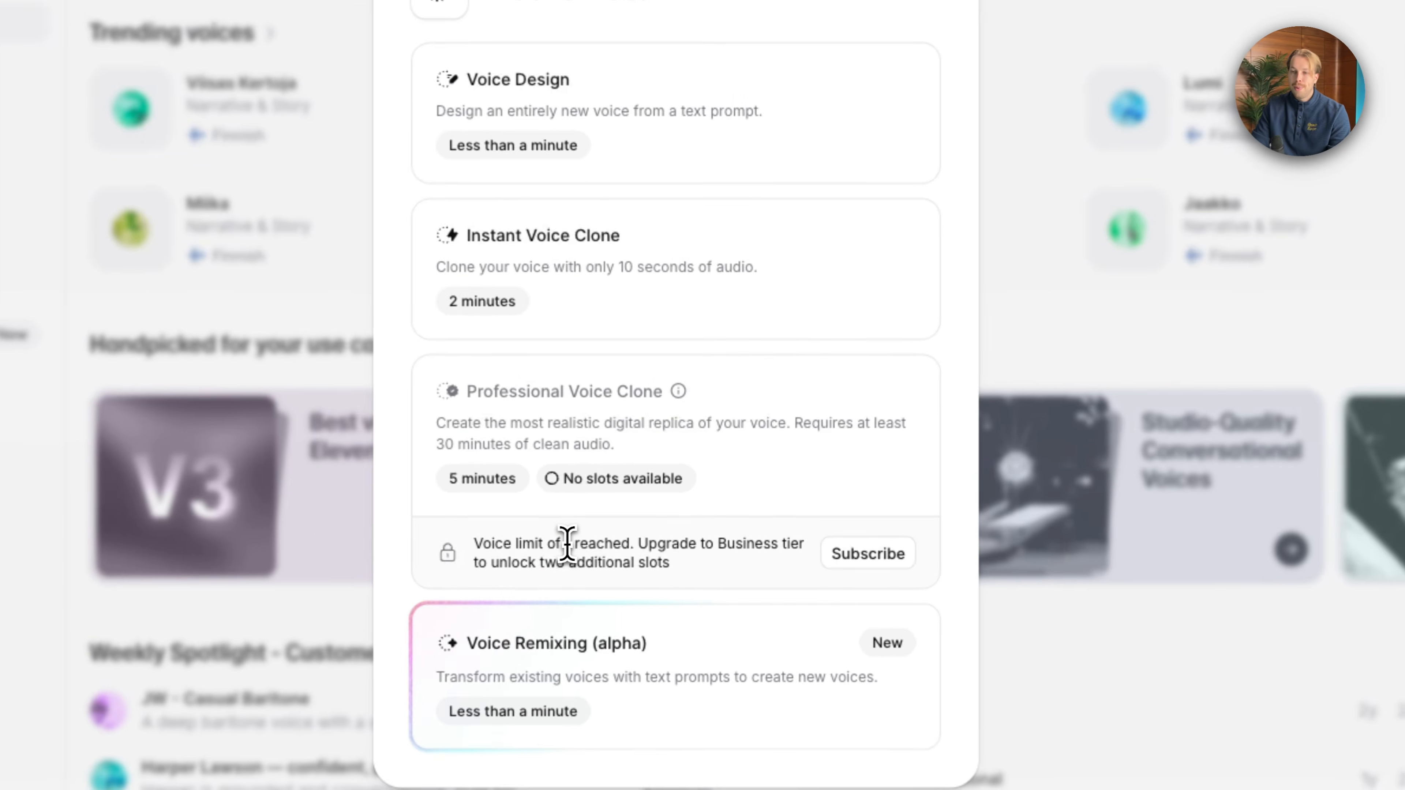
left_click_drag(624, 533, 631, 533)
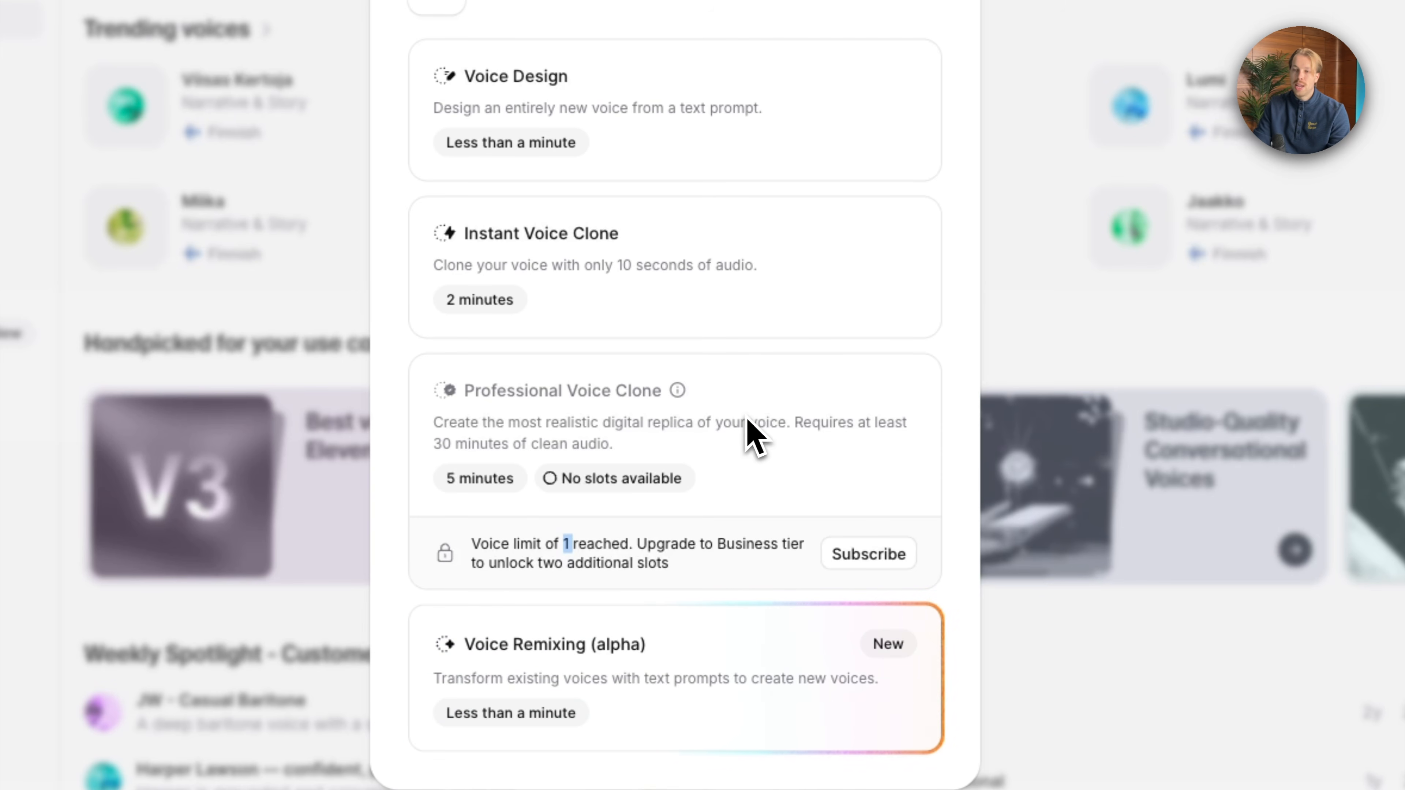
mouse_move(919, 579)
left_mouse_down()
mouse_move(573, 479)
mouse_move(459, 396)
left_mouse_up()
left_click(937, 470)
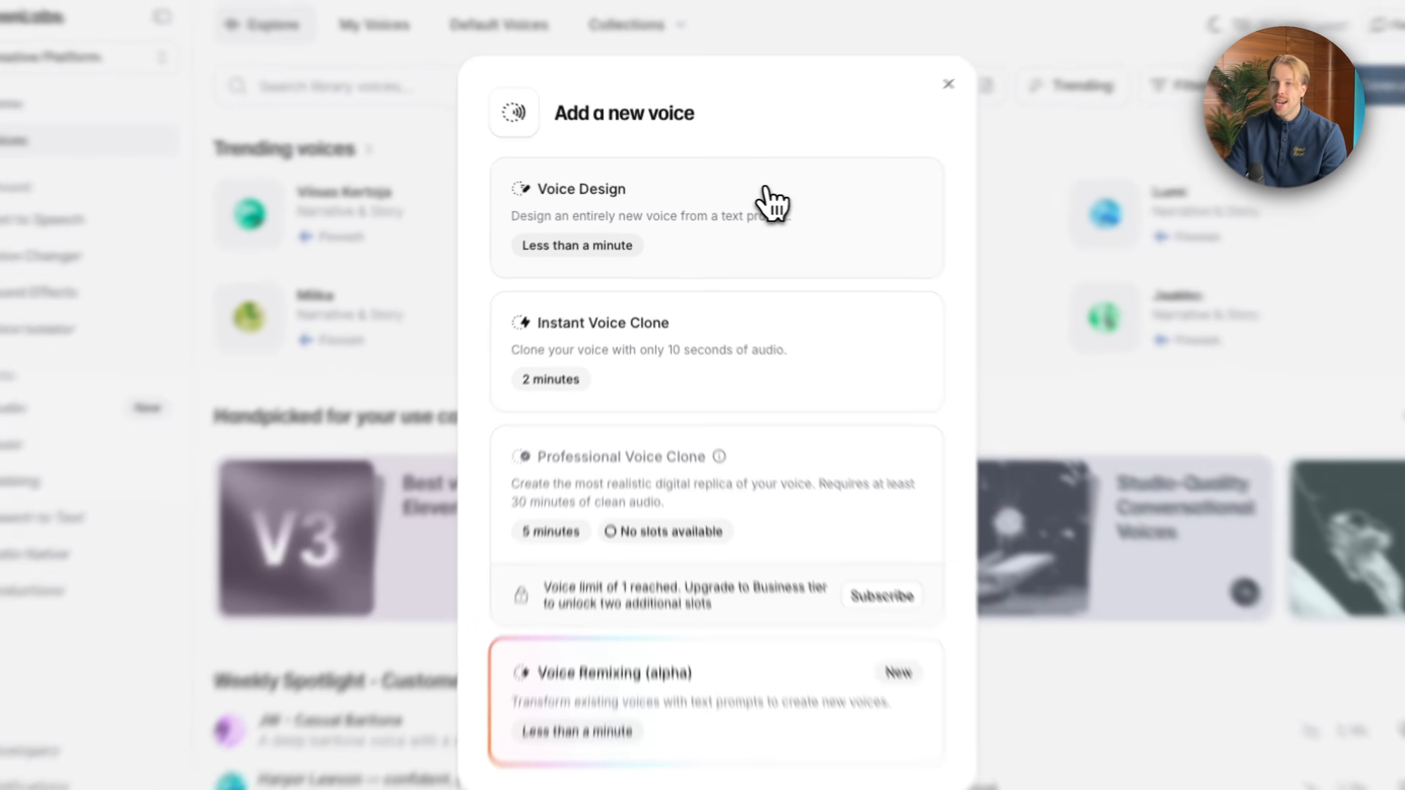
left_click(741, 209)
Review the evil ogre voice description in the Voice Design prompt and generate voice previews from it
left_click_drag(655, 449, 473, 359)
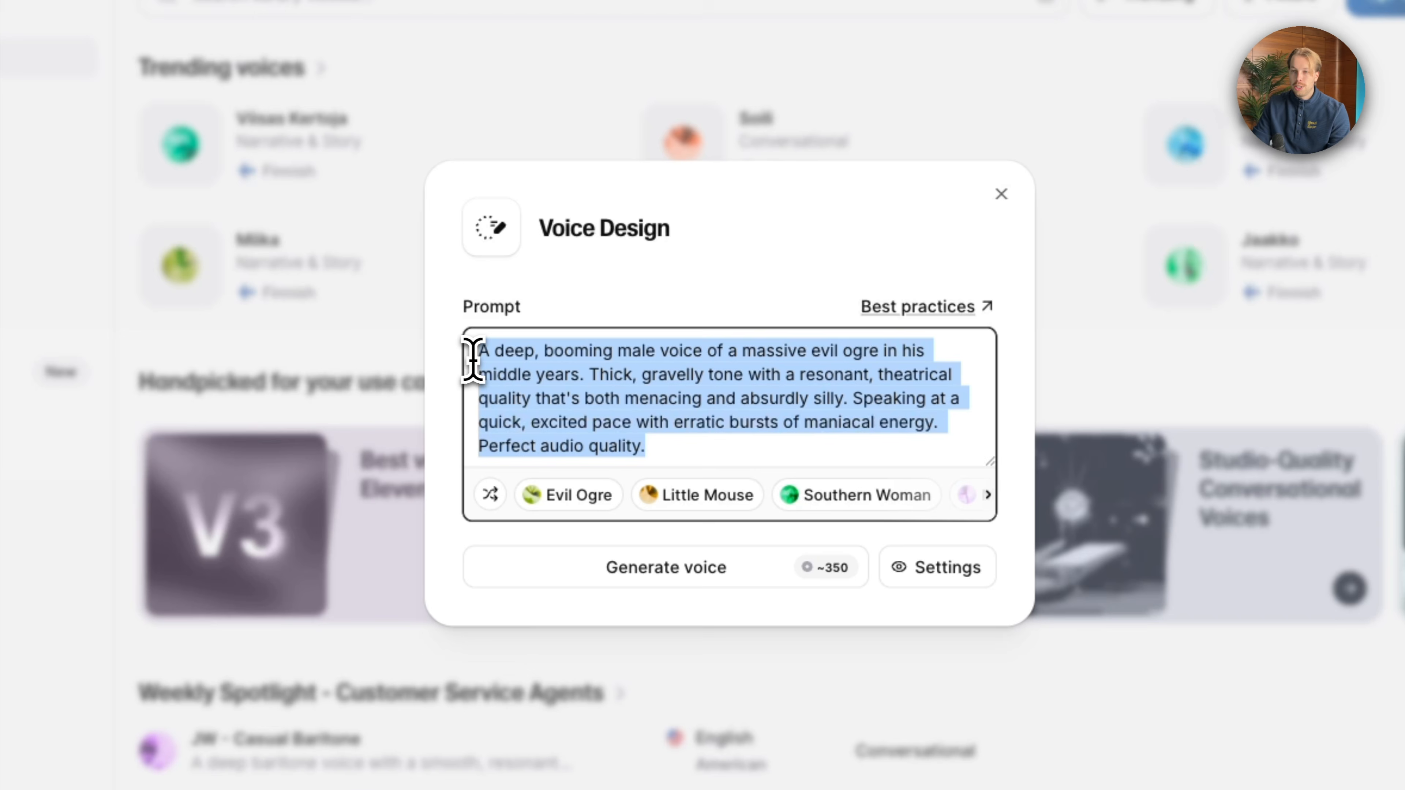
left_click(488, 354)
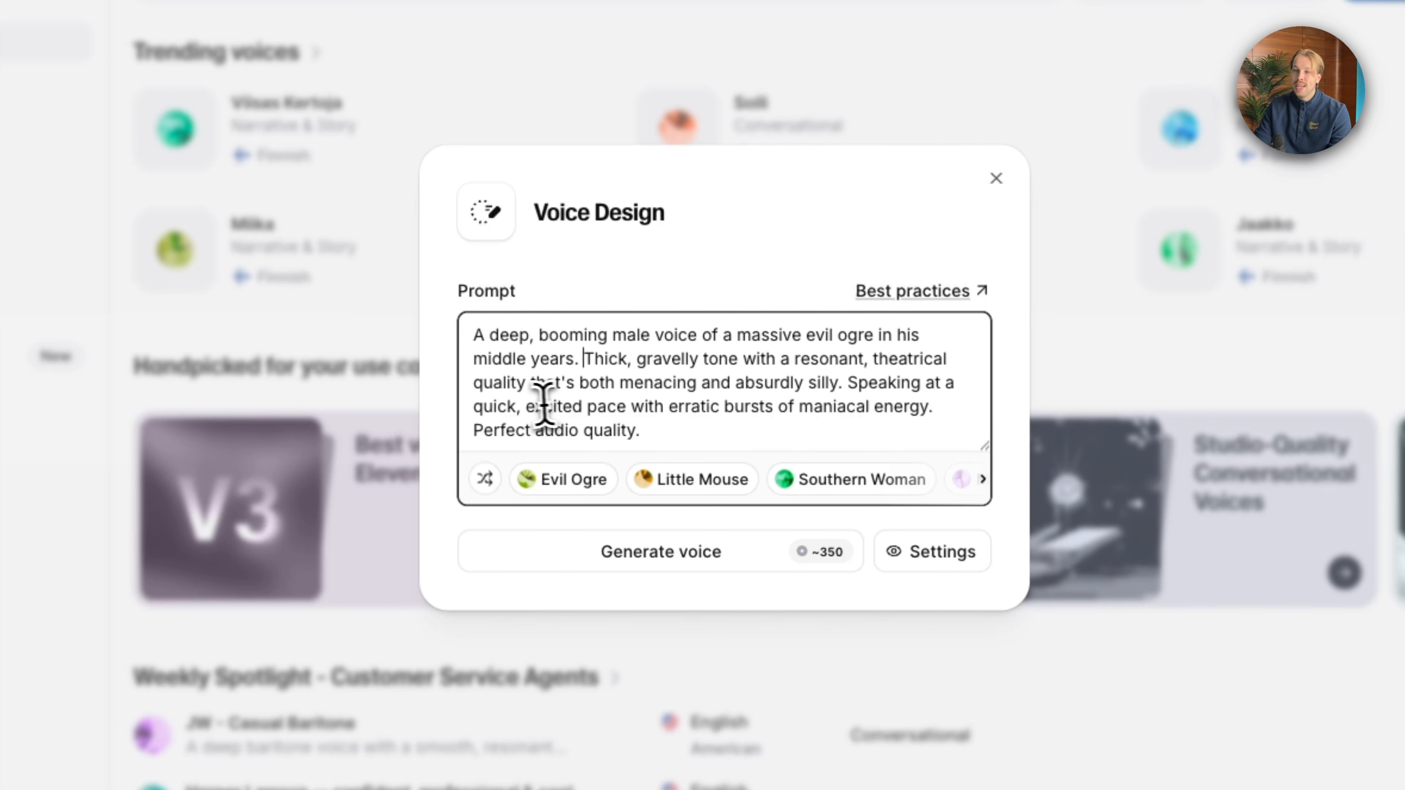
left_click(719, 407)
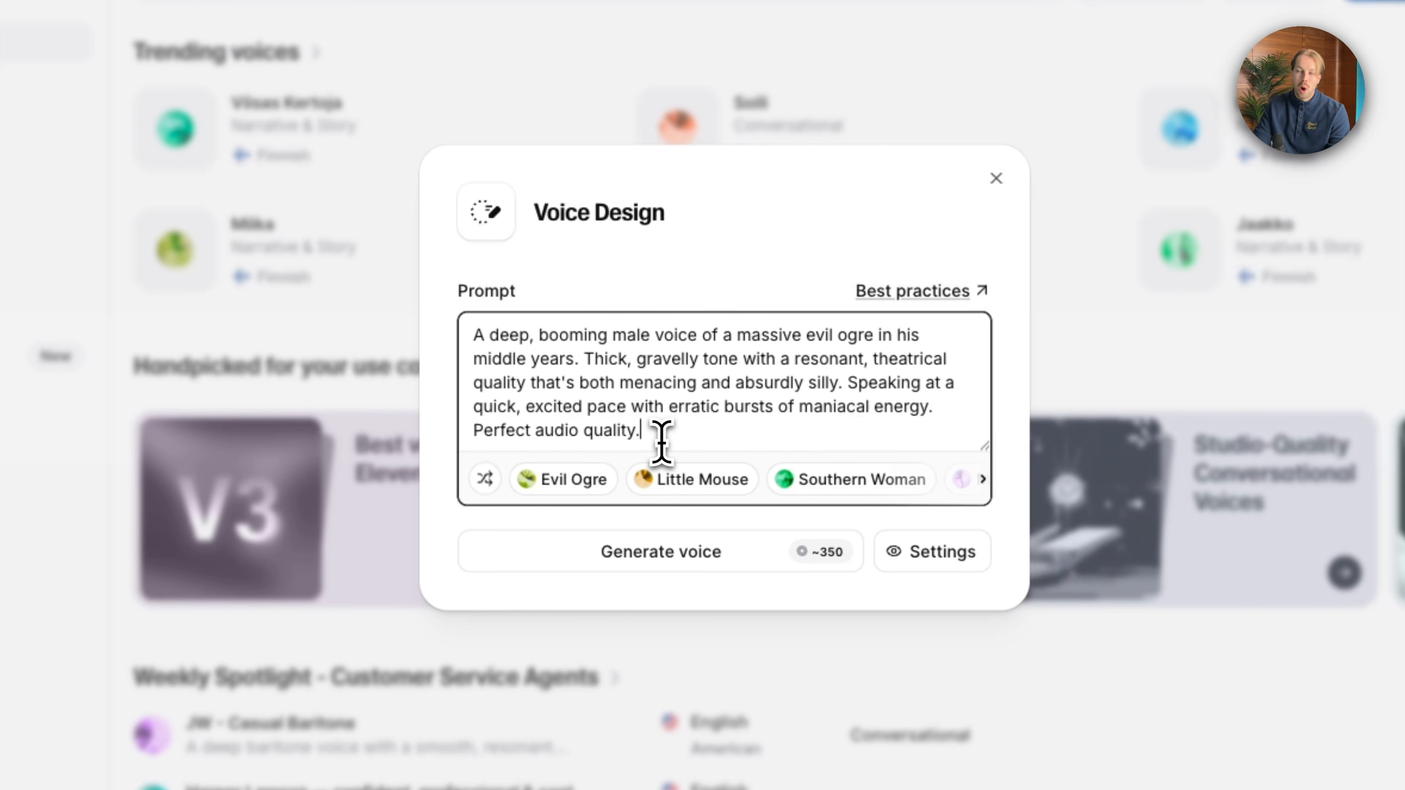
left_click_drag(661, 438, 456, 331)
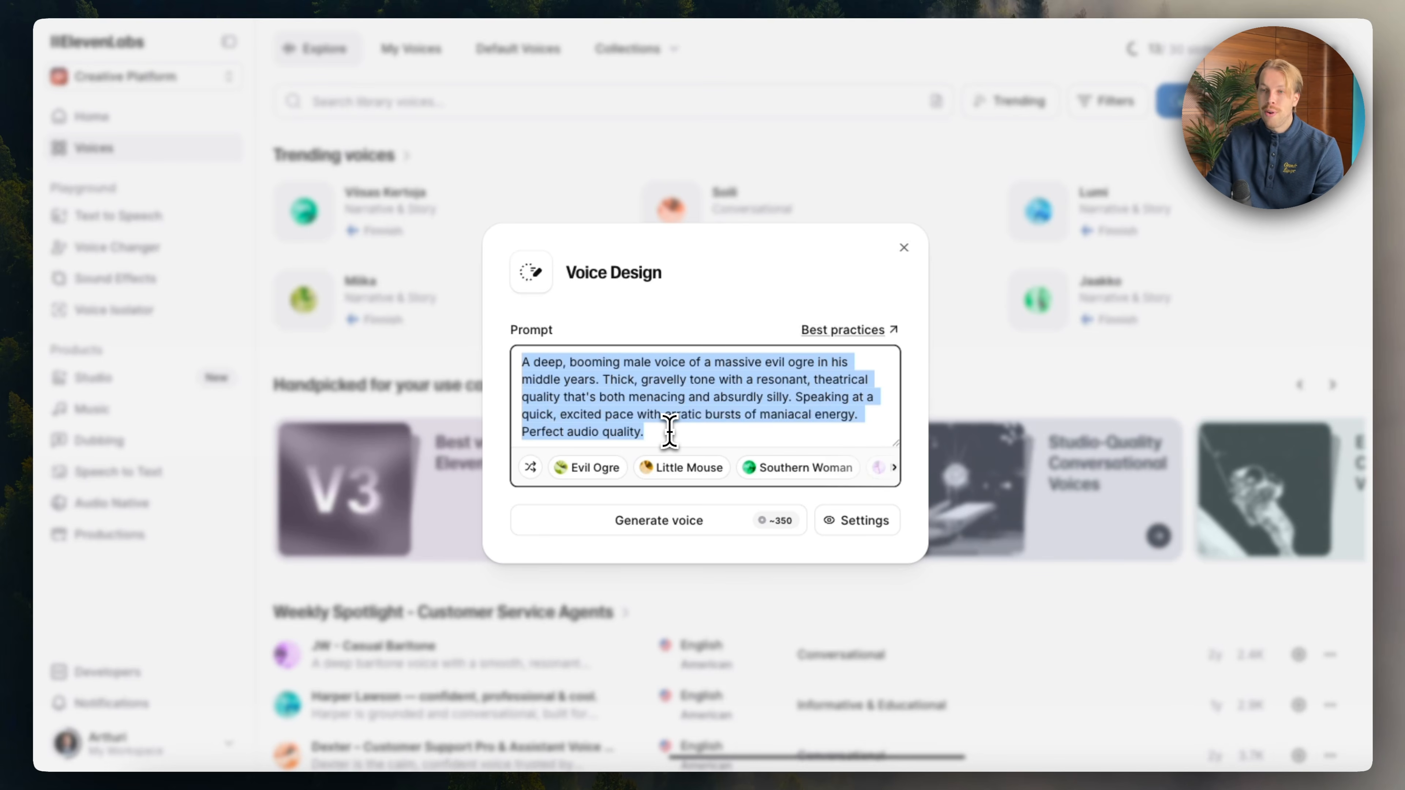
left_click(647, 430)
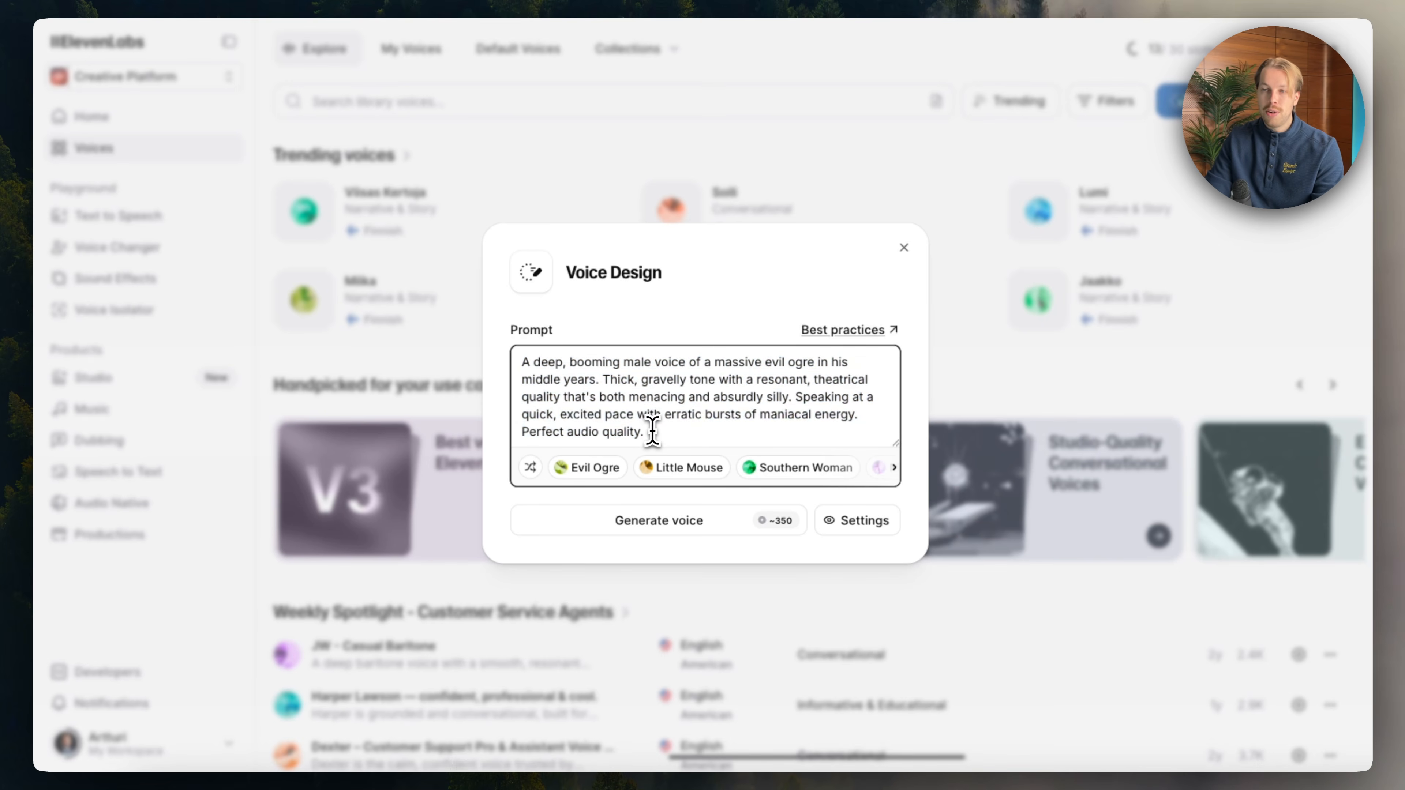
left_click_drag(653, 431, 521, 372)
left_click(645, 382)
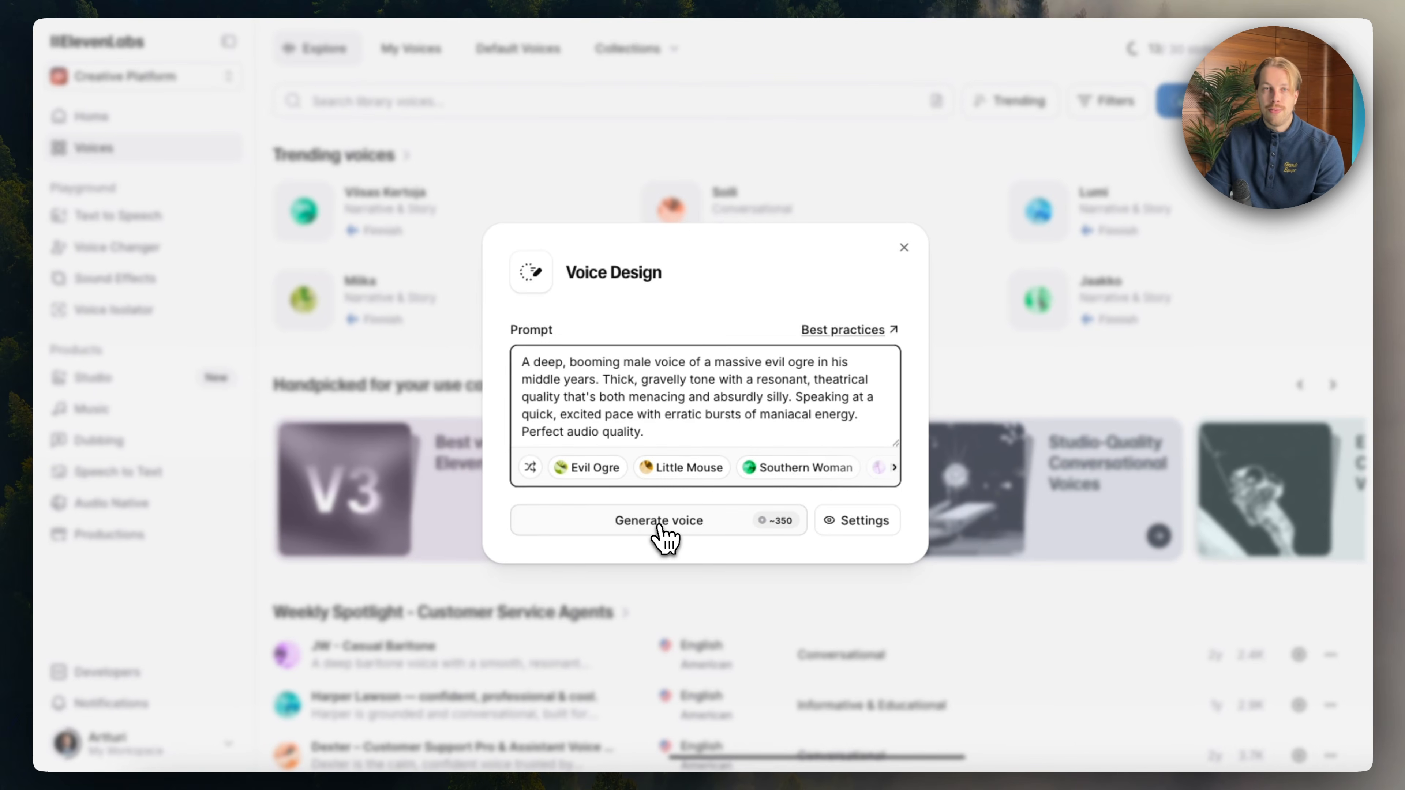
left_click(678, 524)
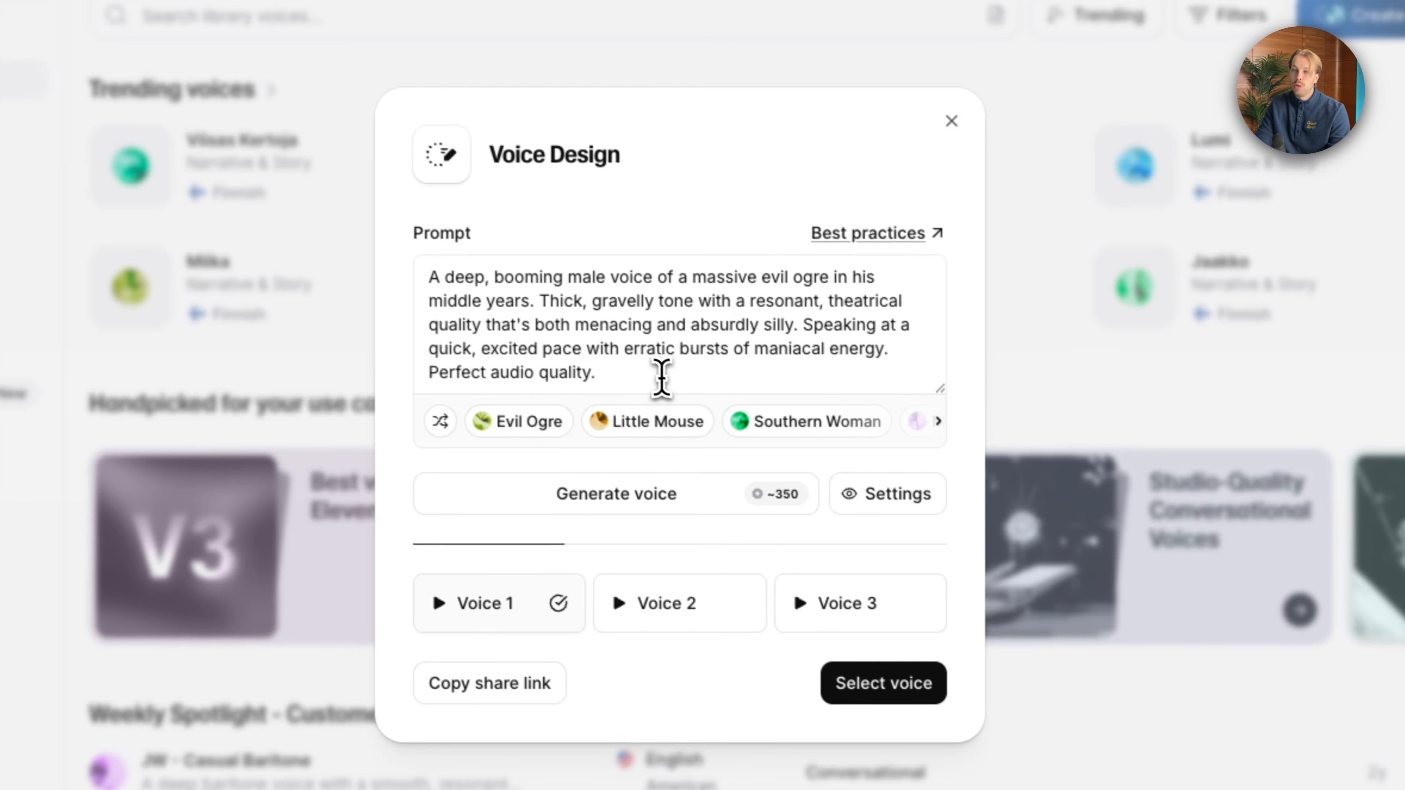
Show the Voice Design settings and examine the Loudness and Guidance Scale controls
left_click_drag(626, 265, 421, 210)
left_click_drag(446, 310, 415, 271)
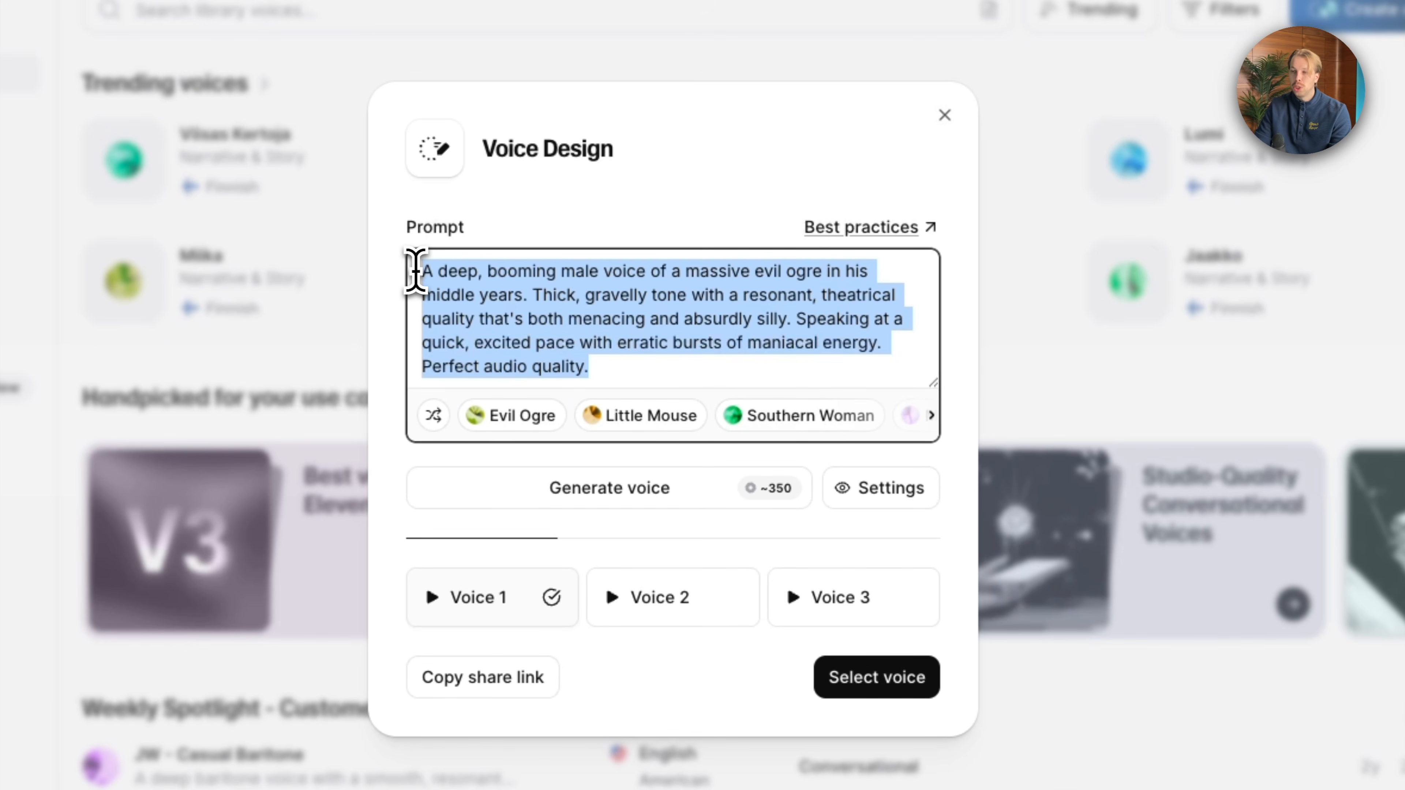
left_click(880, 489)
mouse_move(934, 436)
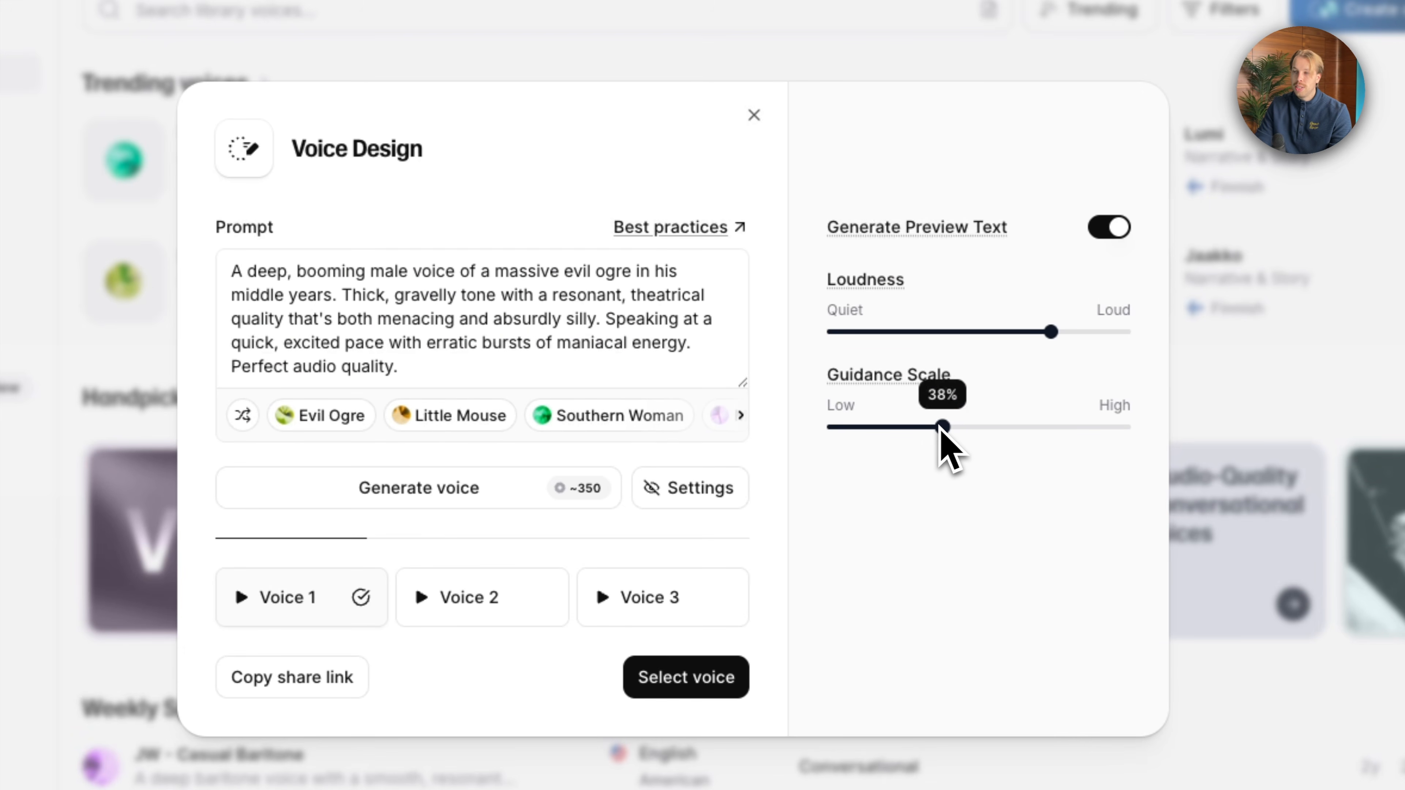
mouse_move(947, 336)
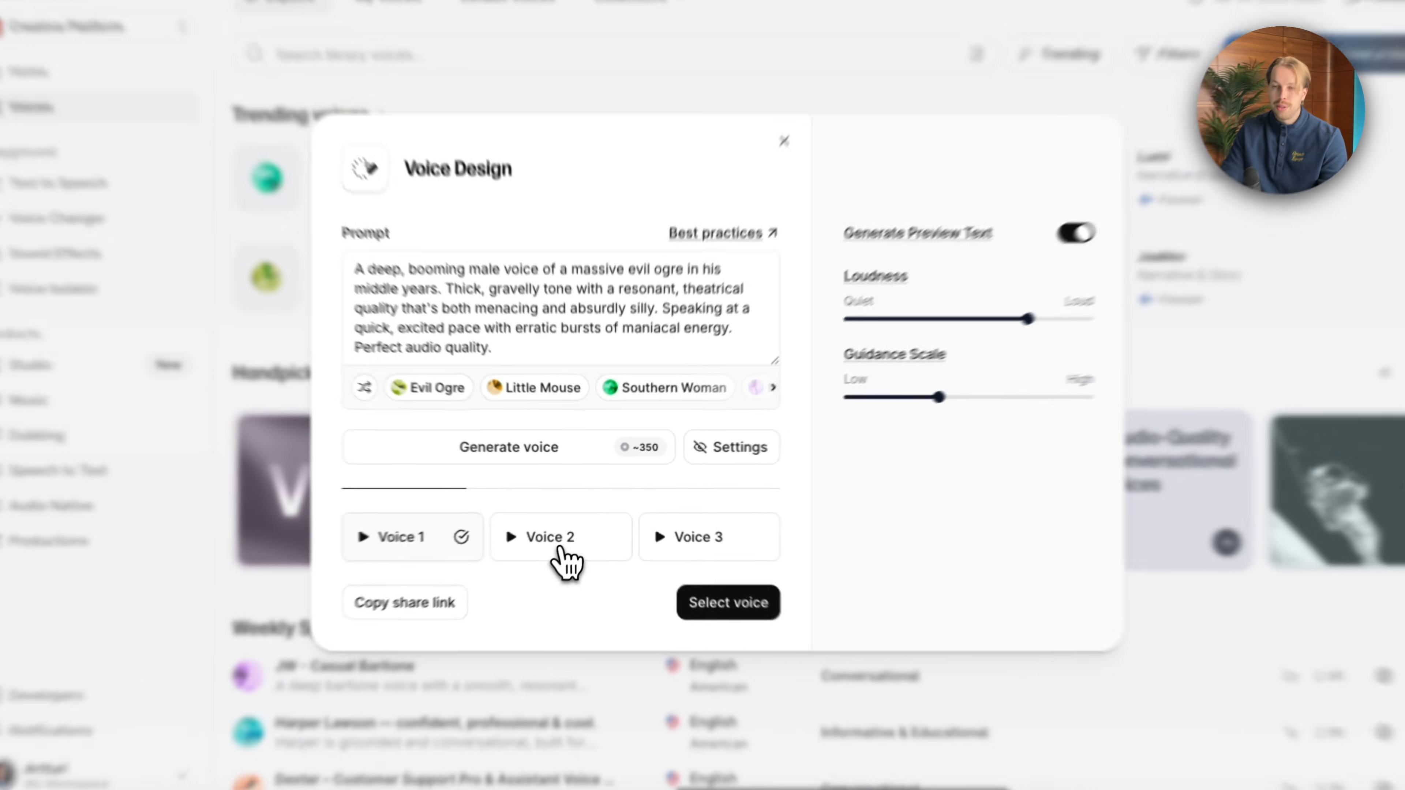
Select the generated Voice 2 and name it with the creator's first name in possessive form followed by "Evil Ogre"
left_click(564, 532)
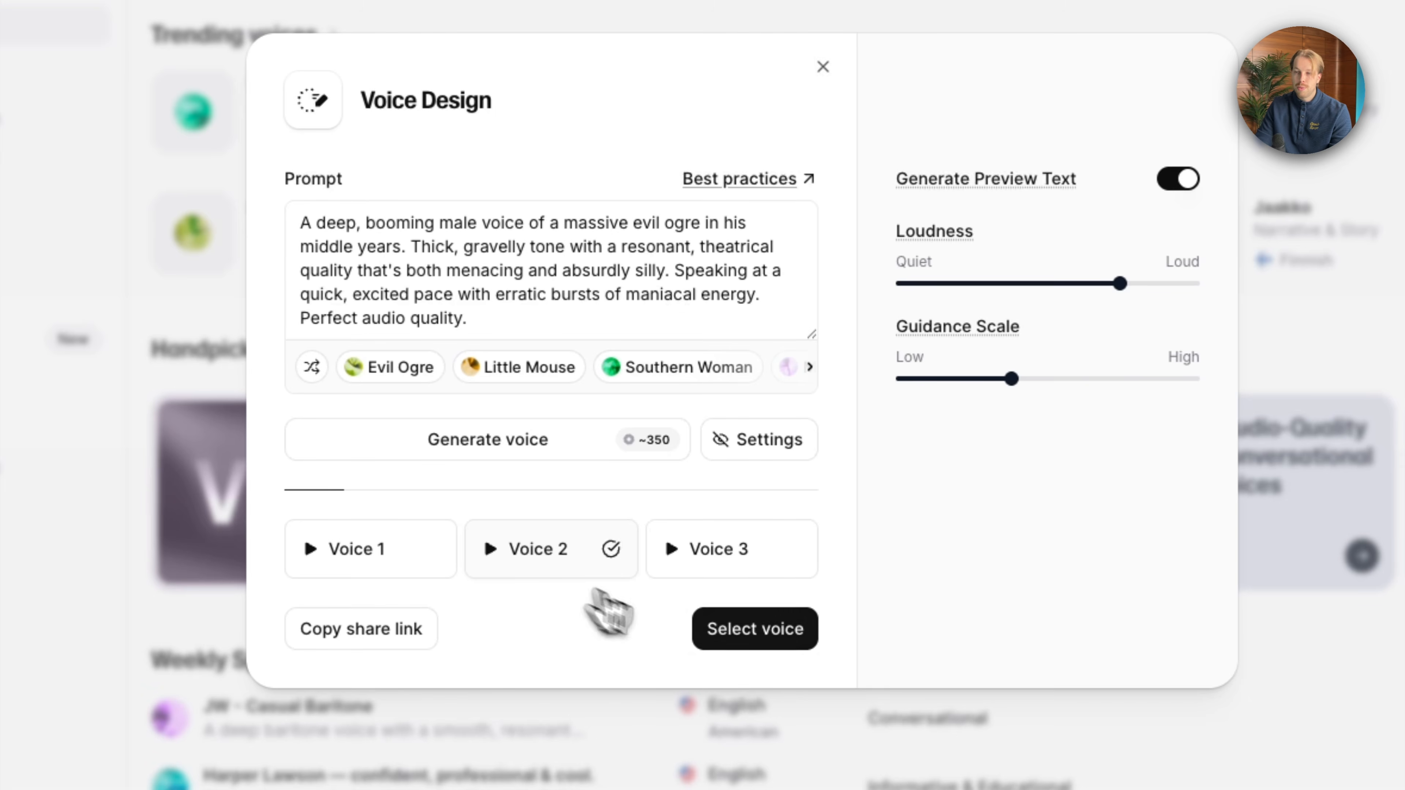
left_click(727, 642)
left_click(594, 216)
type("Artturi's Evil Ogre")
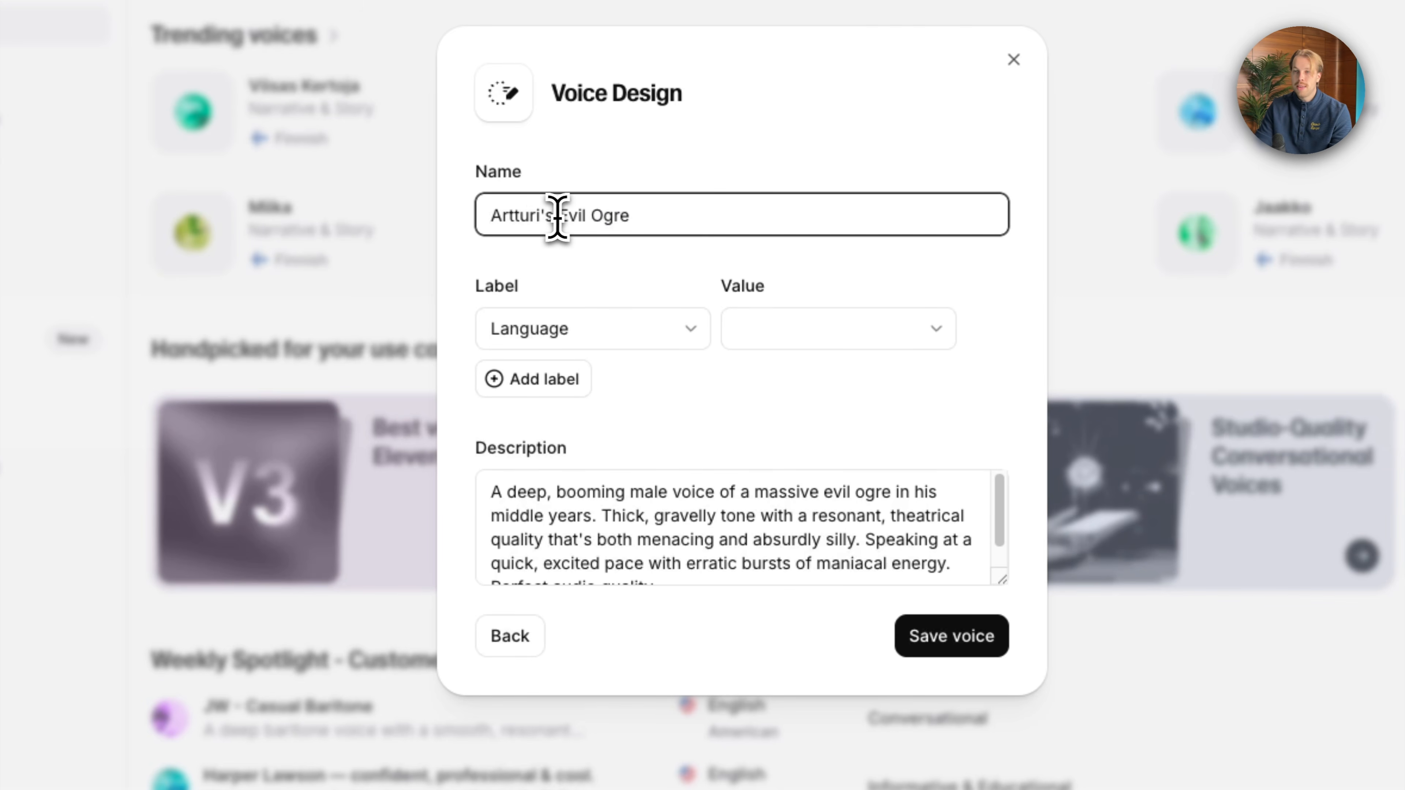
Set the new voice's Language label to English and save the voice
left_click(810, 337)
scroll(837, 363, "down", 5)
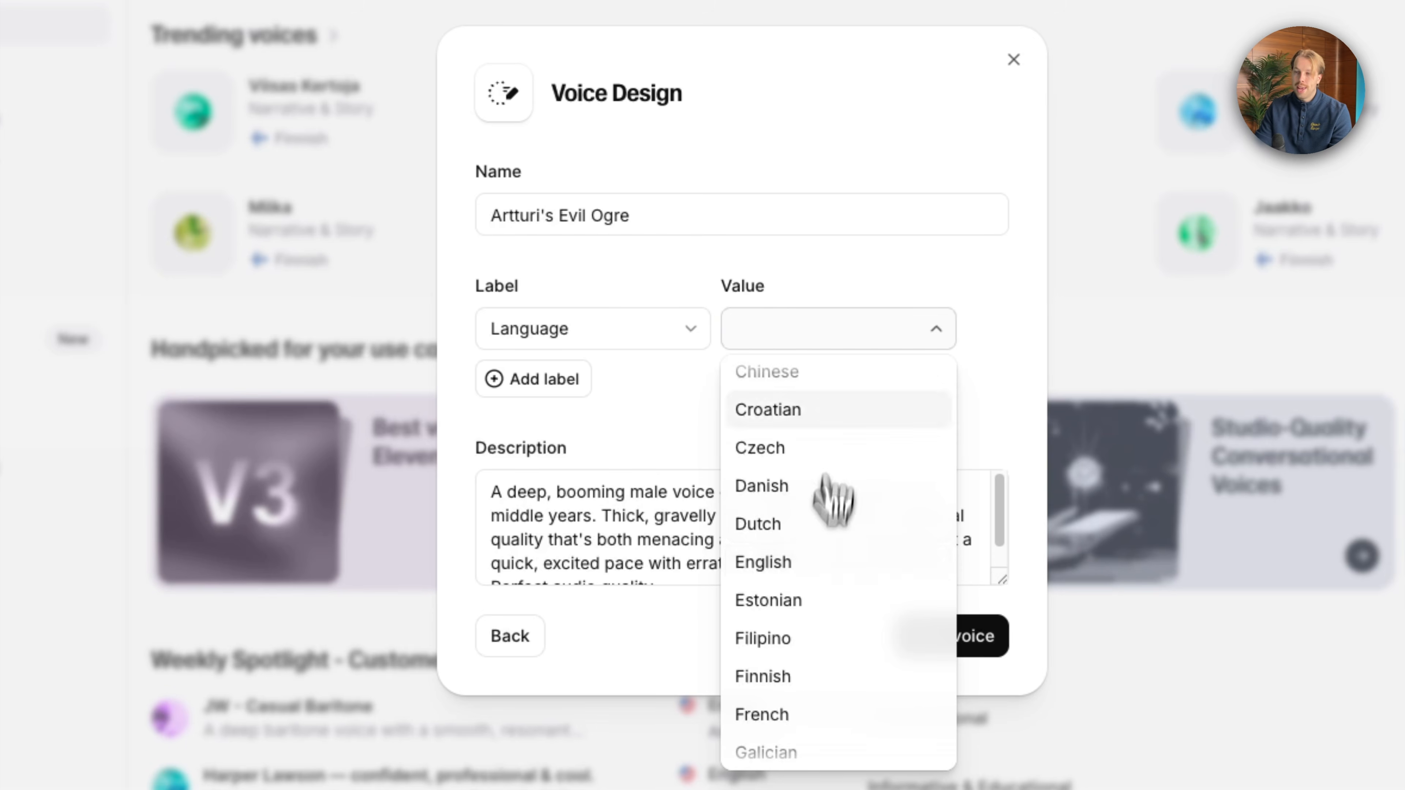
left_click(825, 562)
left_click(556, 381)
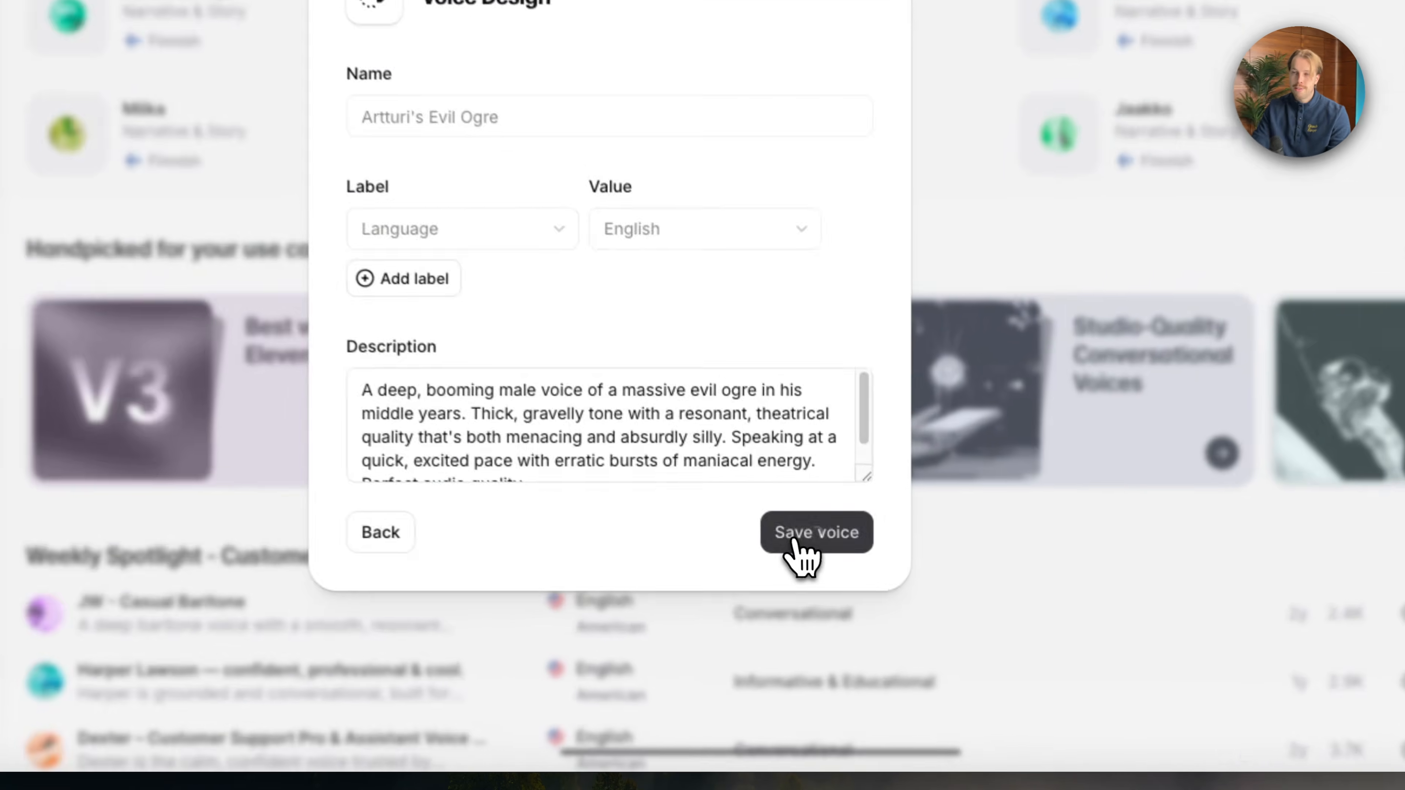
left_click(846, 597)
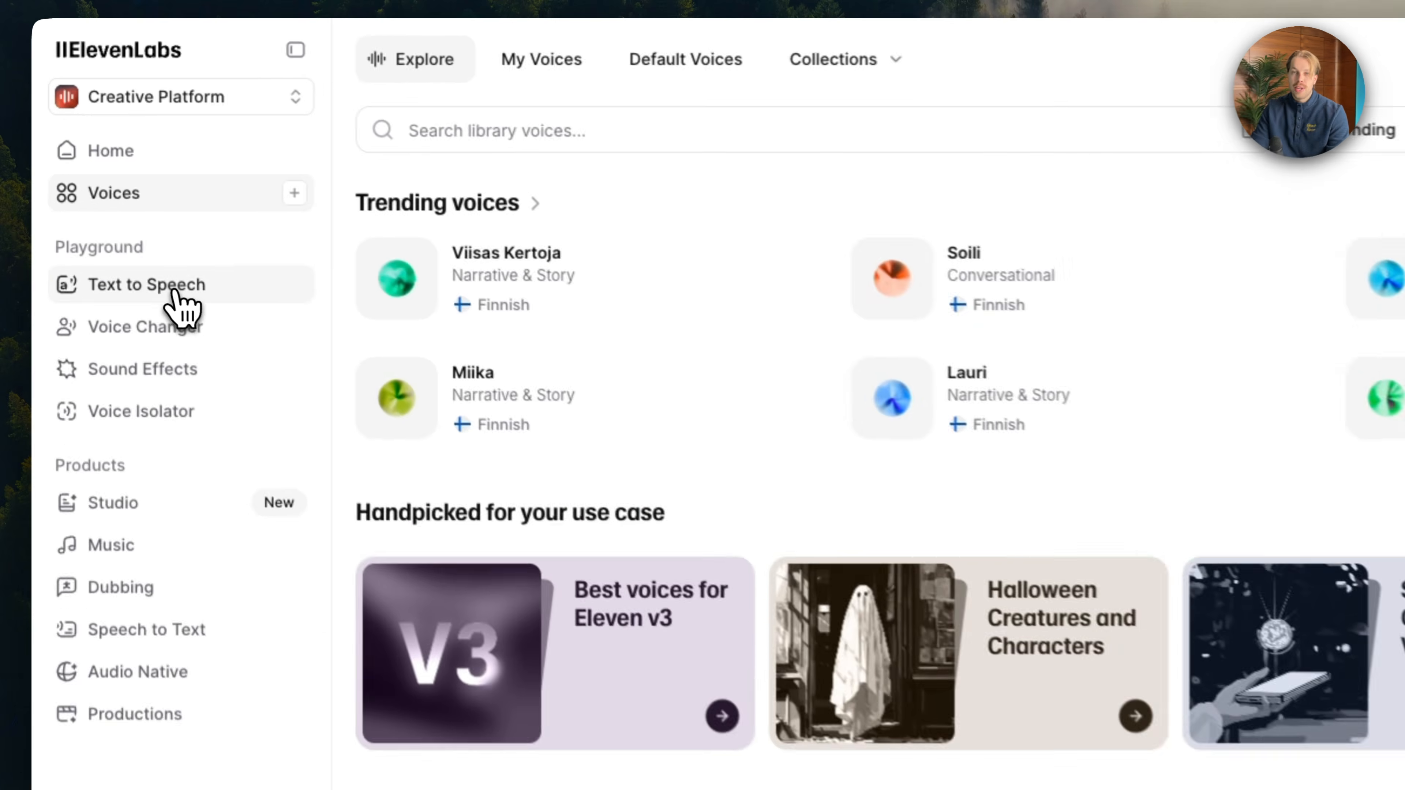
Open Text to Speech and choose the newly saved Evil Ogre voice for the narration
left_click(177, 293)
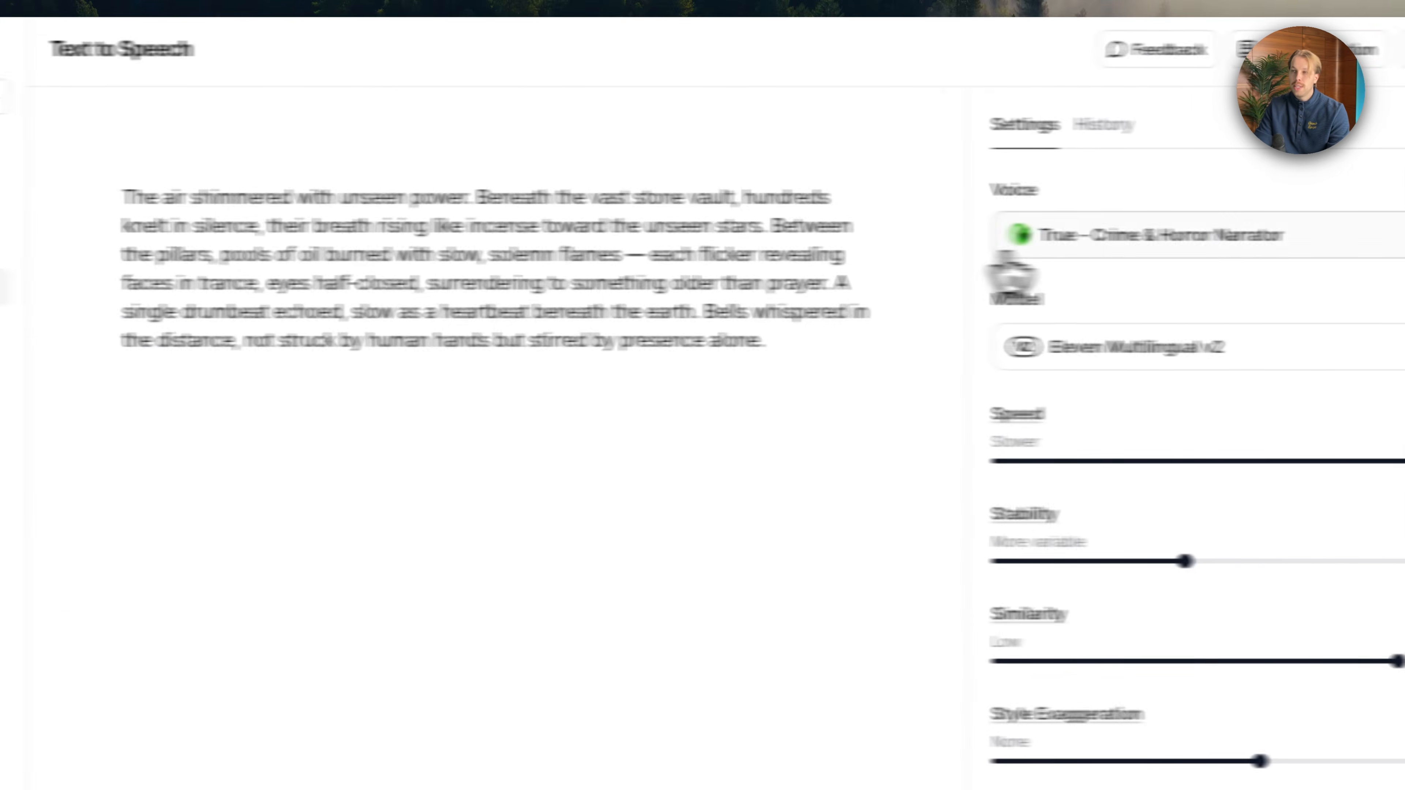
left_click(1039, 251)
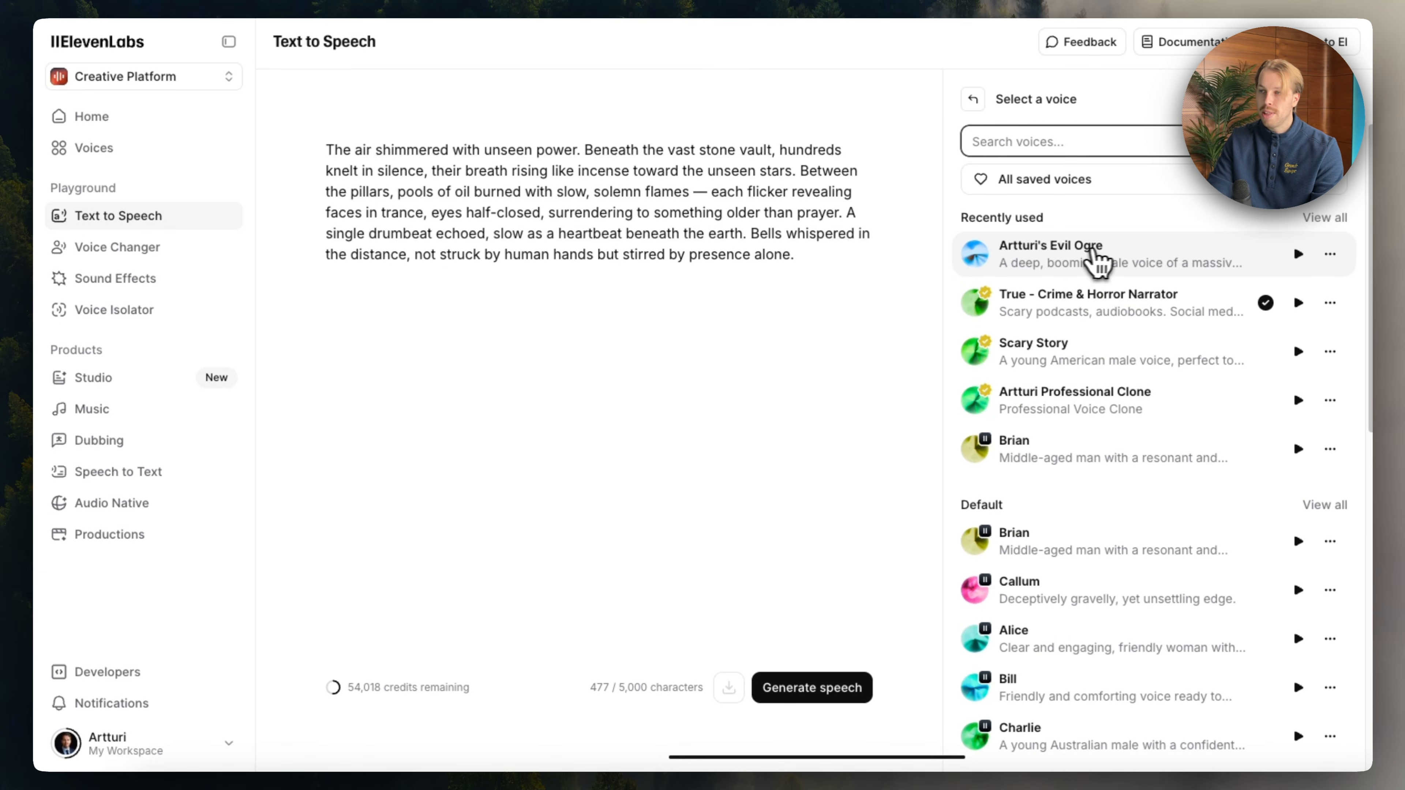
left_click(1114, 263)
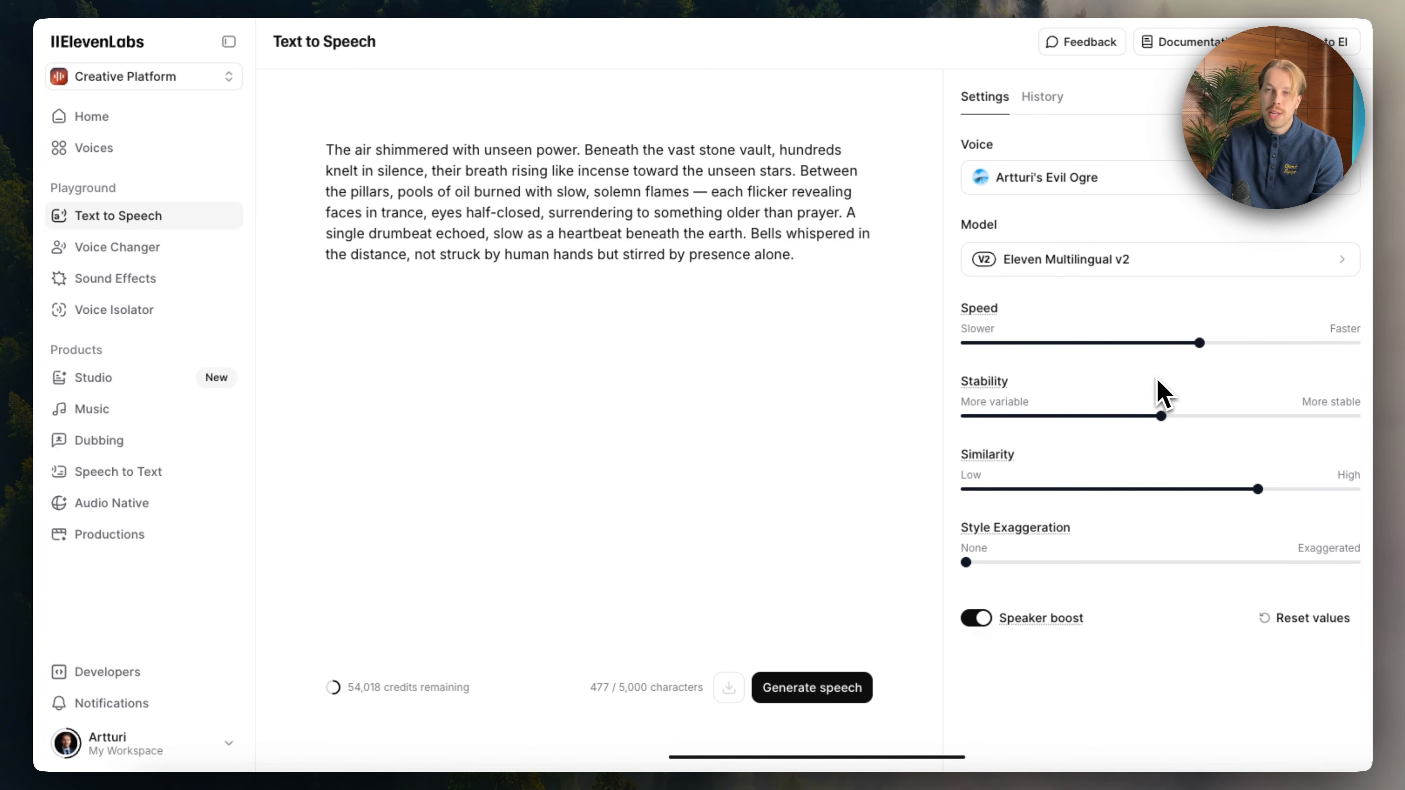
Replace the script with "Hey, this is a test voice with an evil ogre voice that I just created." and generate the speech
left_click_drag(788, 287, 303, 124)
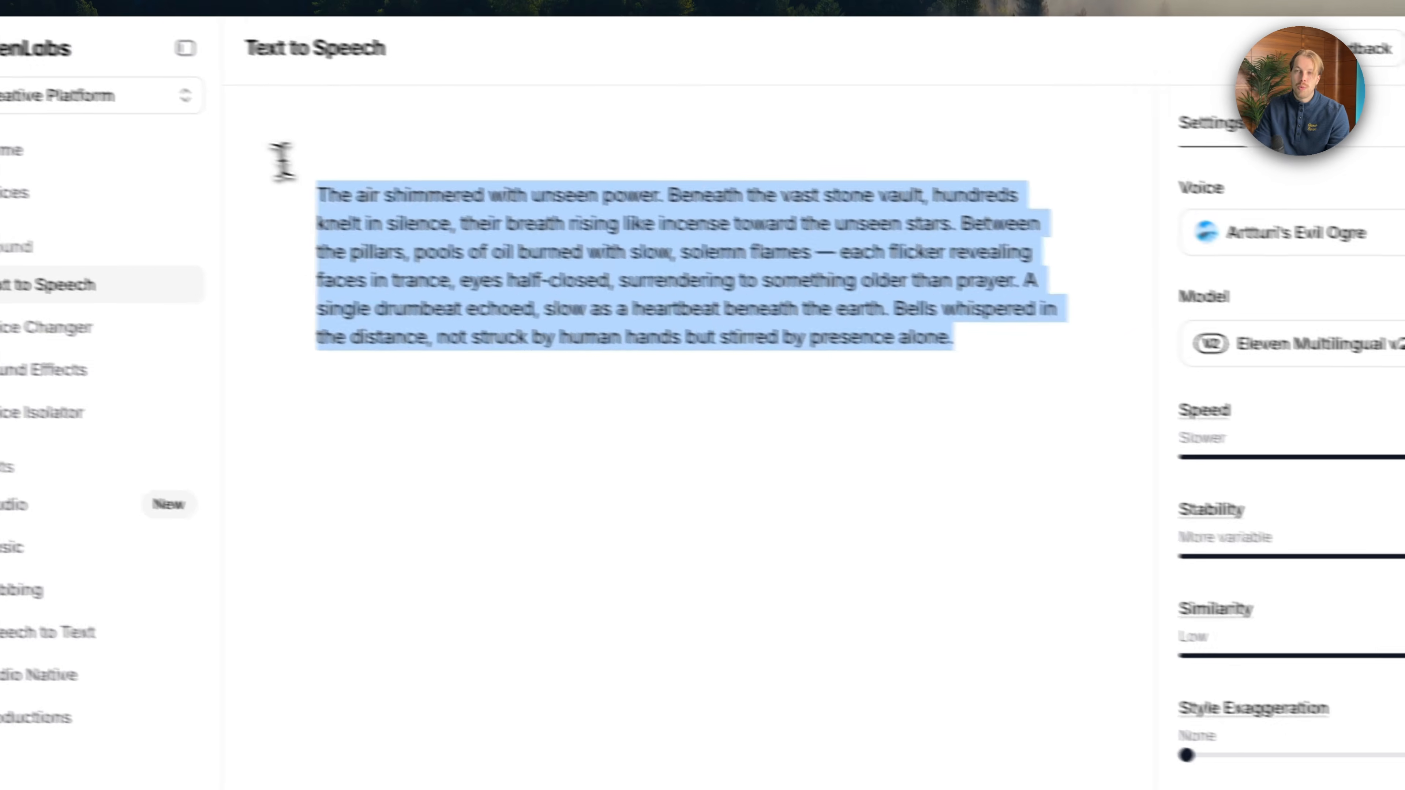
key("BackSpace")
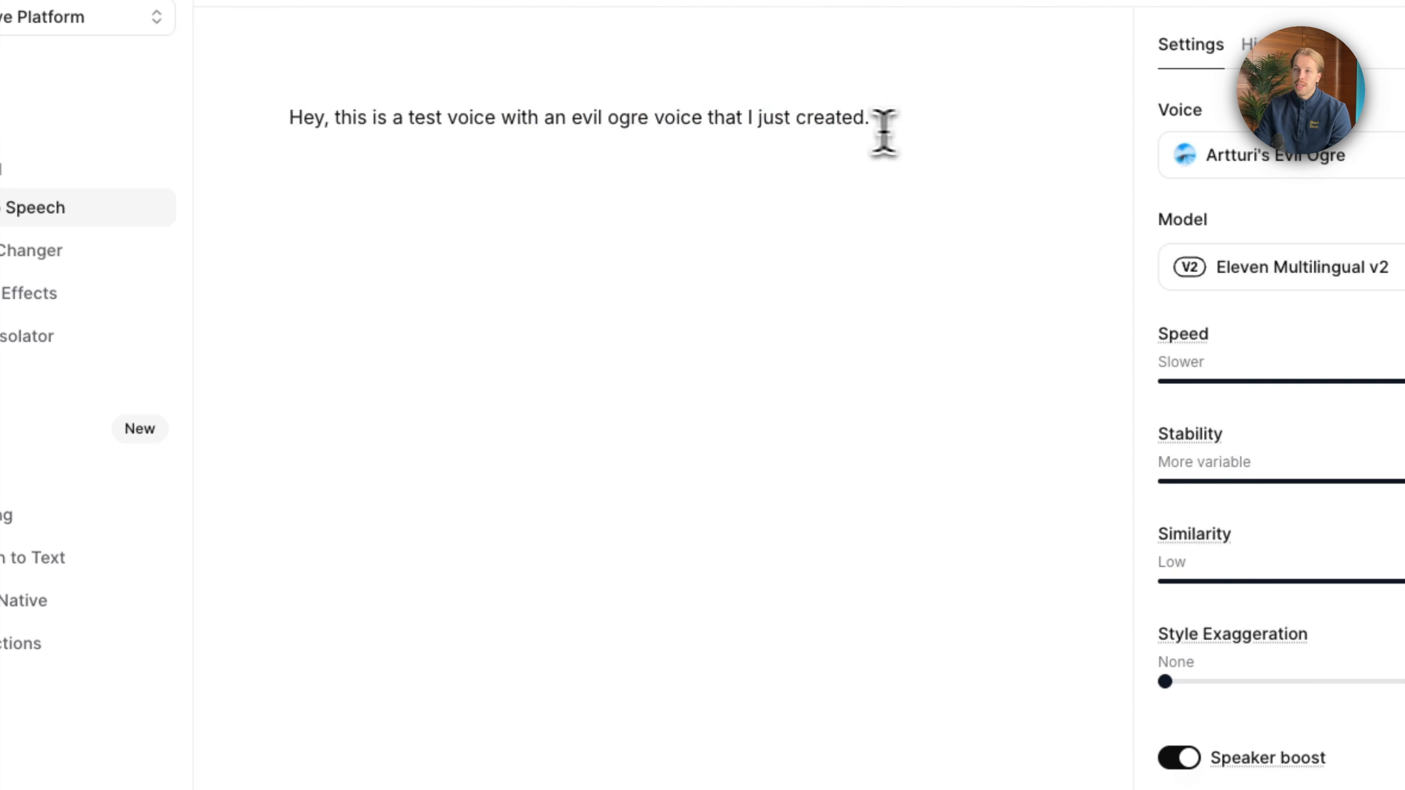
left_click_drag(884, 132, 289, 125)
left_click(288, 125)
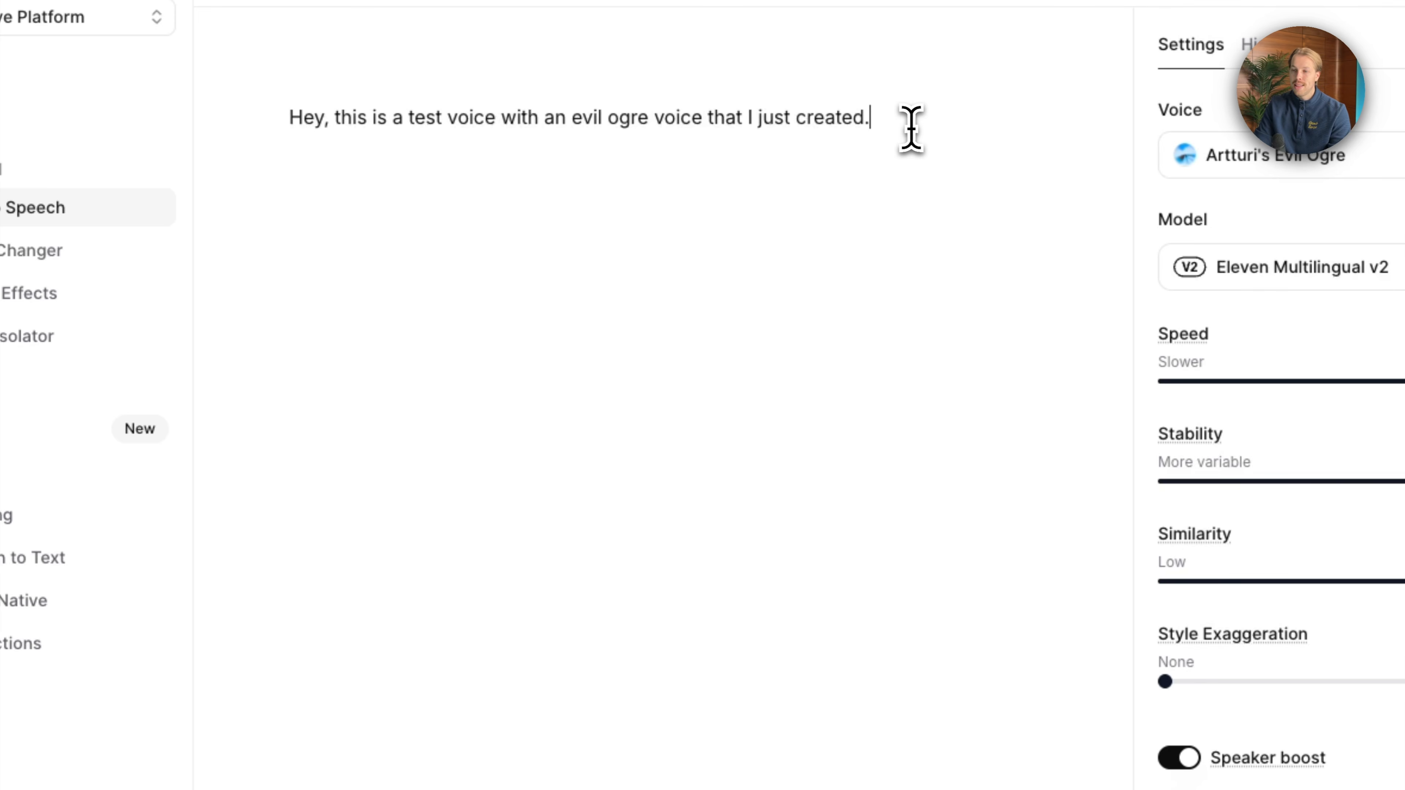
left_click(779, 670)
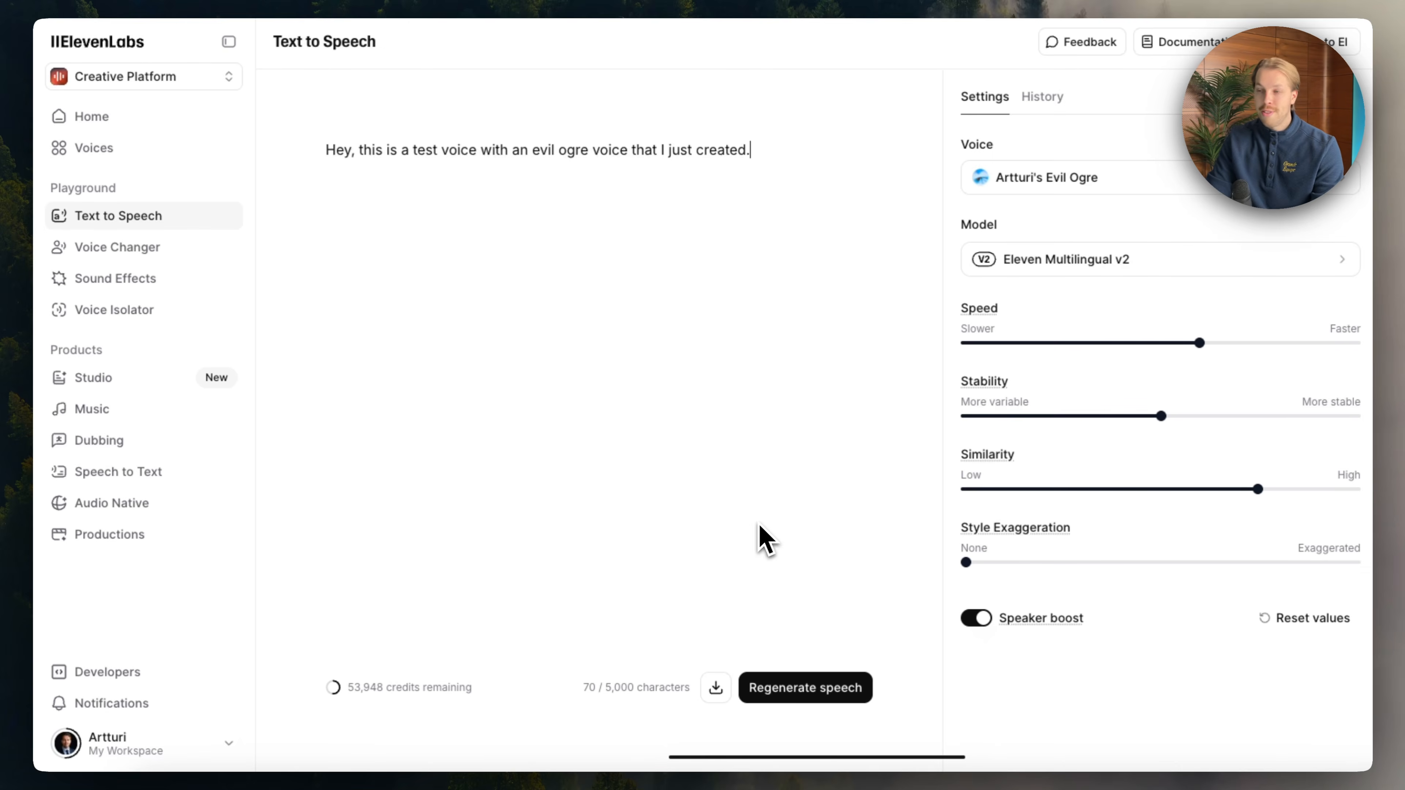
left_click(495, 247)
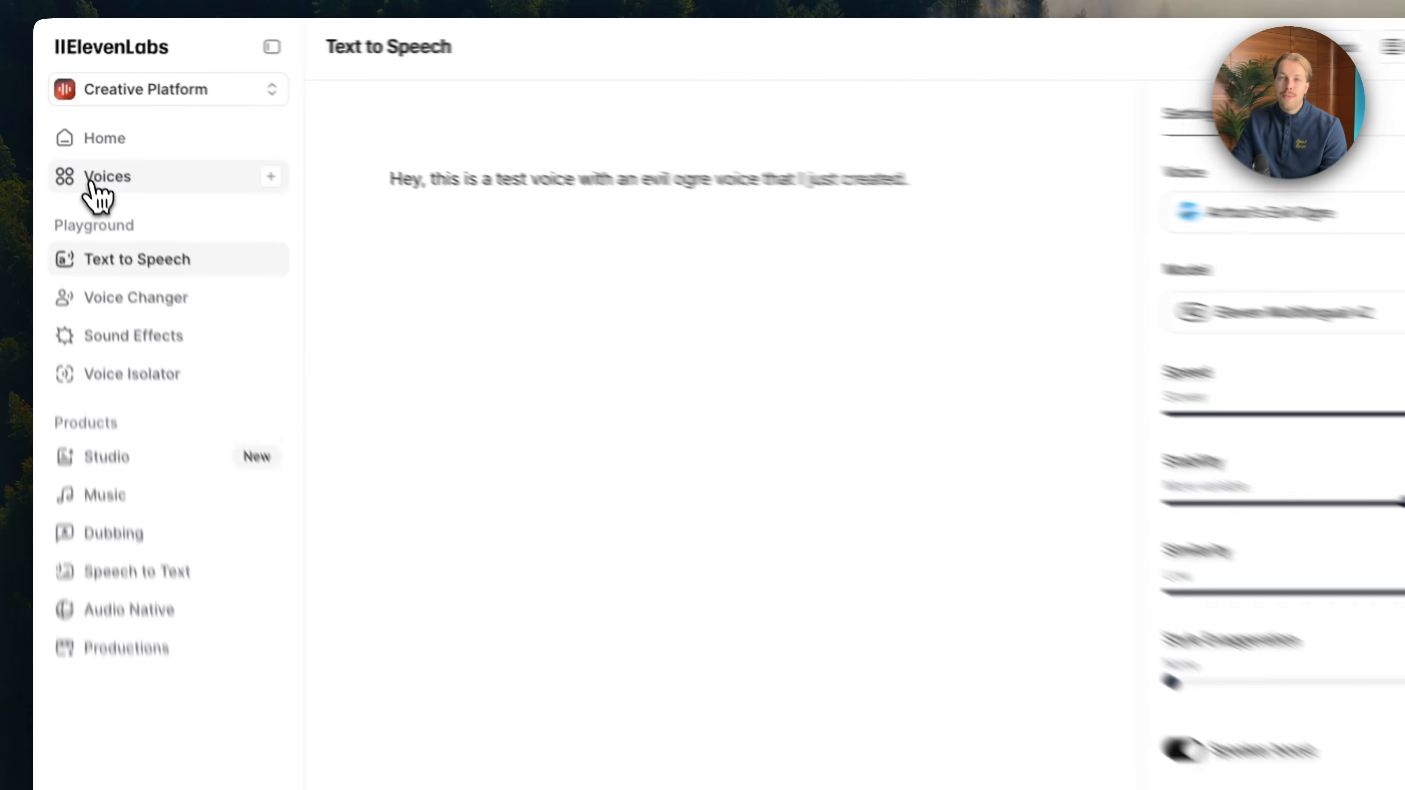
Return to the voice library and open Instant Voice Clone from the options for adding a new voice
left_click(93, 187)
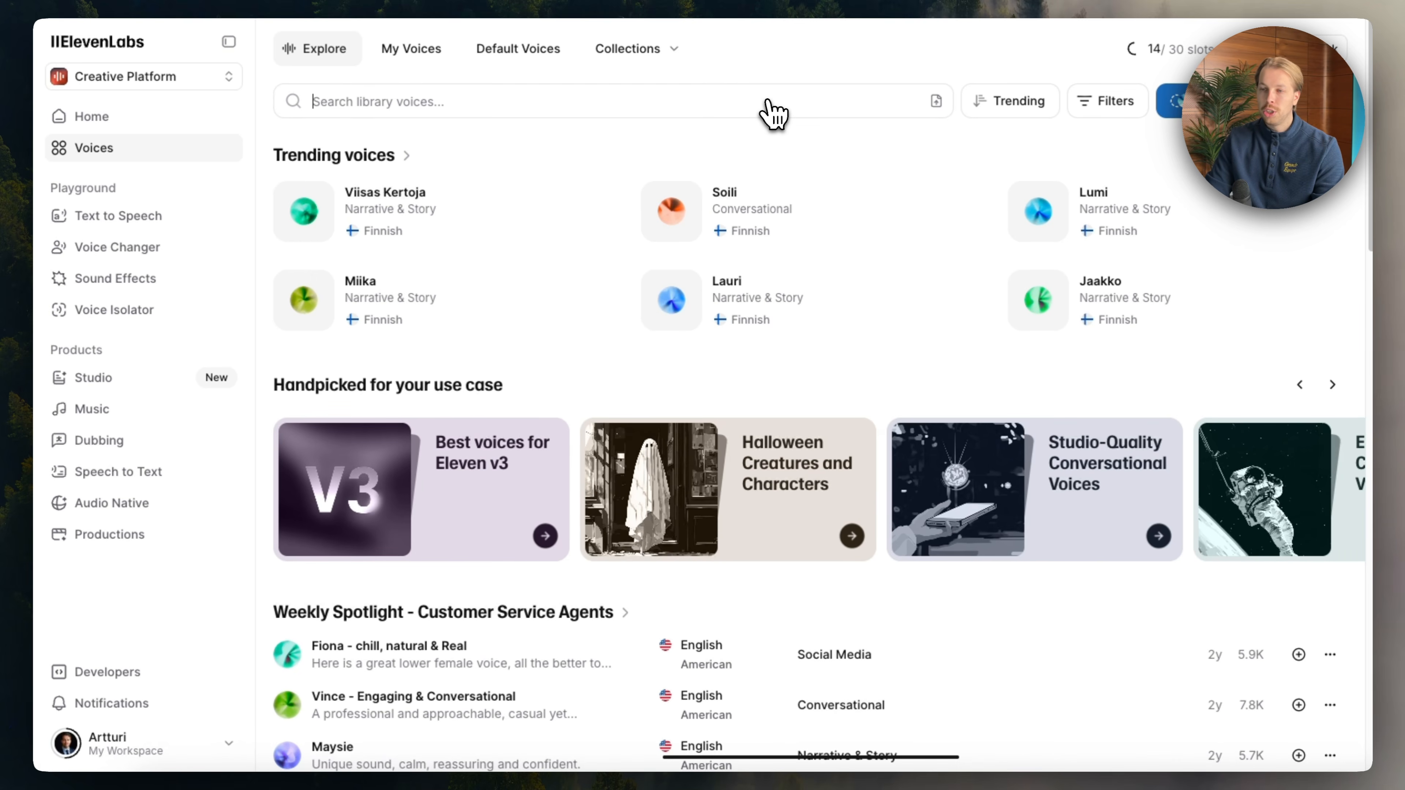
left_click(772, 114)
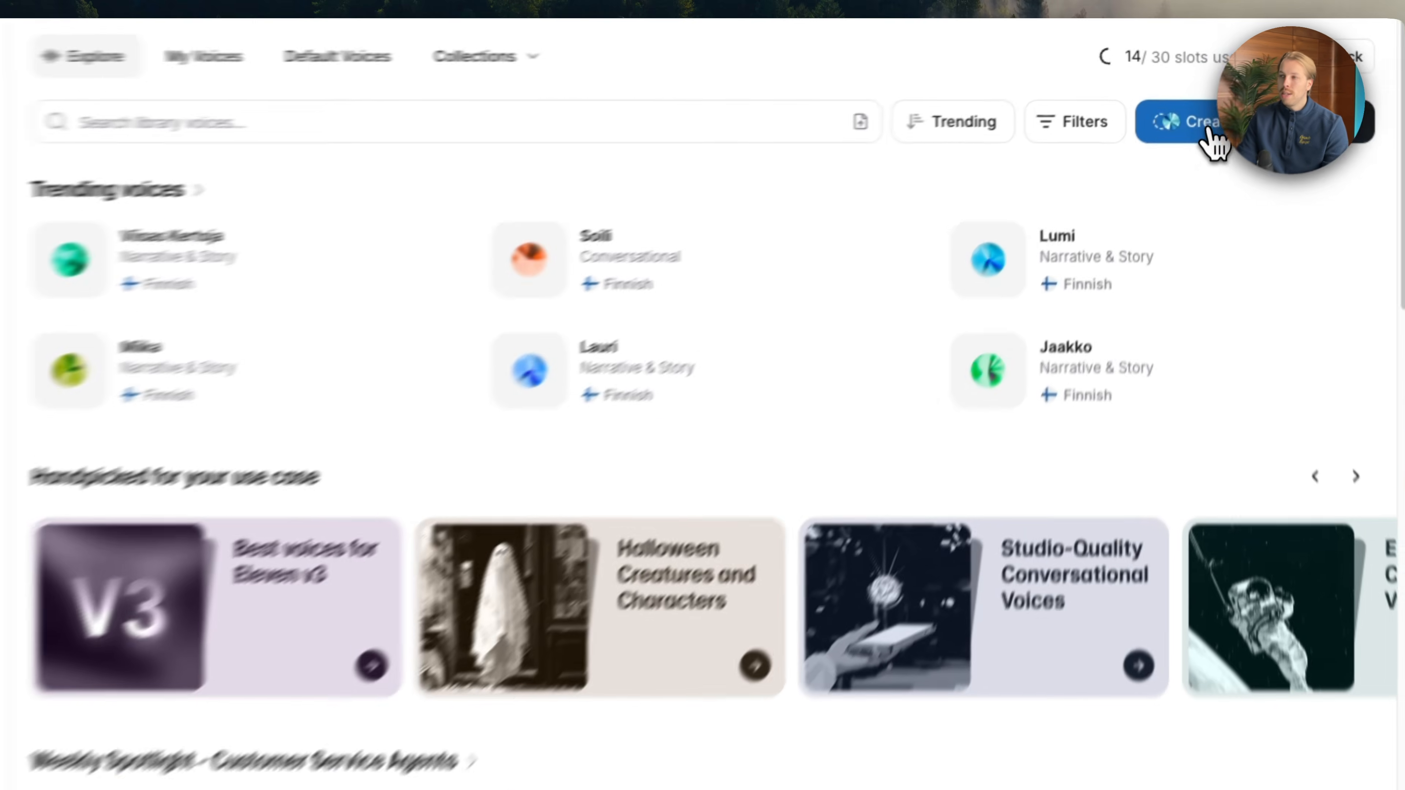
left_click(1228, 111)
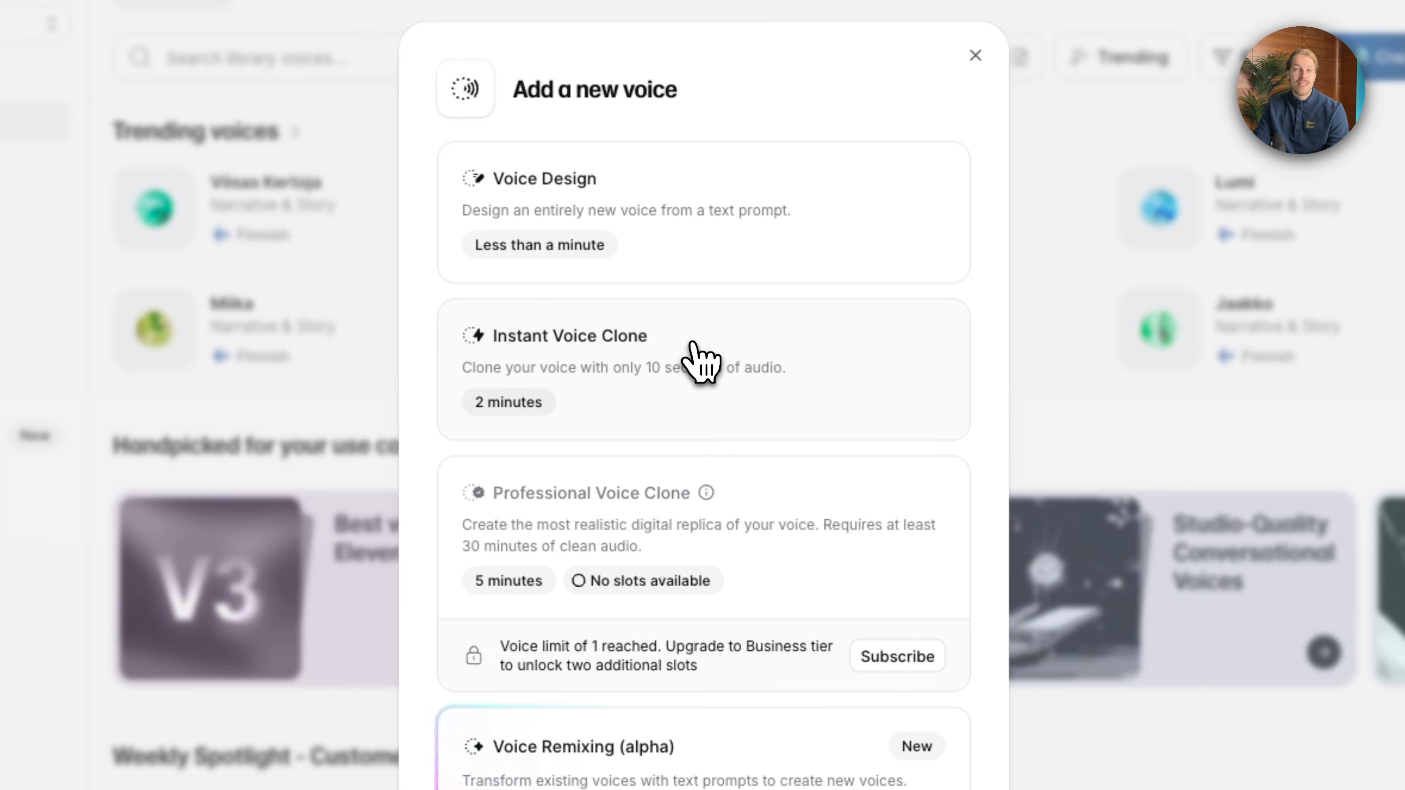
left_click(695, 353)
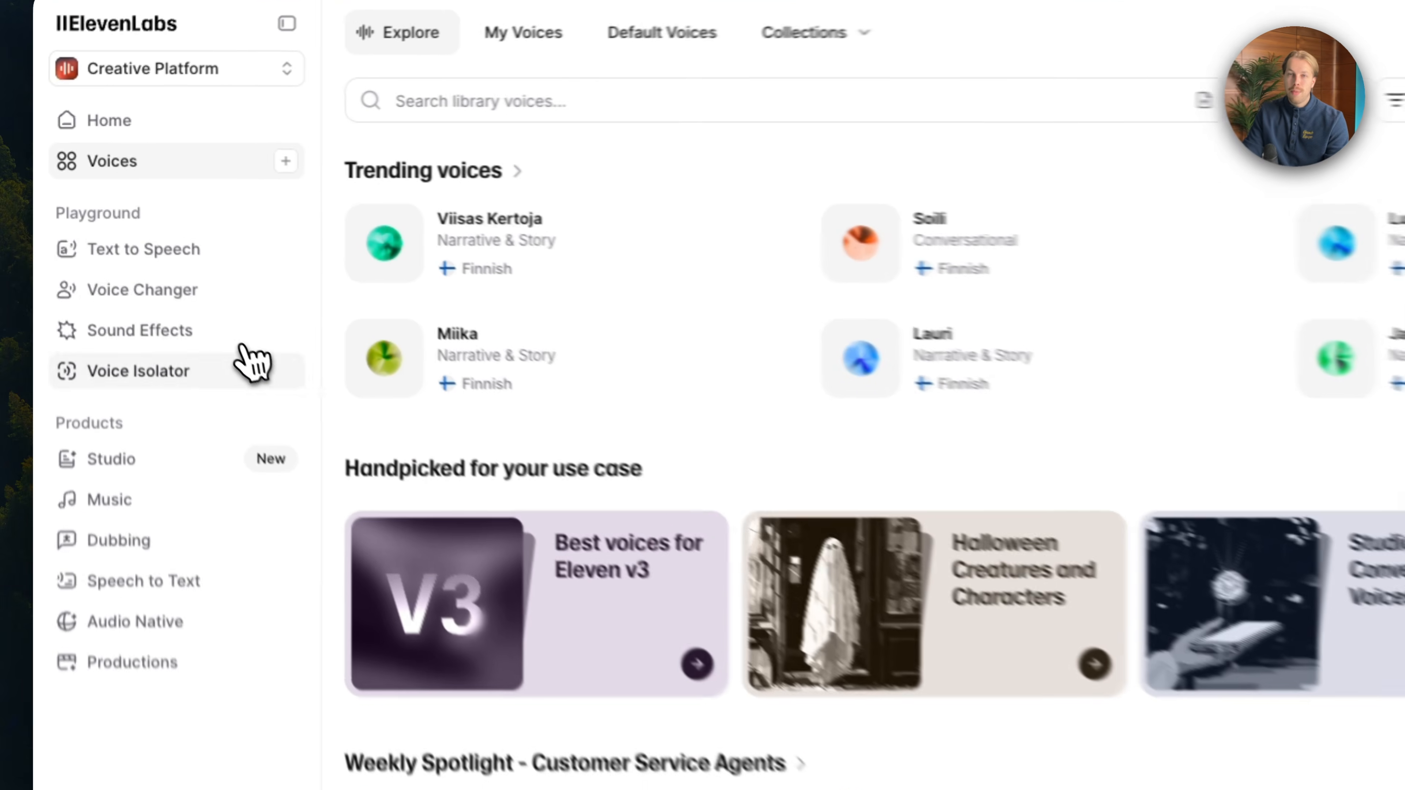
In Text to Speech, search the voices by the creator's first name and select their non-professional voice clone
left_click(156, 266)
left_click(1057, 247)
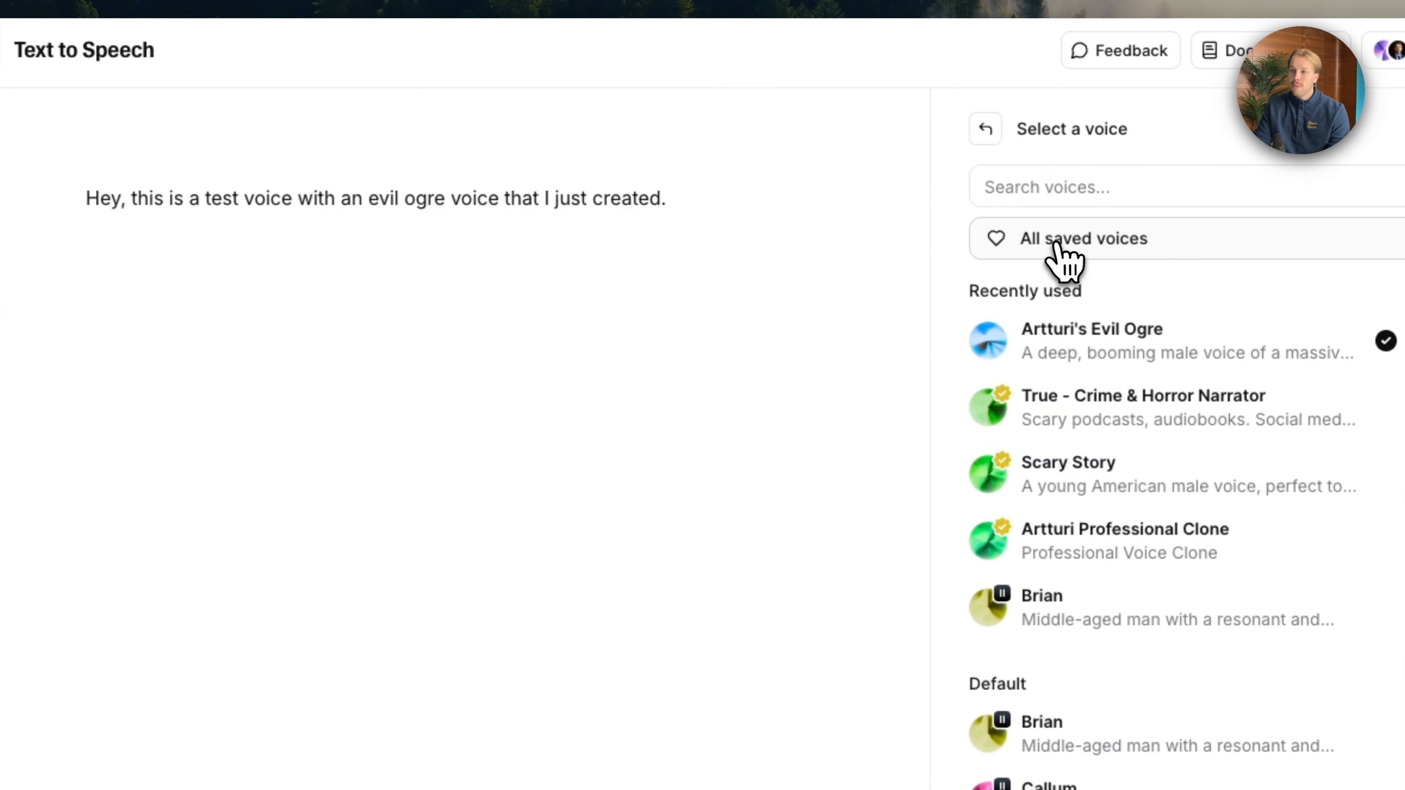
type("artturi")
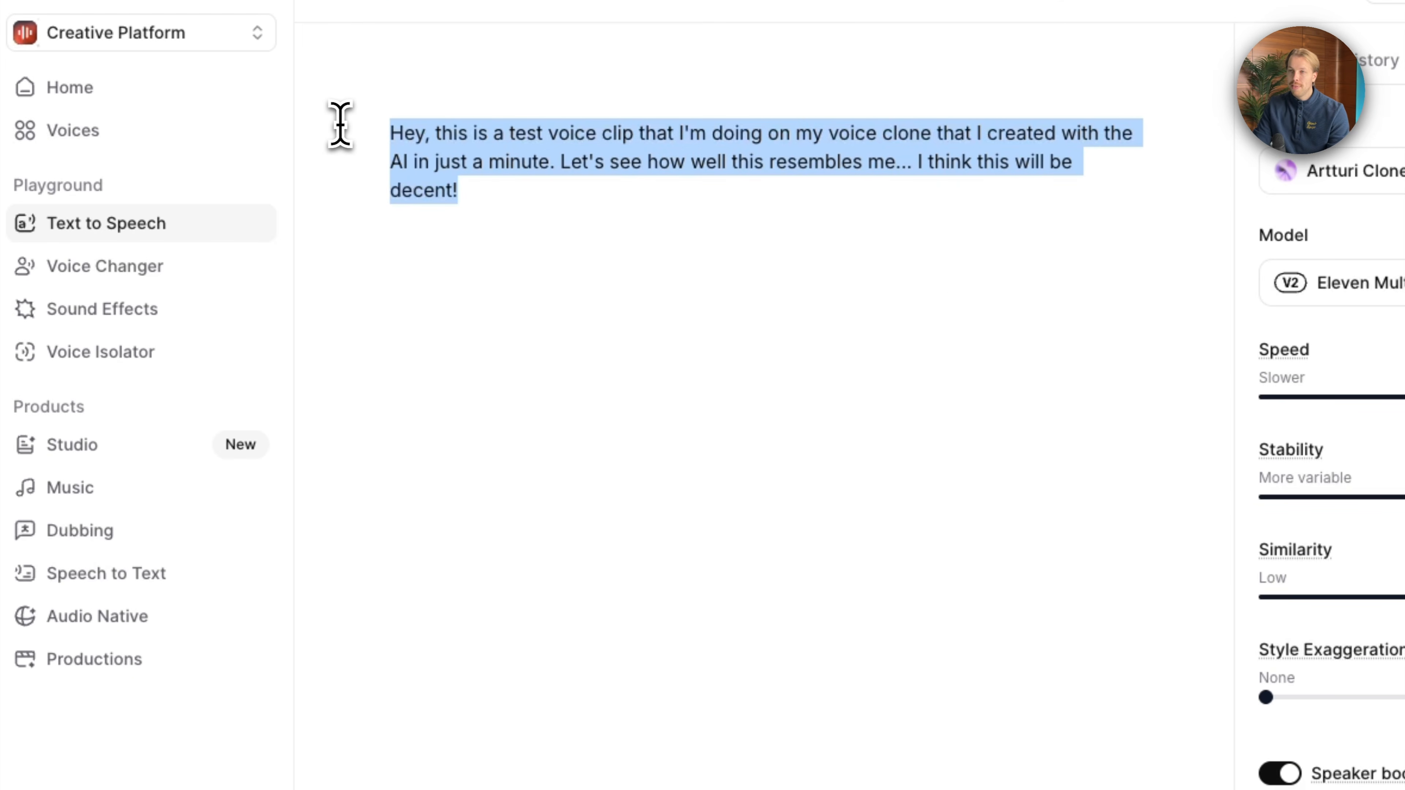
left_click(502, 193)
left_click_drag(502, 193, 389, 131)
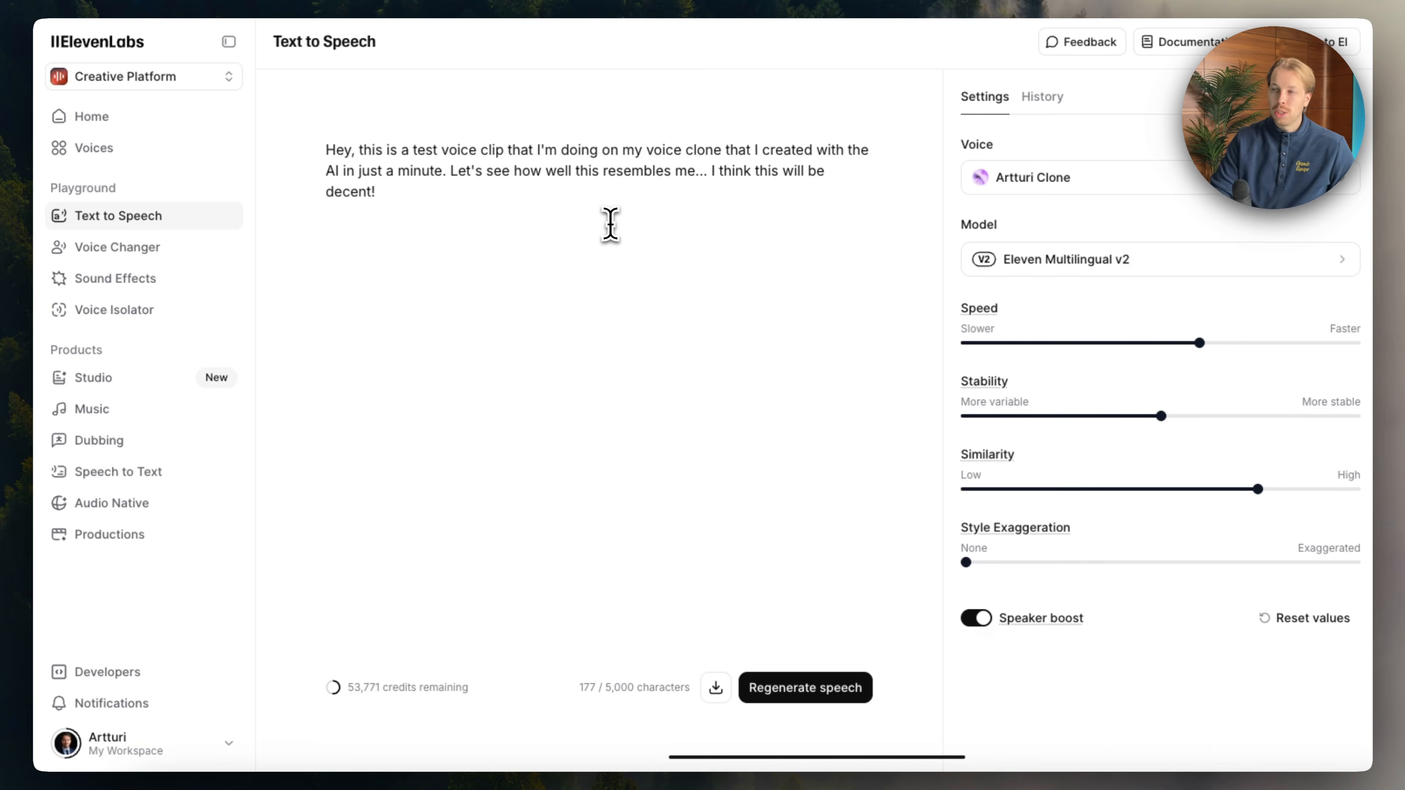
Return to the voice library and open the options for creating or cloning a voice
left_click(95, 149)
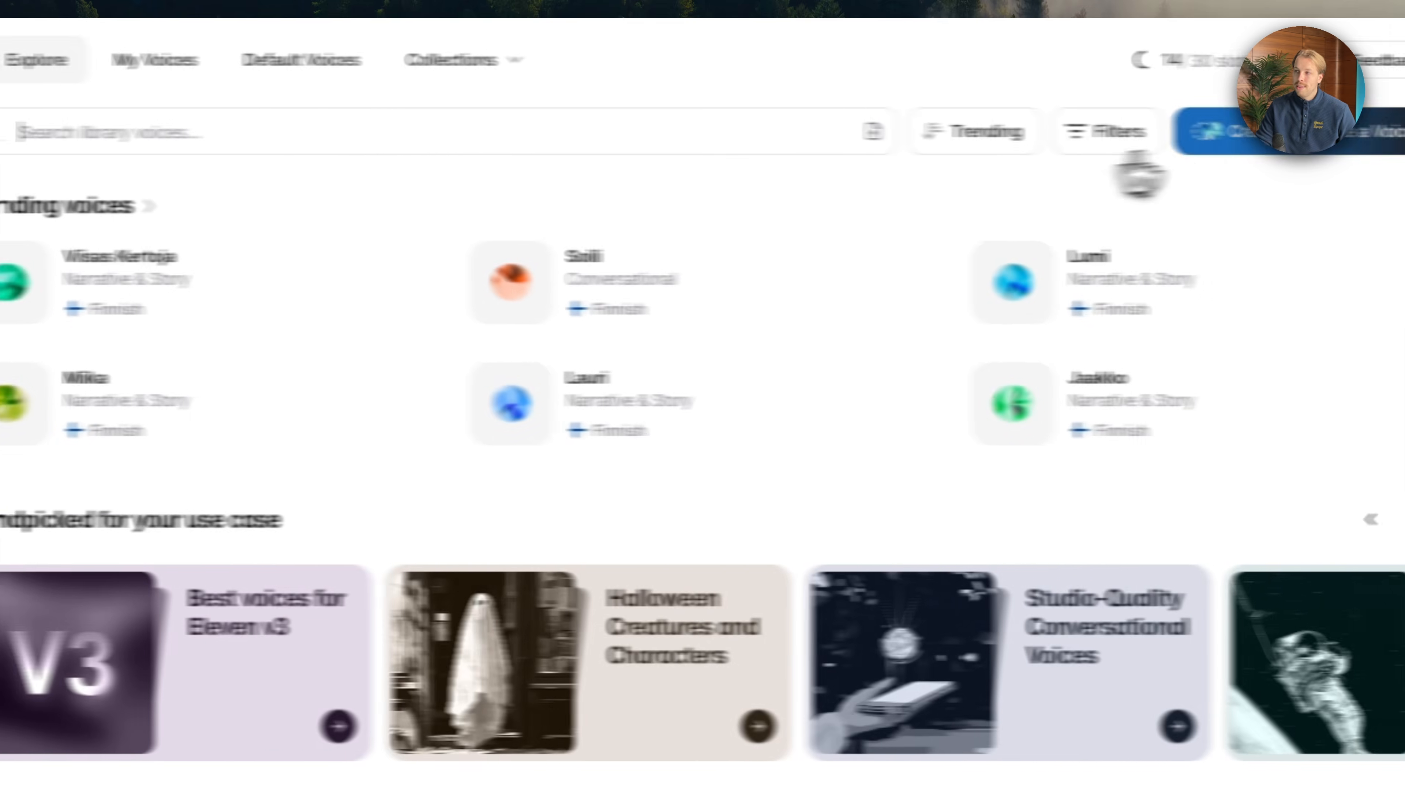
left_click(1209, 156)
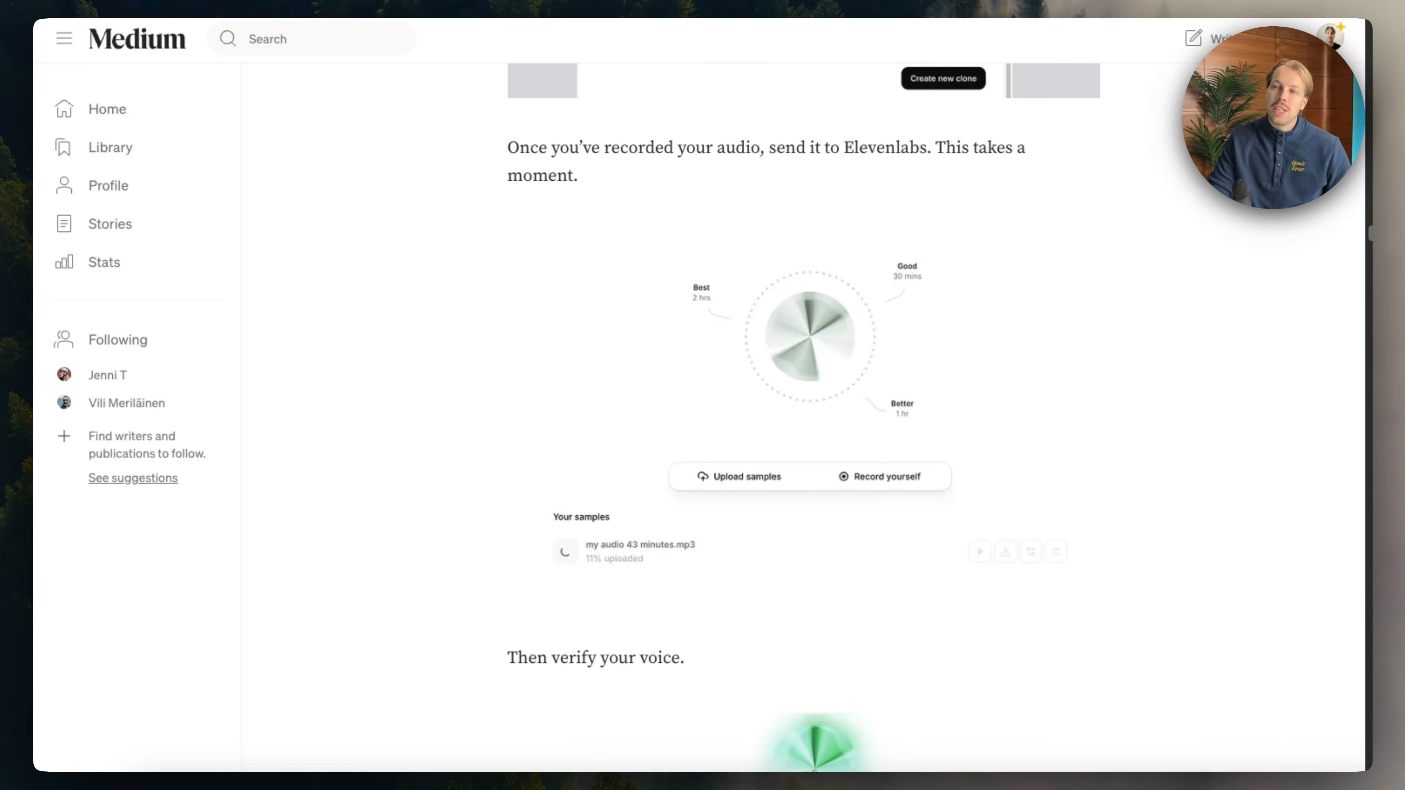
In the Medium article, review the Professional Voice Clone option and the instructions for creating a professional clone
scroll(794, 226, "up", 10)
scroll(797, 230, "up", 15)
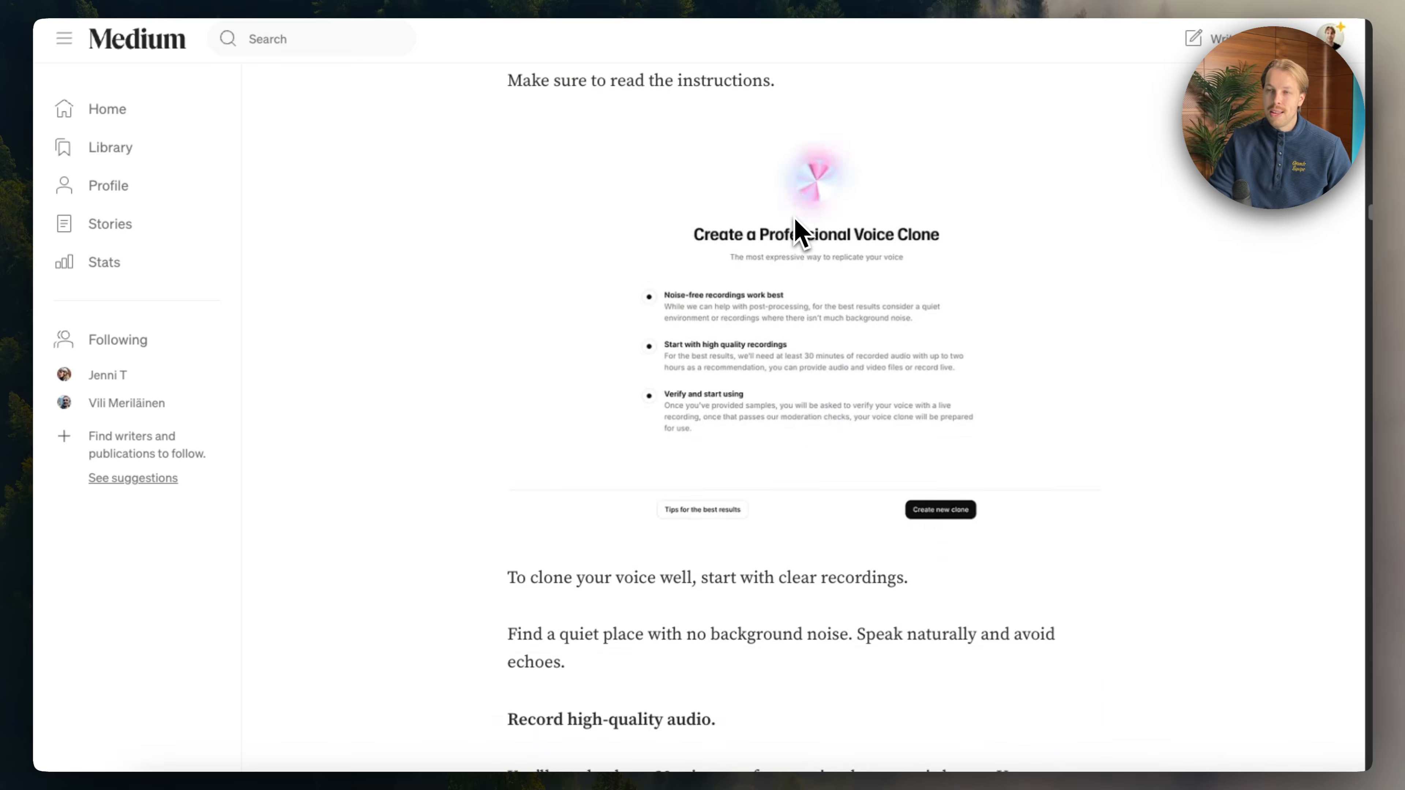
scroll(794, 232, "up", 4)
scroll(793, 232, "down", 3)
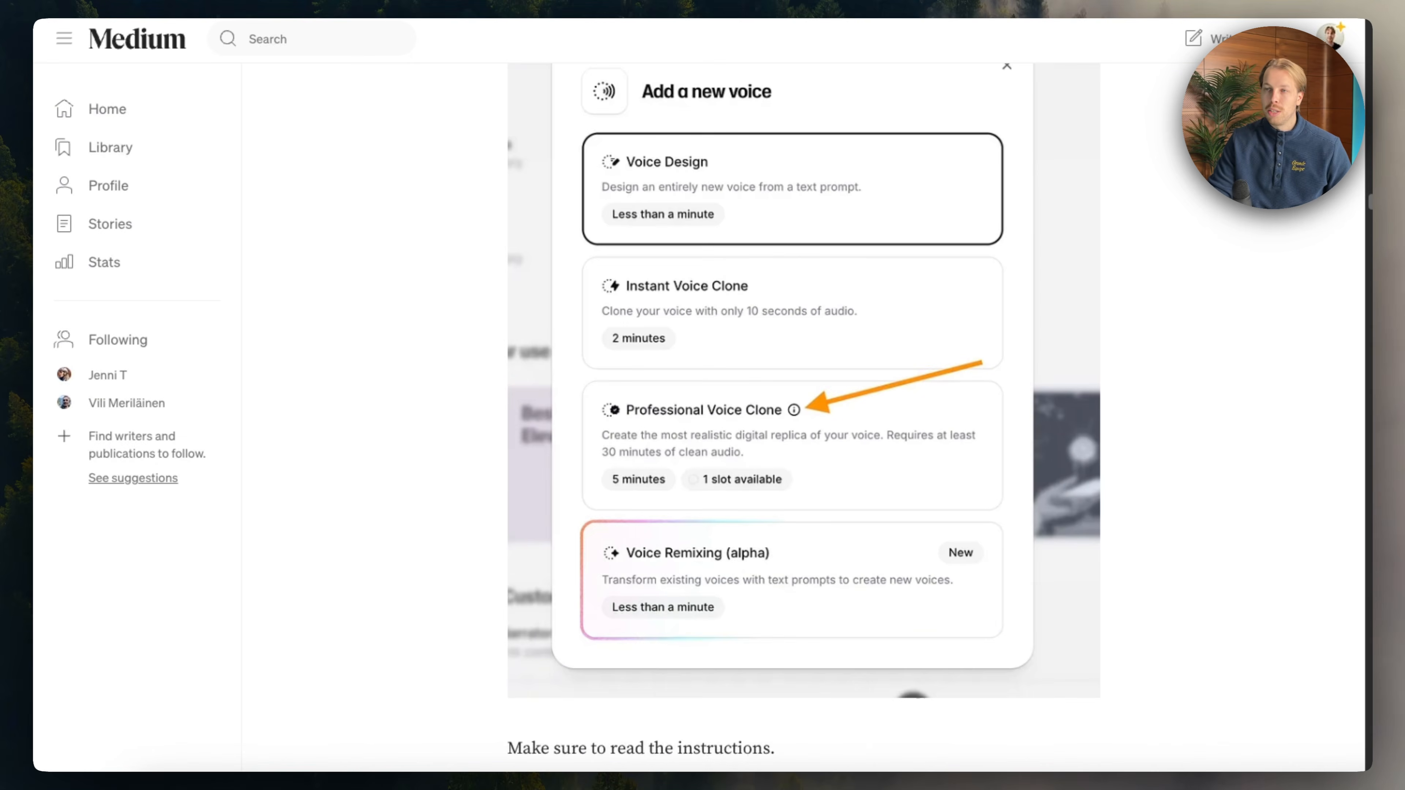
scroll(818, 462, "down", 10)
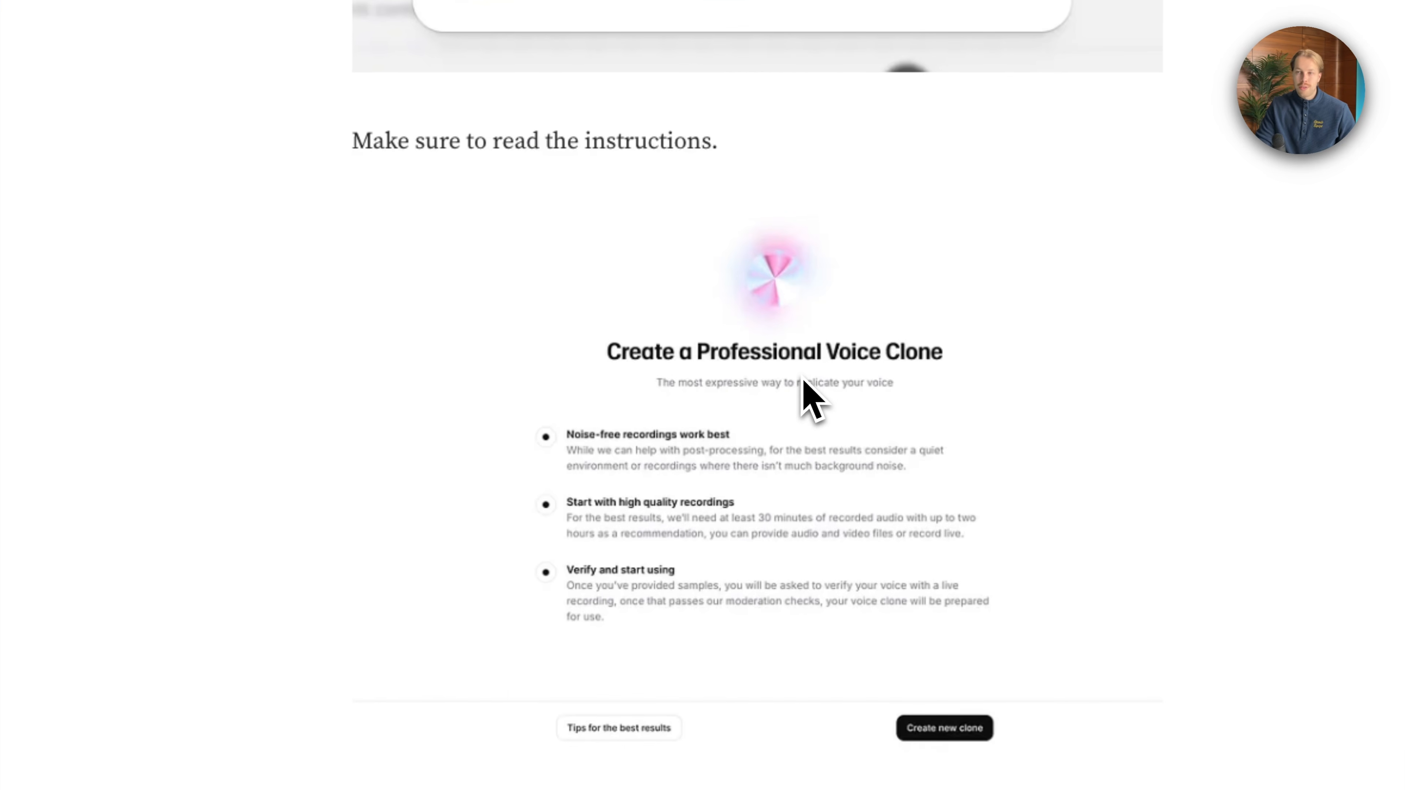
scroll(741, 435, "down", 1)
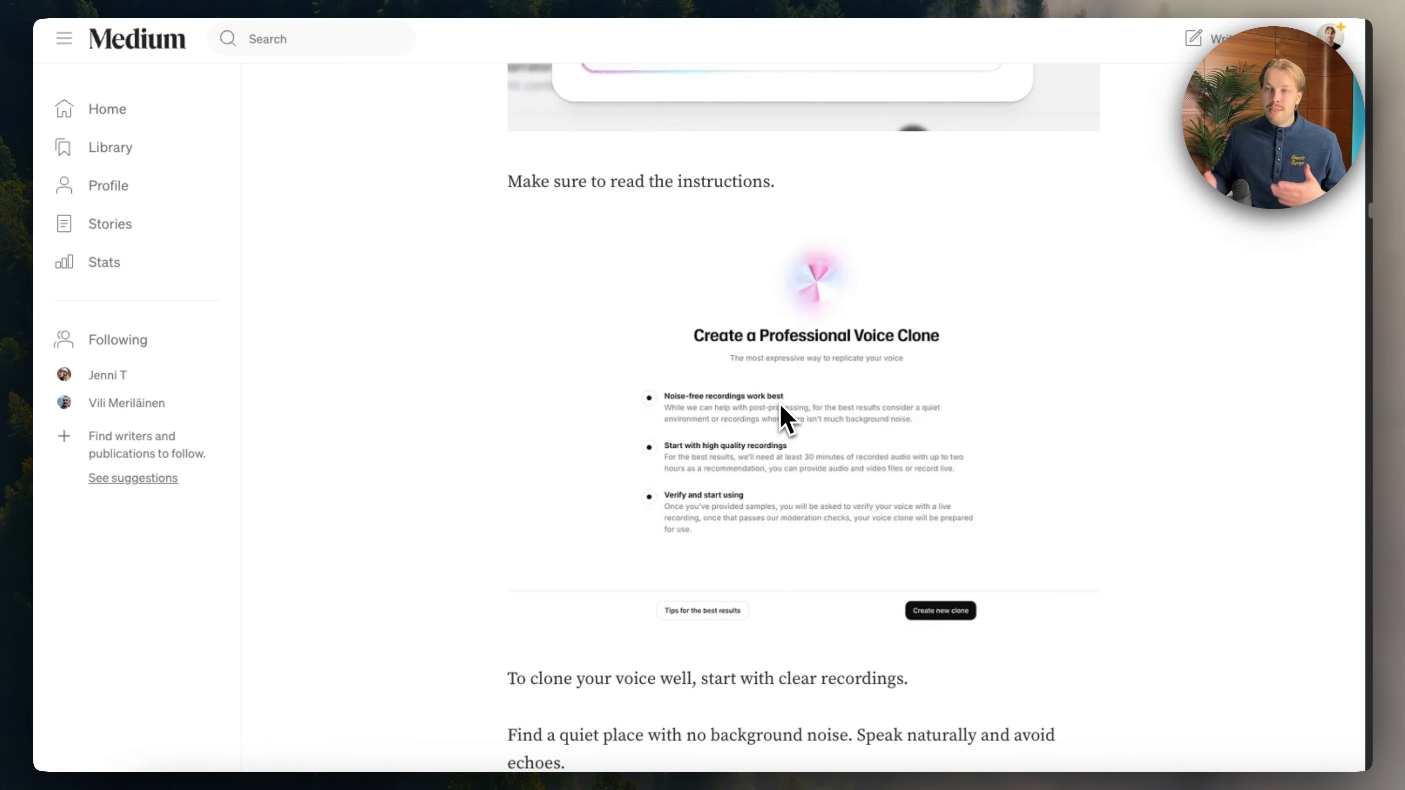
scroll(782, 418, "down", 1)
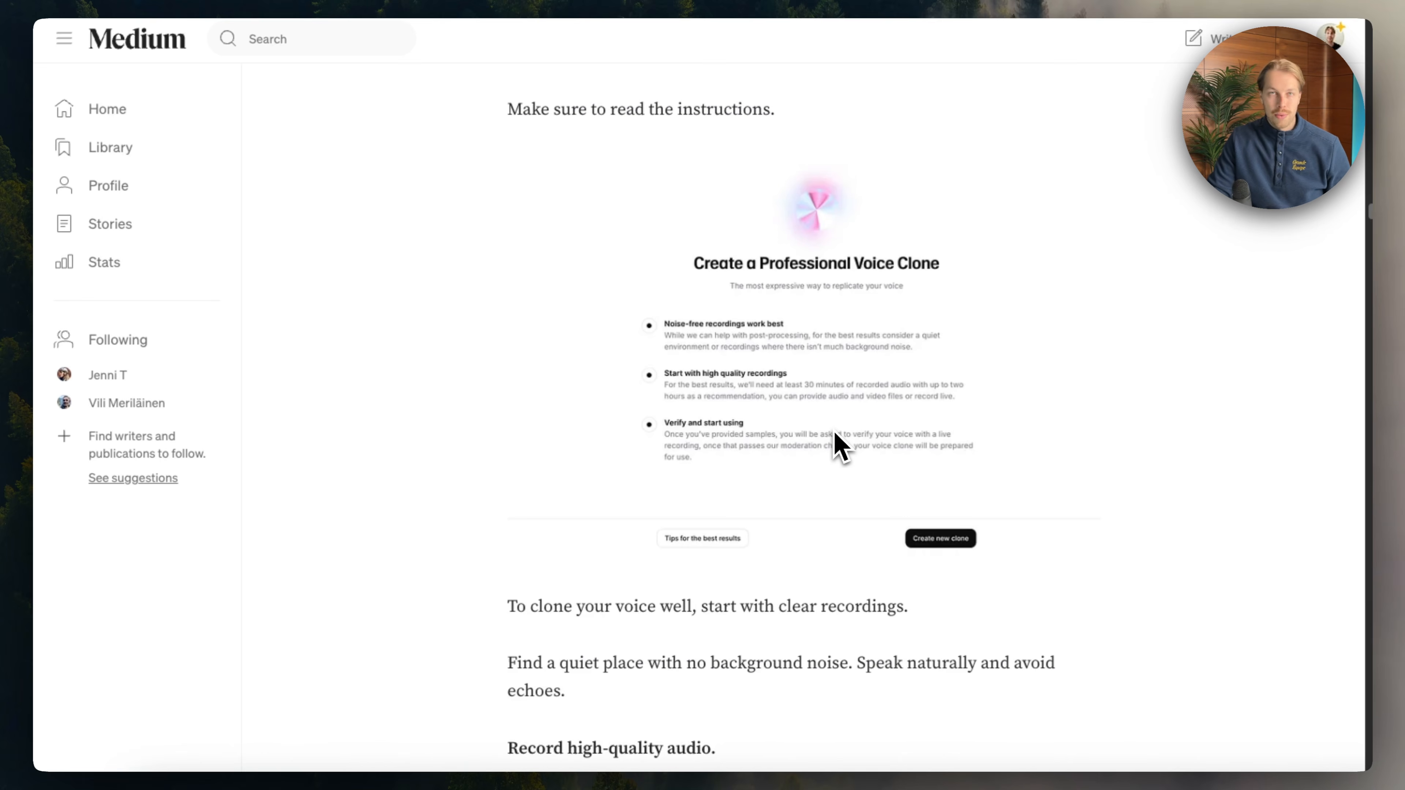
Read the article's advice on clear, high-quality recordings and examine its screenshot of recording tips
scroll(837, 448, "down", 11)
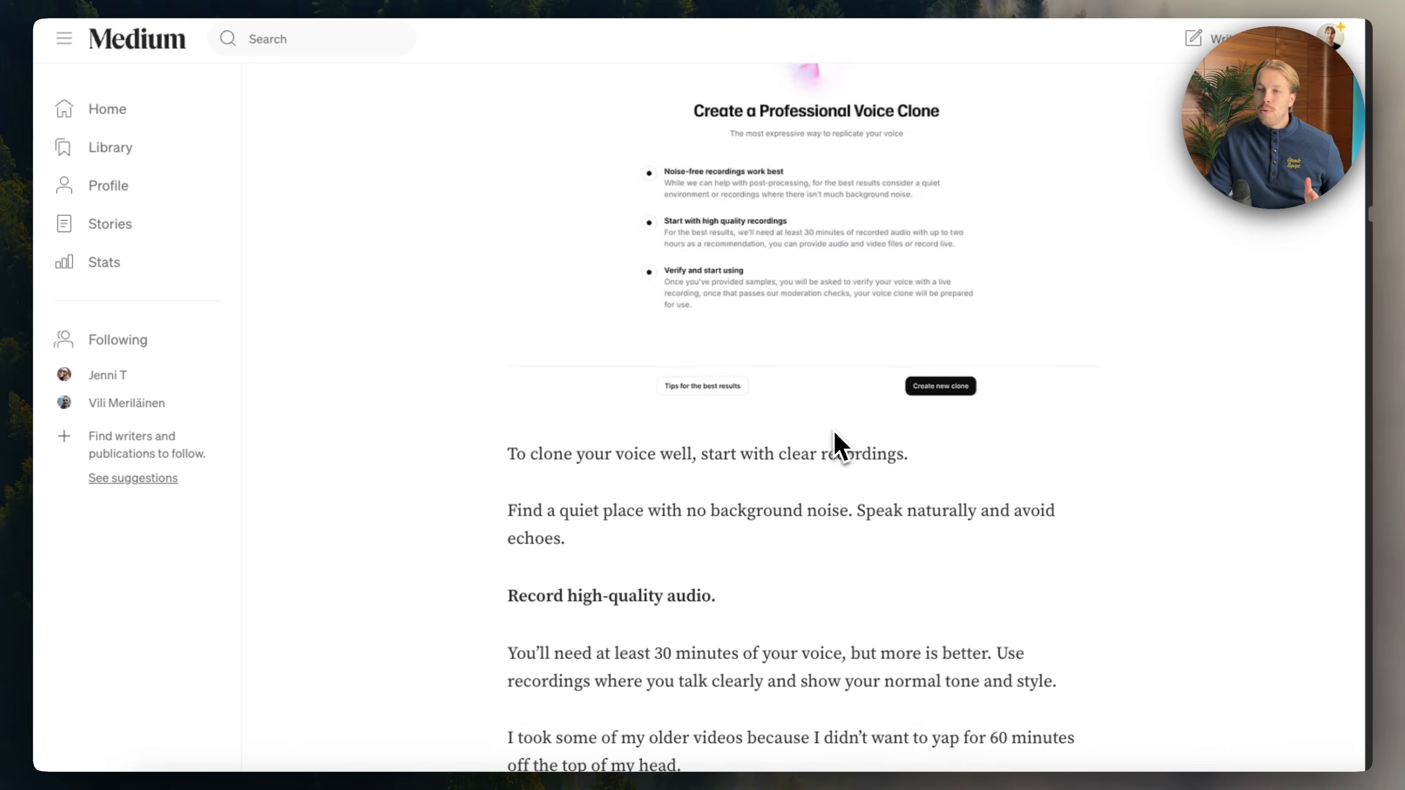
scroll(838, 448, "down", 3)
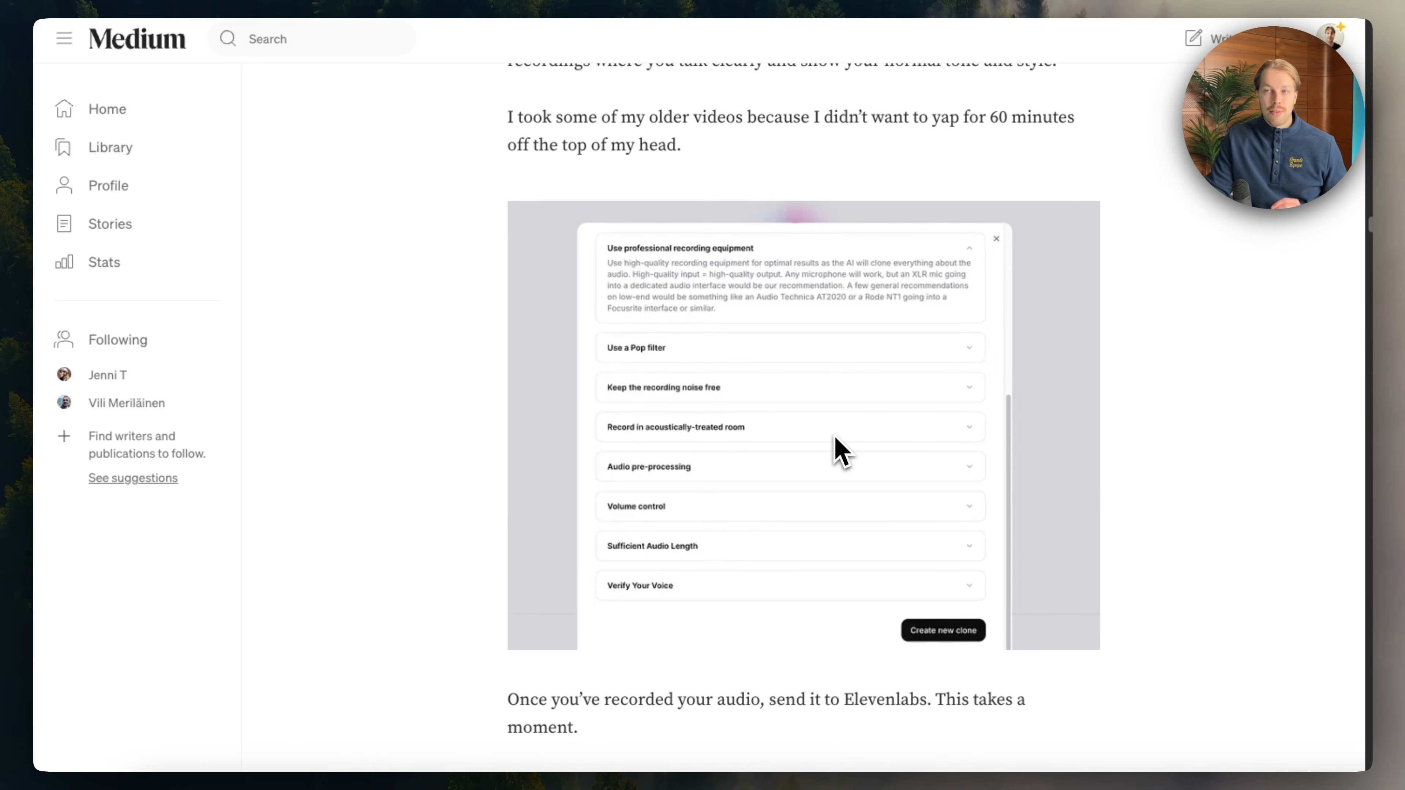
scroll(810, 396, "down", 1)
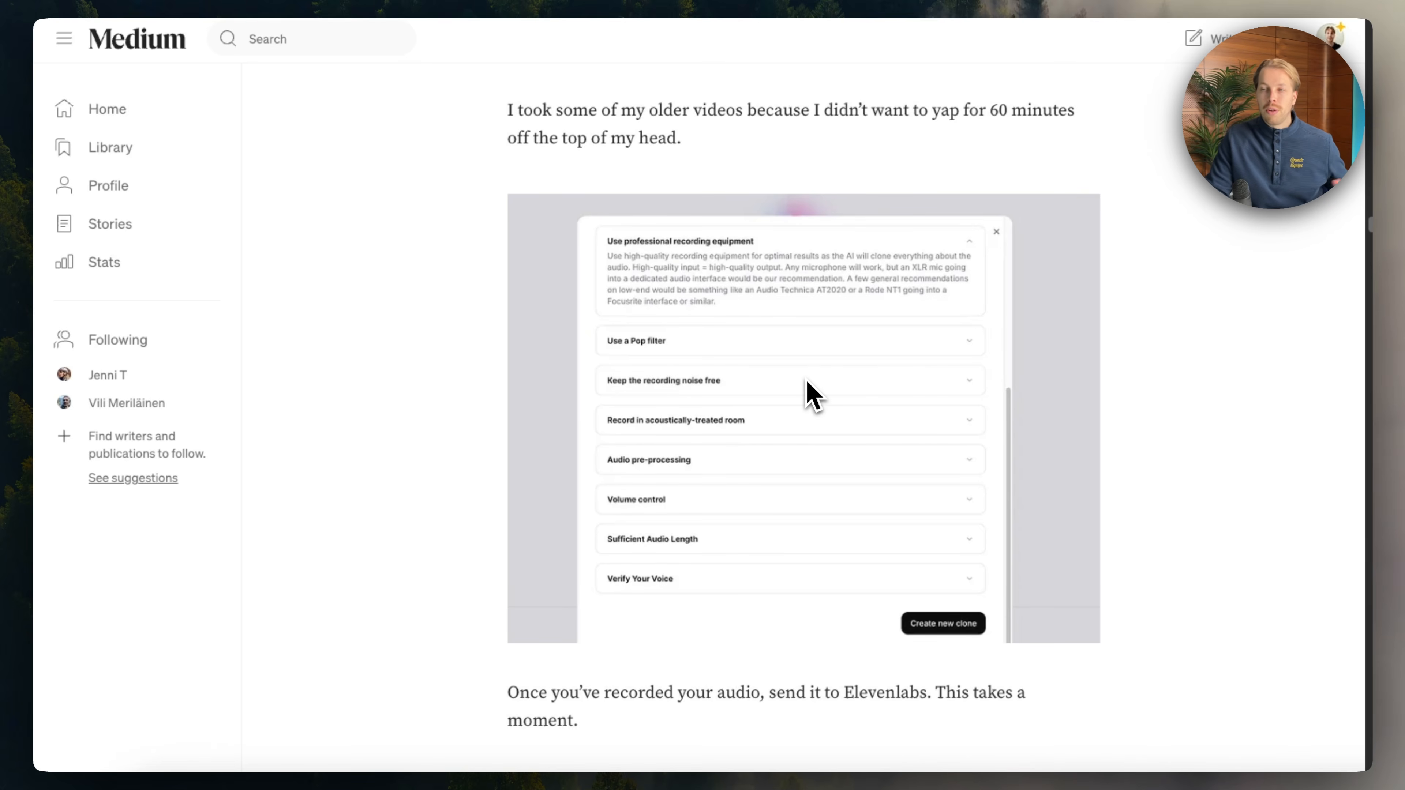
scroll(807, 383, "down", 2)
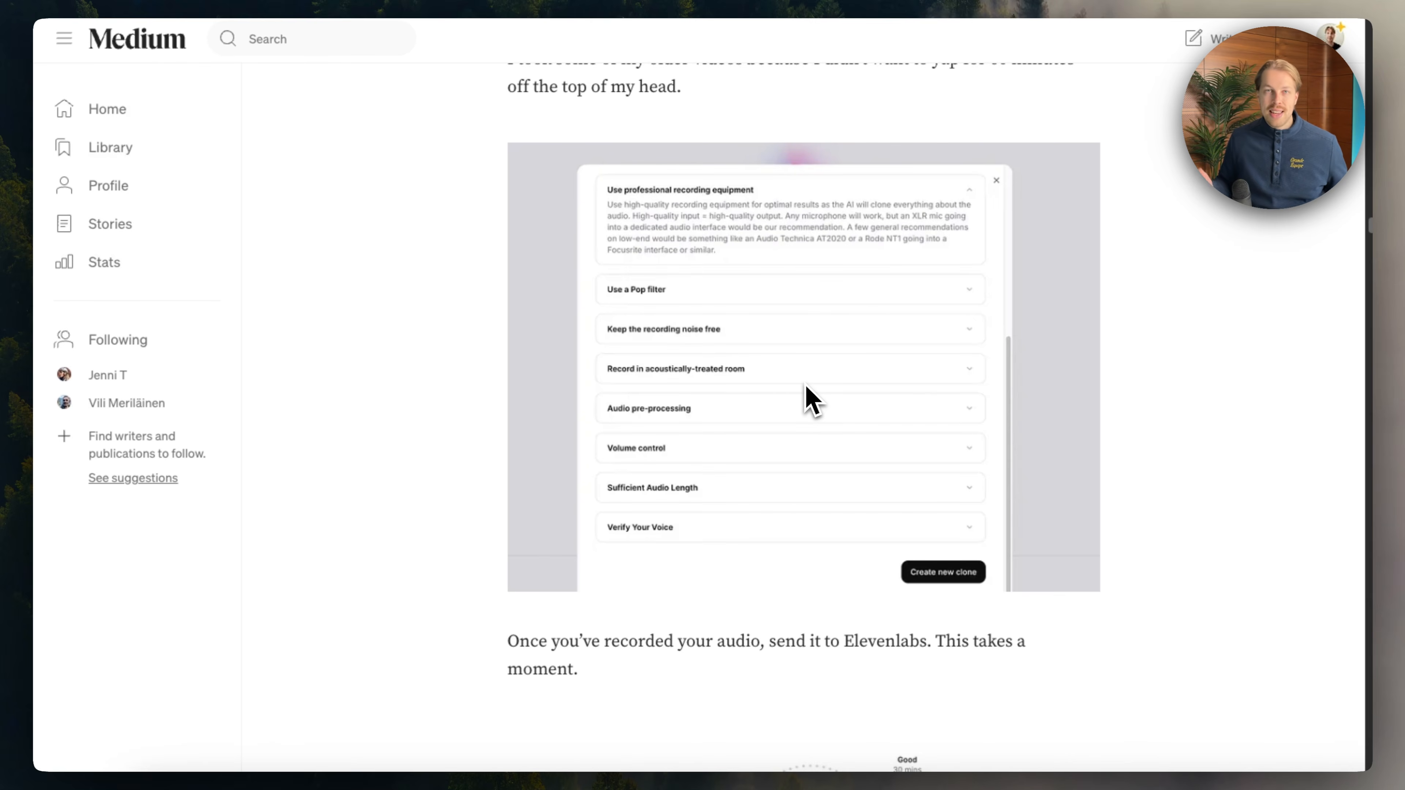
scroll(812, 400, "down", 1)
scroll(808, 386, "up", 5)
scroll(811, 384, "down", 3)
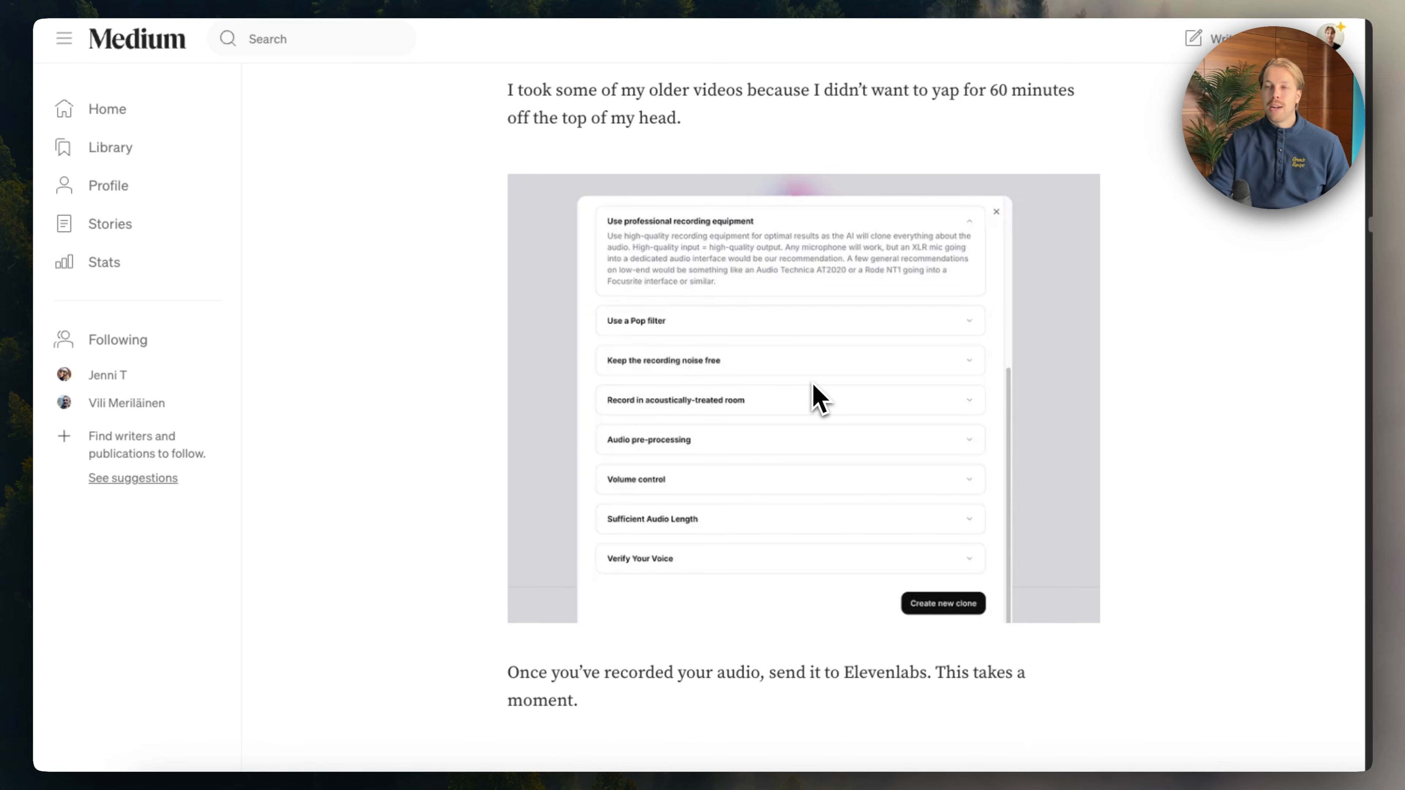
scroll(813, 385, "down", 2)
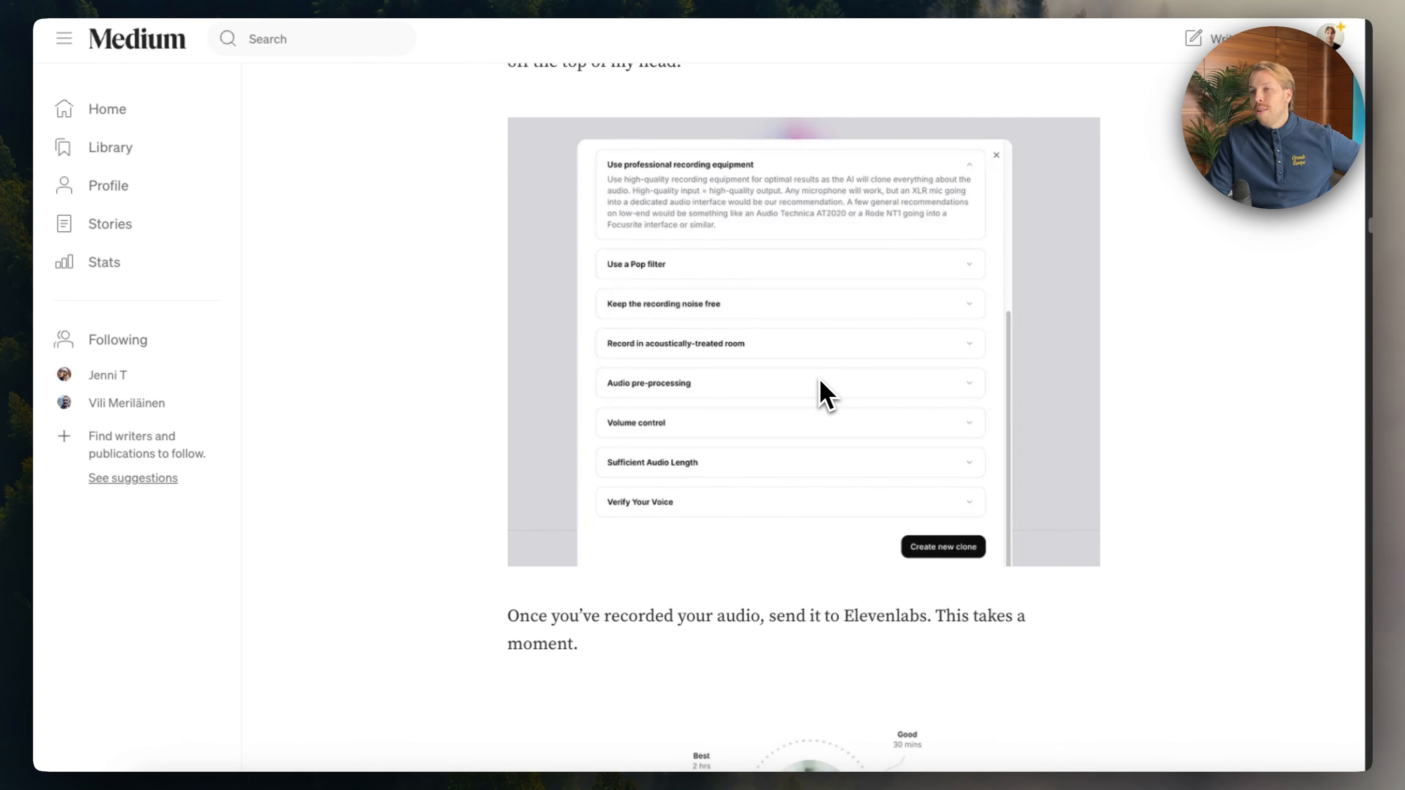
scroll(820, 381, "down", 1)
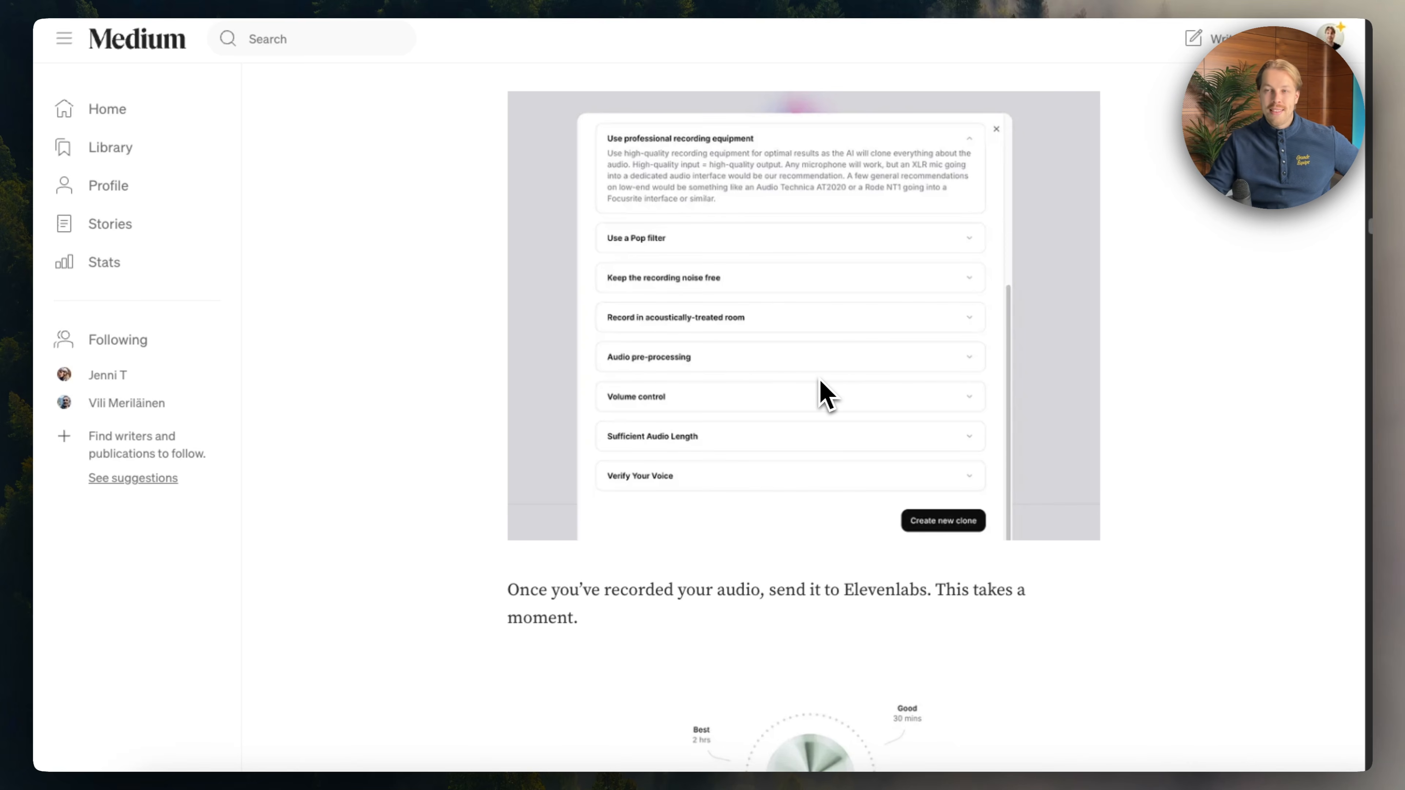
Review the article's sample upload section and enlarge the "Verify your voice" image to examine it, closing it again
scroll(826, 394, "down", 8)
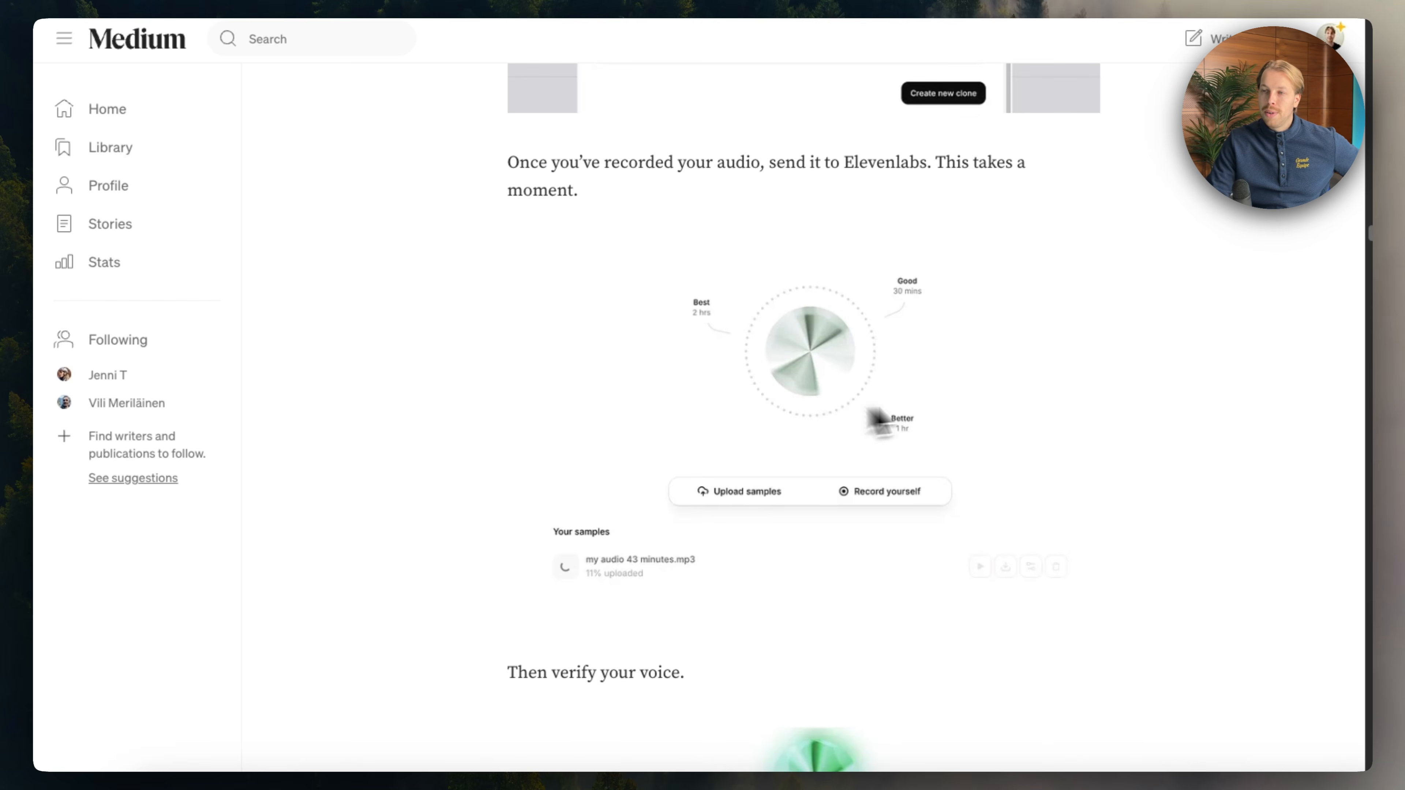
scroll(743, 440, "down", 2)
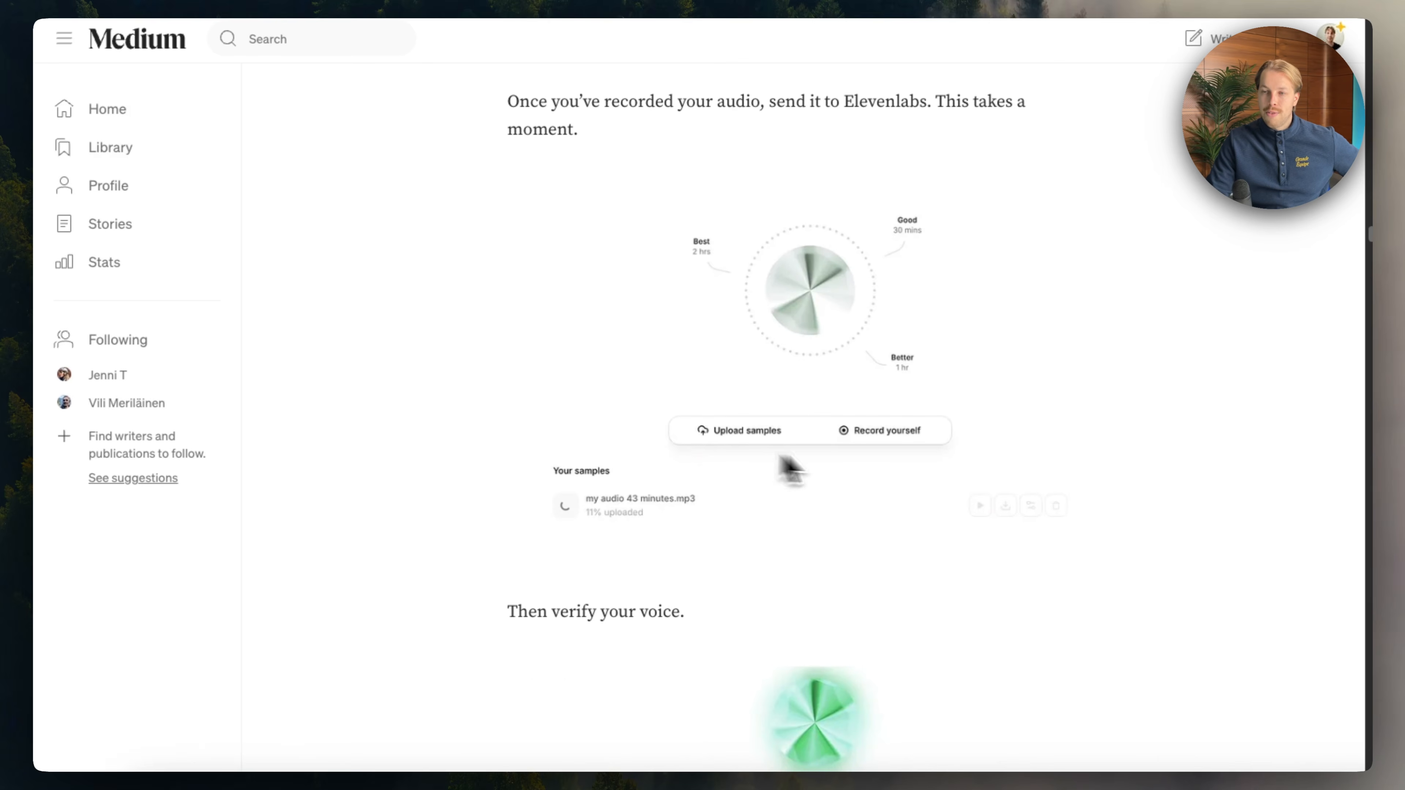
scroll(724, 478, "down", 1)
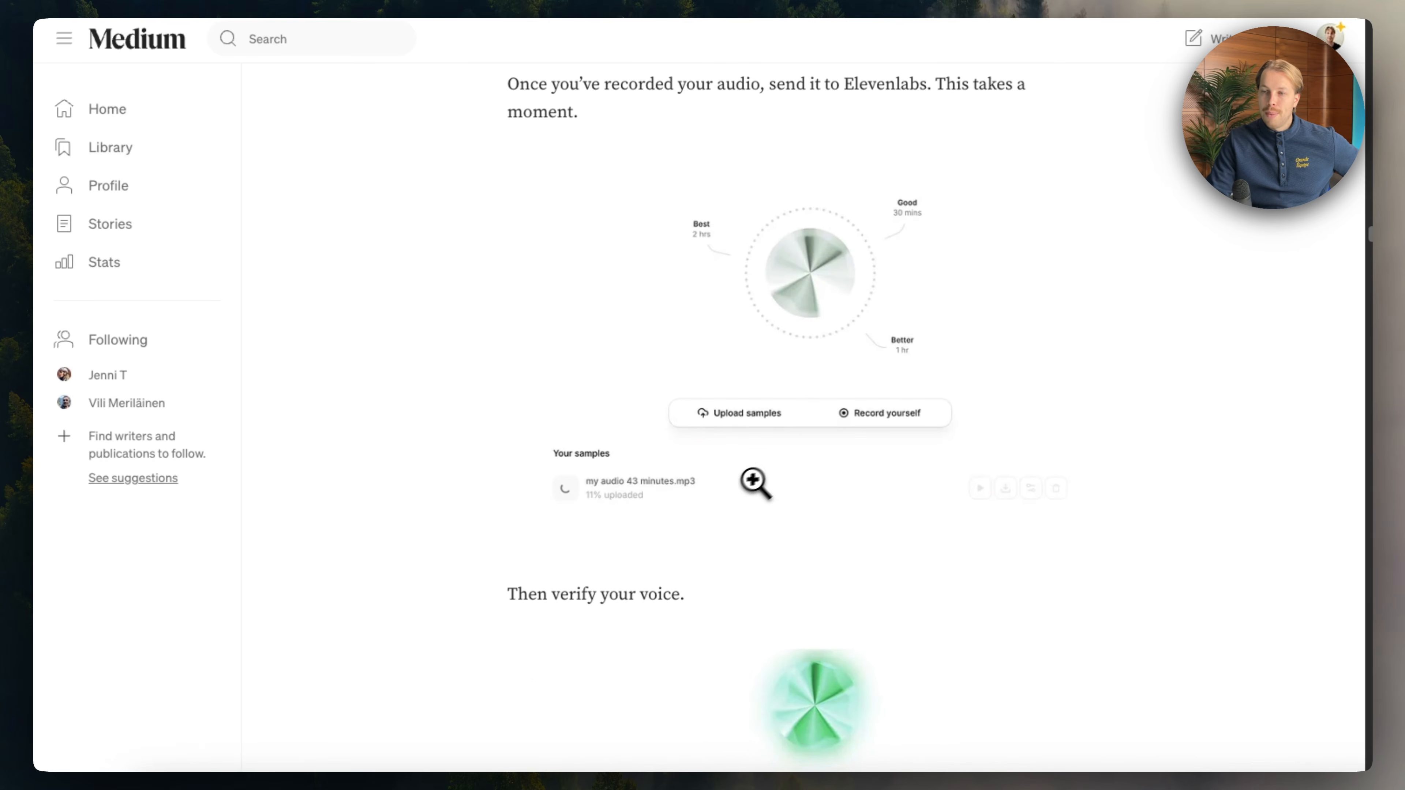
scroll(756, 480, "down", 10)
scroll(774, 470, "down", 1)
left_click(806, 496)
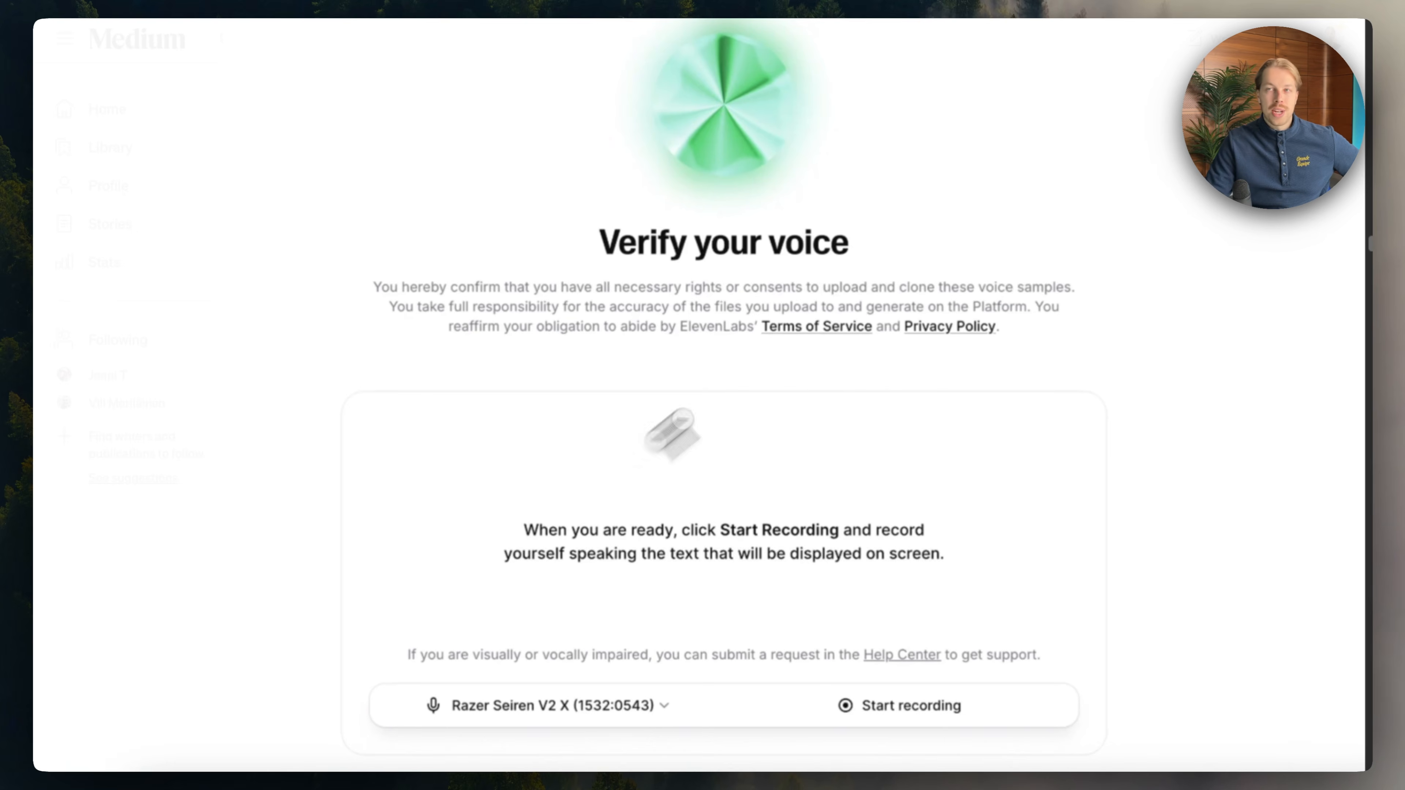
left_click(851, 290)
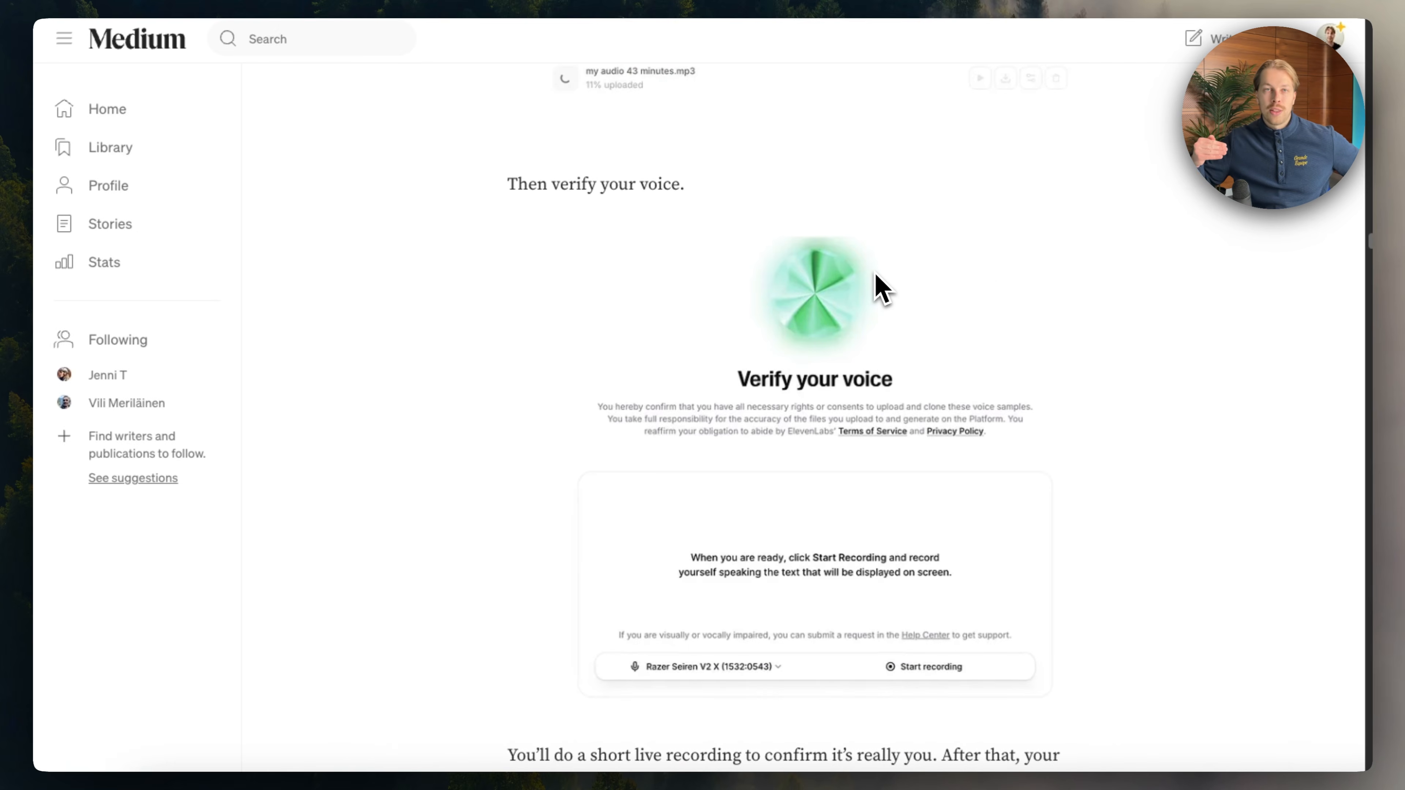
scroll(873, 298, "up", 4)
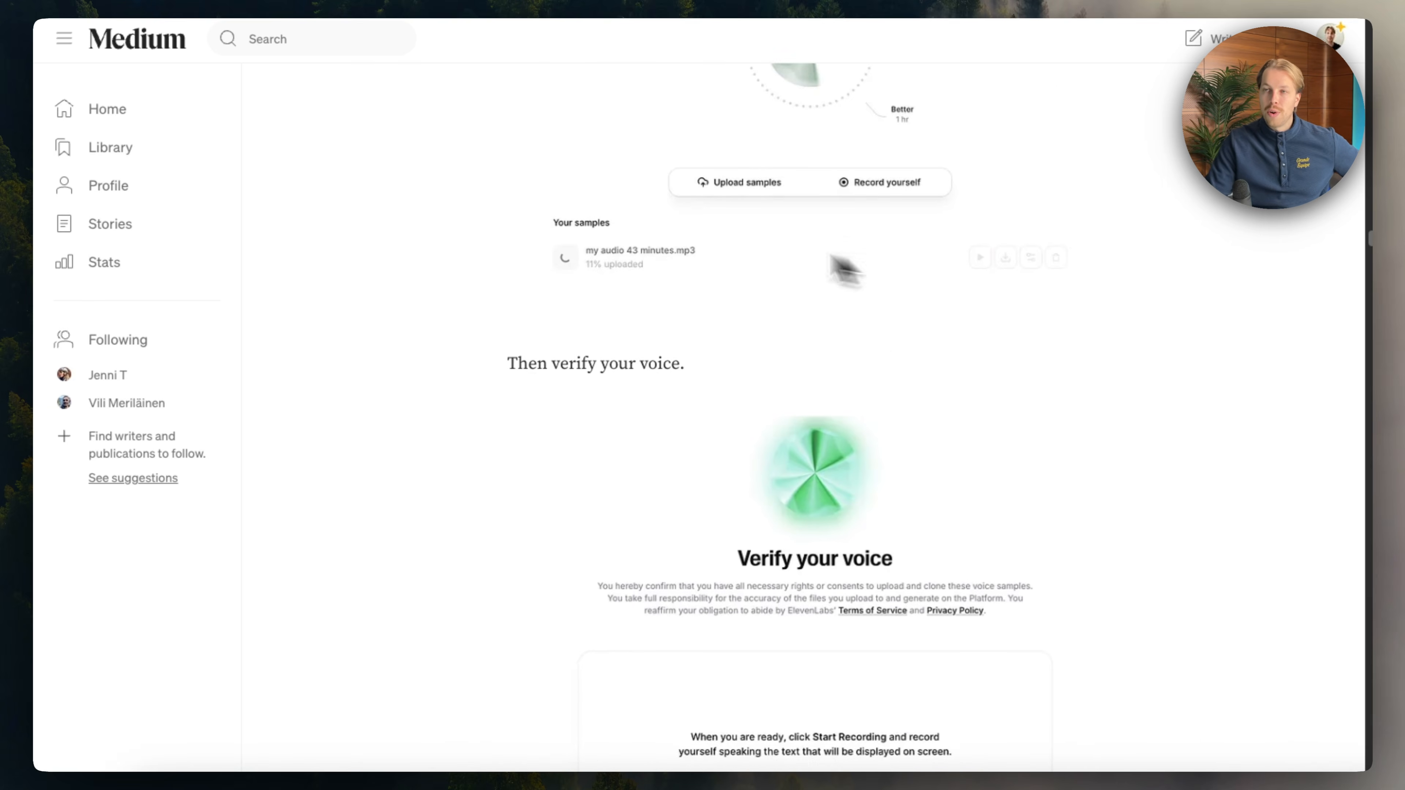
Enlarge the article's image of the professional clone being prepared, examine the processing time, and return to the article
scroll(696, 254, "down", 20)
left_click(830, 289)
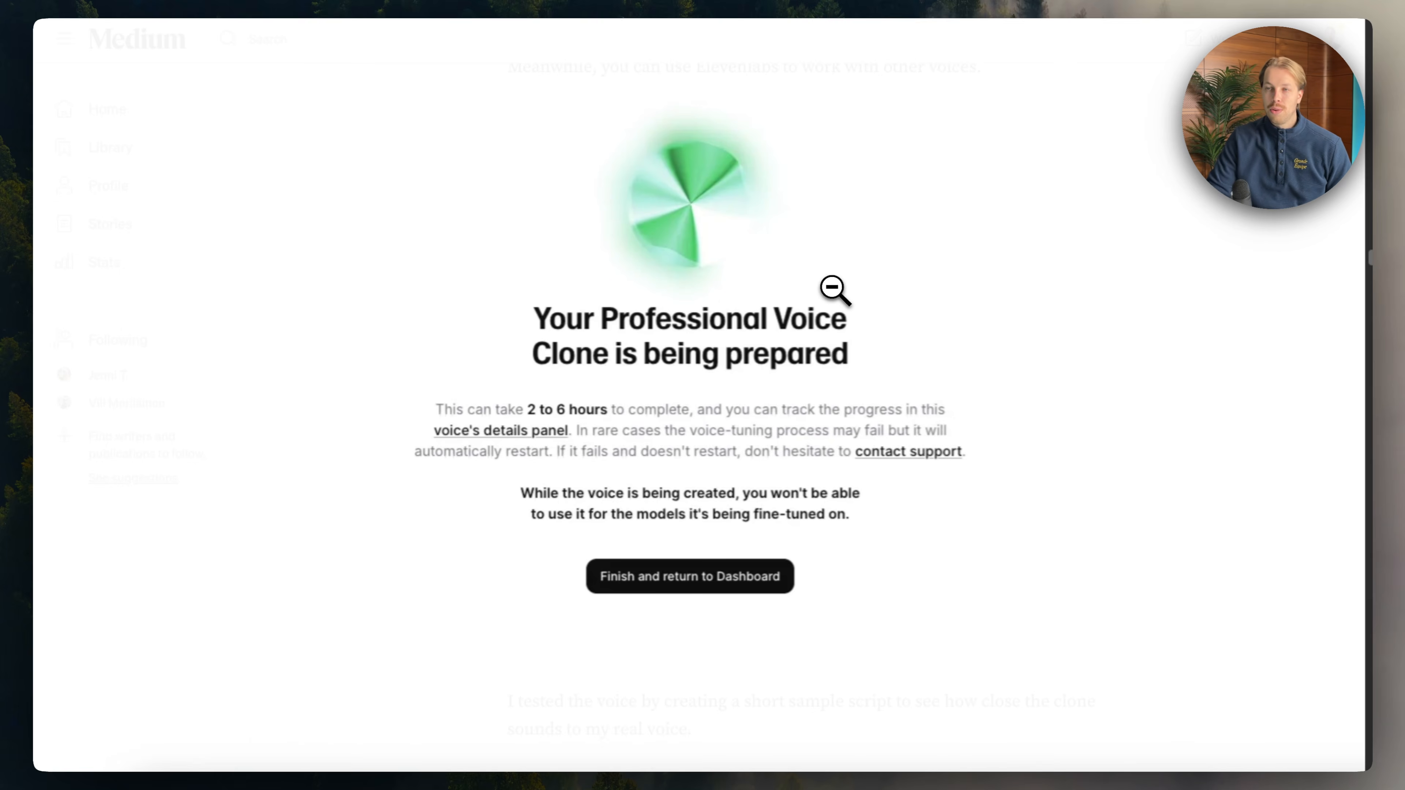
scroll(829, 287, "down", 1)
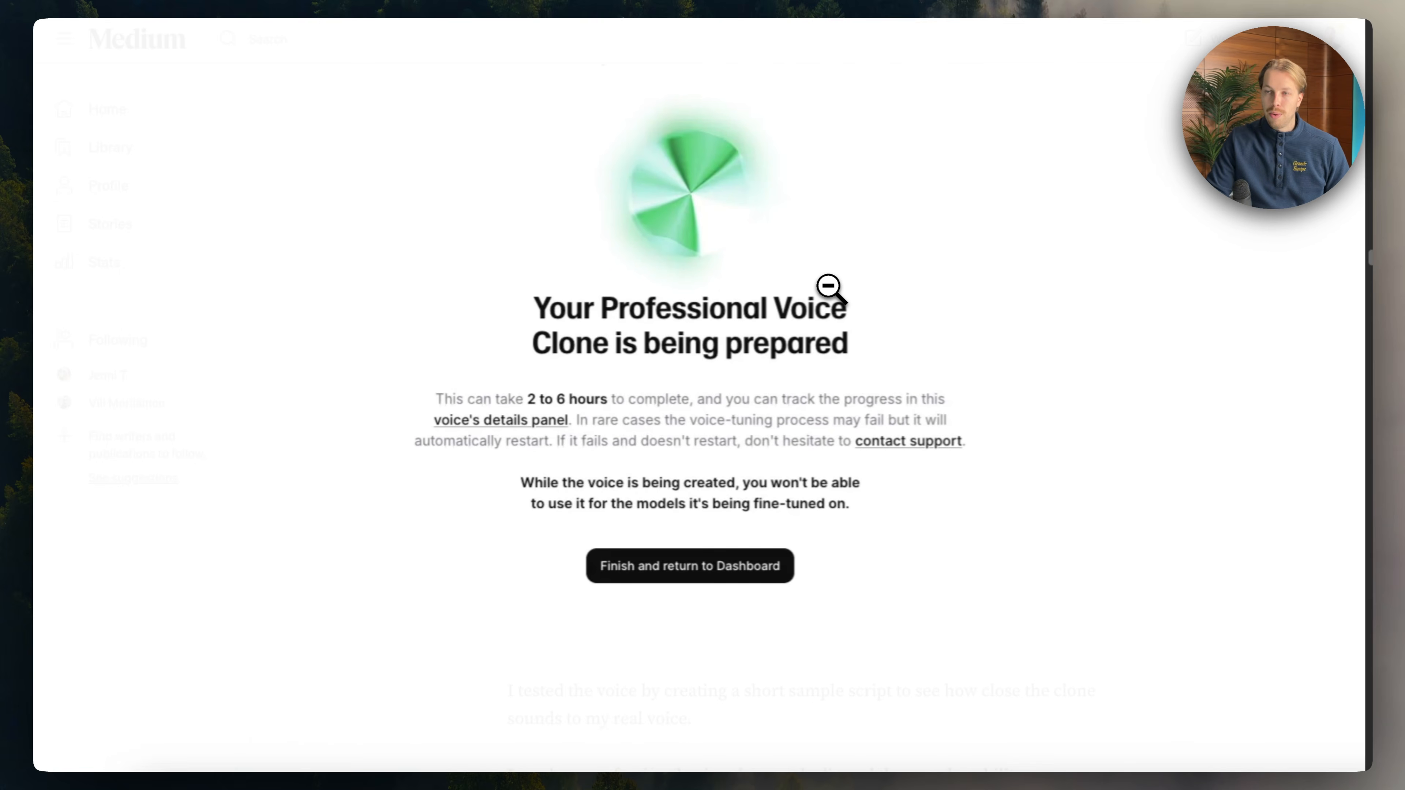
scroll(829, 288, "down", 1)
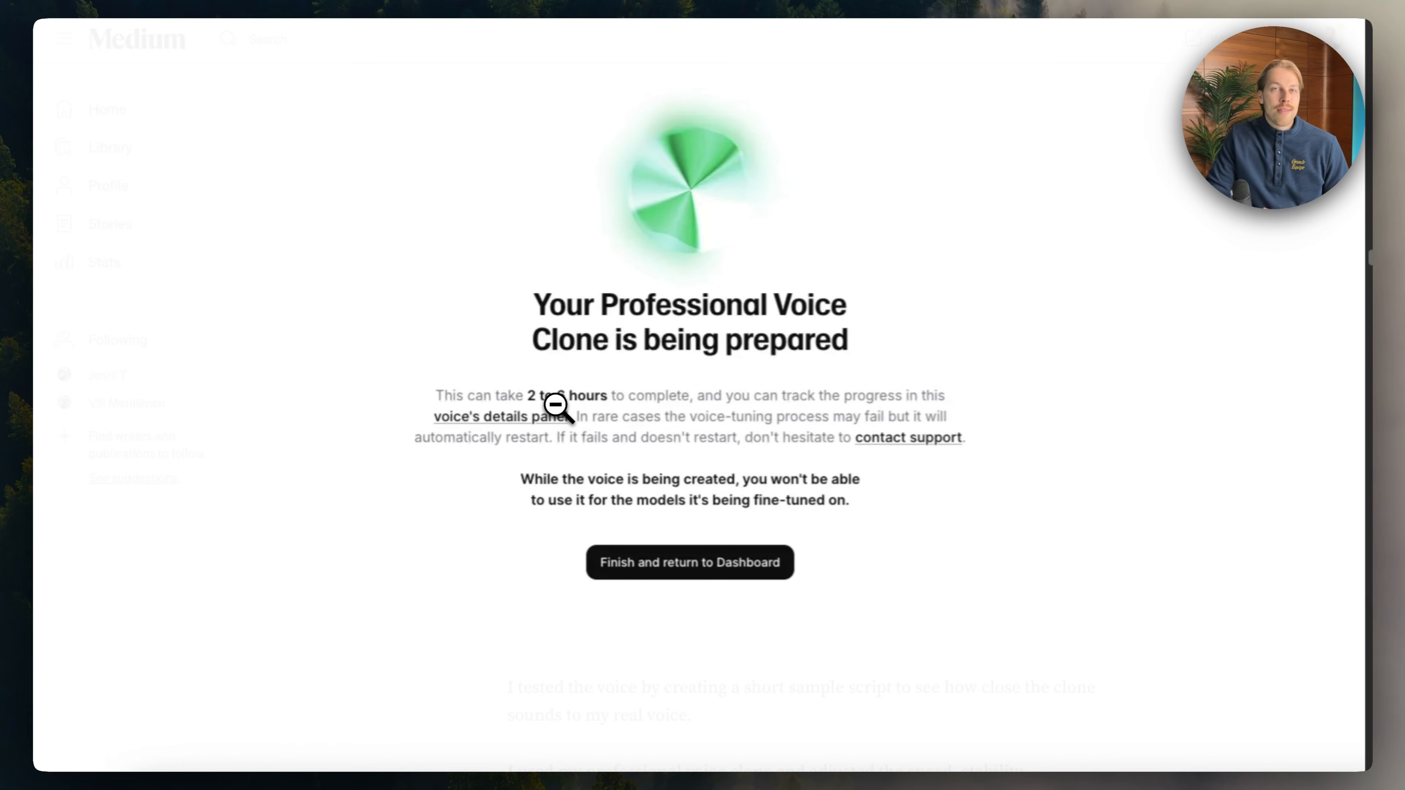
left_click(893, 327)
scroll(944, 331, "down", 1)
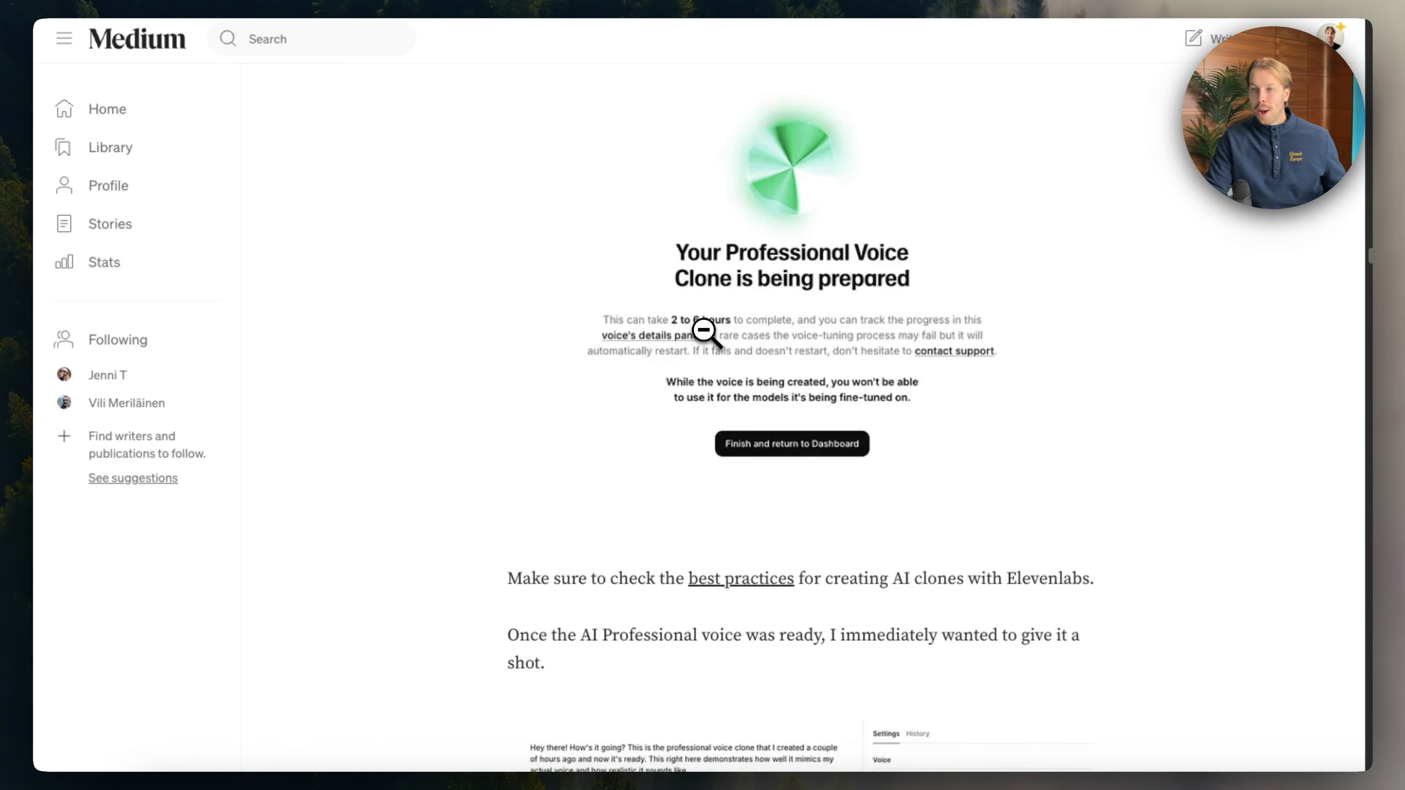
scroll(736, 327, "down", 5)
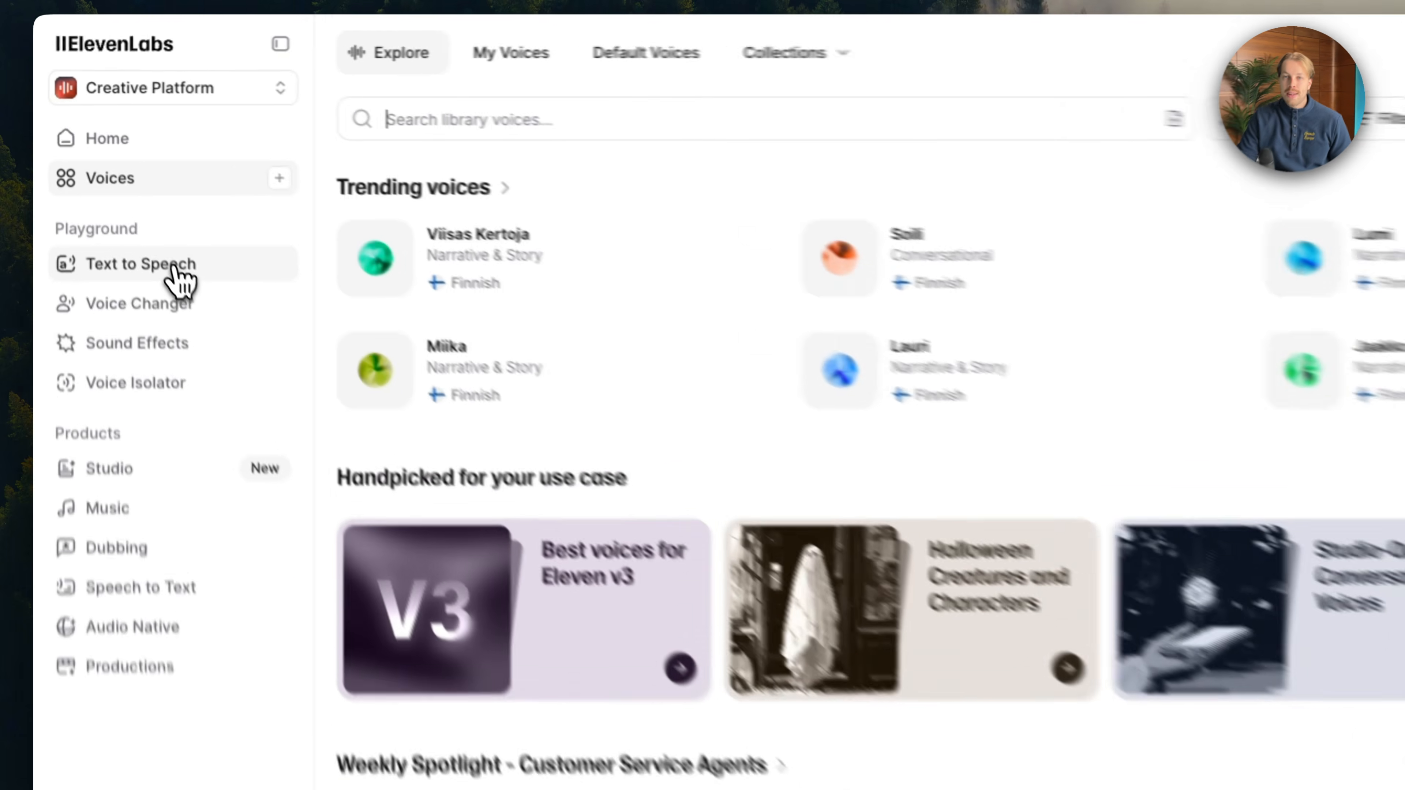
Open Text to Speech in ElevenLabs and select the creator's professional voice clone as the voice
left_click(145, 218)
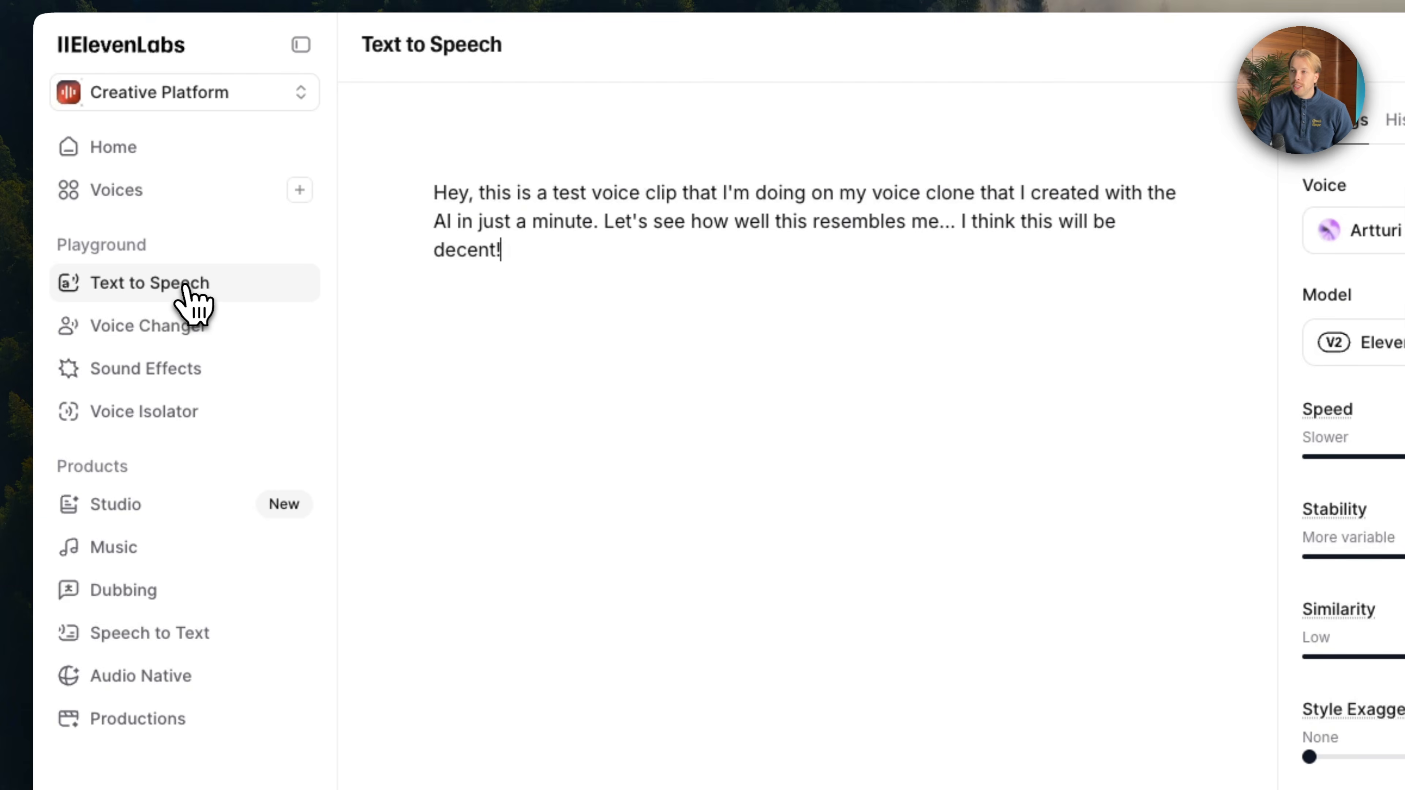
left_click(1383, 230)
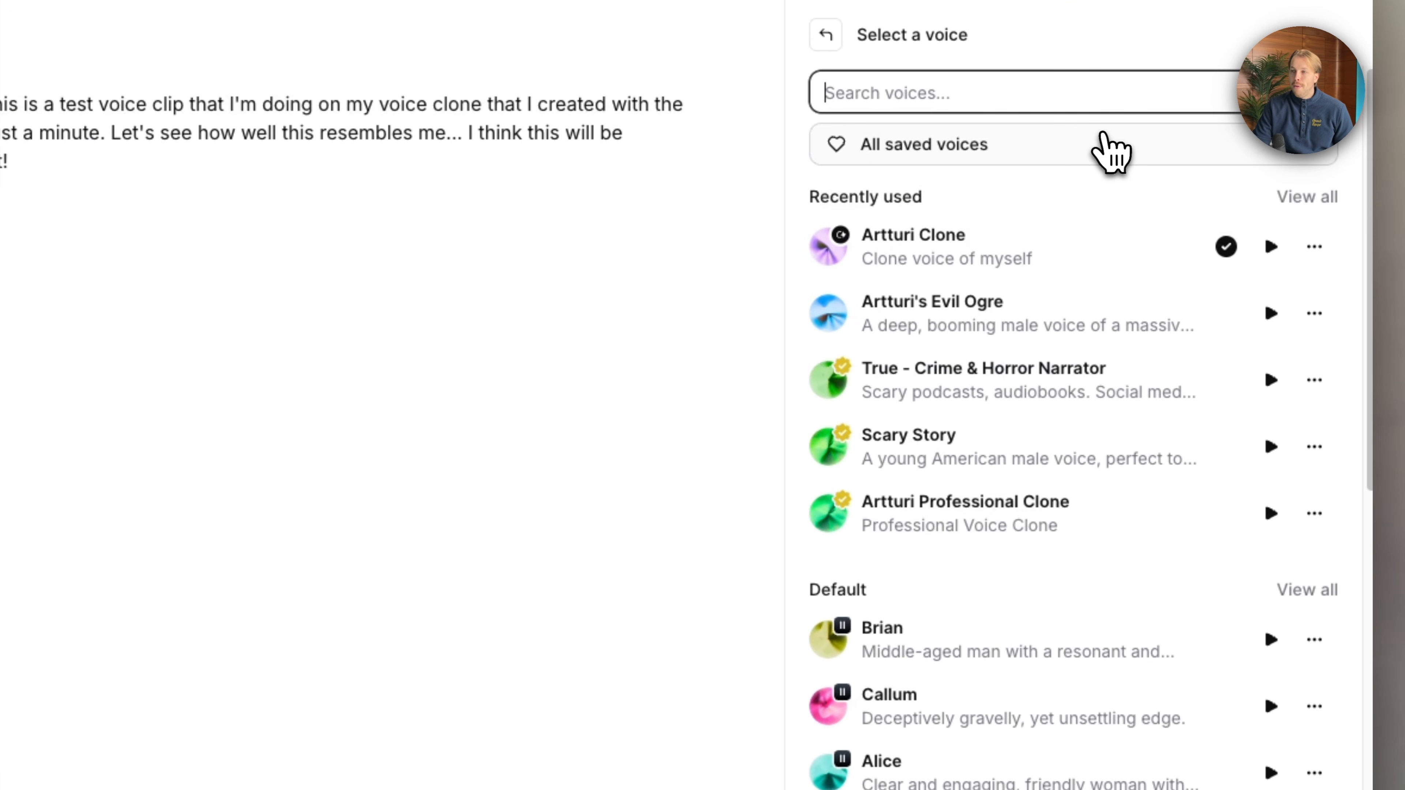
left_click(990, 540)
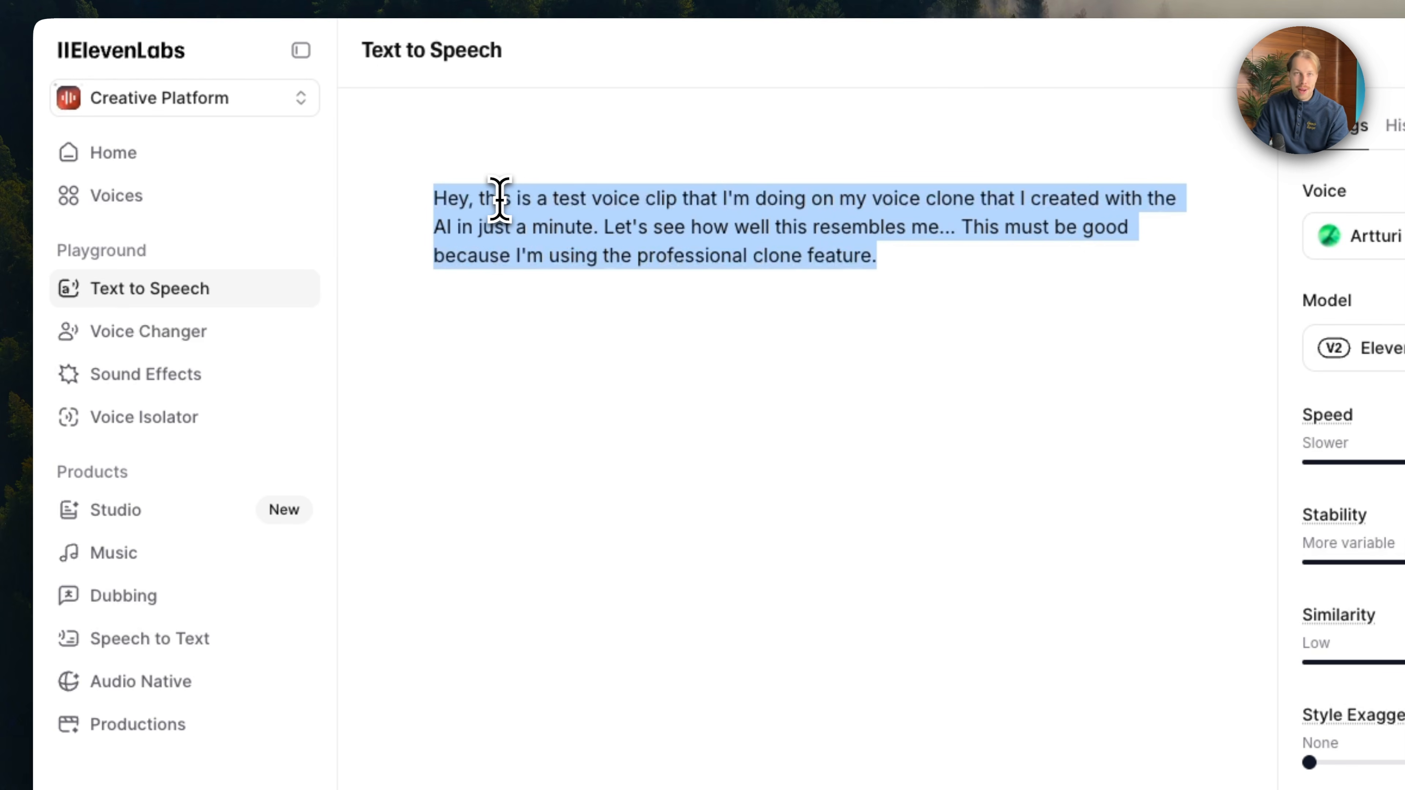
left_click(500, 200)
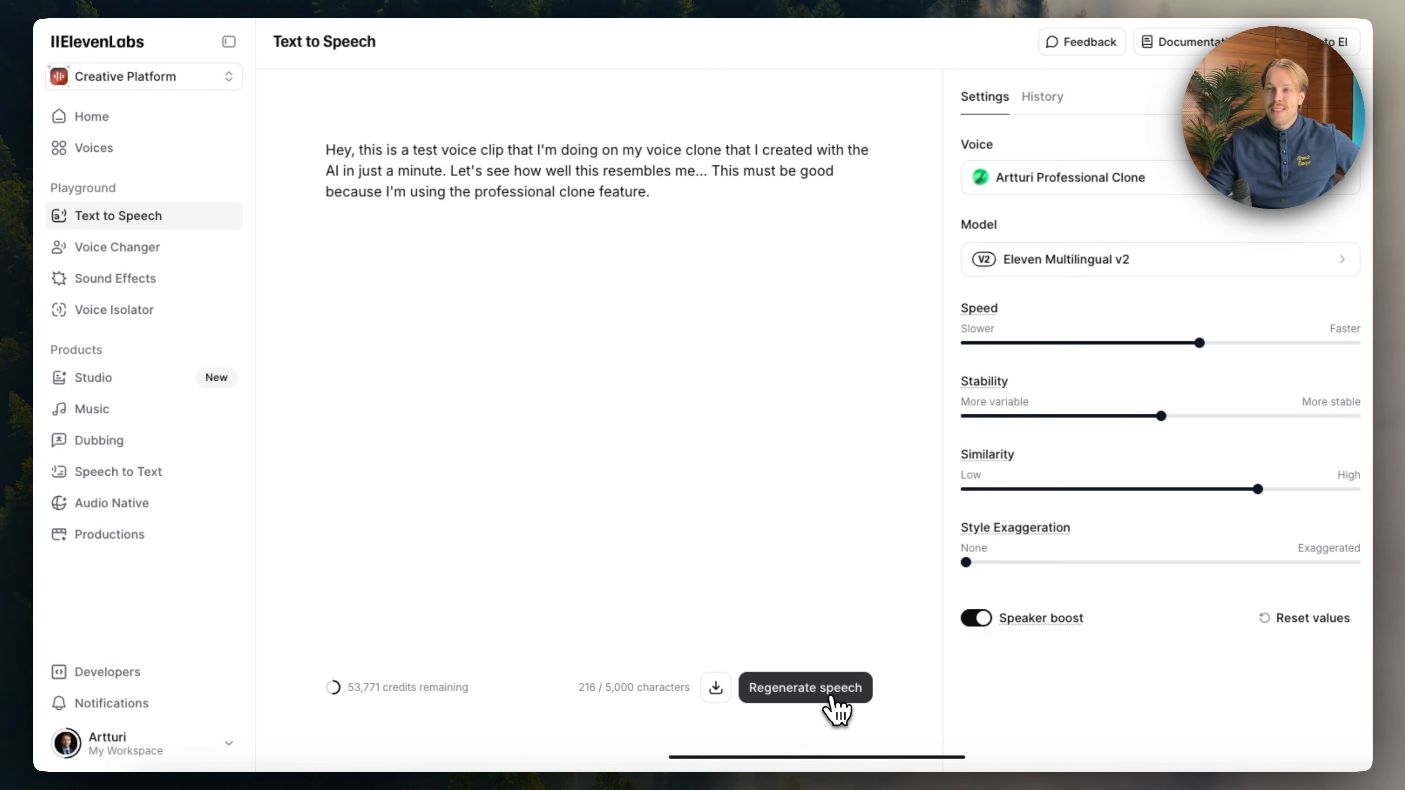
left_click(665, 202)
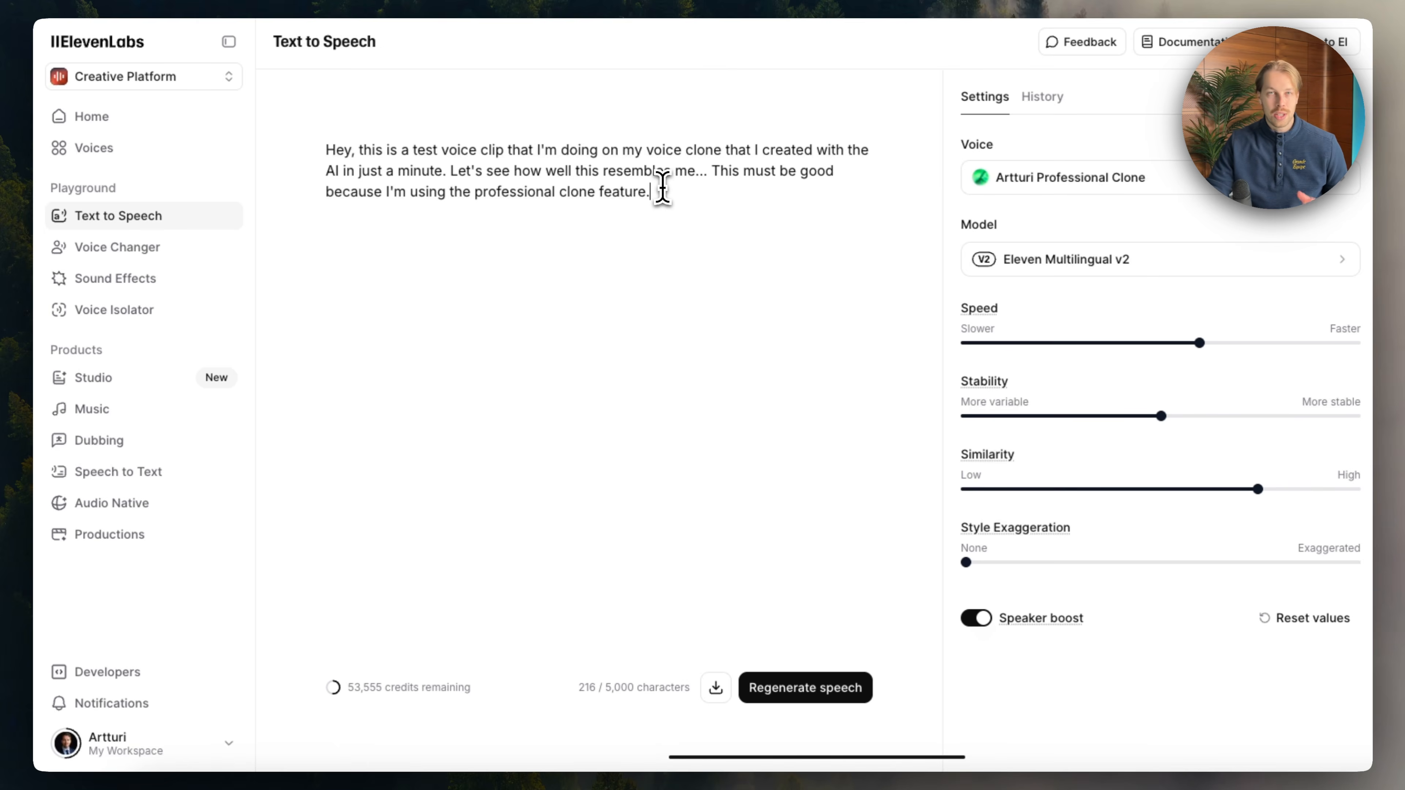
left_click_drag(662, 188, 320, 150)
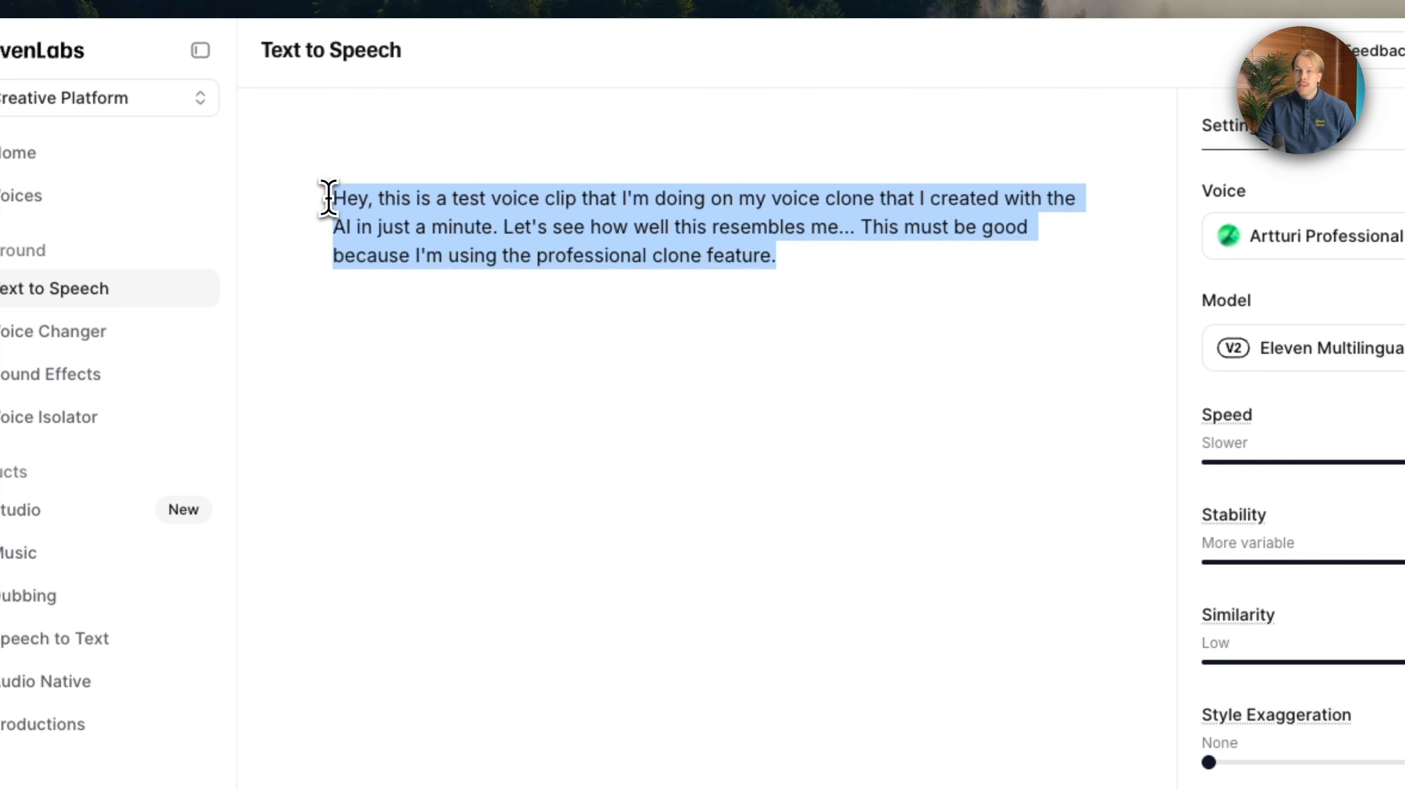
left_click(323, 150)
left_click_drag(828, 263, 327, 197)
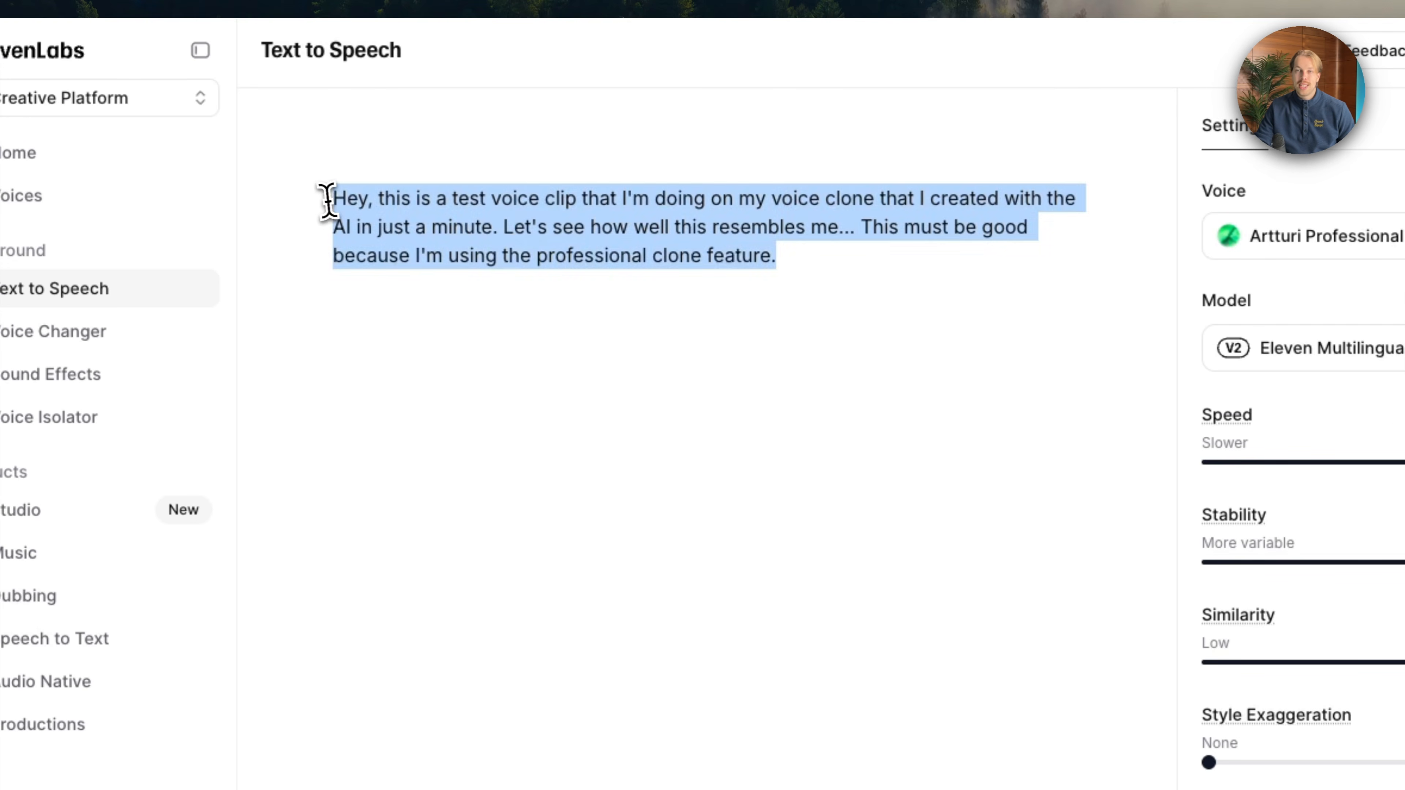
left_click(382, 209)
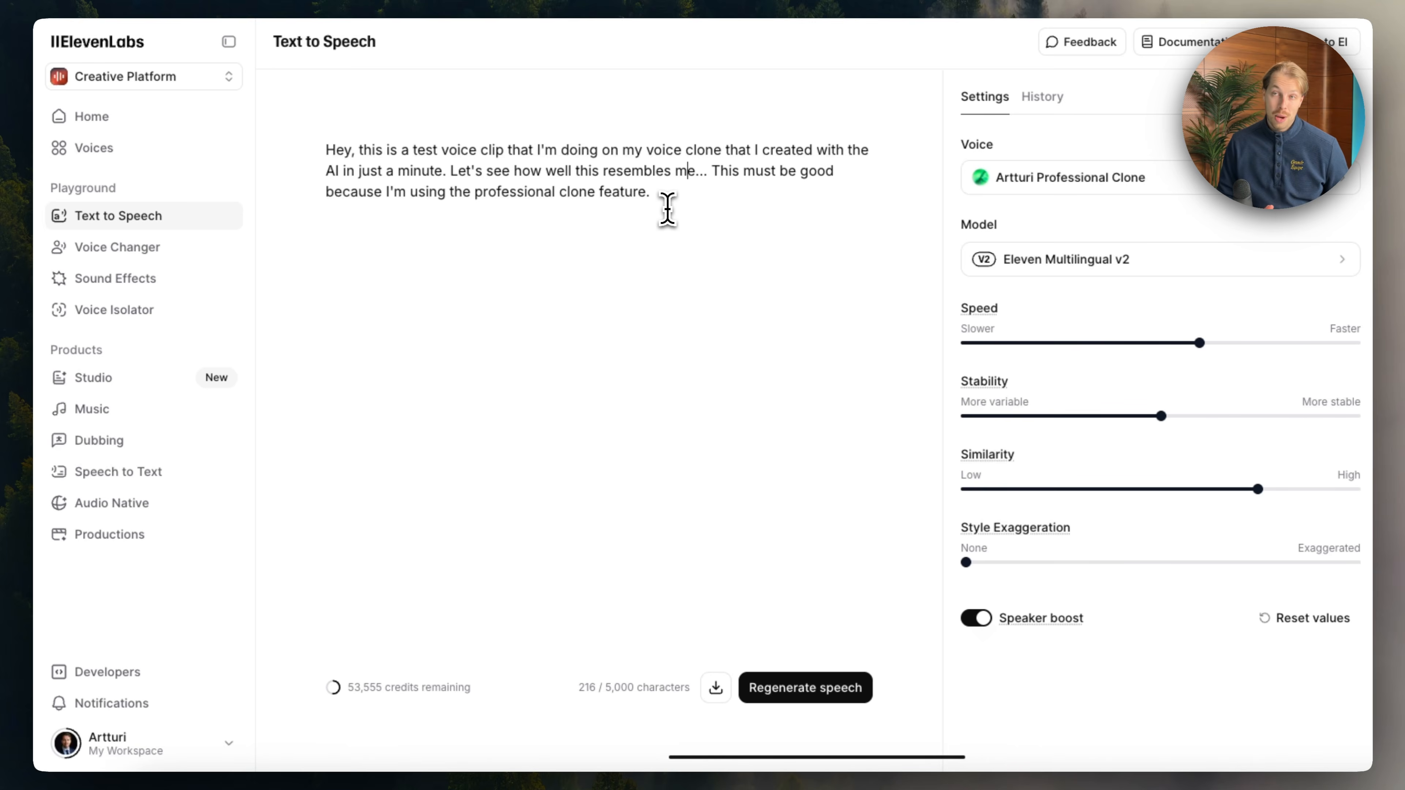
left_click_drag(700, 206, 340, 147)
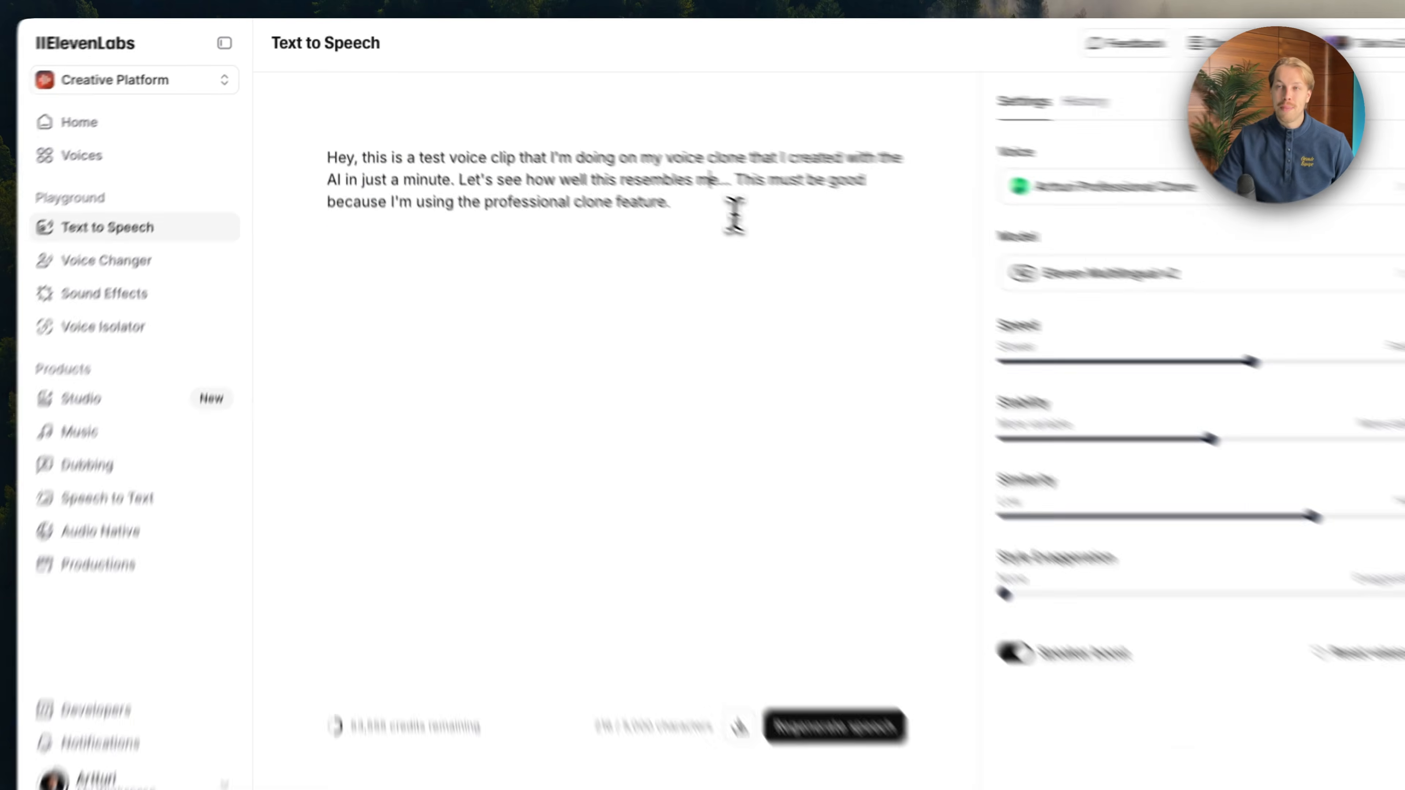
left_click(790, 222)
left_click_drag(830, 257, 298, 195)
left_click(584, 222)
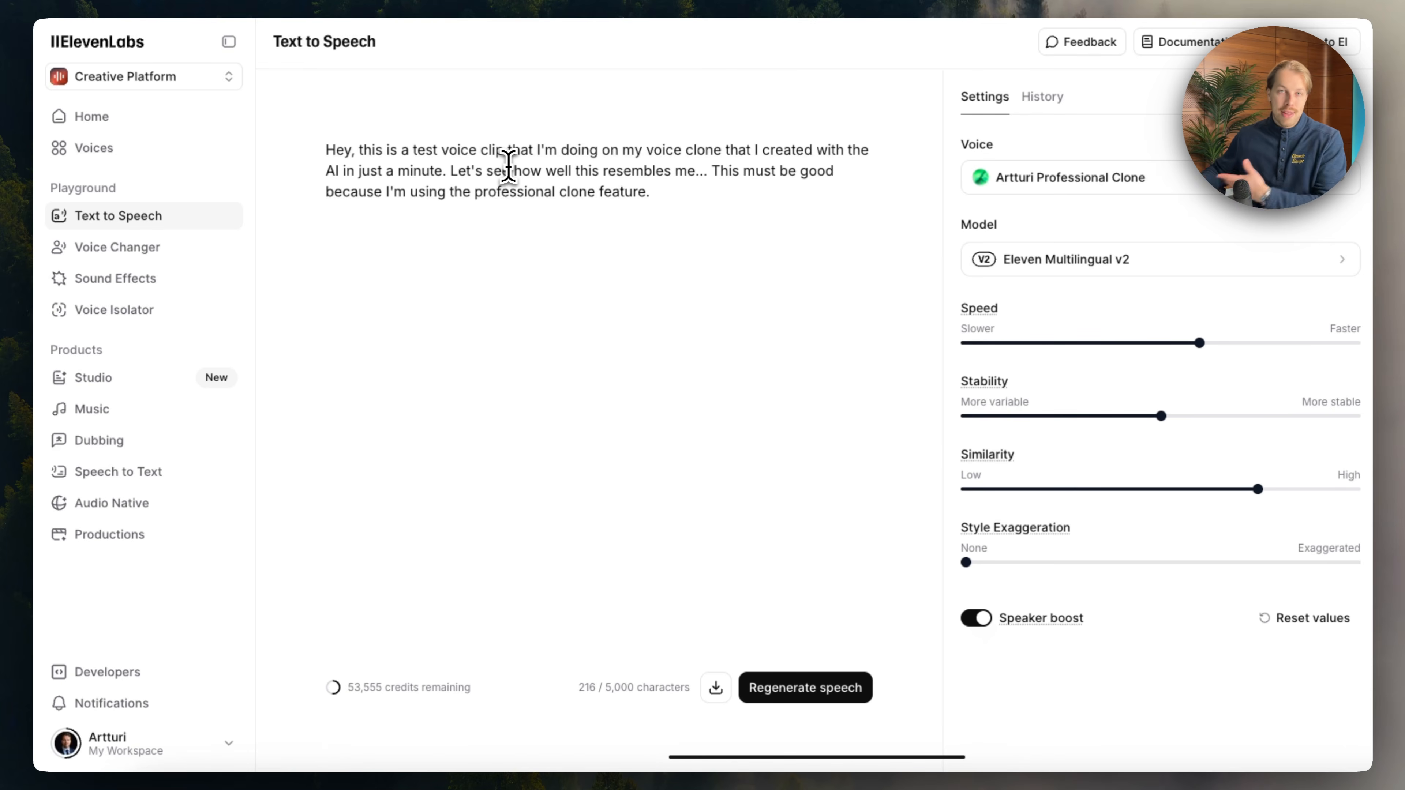
left_click_drag(657, 200, 357, 154)
left_click(348, 154)
left_click(687, 203)
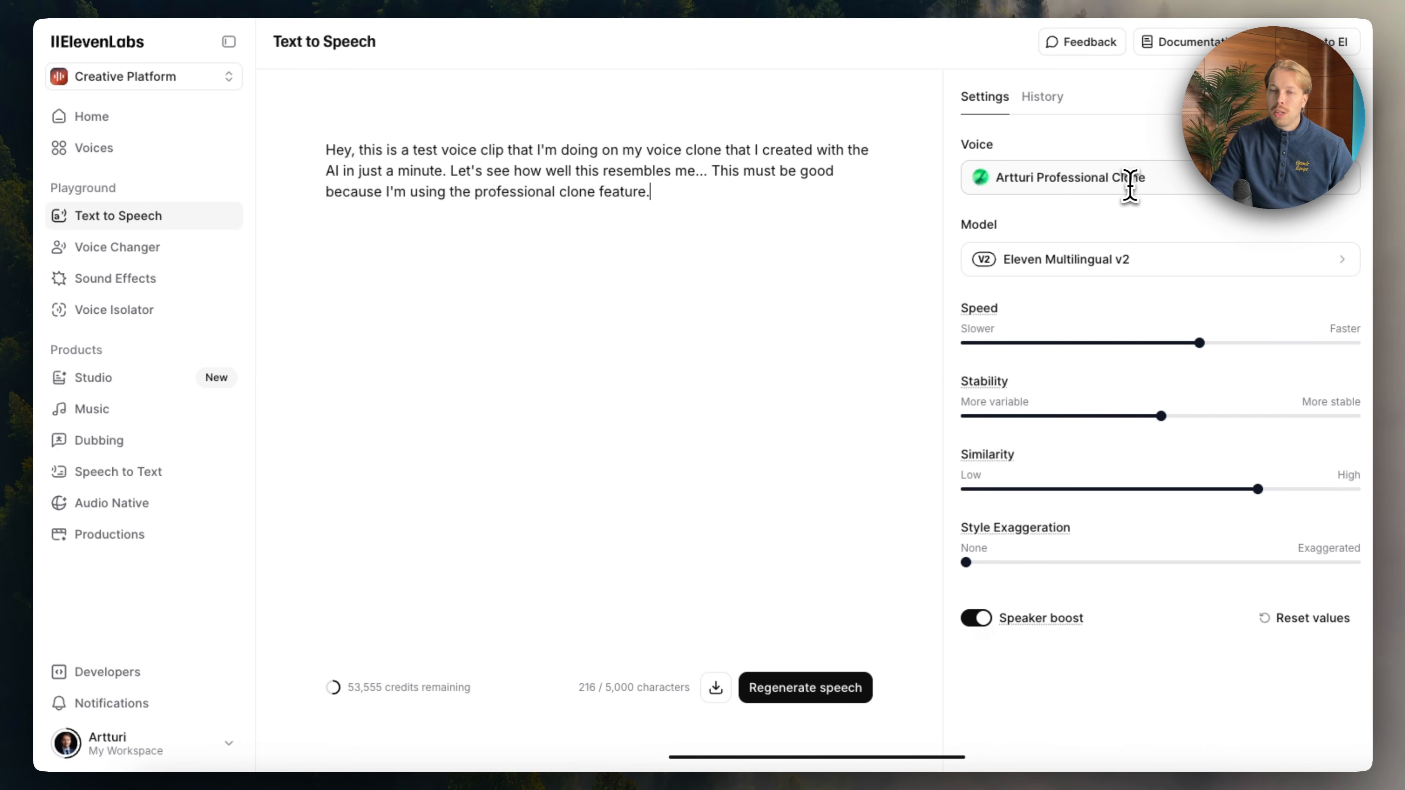
Examine the Creator plan's pricing and professional voice clone allowance on the subscription page, and return to Text to Speech
left_click_drag(512, 676, 328, 689)
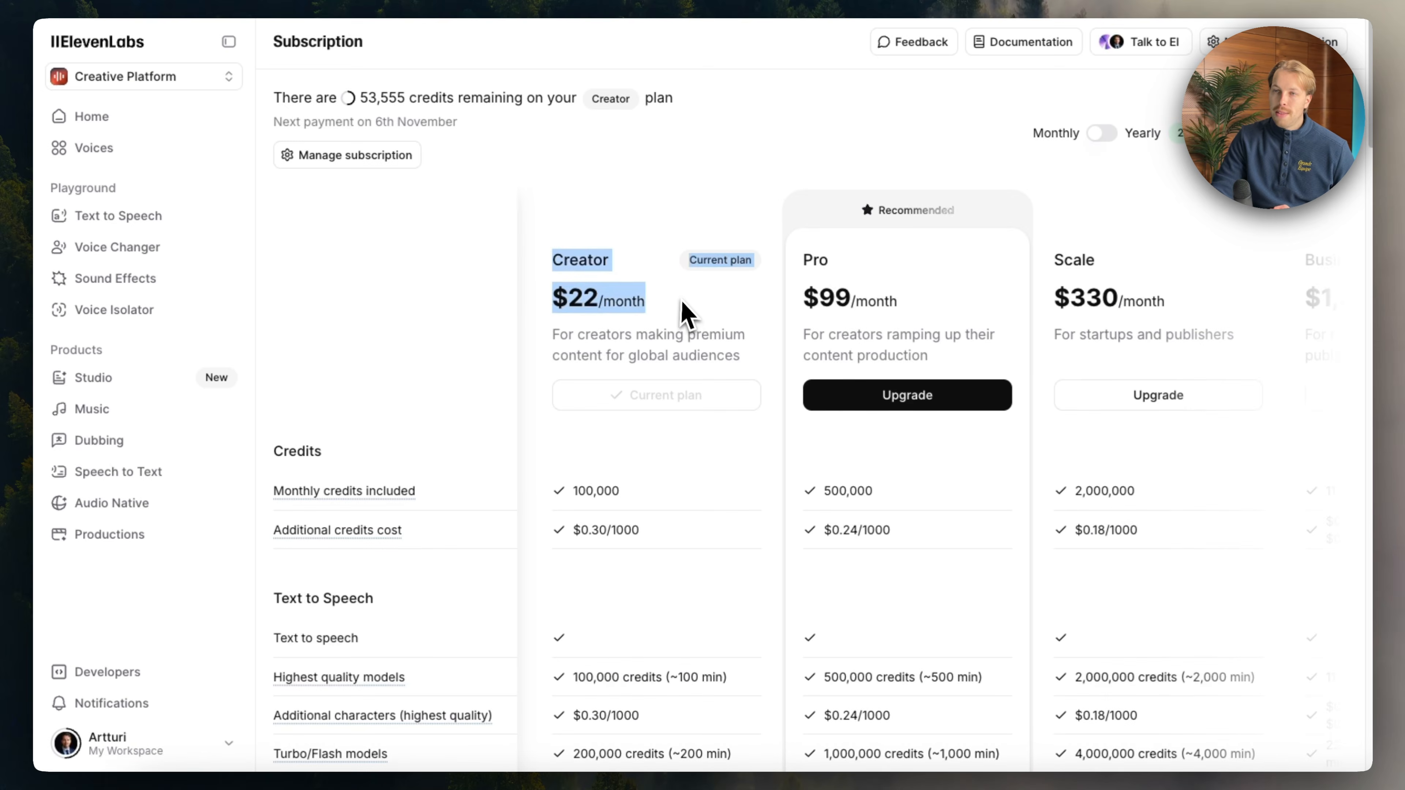
scroll(685, 313, "down", 1)
left_click(685, 313)
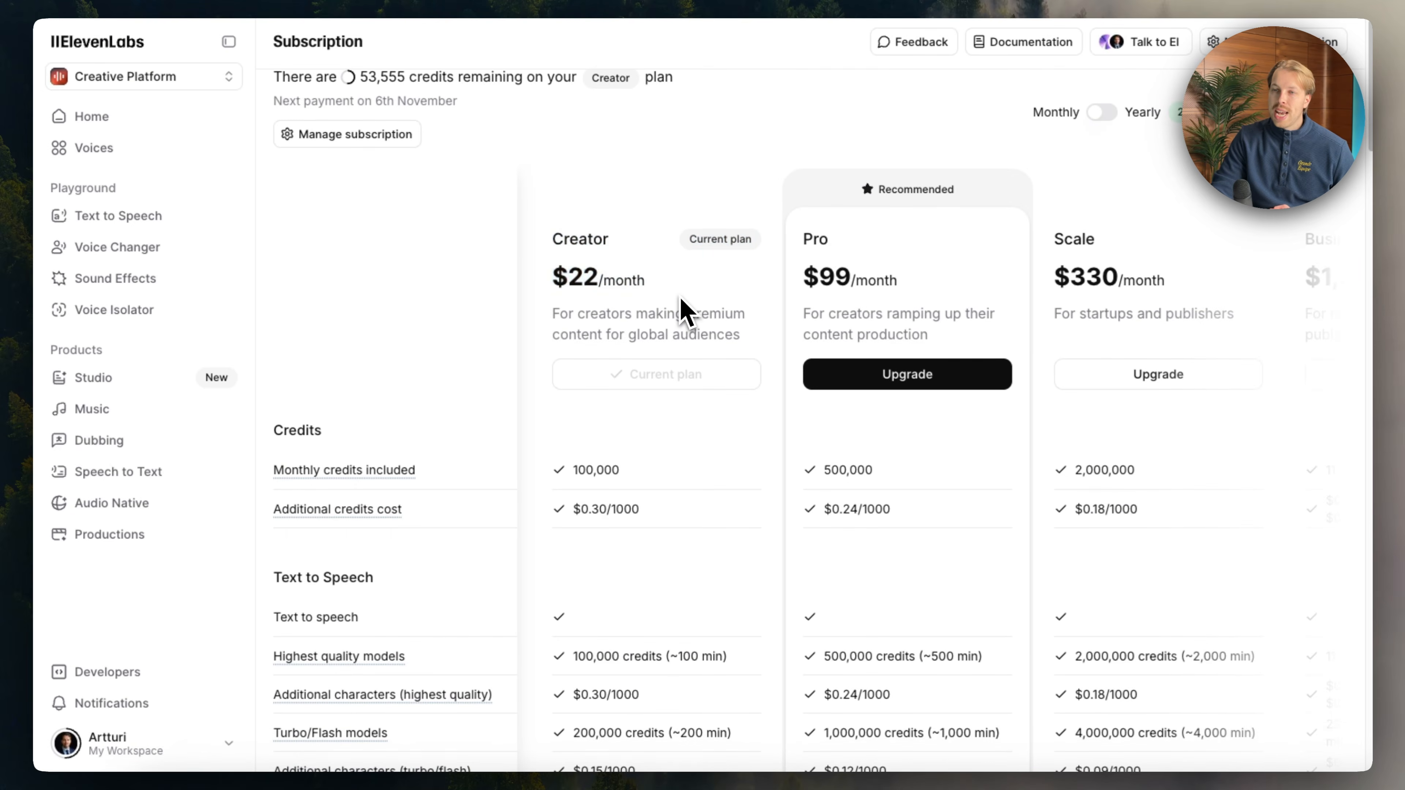
scroll(685, 314, "down", 10)
scroll(686, 313, "down", 10)
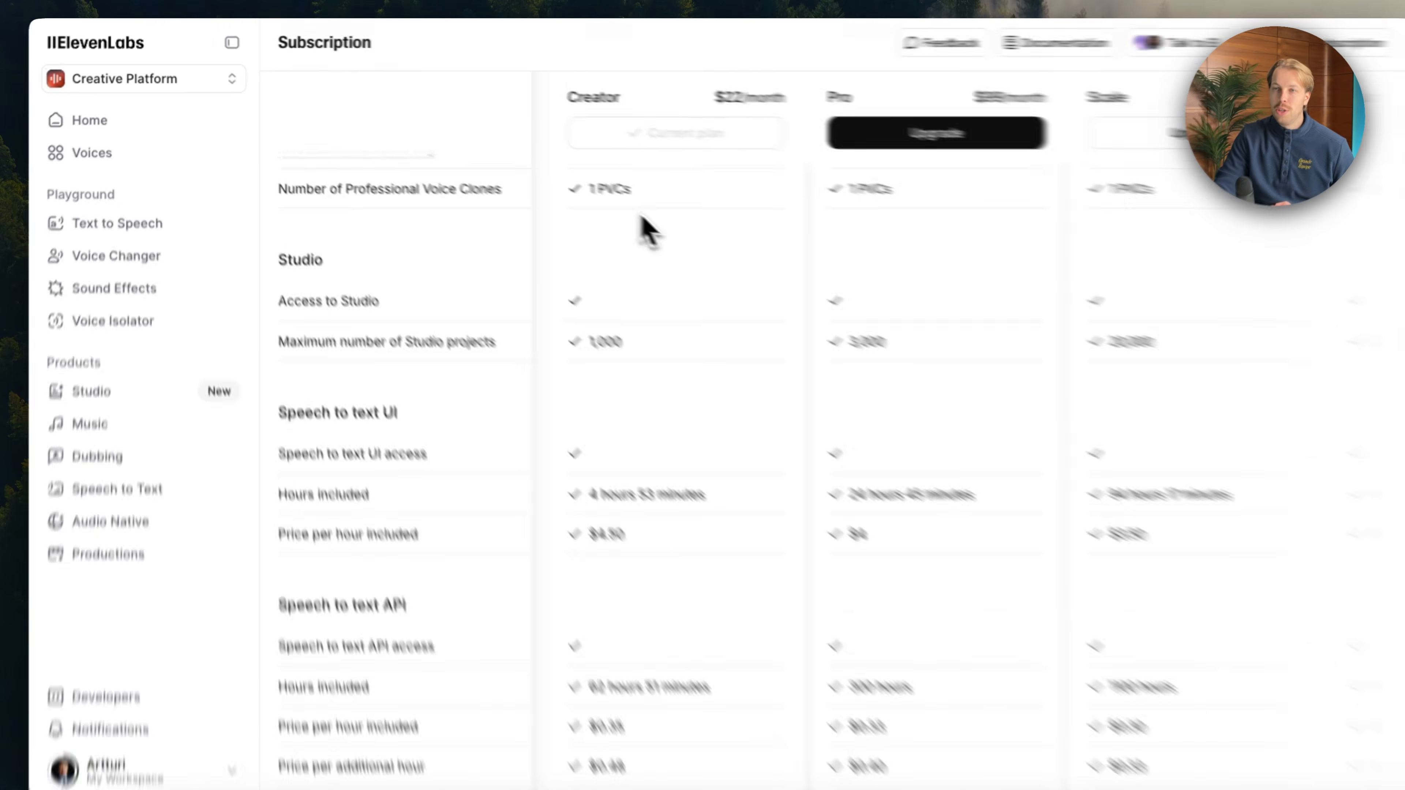
left_click_drag(638, 195, 563, 195)
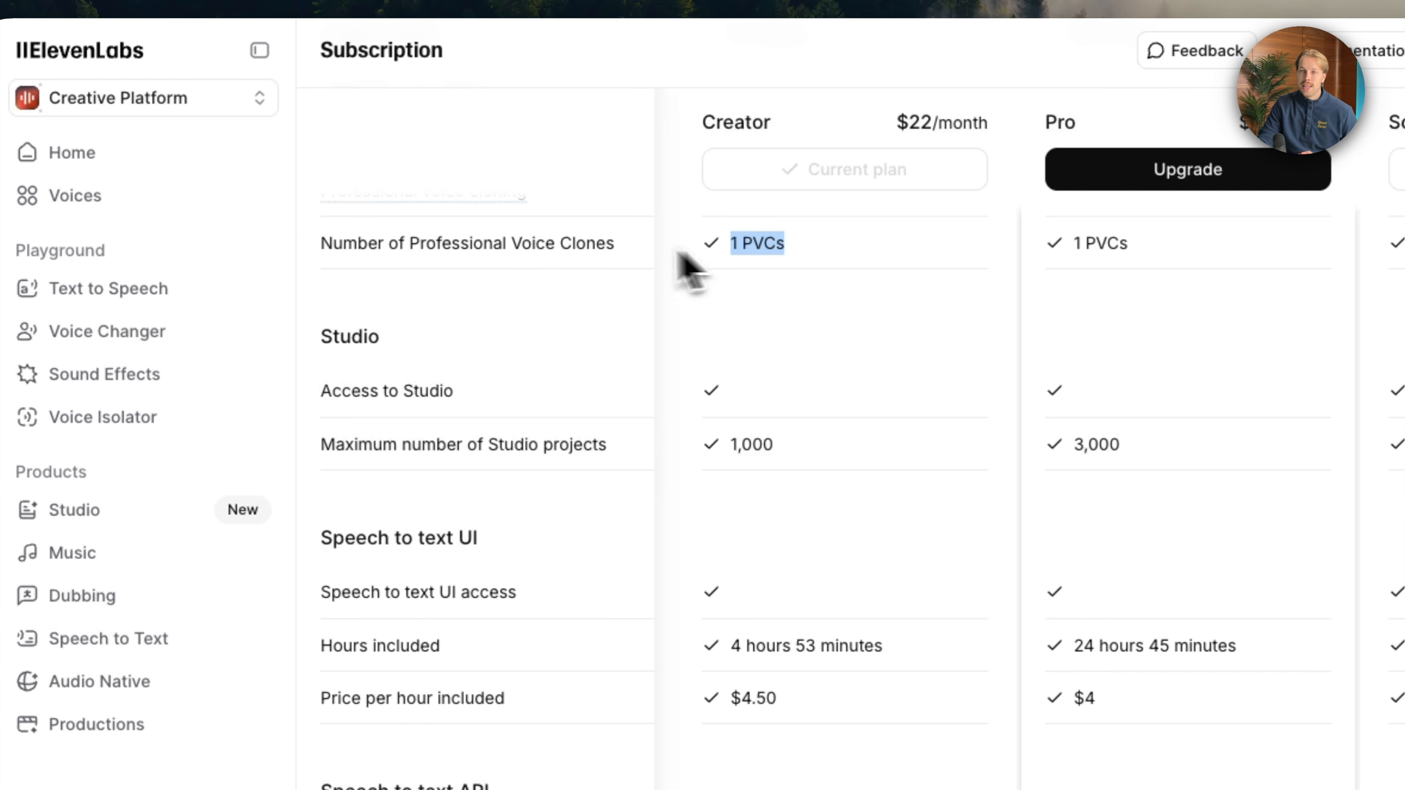
scroll(774, 294, "up", 3)
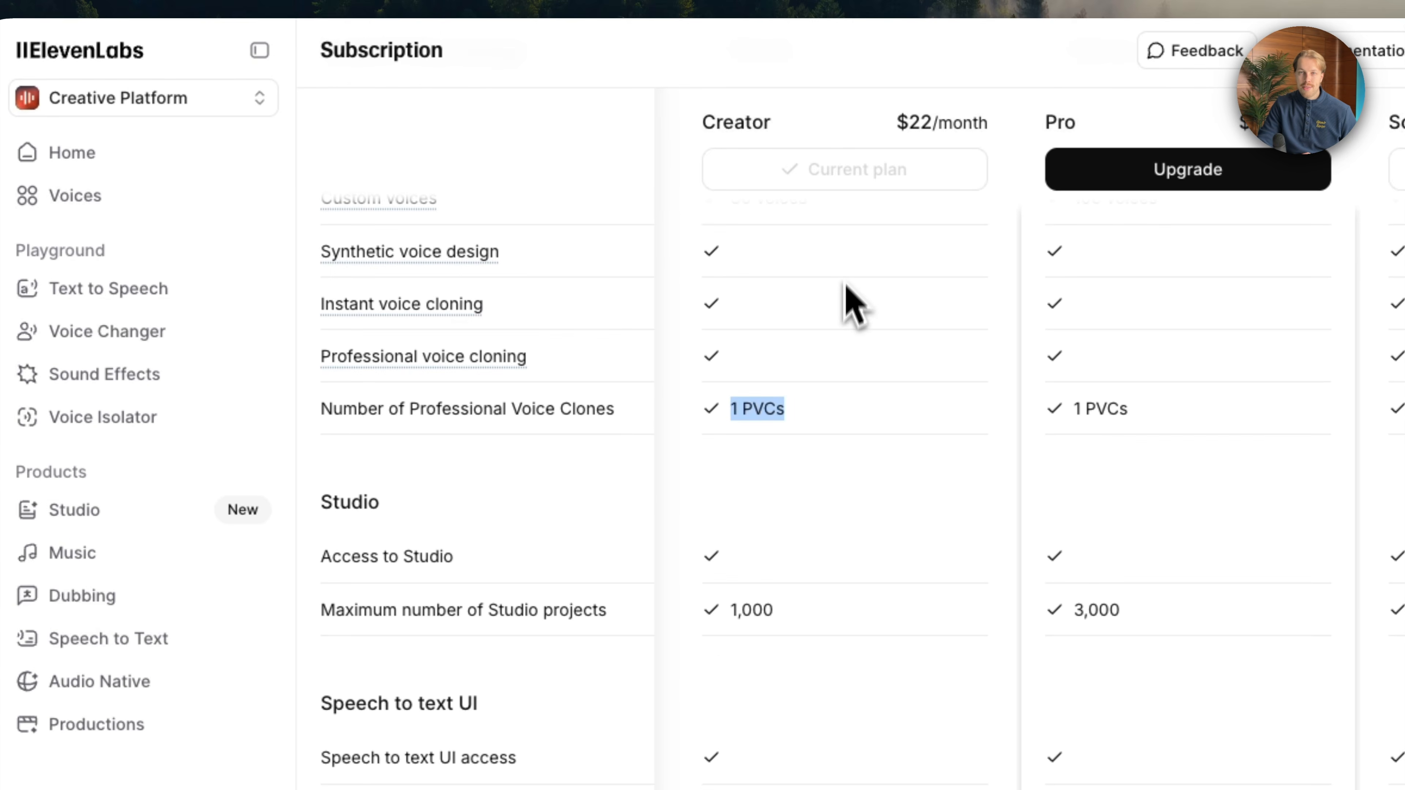
left_click(108, 292)
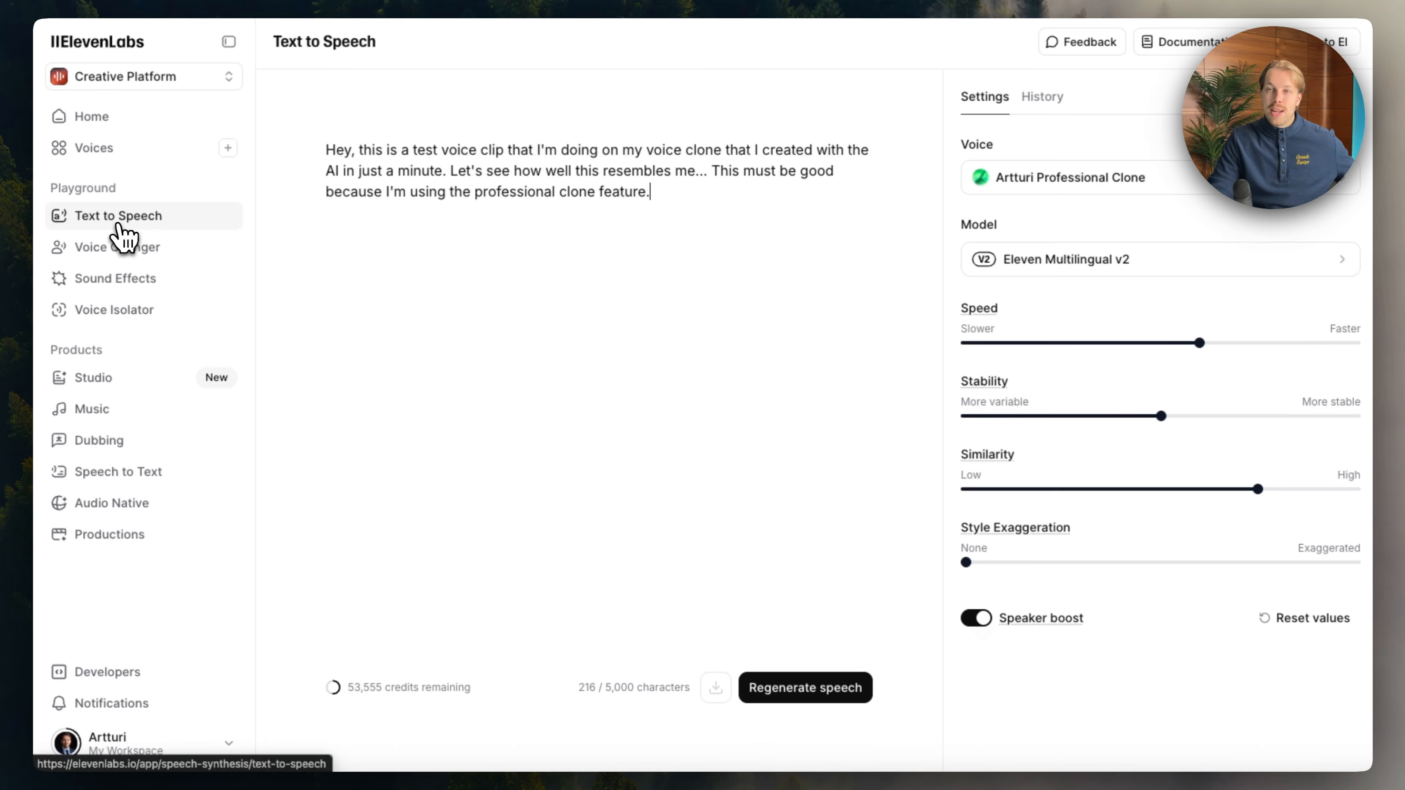
left_click_drag(650, 194, 254, 172)
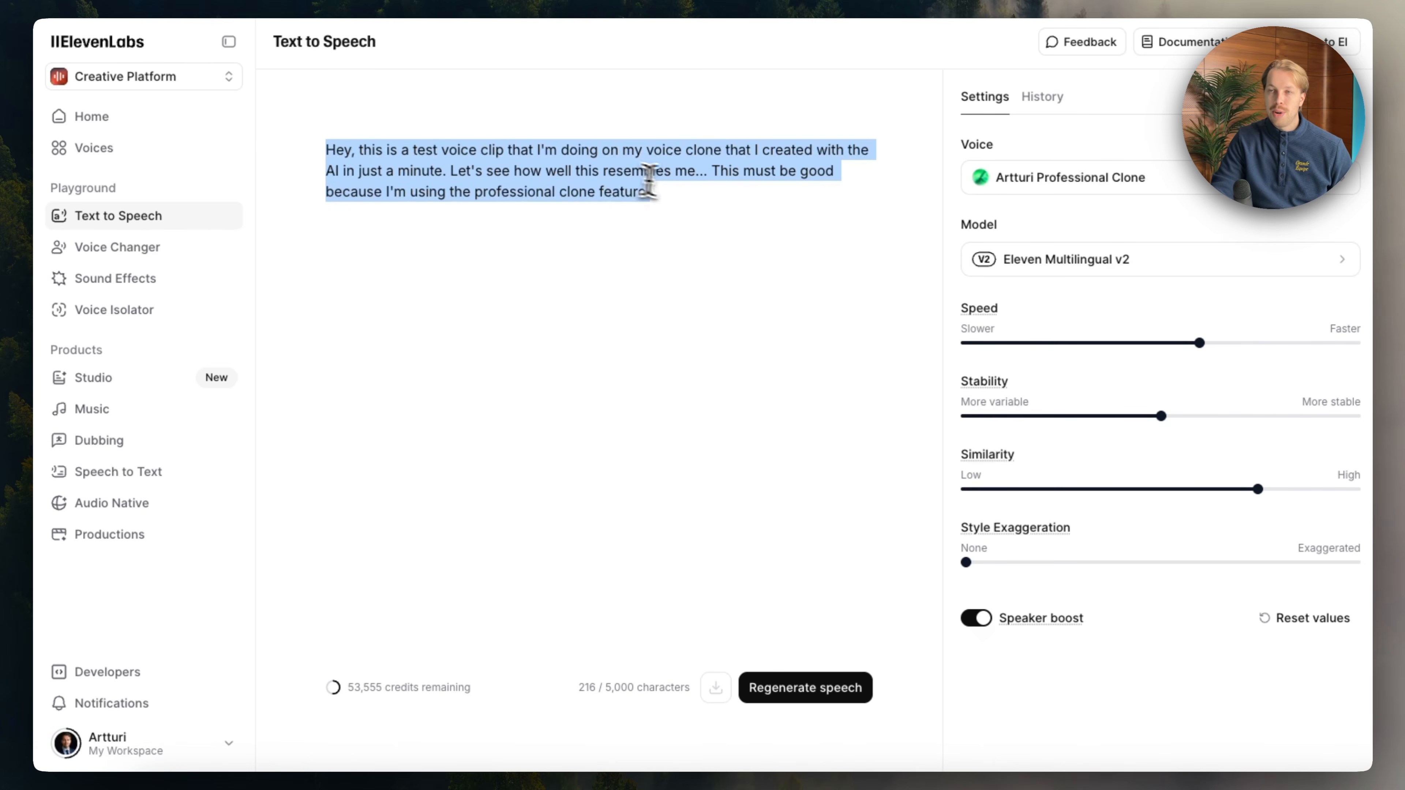
left_click(675, 188)
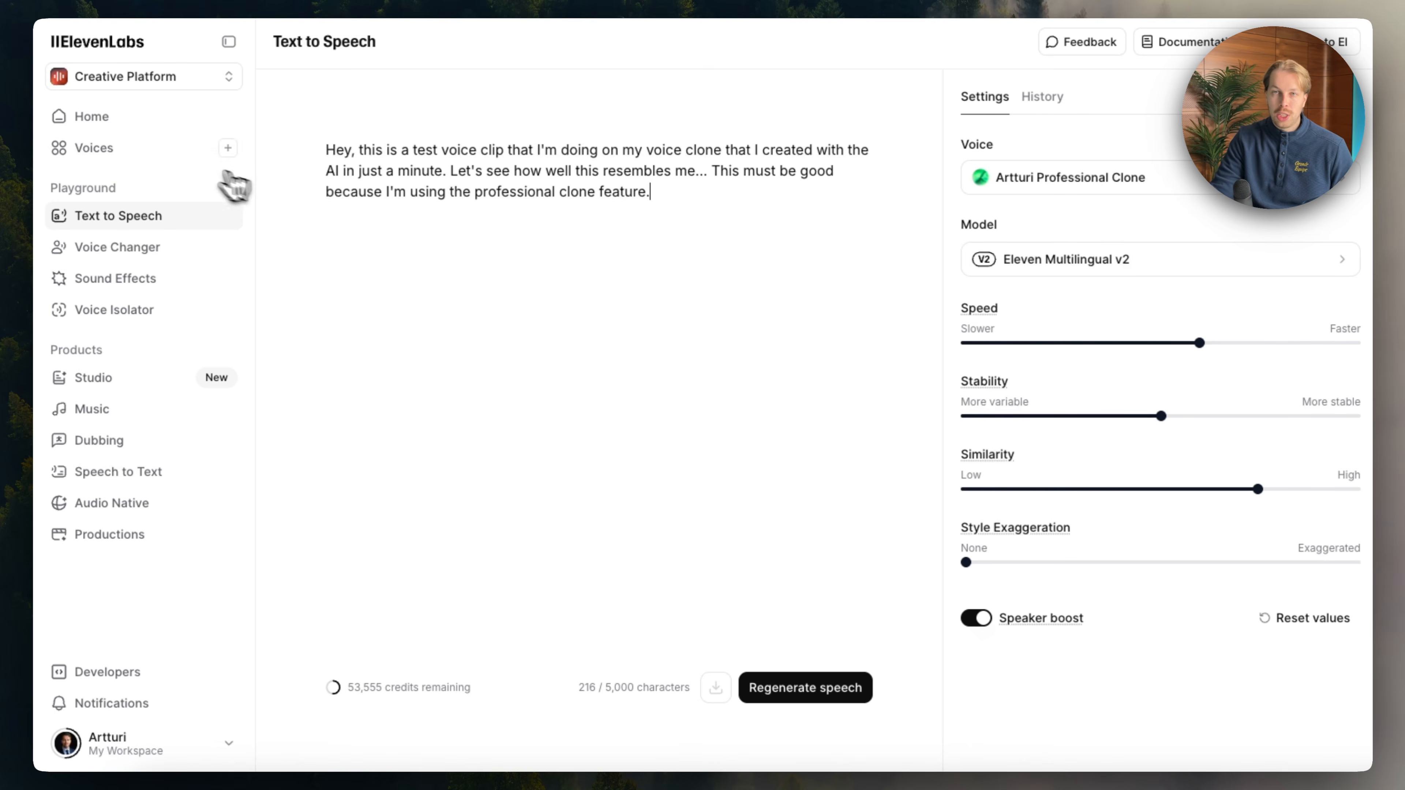
Generate a Voice Remixing version of the professional clone with "Make it sound old and tired and someone who can barely put a sentence together"
left_click(110, 146)
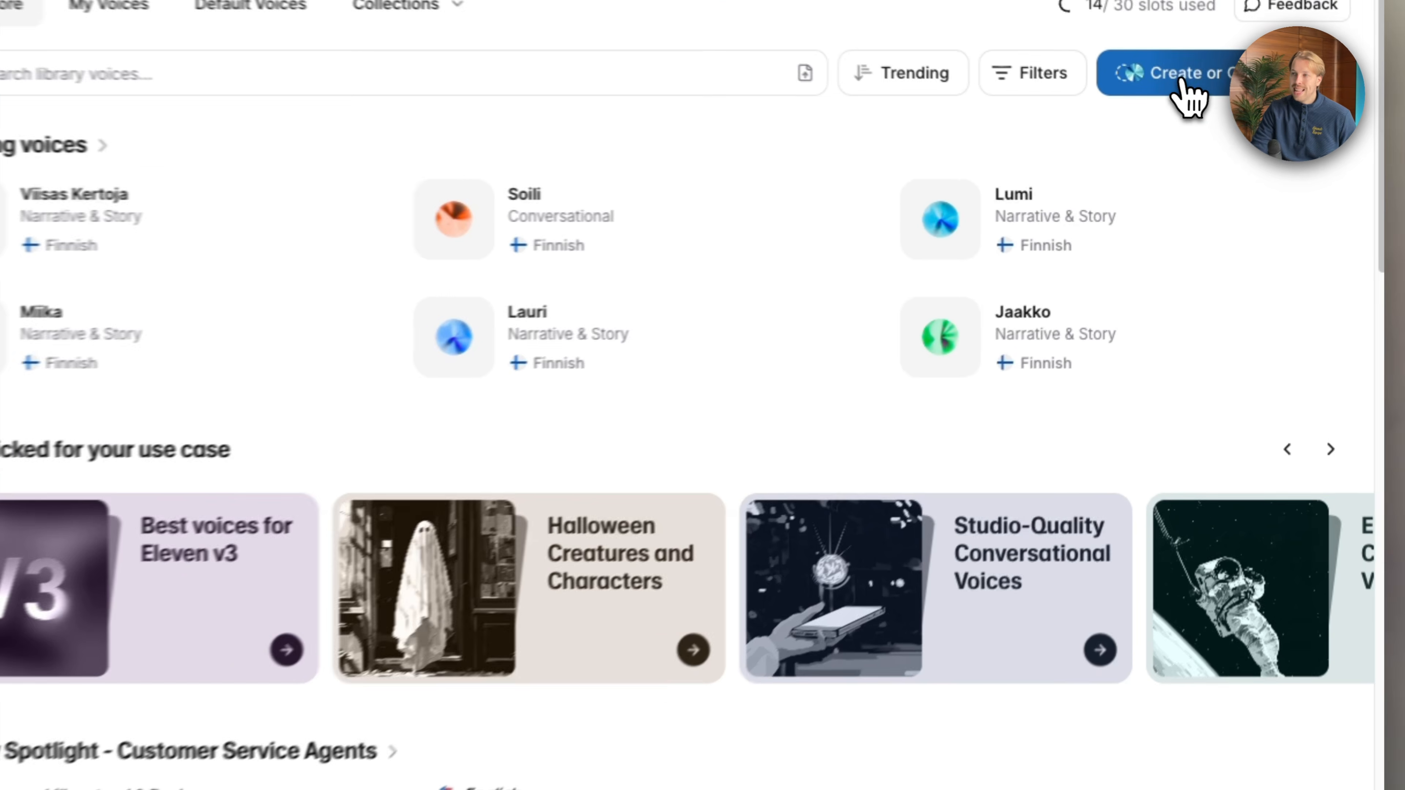
left_click(1204, 91)
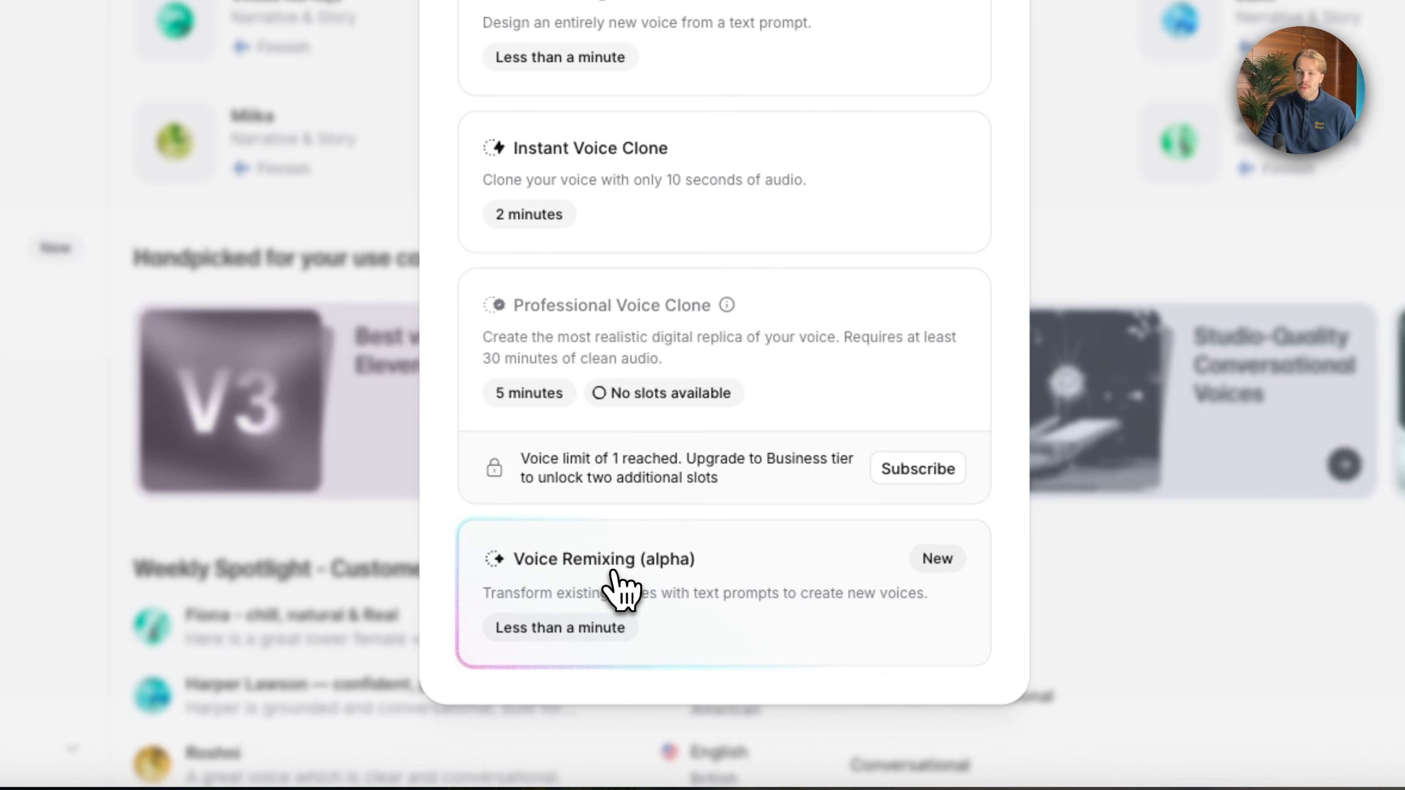
left_click(620, 586)
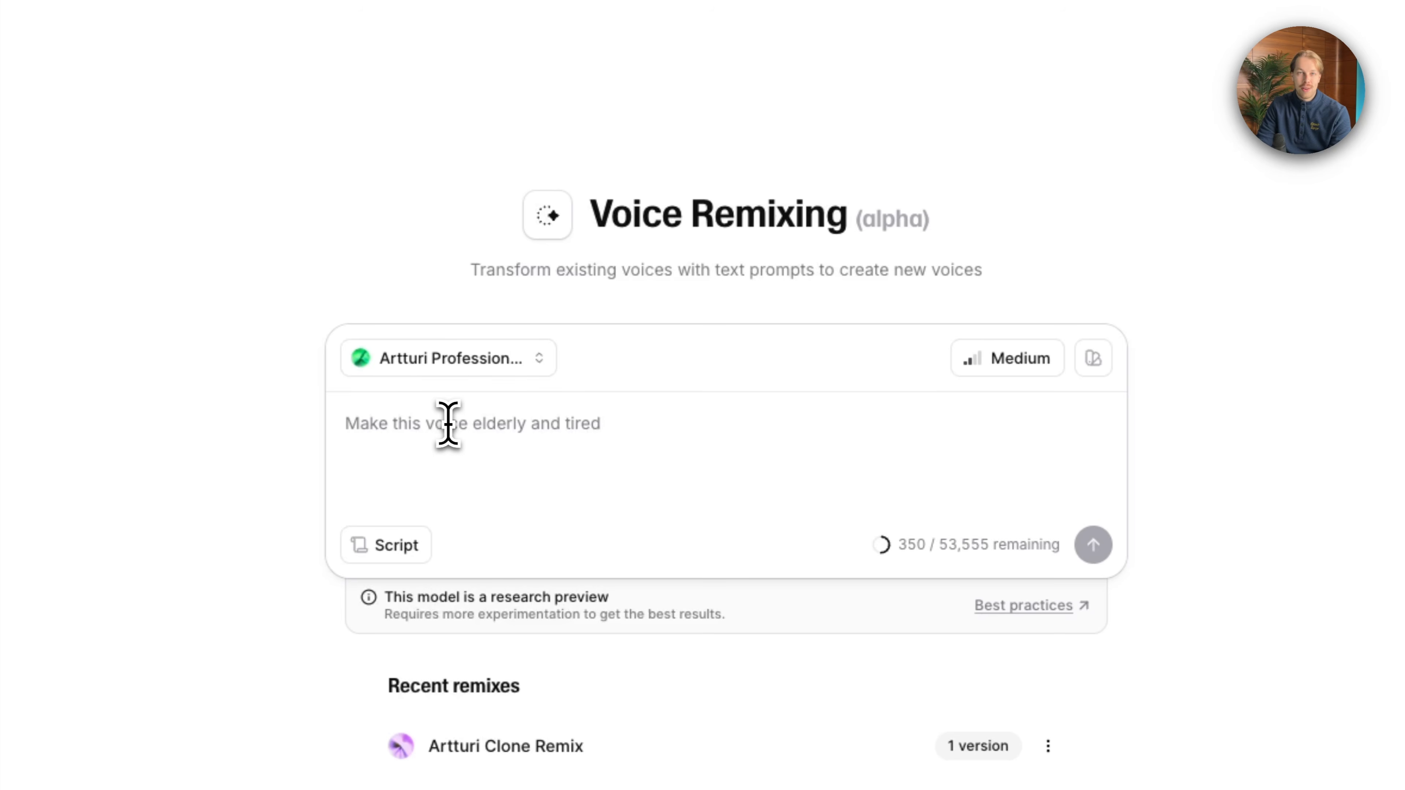
type("Make it sound old and tired and someone who can barely put a sentence together")
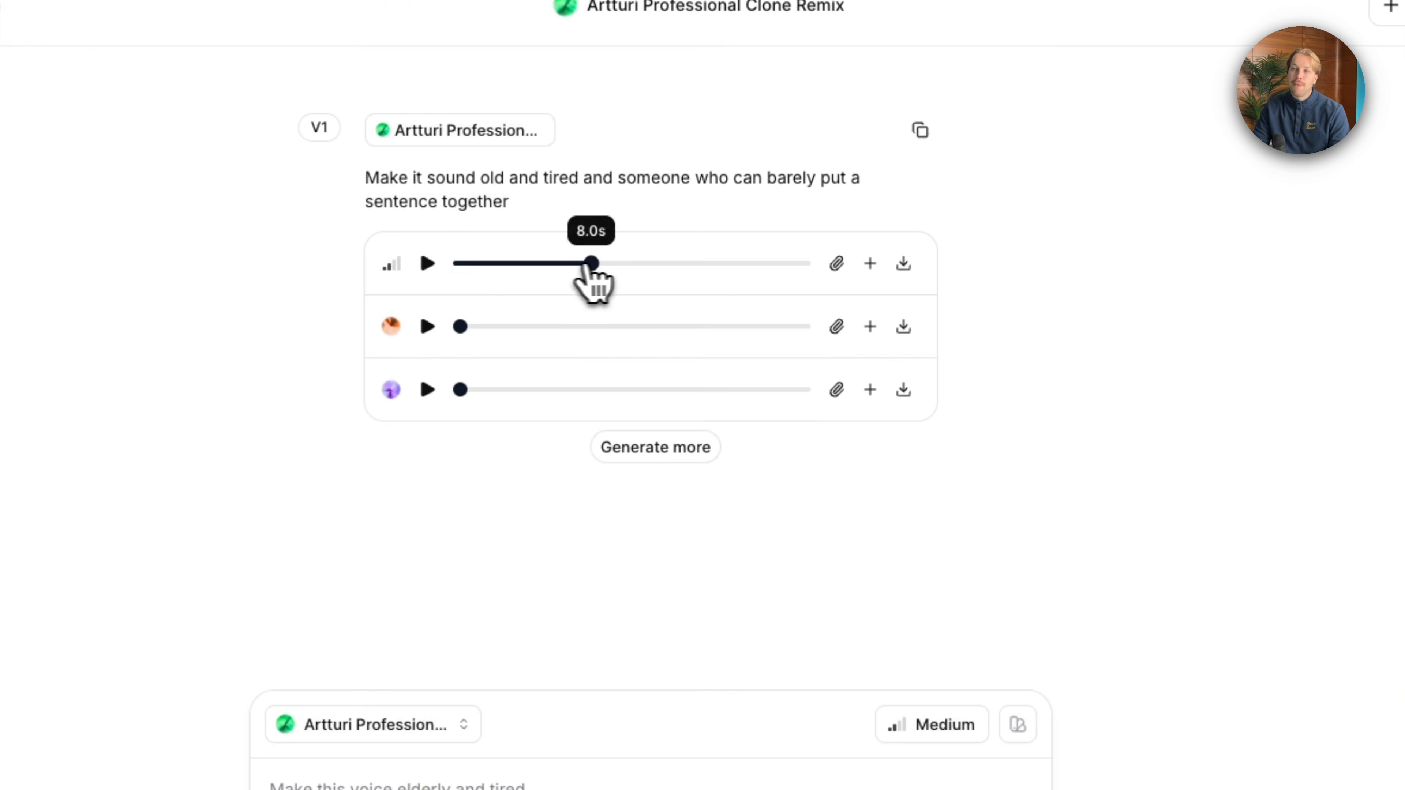
Rewind the first remix preview, and open the save form for the second remix and close it without saving
left_click_drag(589, 268, 451, 268)
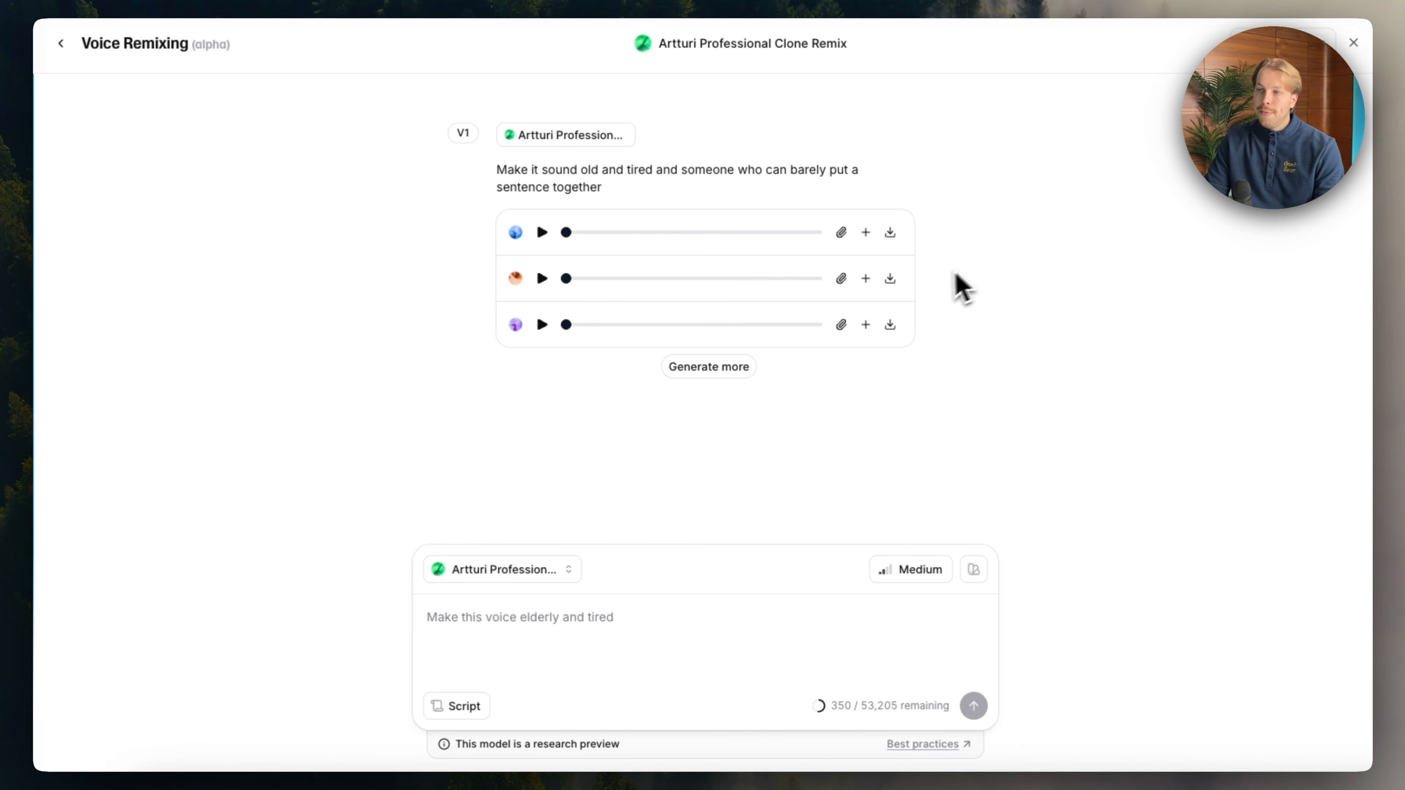
left_click(865, 279)
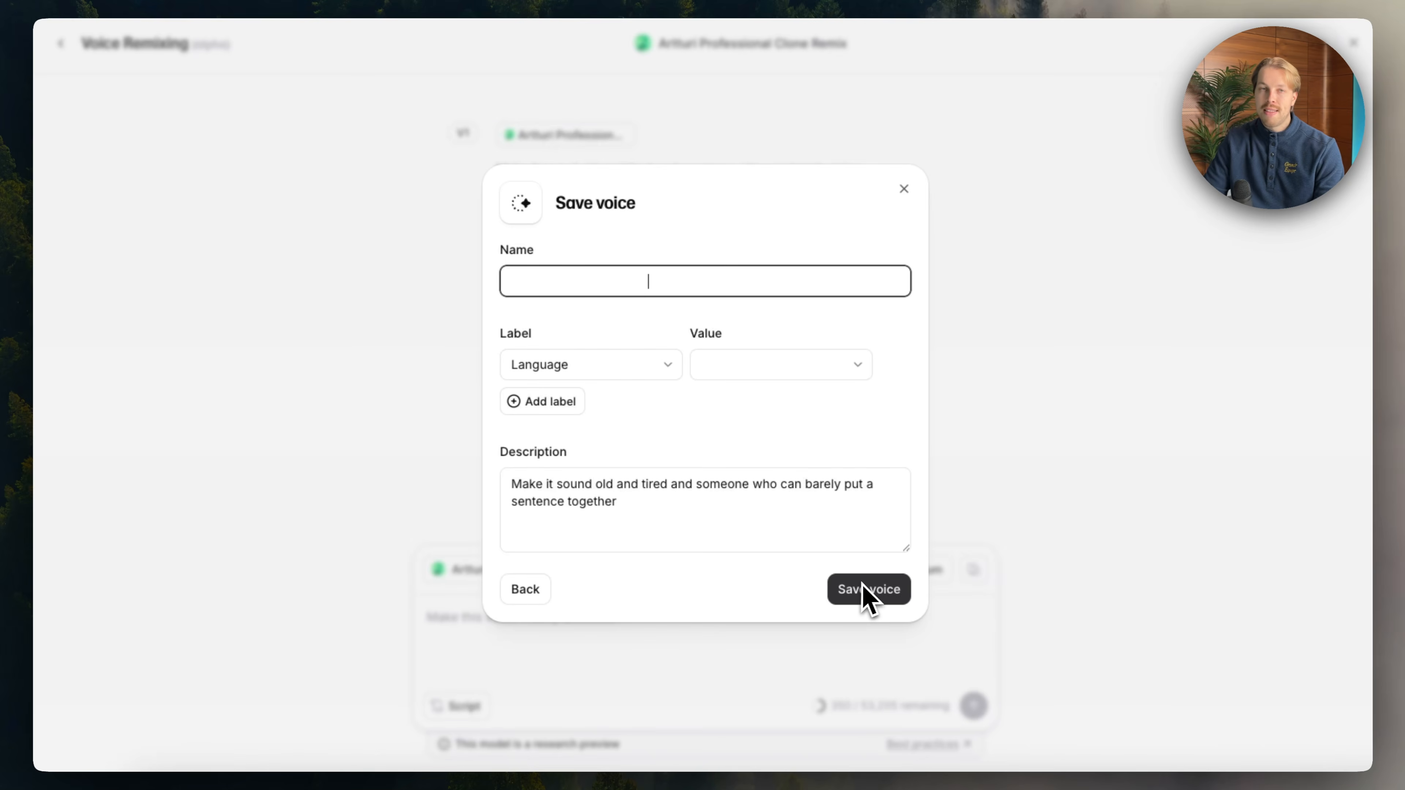
left_click(910, 191)
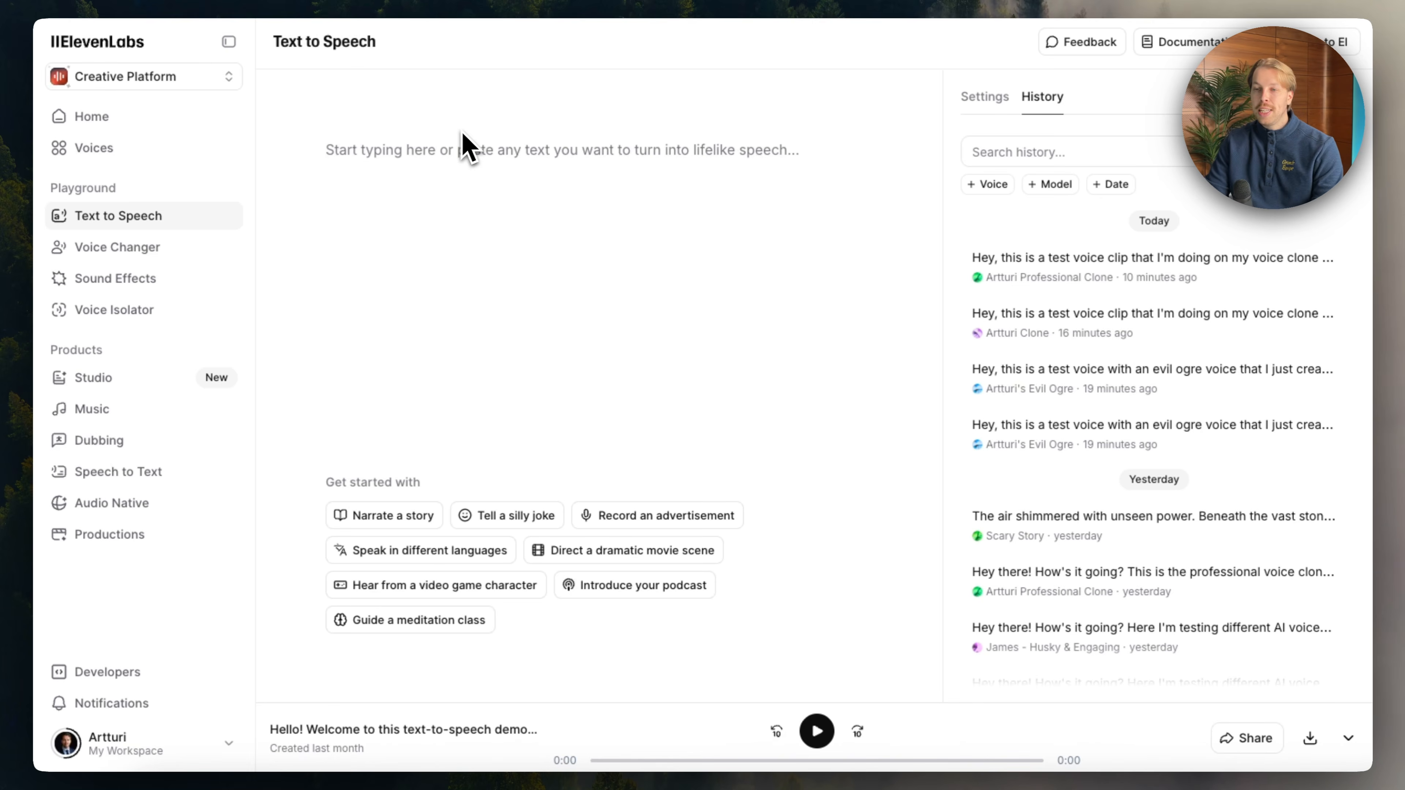
Open Text to Speech and enter the demonstration script starting "Hello! Welcome to this text-to-speech demonstration."
left_click(142, 219)
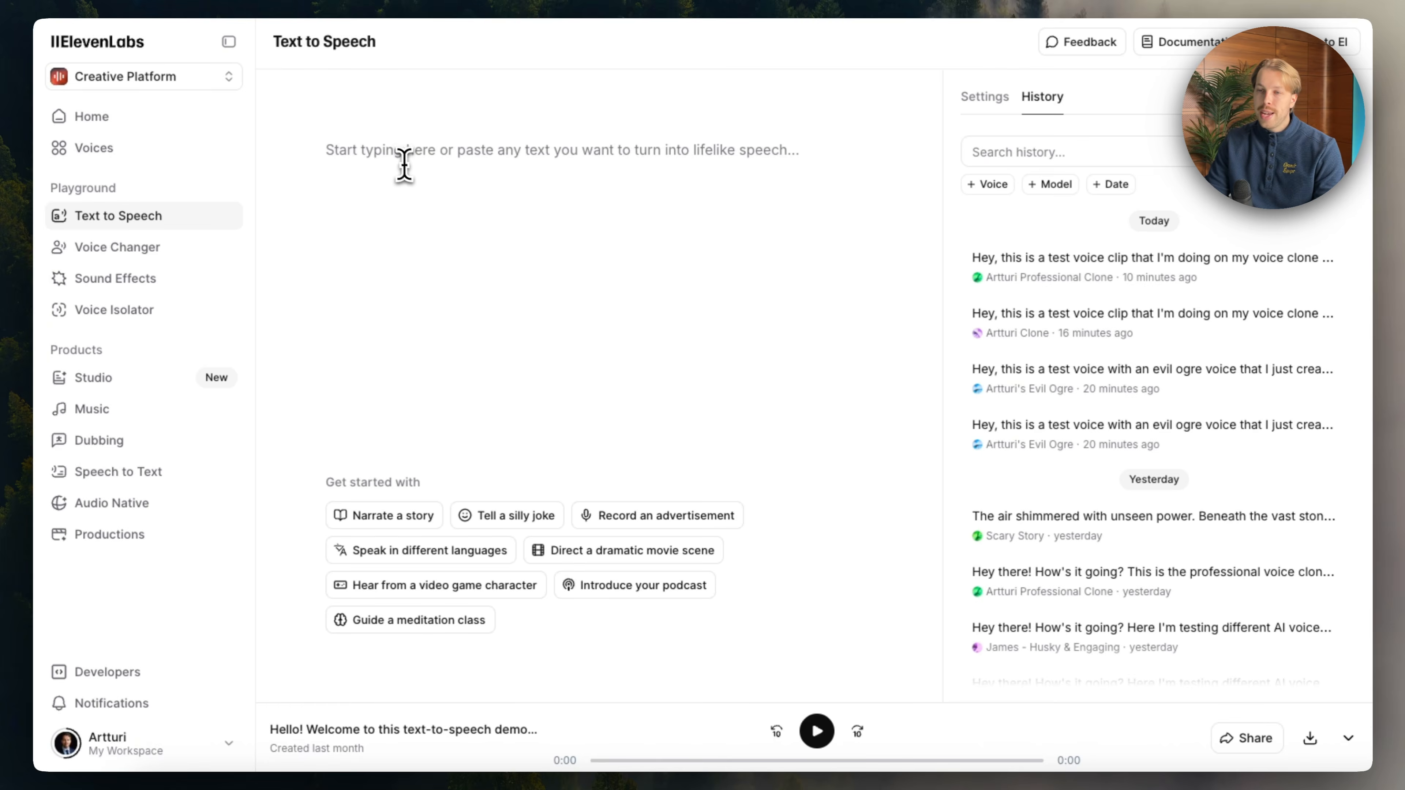
type("Hello! Welcome to this text-to-speech demonstration. This AI can read any text aloud, change its tone, speed, and even sound like different voices. Let’s see how smoothly it can speak this sentence!")
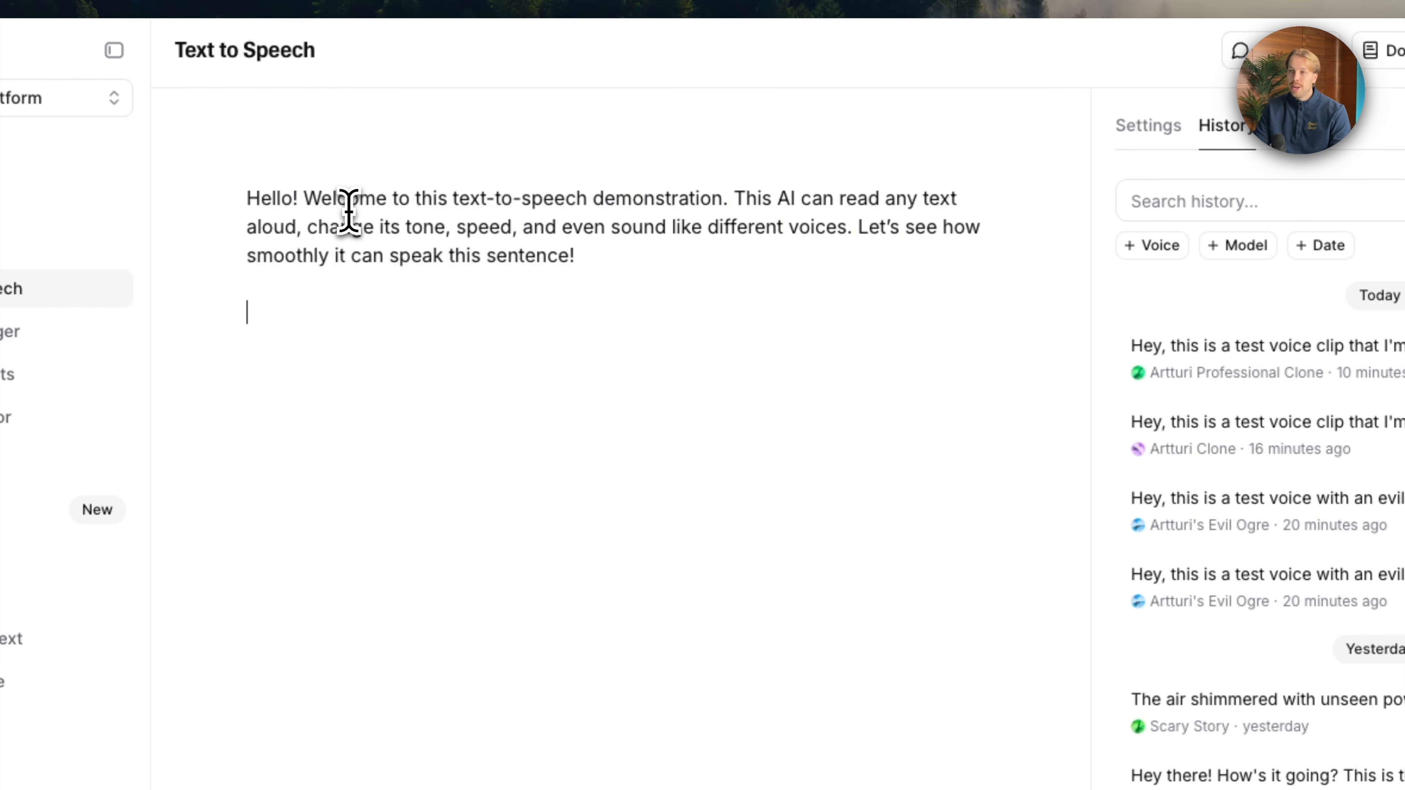
Select the default voice Brian for the demonstration script and generate the speech
left_click(1144, 132)
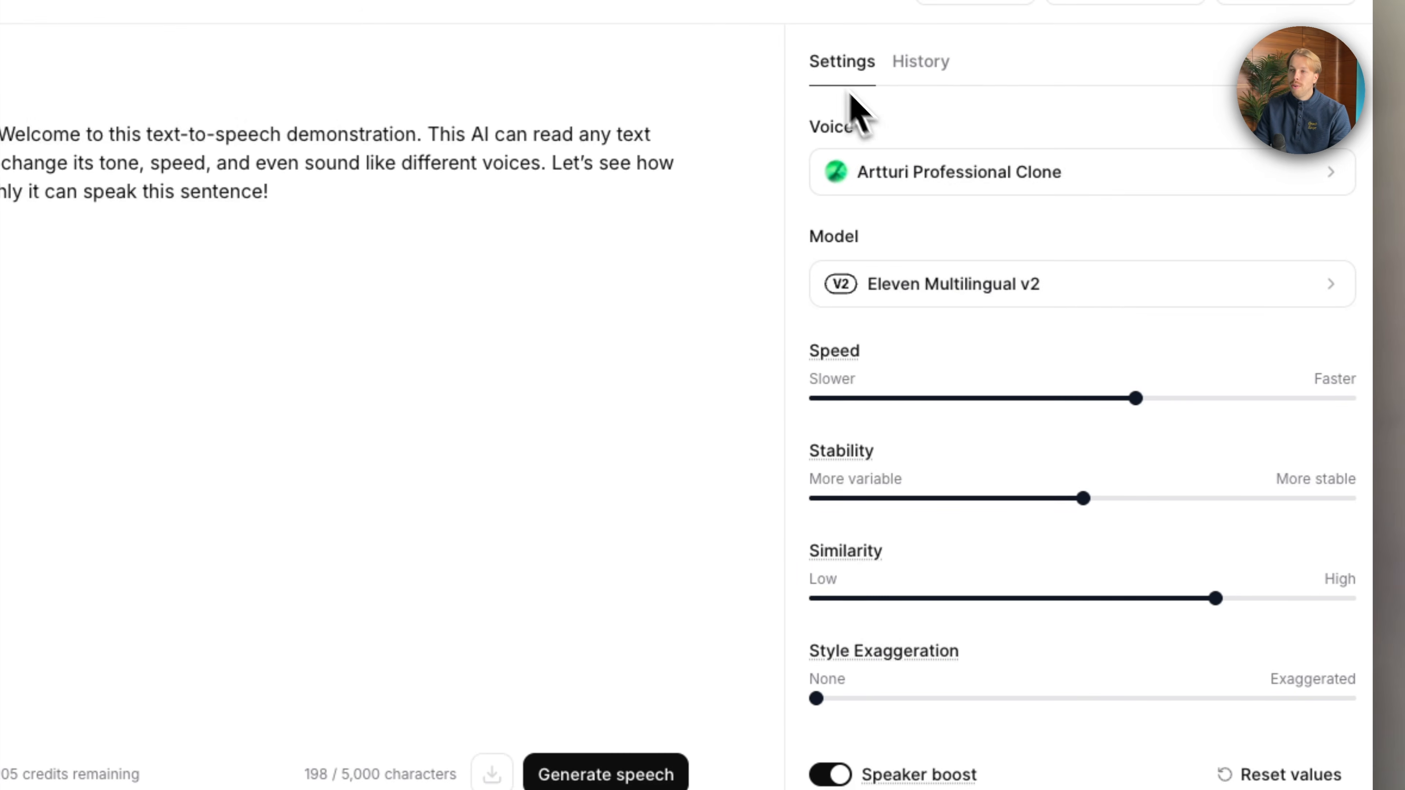
left_click(900, 173)
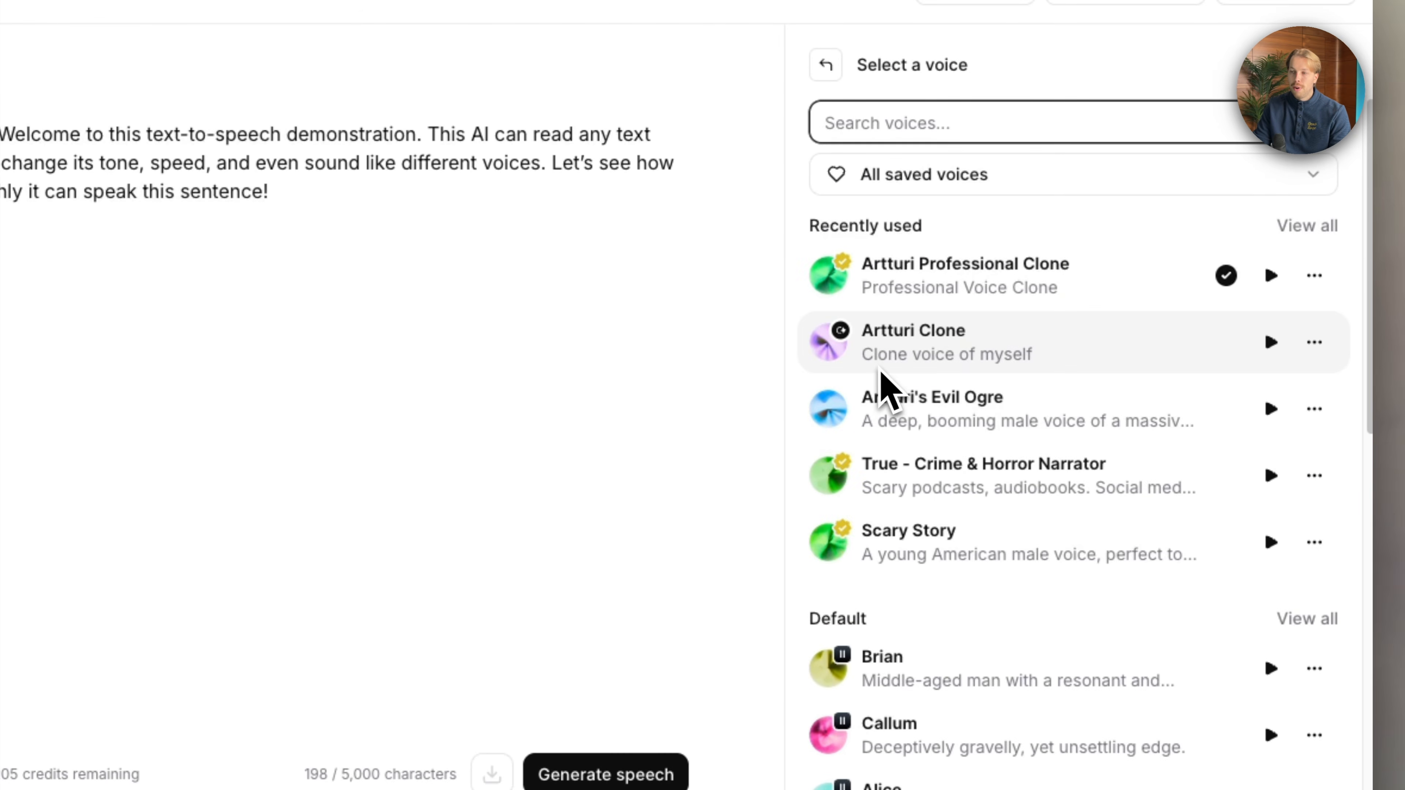
scroll(884, 387, "down", 6)
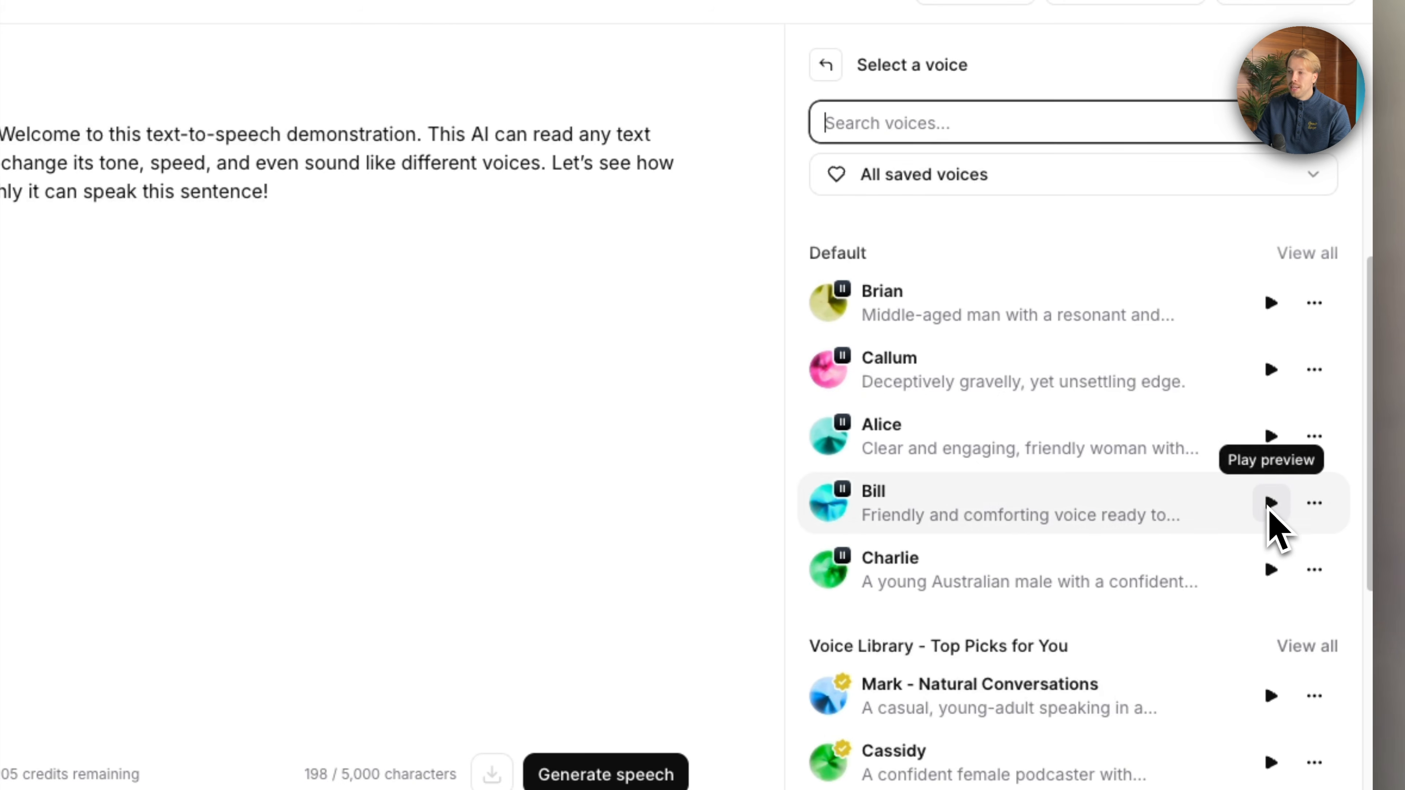
scroll(1217, 597, "down", 2)
scroll(1211, 581, "up", 4)
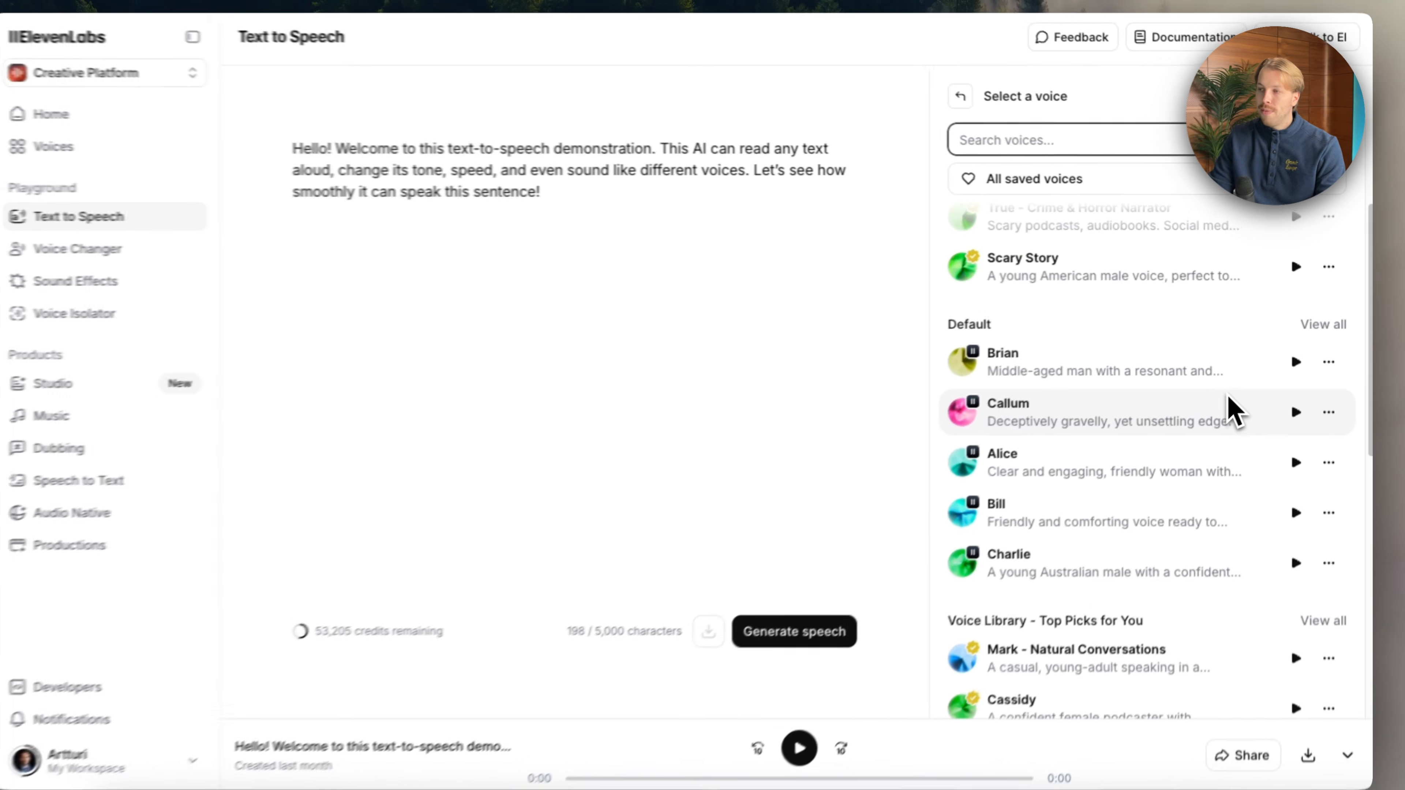
left_click(1214, 368)
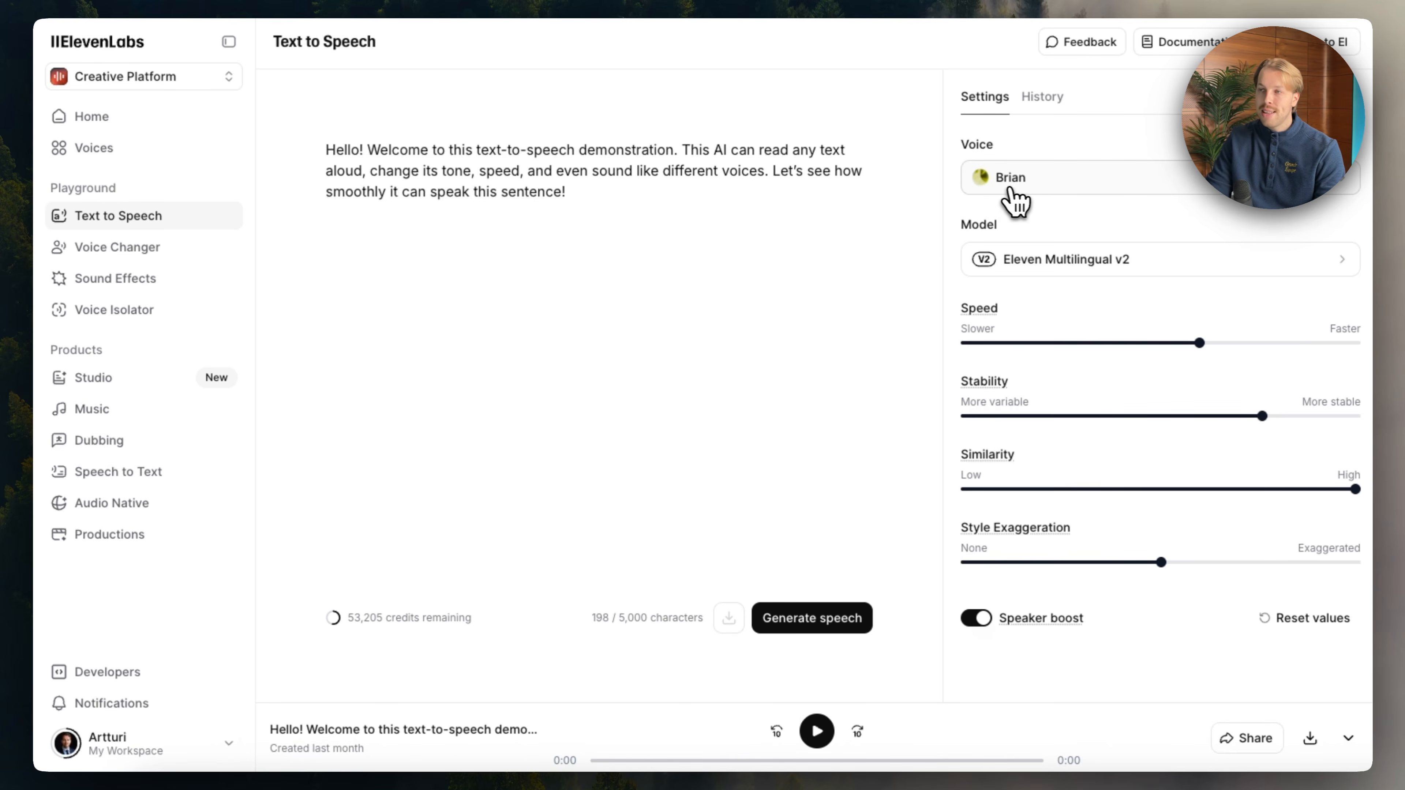
left_click_drag(633, 191, 332, 154)
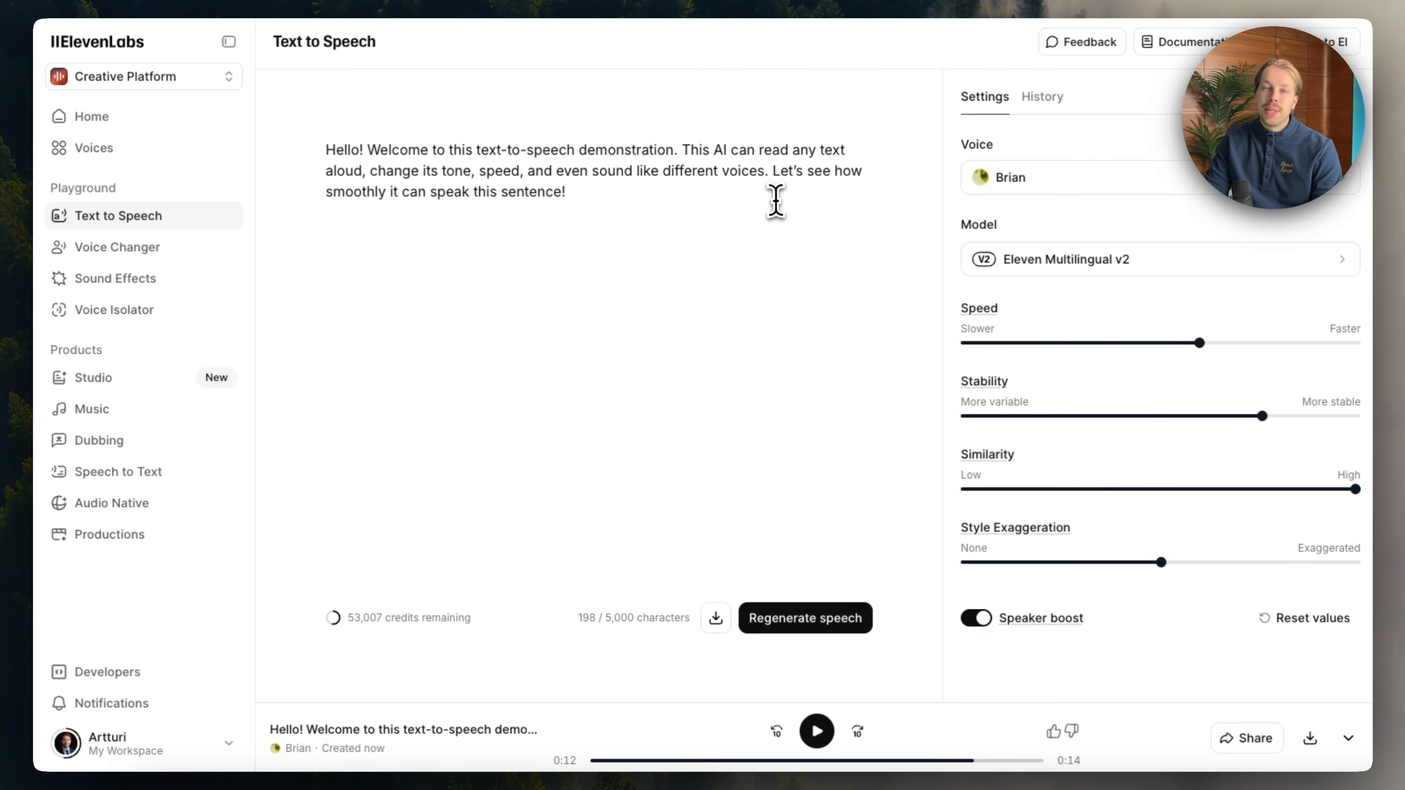
Browse the available default, professional, cloned and generated voices, and return to the settings without changing the voice
double_click(723, 153)
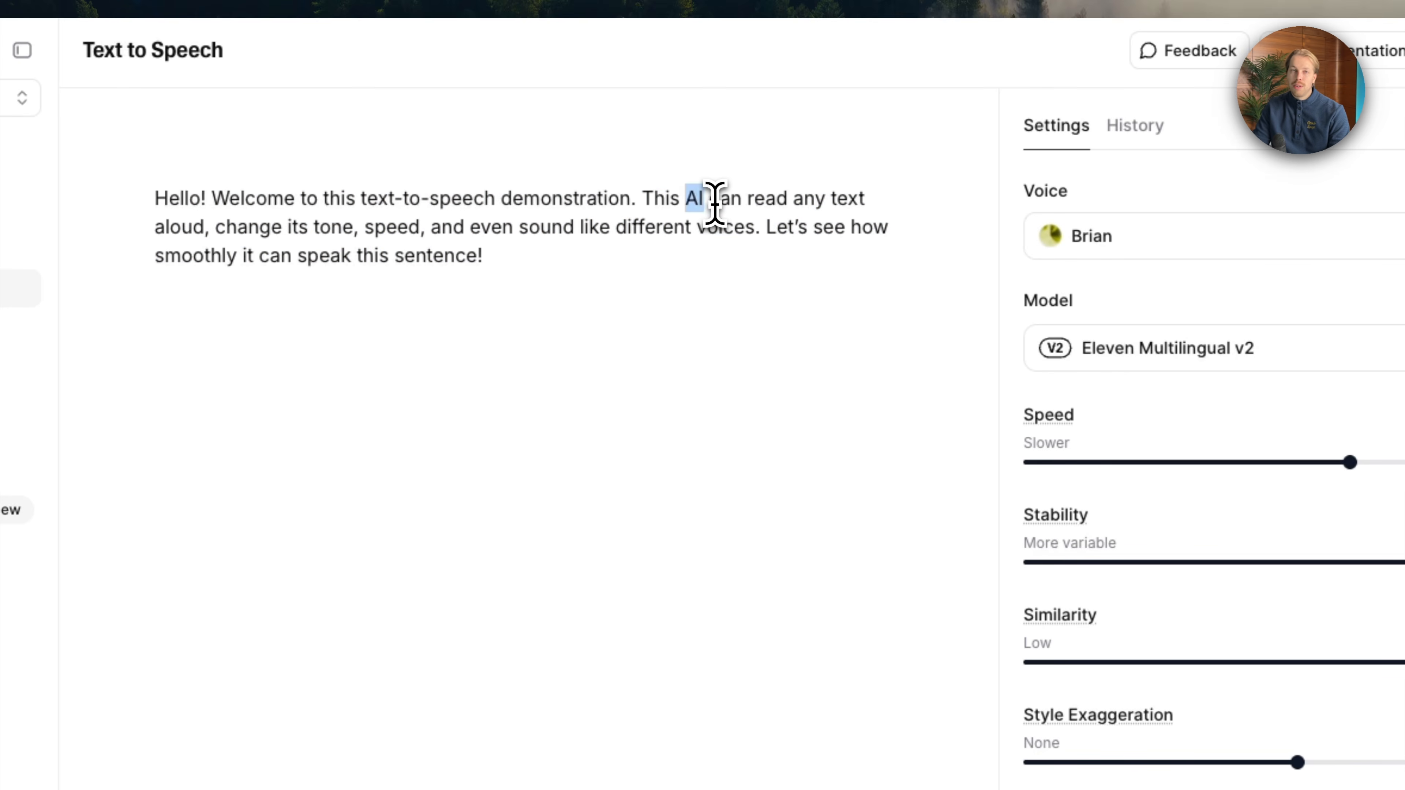
left_click(636, 298)
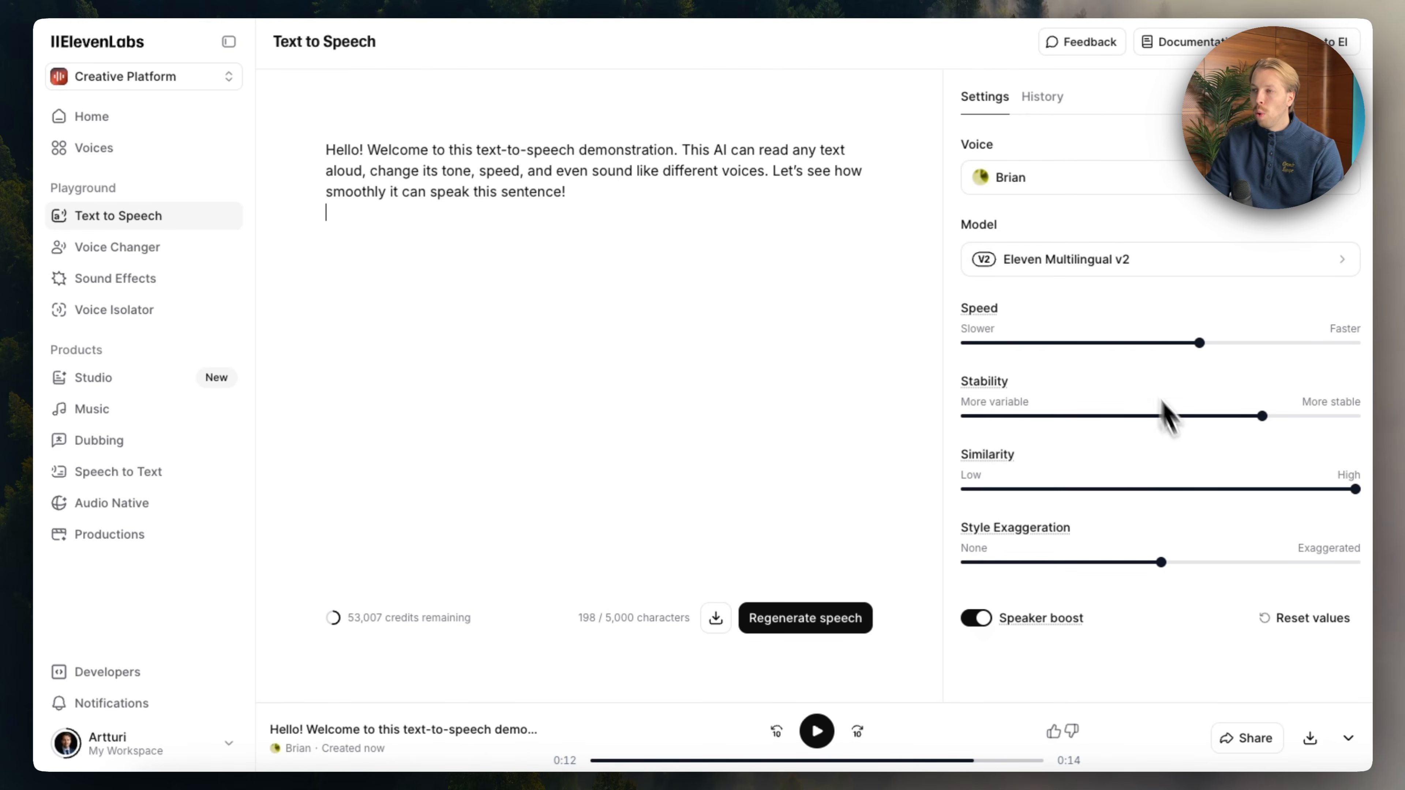
left_click(1037, 185)
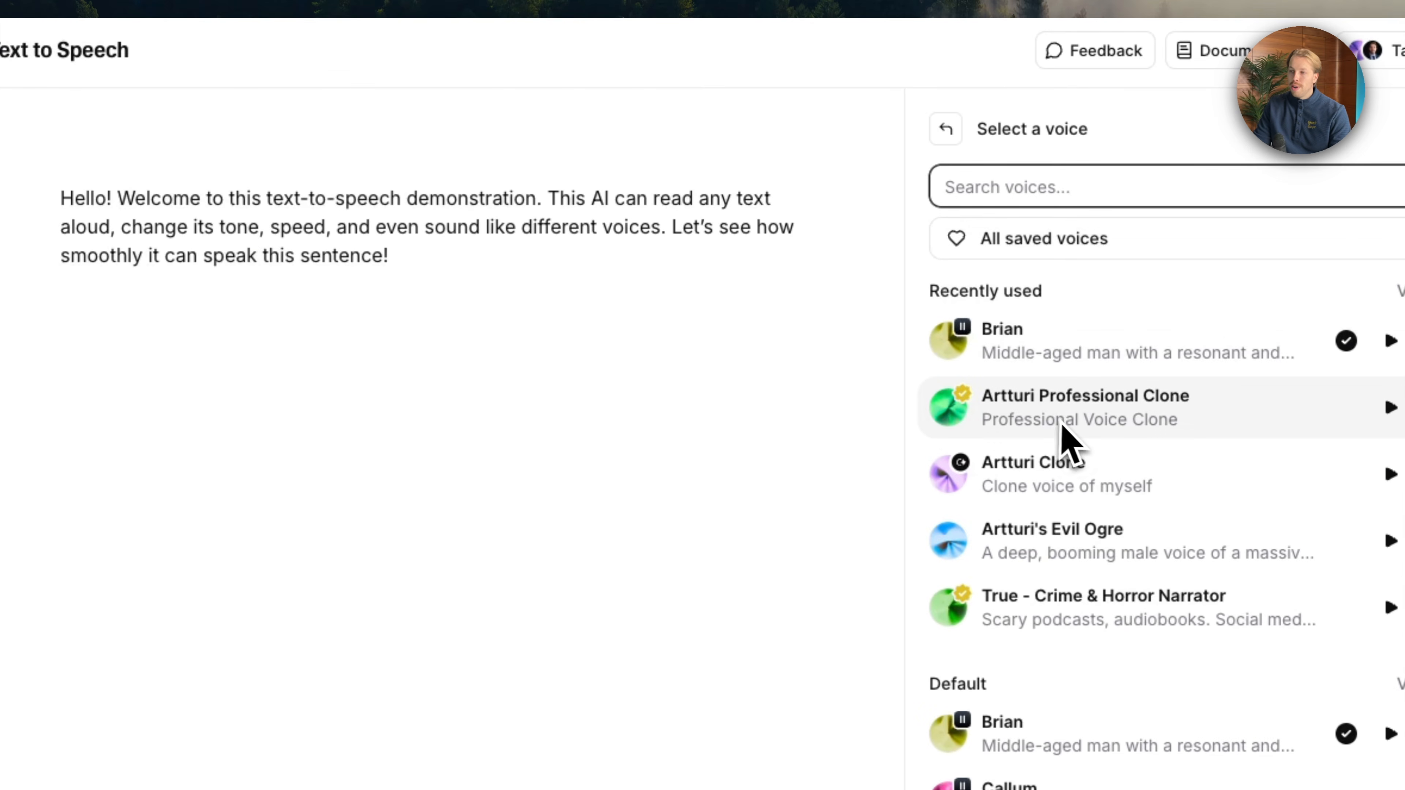
scroll(1066, 437, "down", 10)
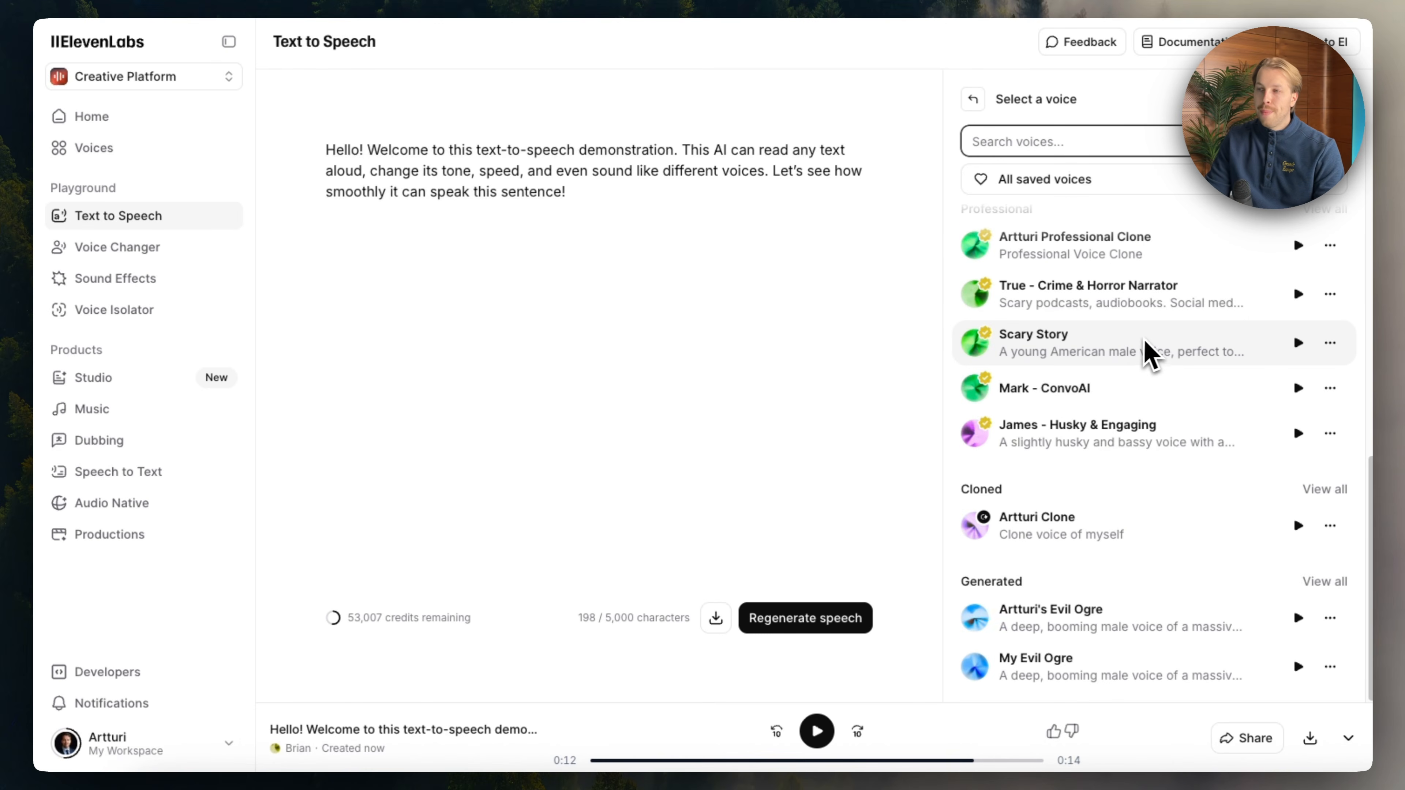
scroll(1145, 332, "up", 10)
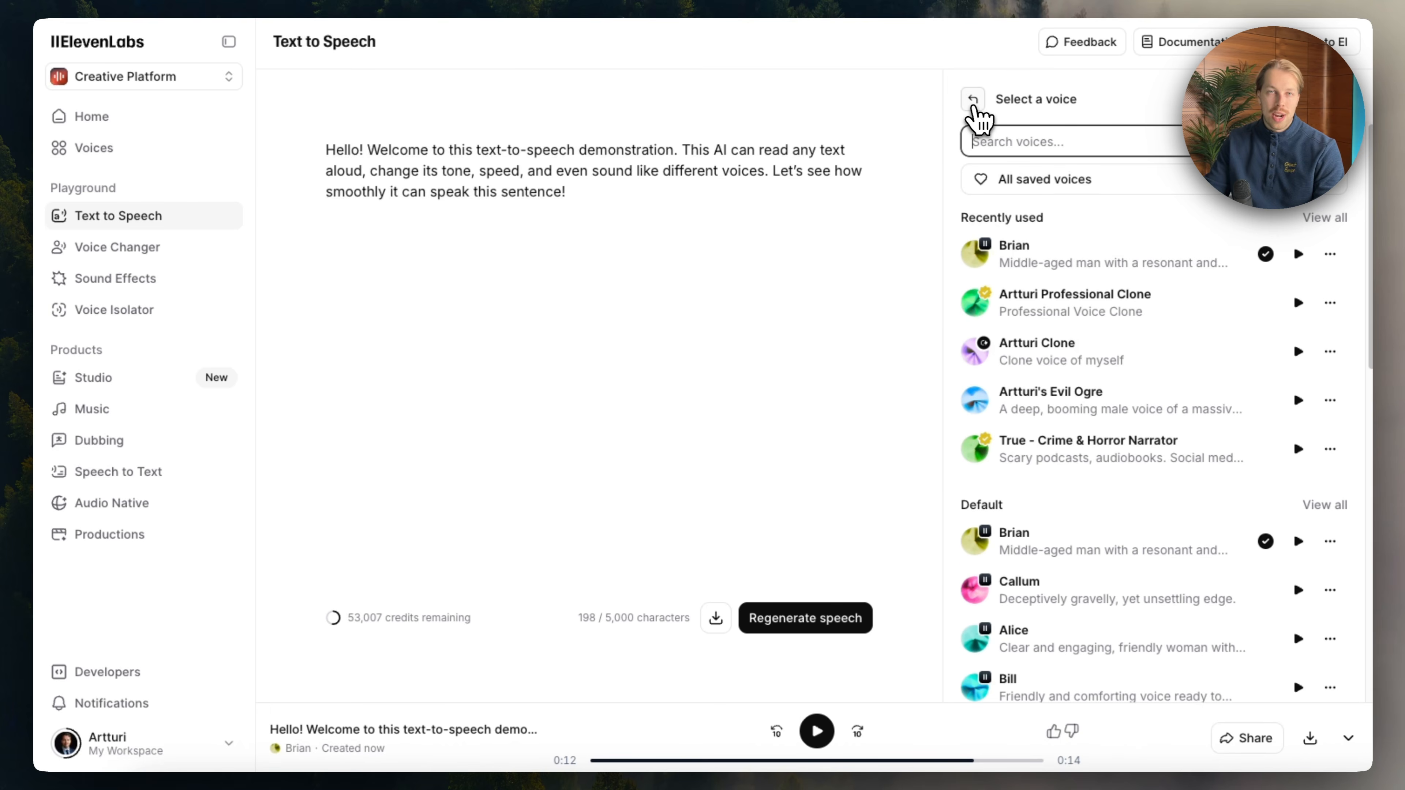
left_click(974, 103)
Open the model selection, switch to the Medium article, and read its summary of Eleven v3 (alpha), Eleven Multilingual v2 and Eleven Flash v2.5
left_click(1022, 266)
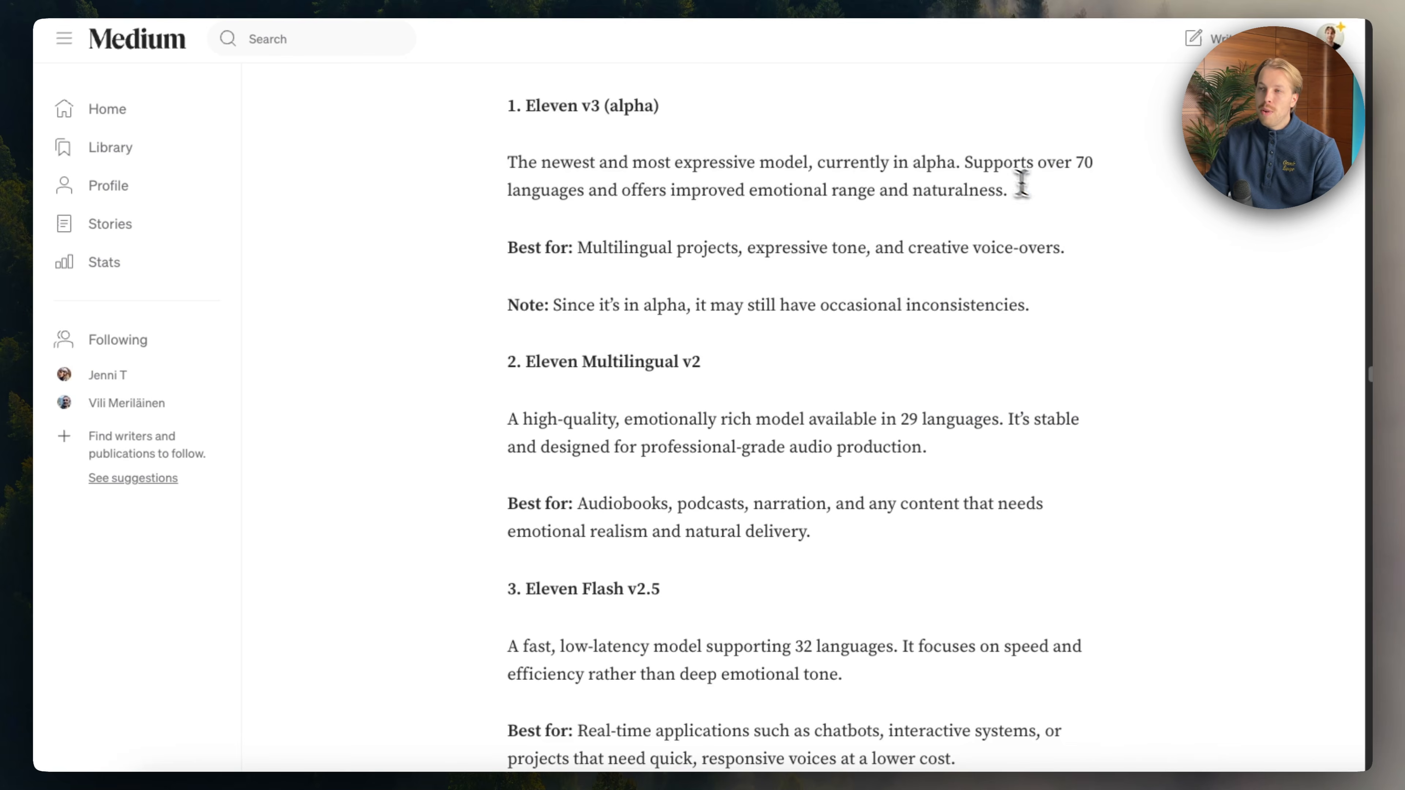
left_click_drag(1019, 183, 972, 164)
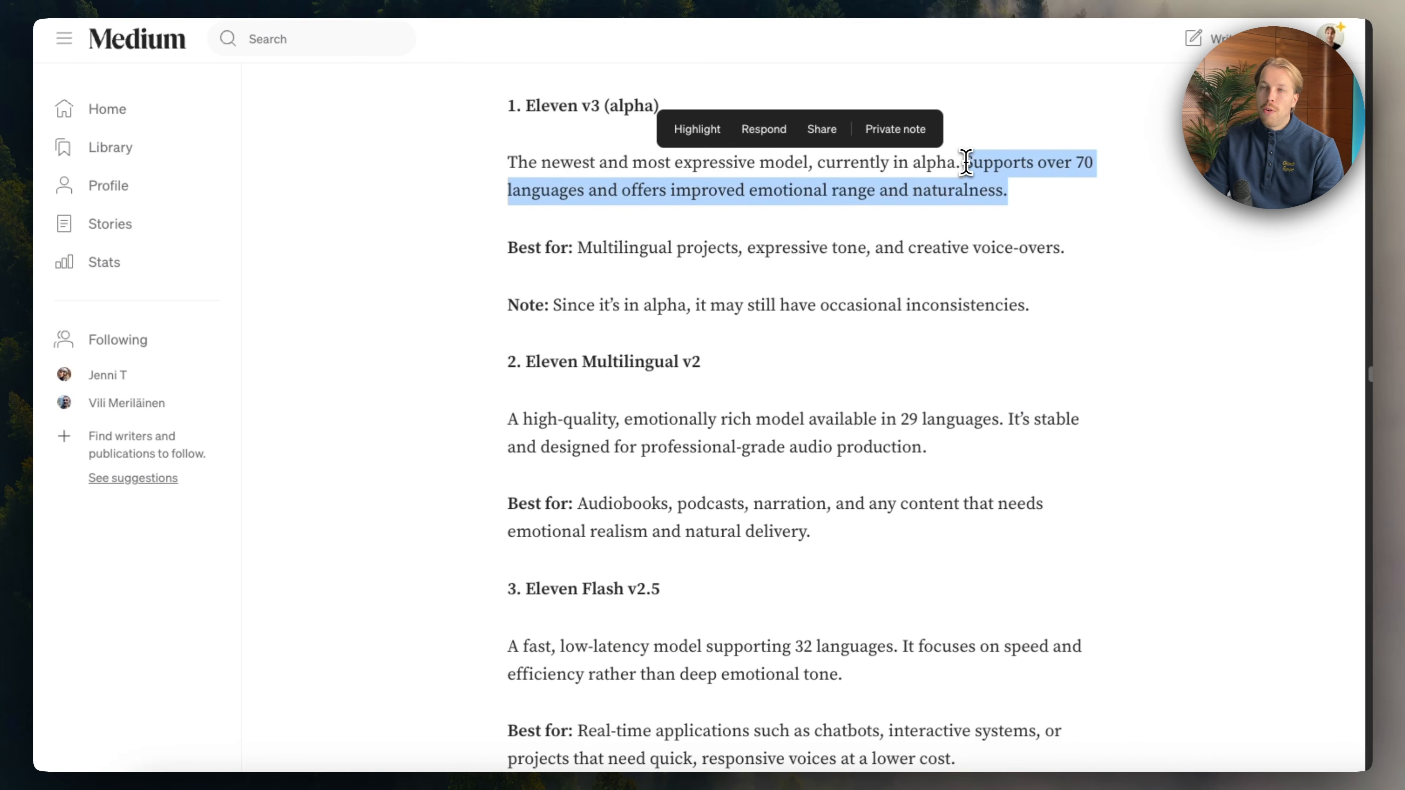
left_click(785, 216)
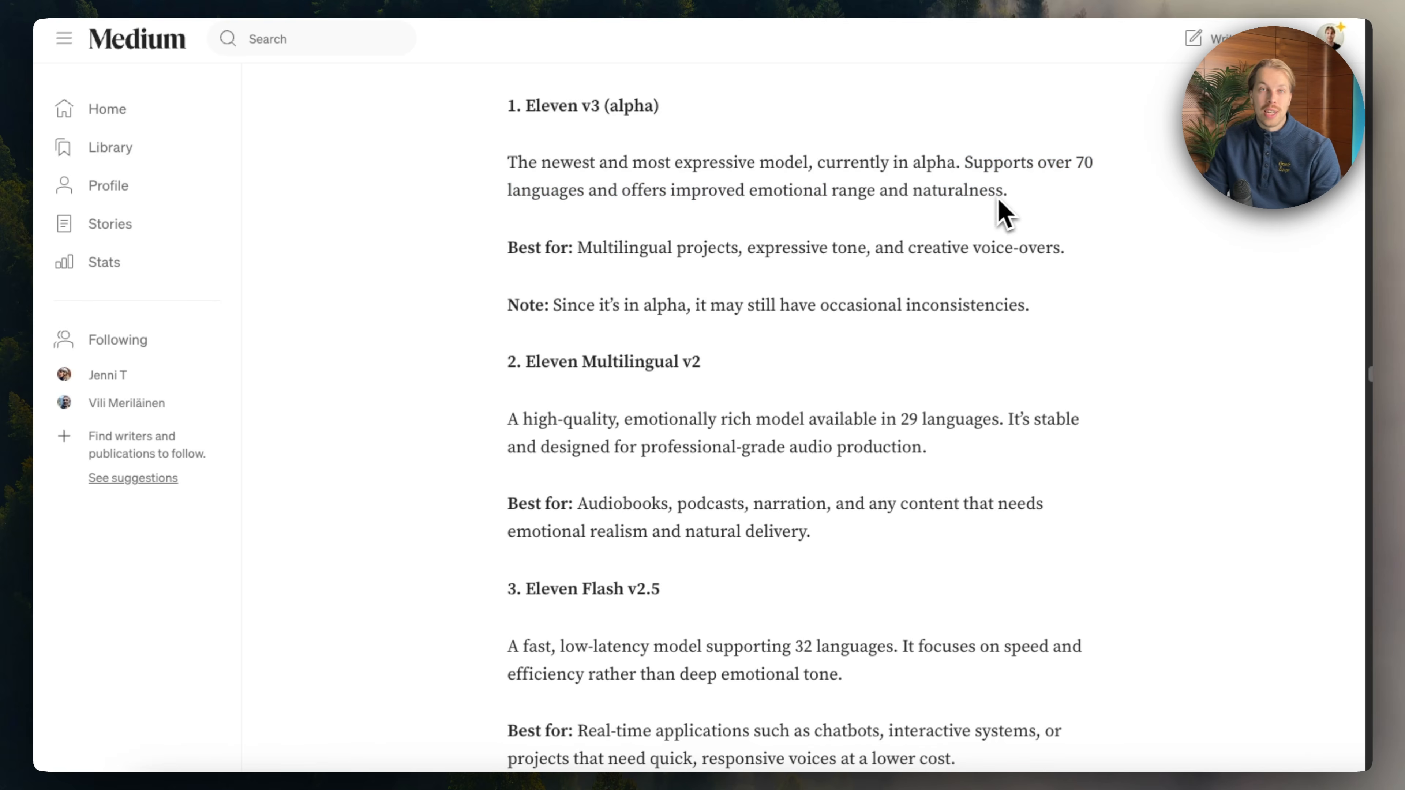
scroll(830, 288, "up", 1)
scroll(800, 339, "down", 3)
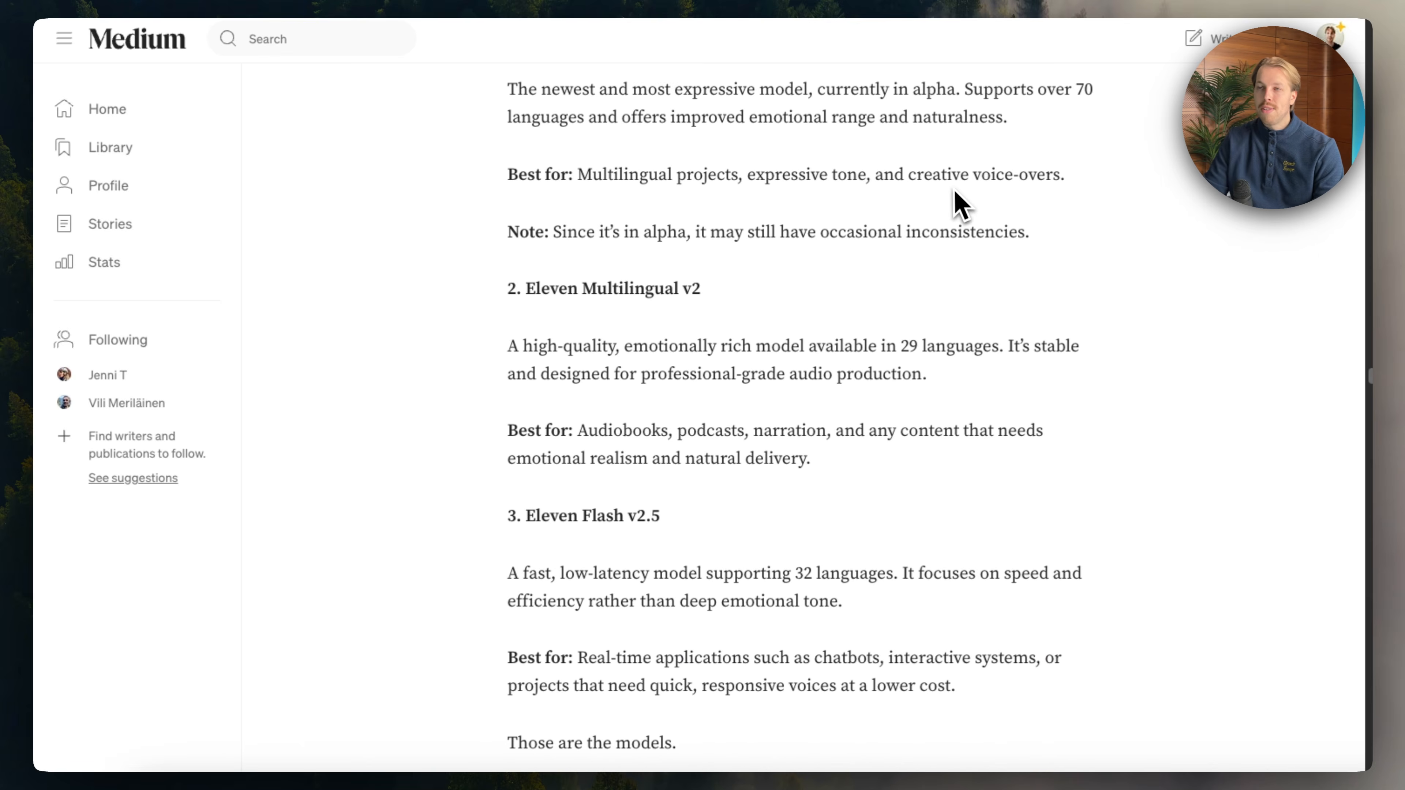
scroll(960, 205, "up", 2)
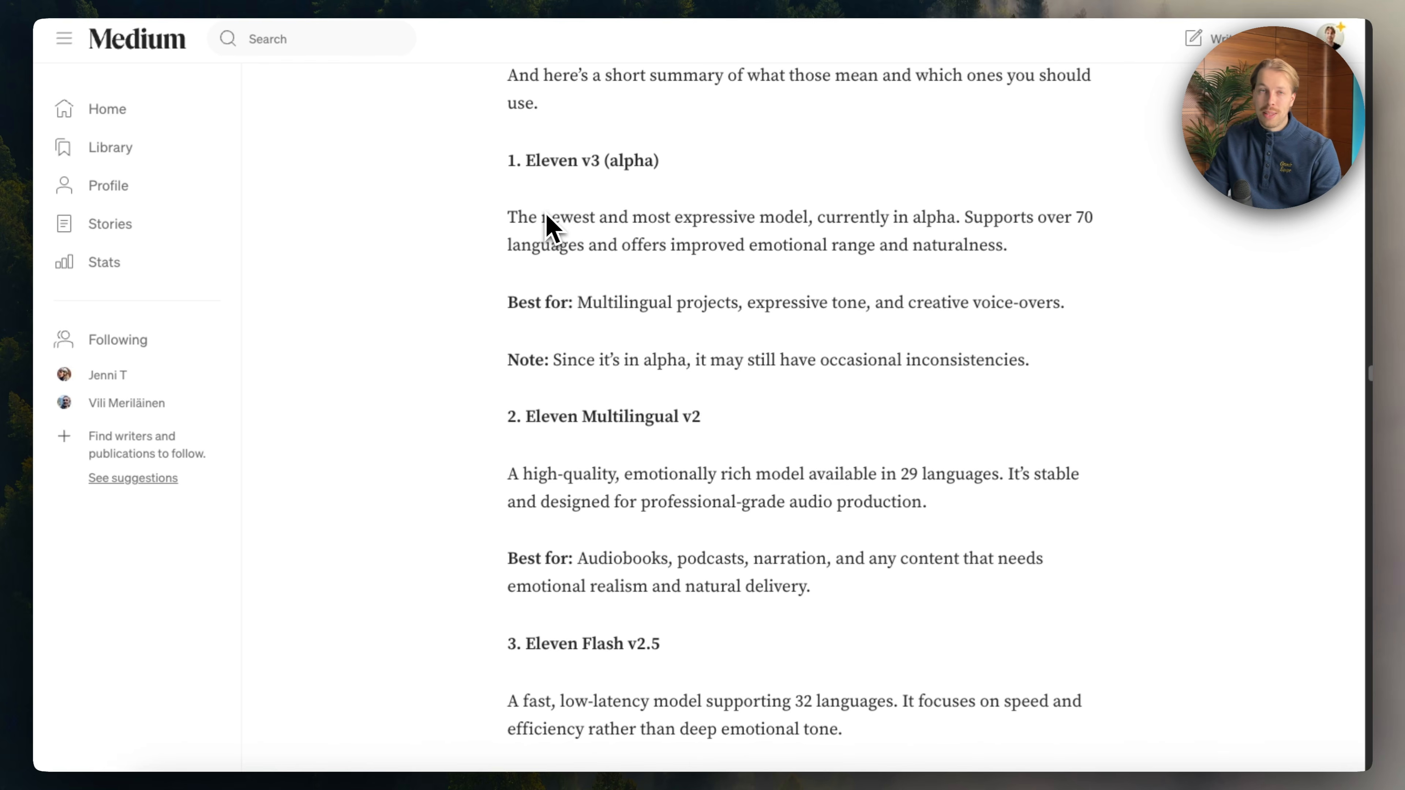
Read the article's description of Eleven v3 (alpha), including its language support, best uses and limitations
scroll(853, 244, "down", 1)
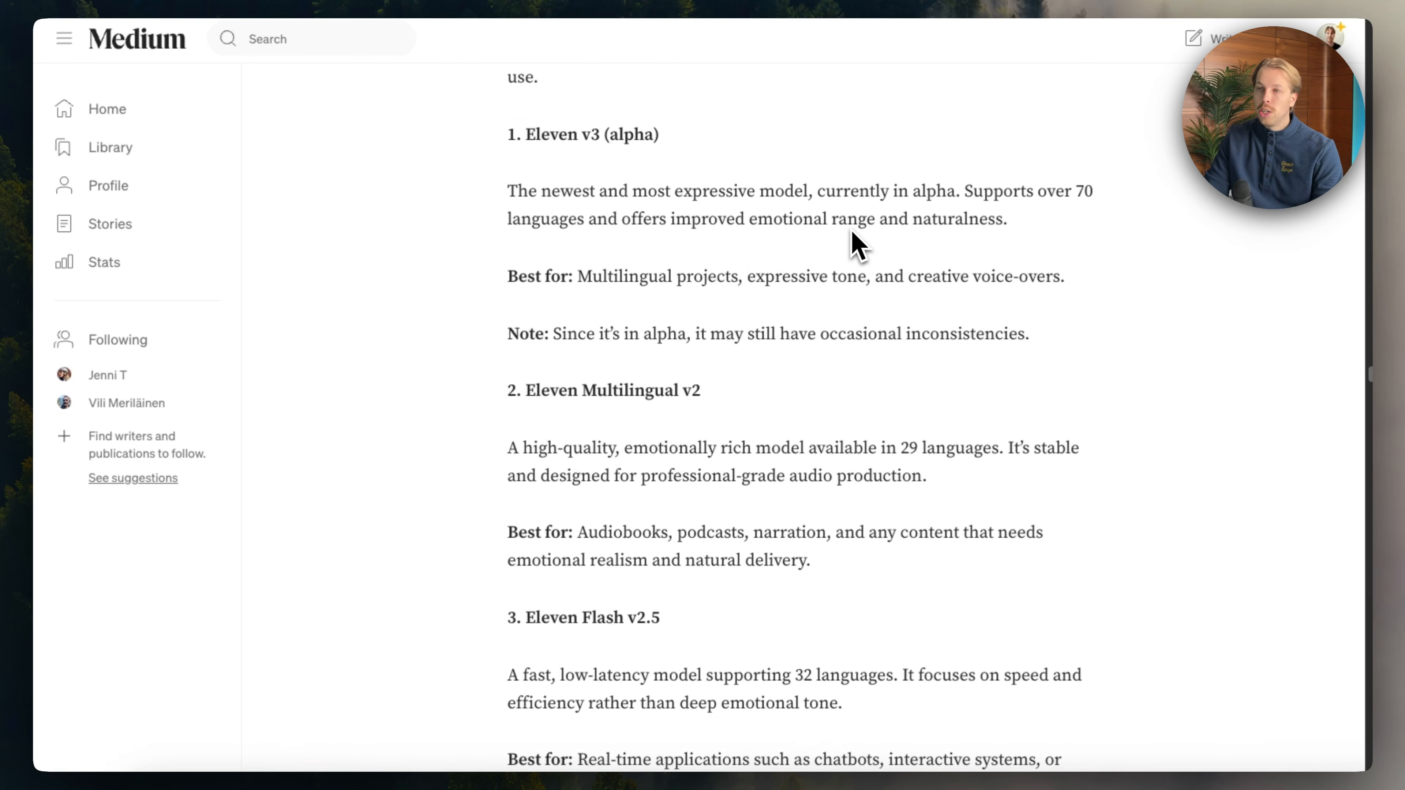
scroll(851, 236, "down", 1)
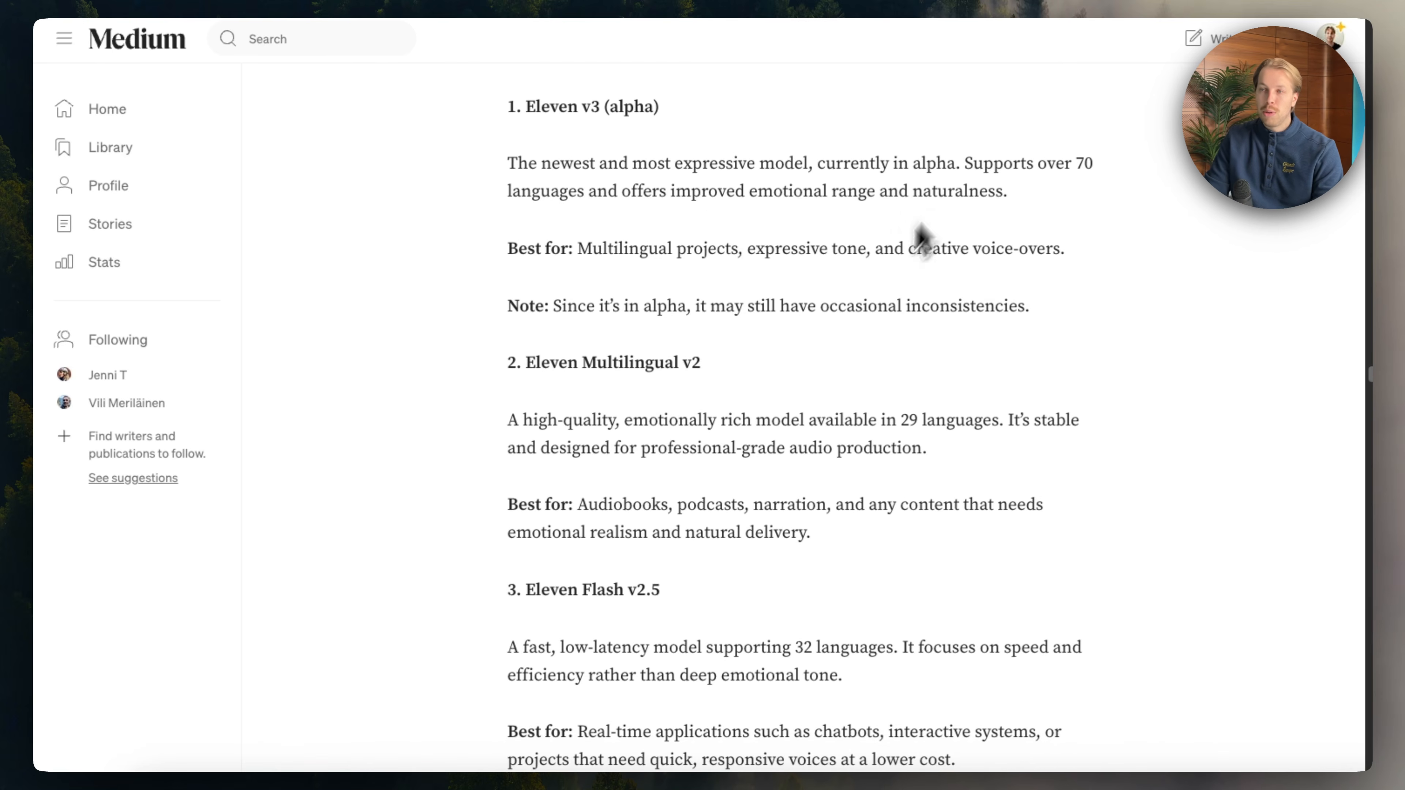
left_click_drag(1101, 318, 507, 158)
left_click(815, 245)
scroll(1050, 280, "down", 1)
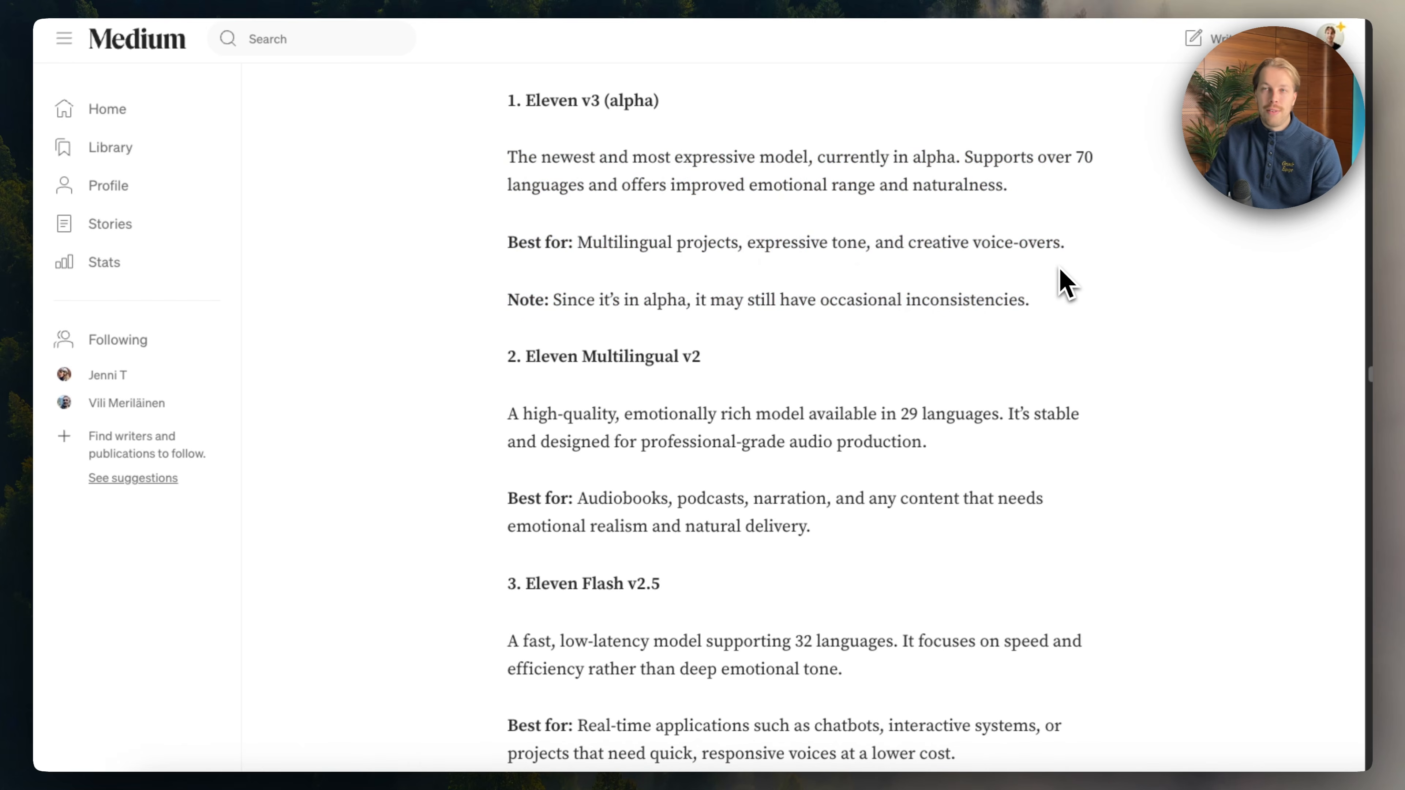
scroll(1065, 283, "down", 1)
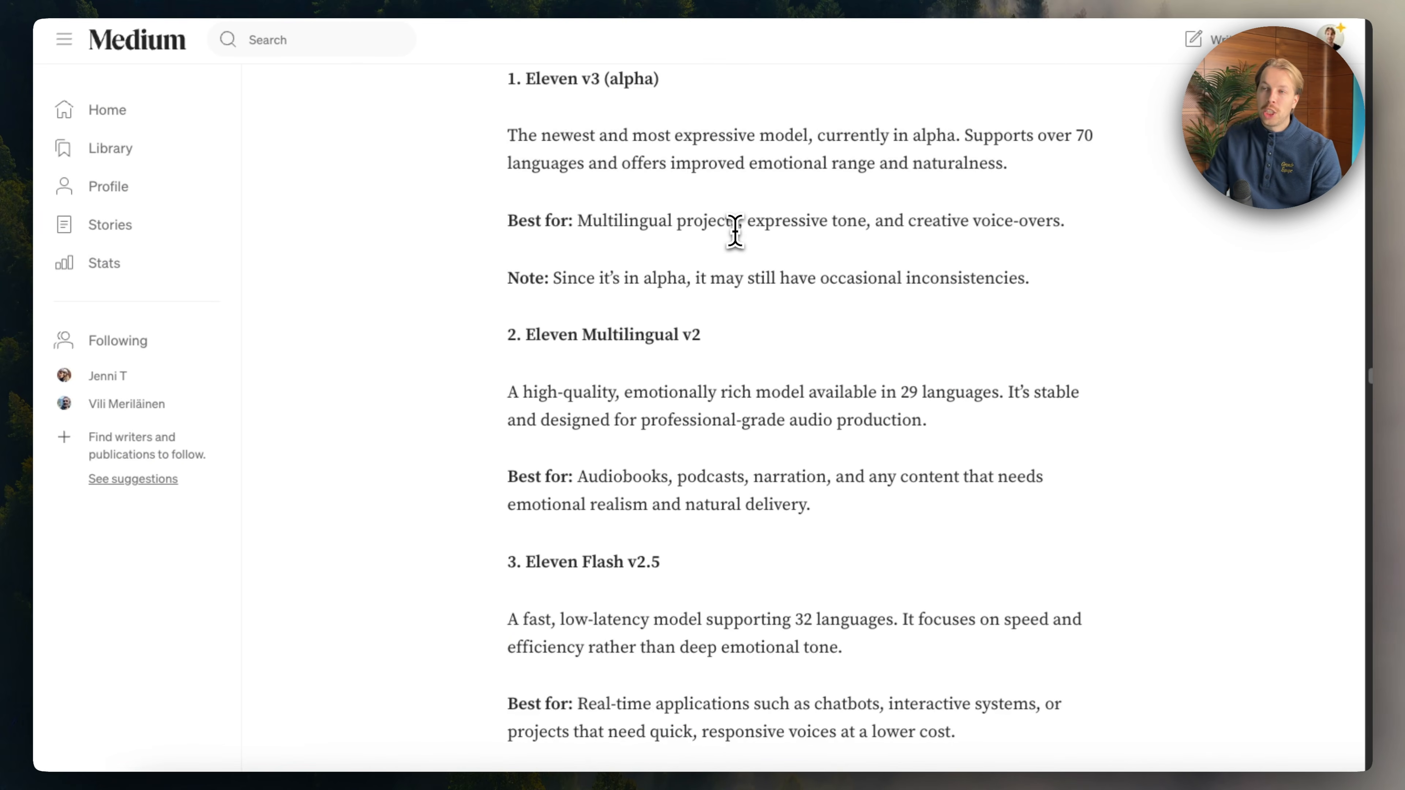
left_click_drag(746, 231, 869, 230)
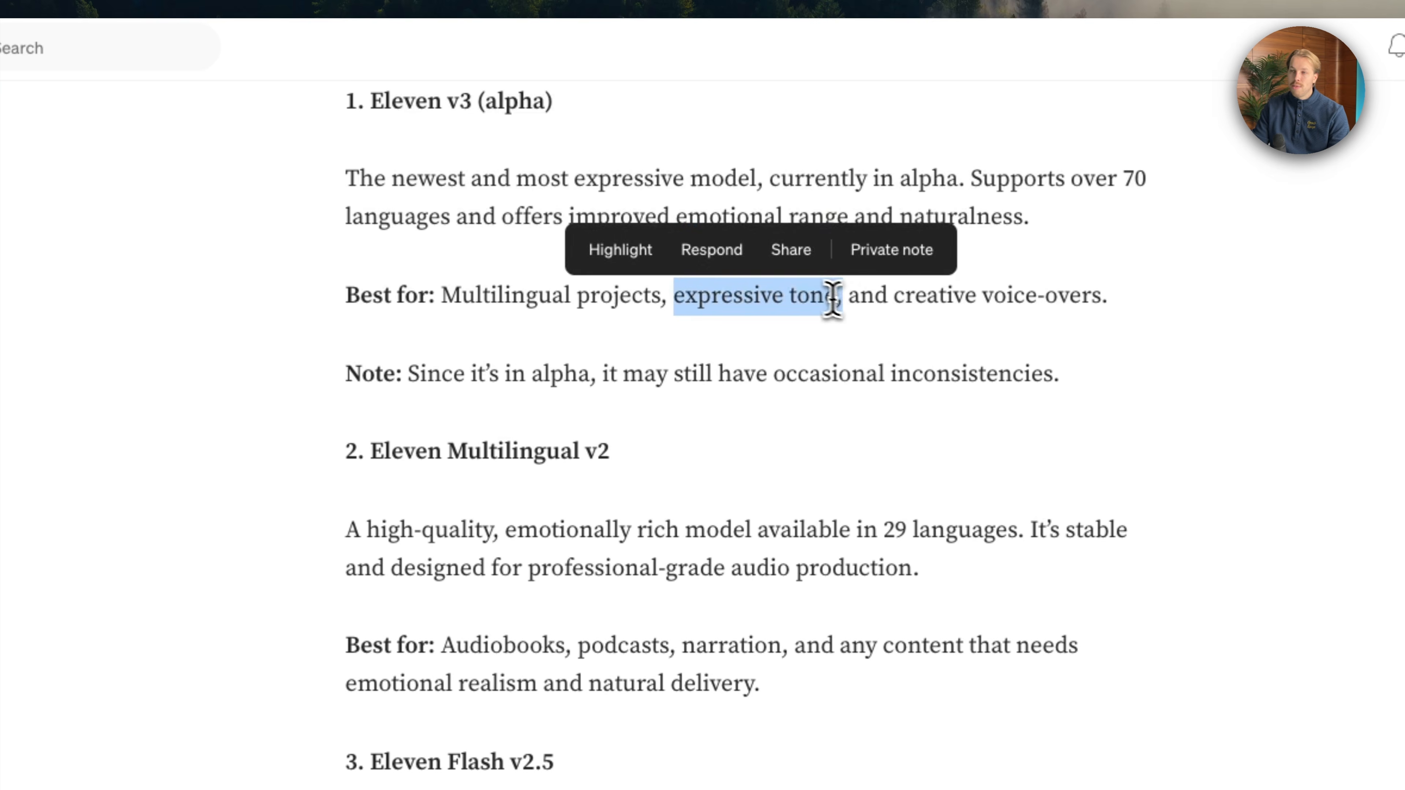
left_click(862, 226)
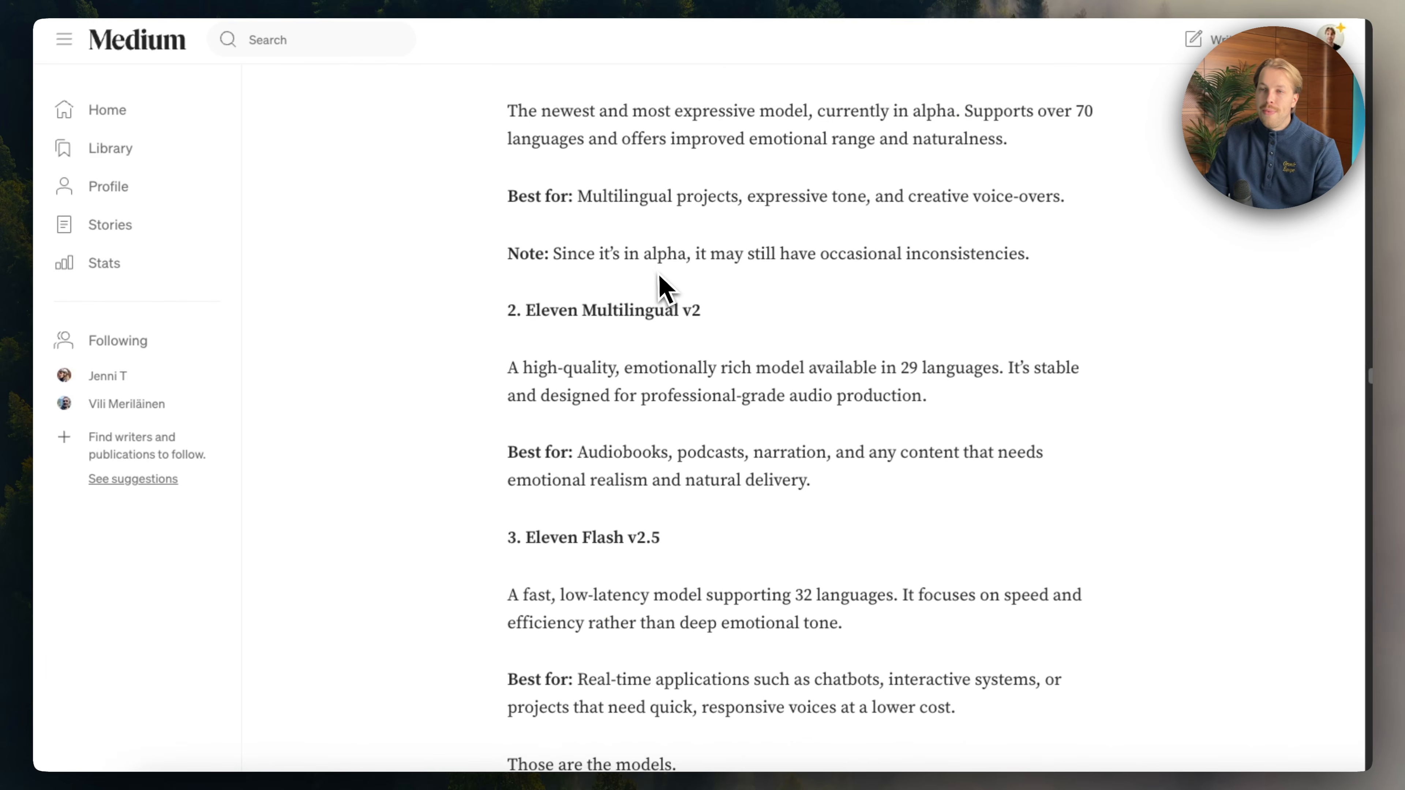
Read the article's descriptions and best uses of Eleven Multilingual v2 and Eleven Flash v2.5
scroll(659, 288, "down", 2)
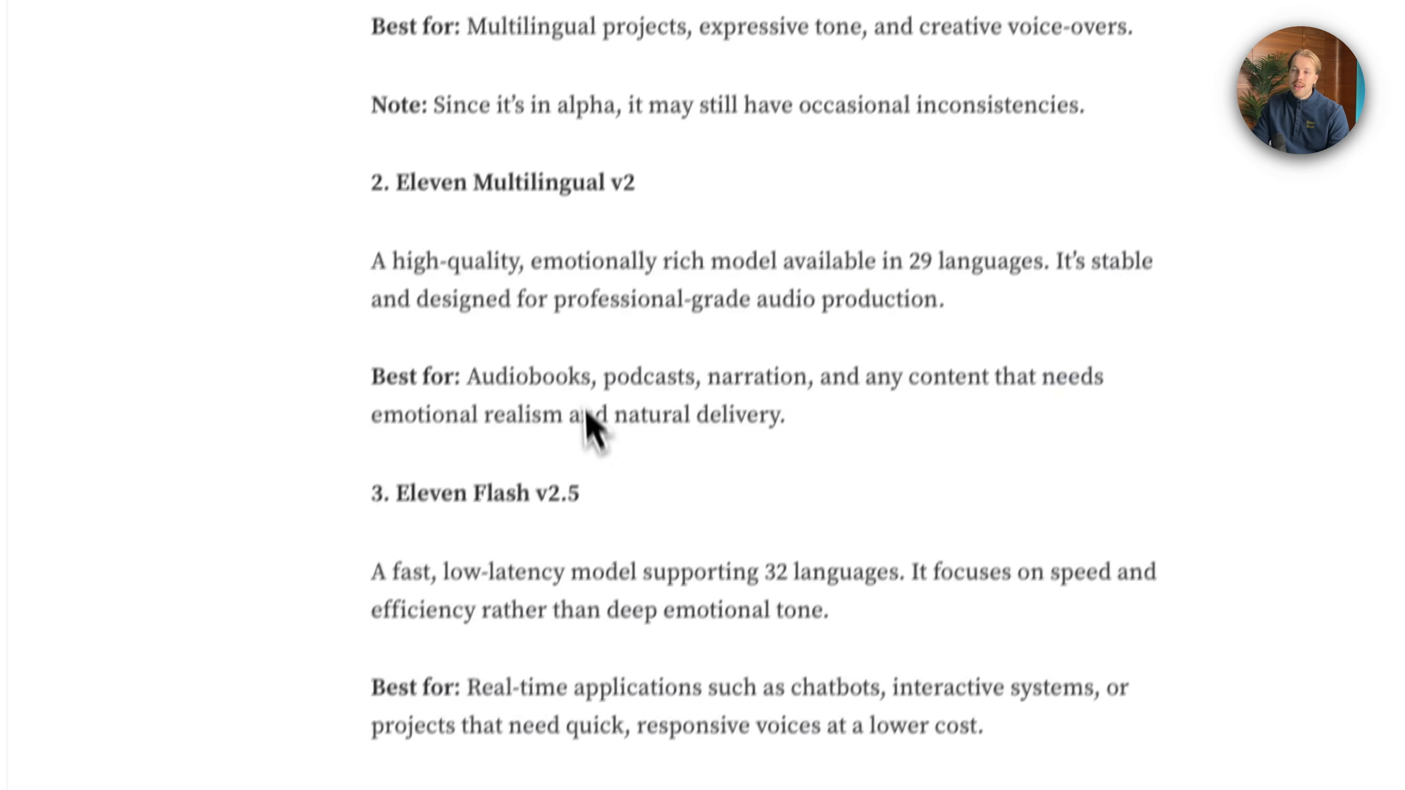
double_click(570, 378)
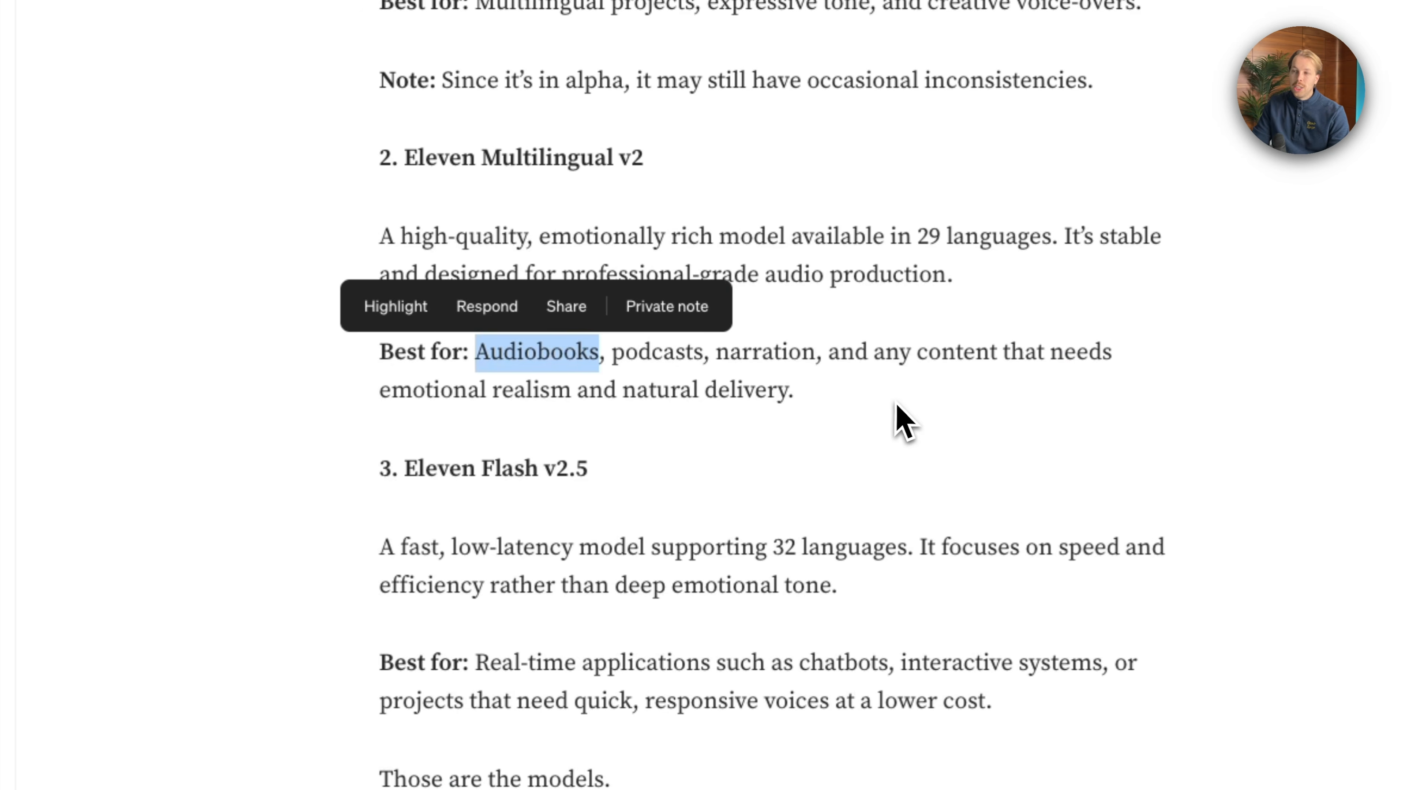
left_click(896, 405)
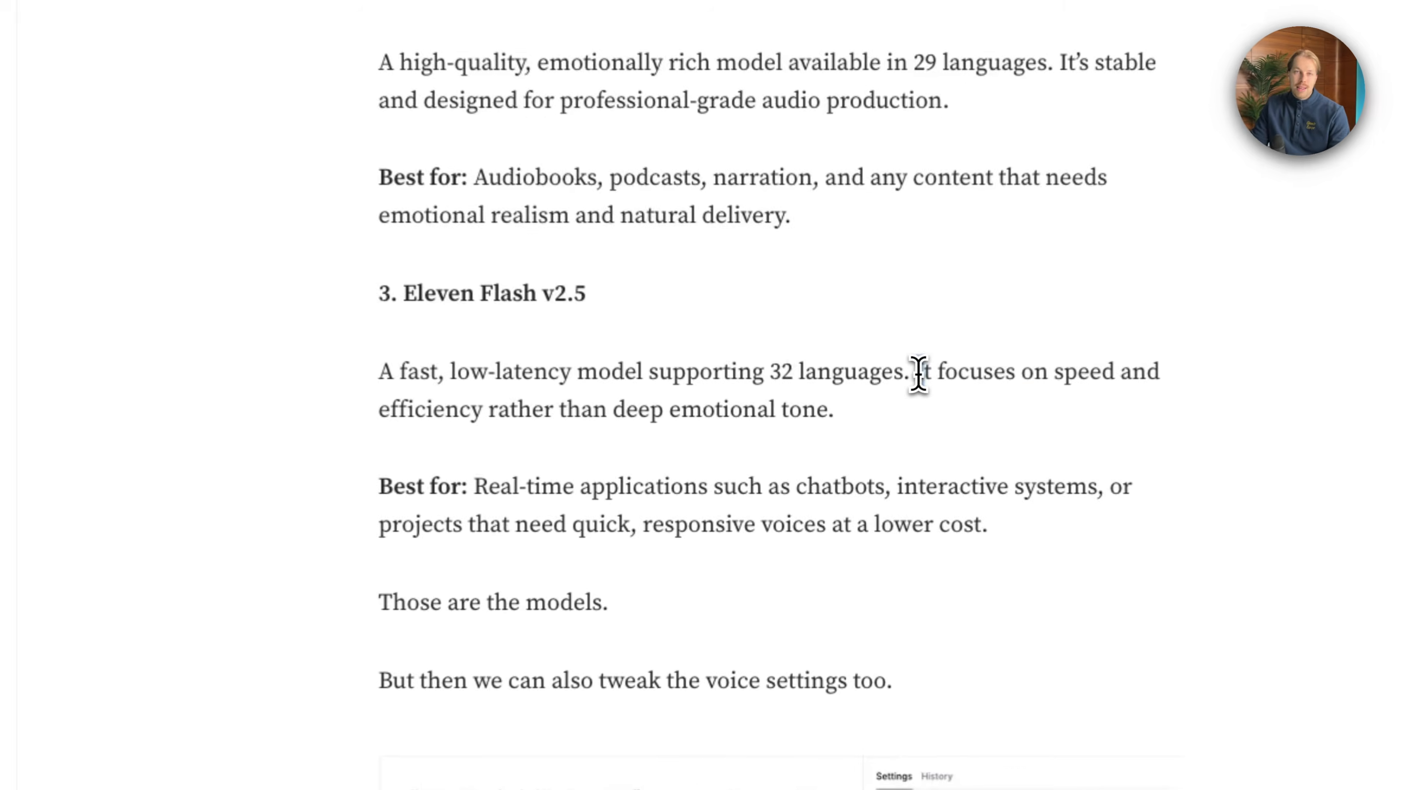
left_click_drag(916, 374, 956, 418)
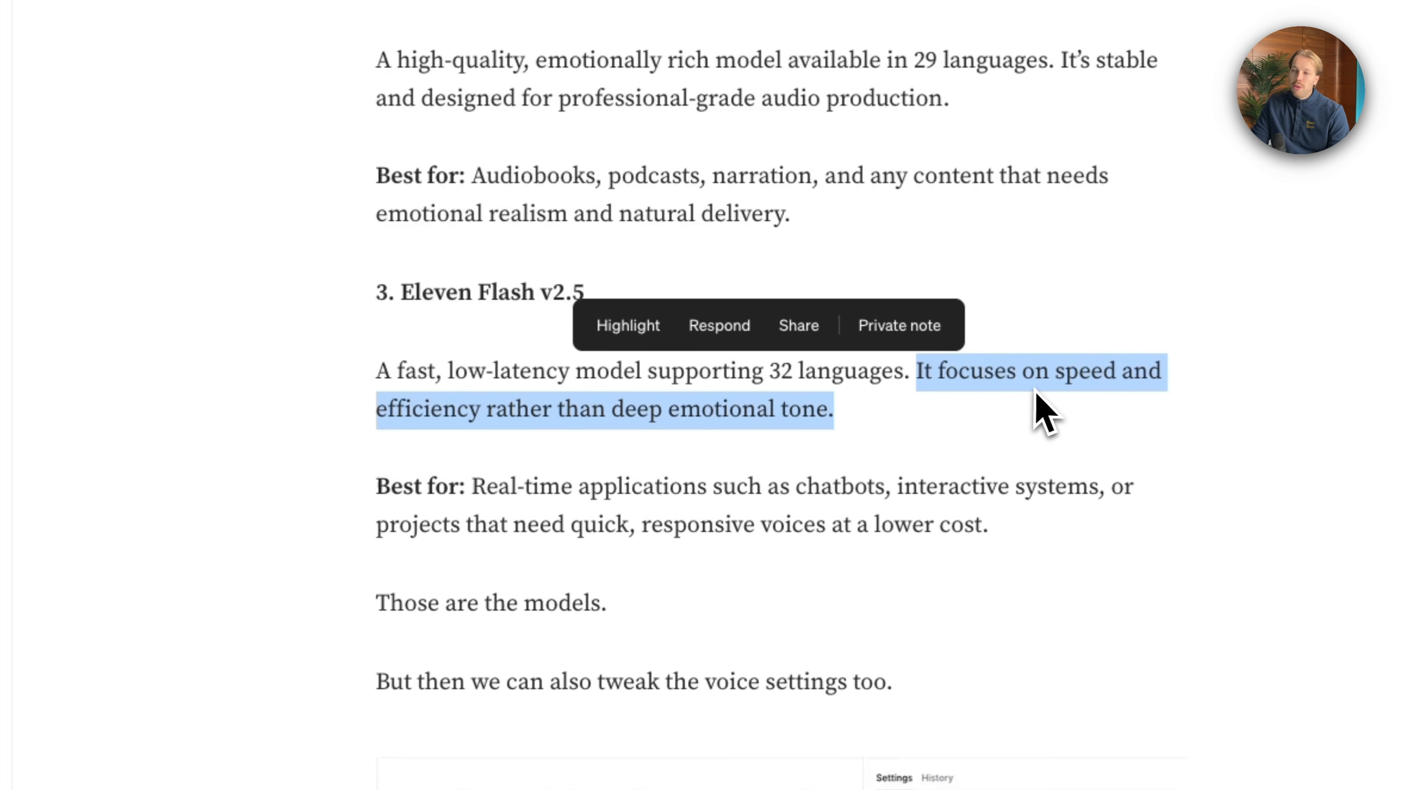
left_click(752, 455)
scroll(824, 429, "down", 1)
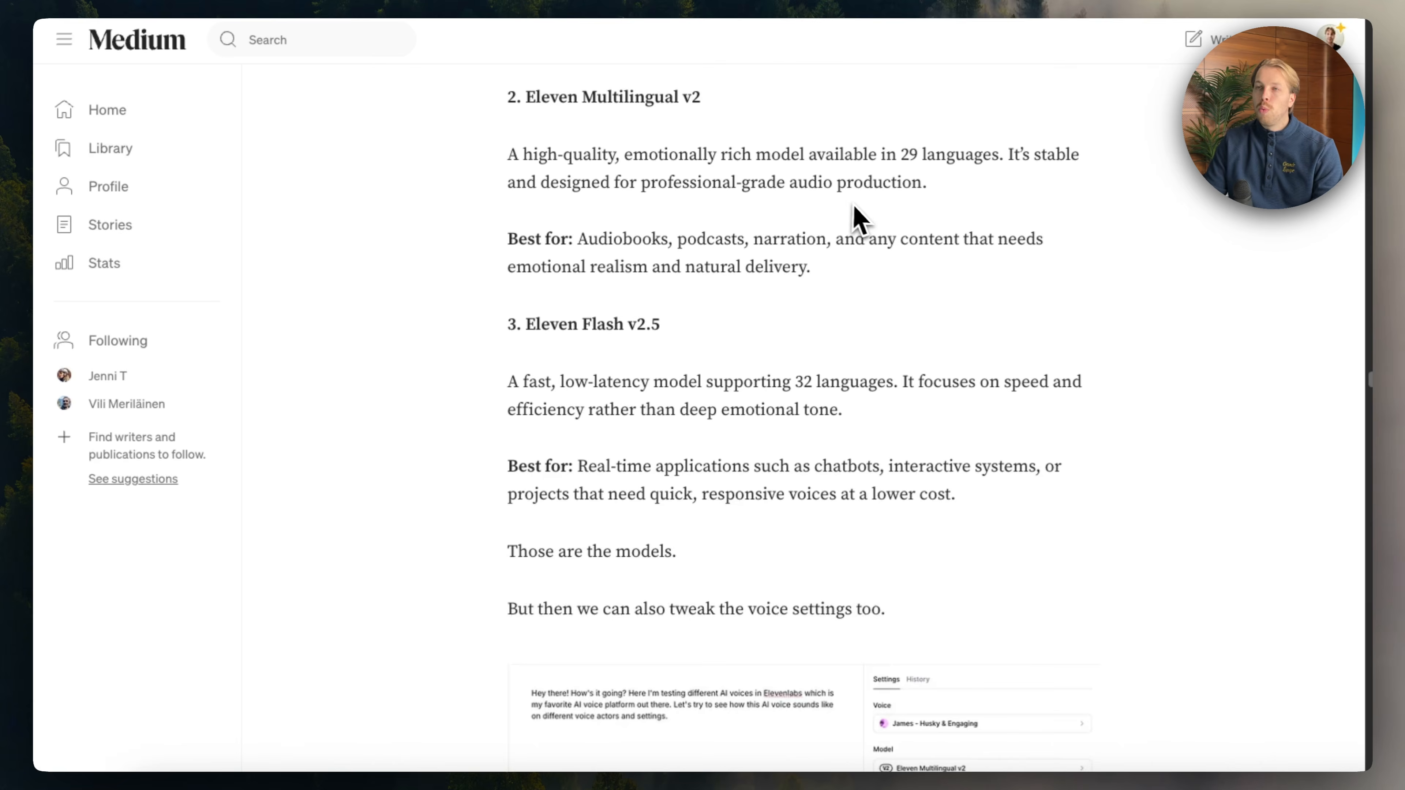
Switch back to ElevenLabs and choose Eleven Multilingual v2 as the speech model
left_click(666, 0)
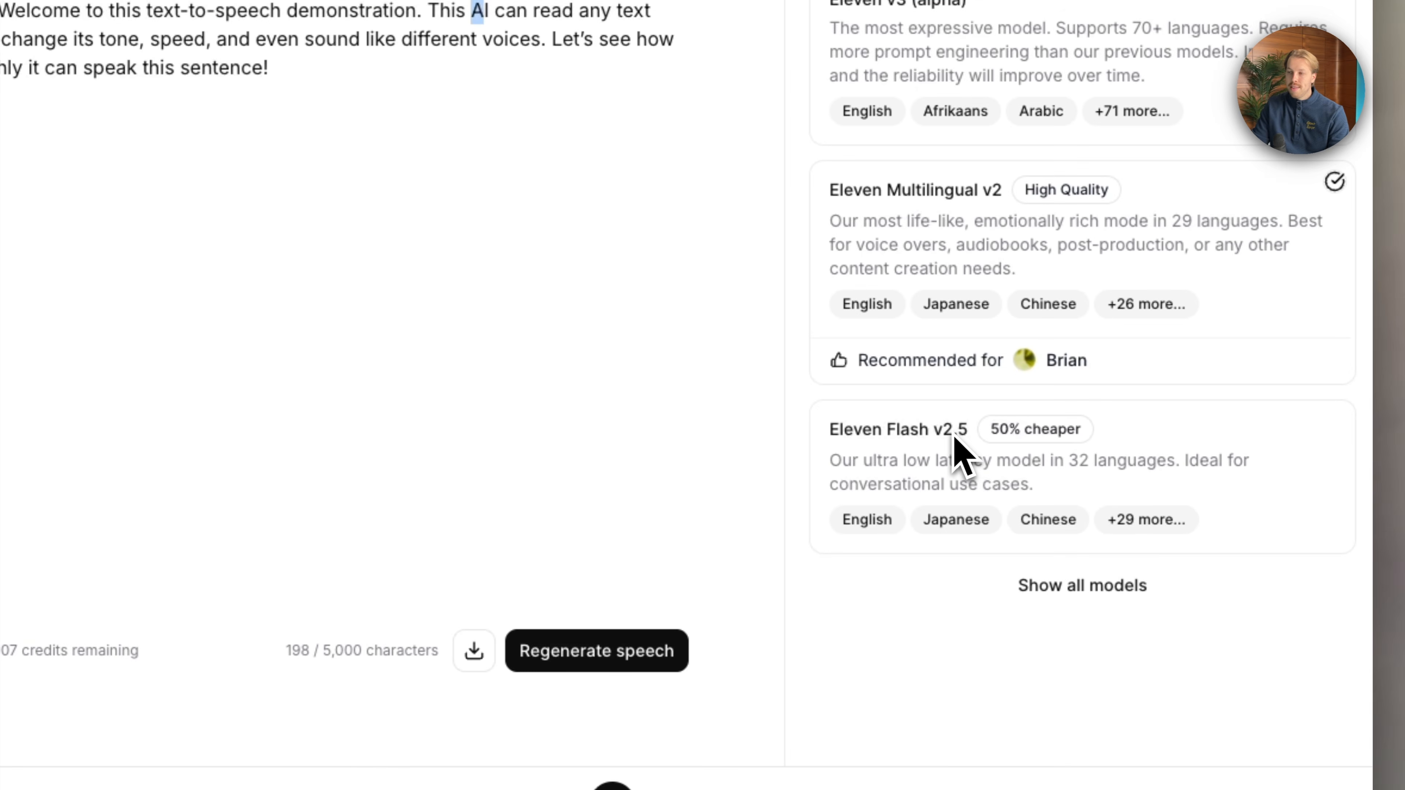
left_click(1264, 315)
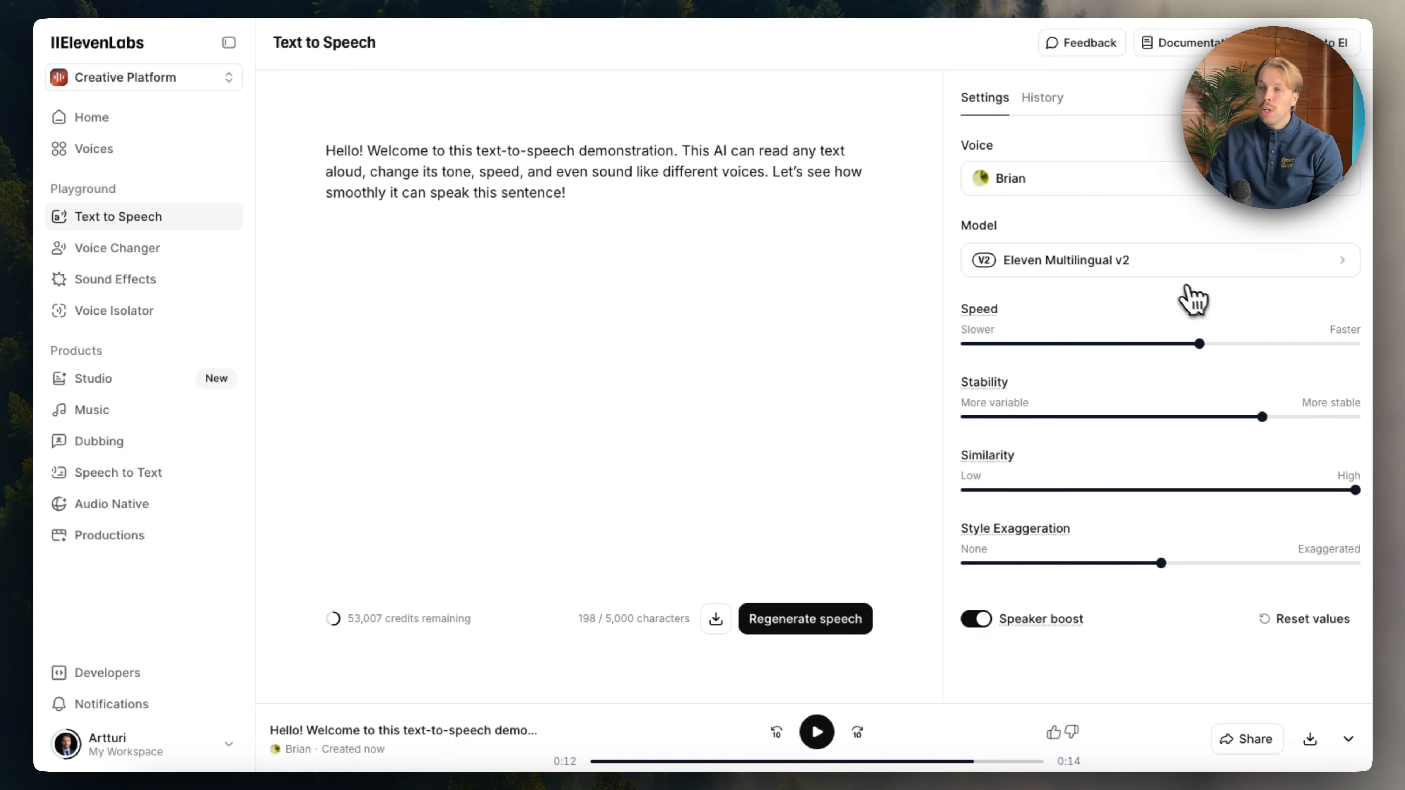
mouse_move(1203, 346)
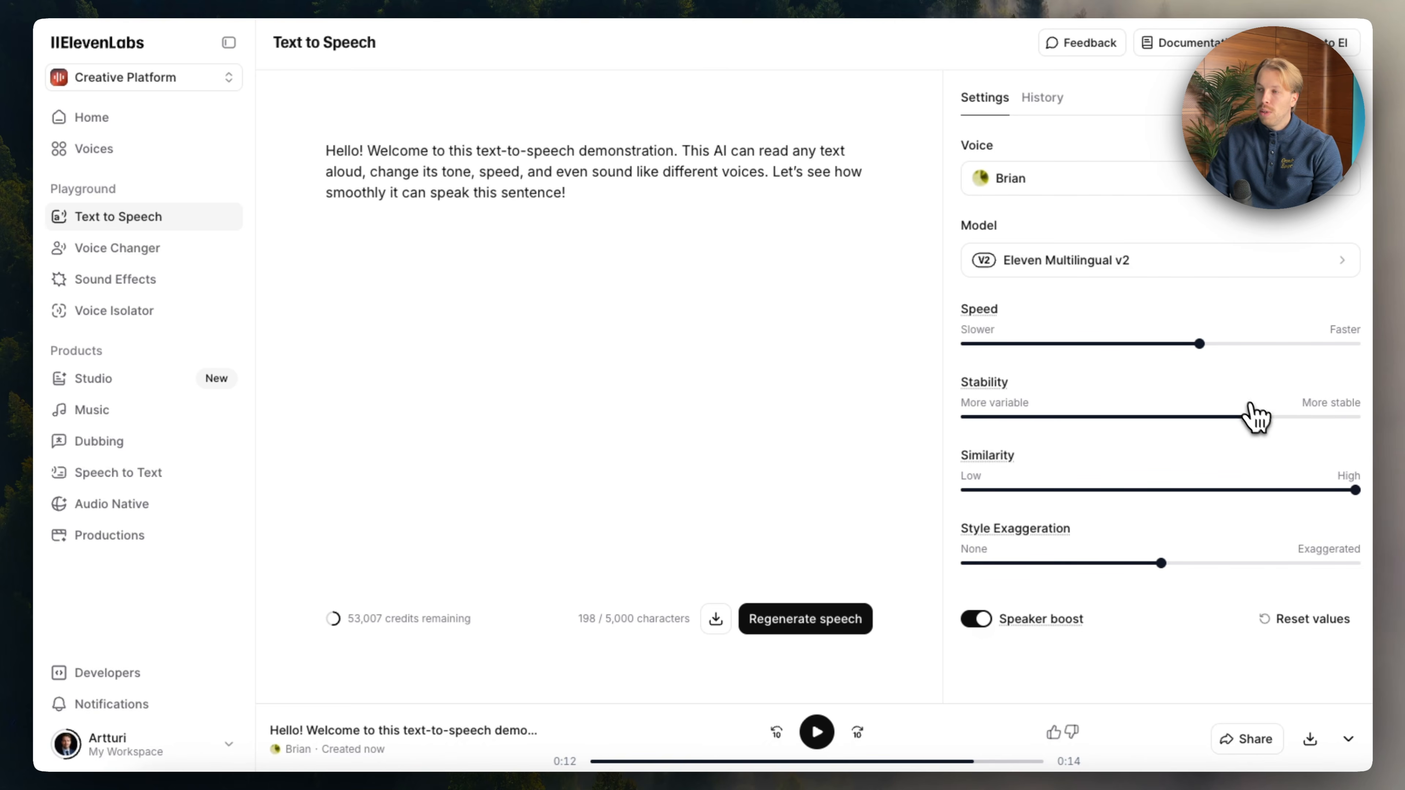
mouse_move(1196, 557)
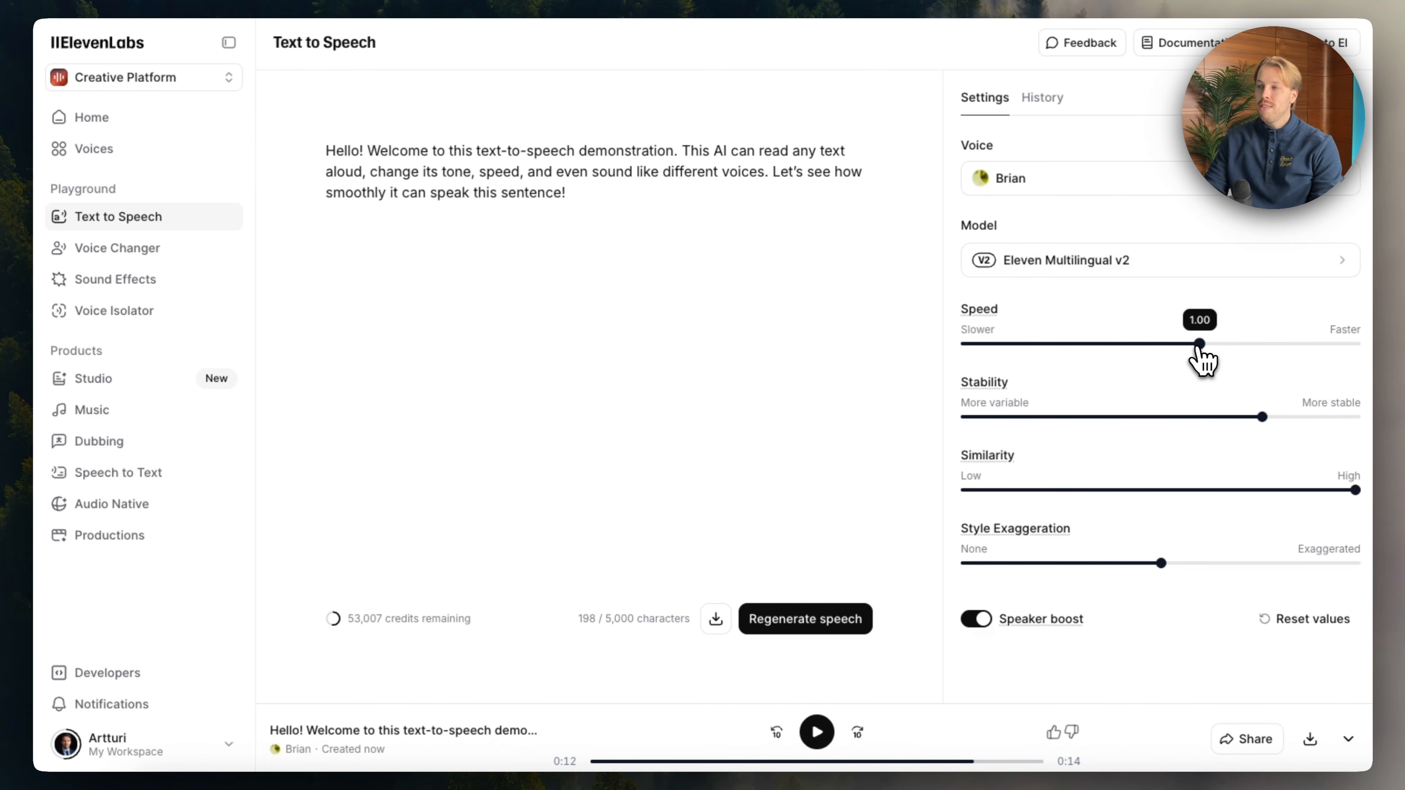
Try a slower speech speed of 0.82 and restore it to 1.00
left_click_drag(1199, 347, 1057, 348)
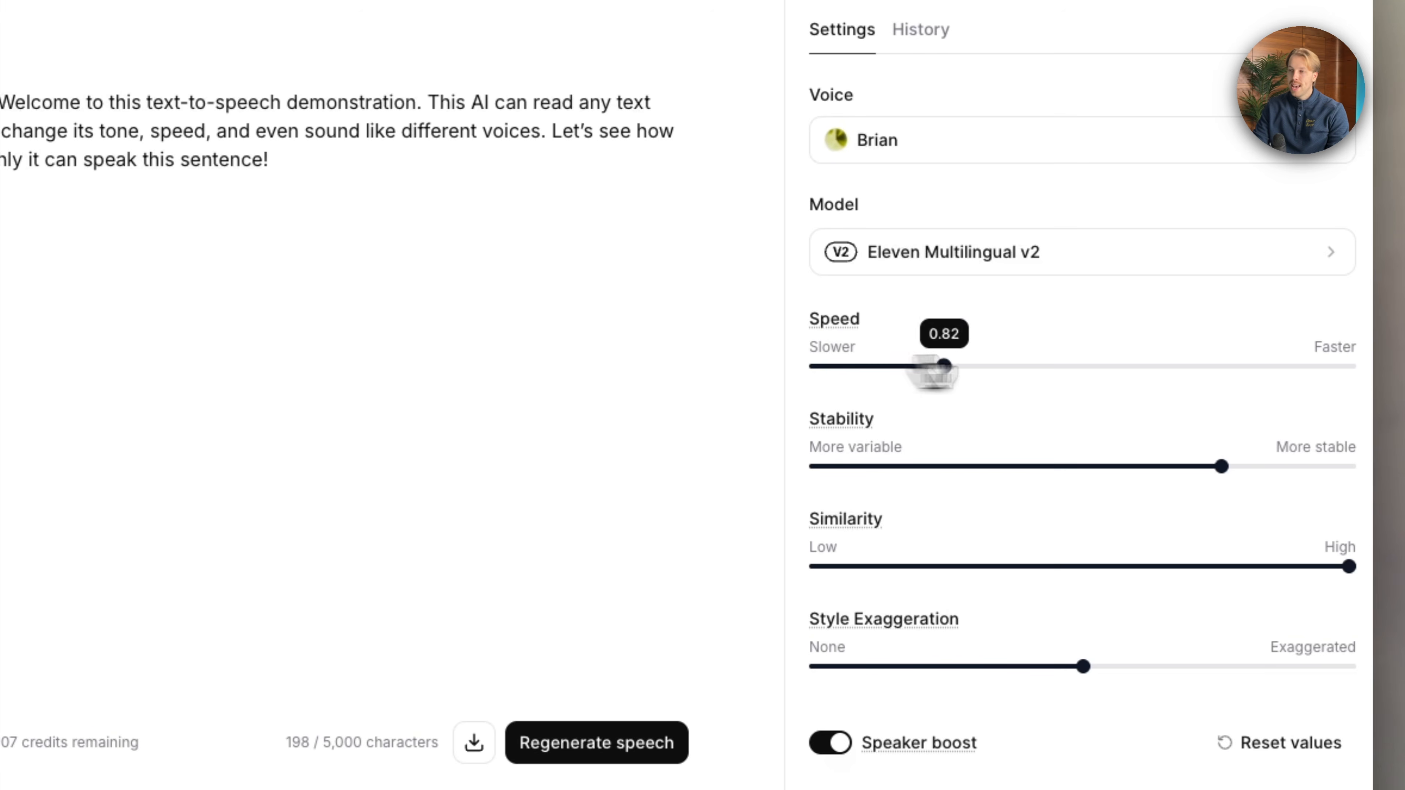
left_click_drag(939, 370, 1201, 371)
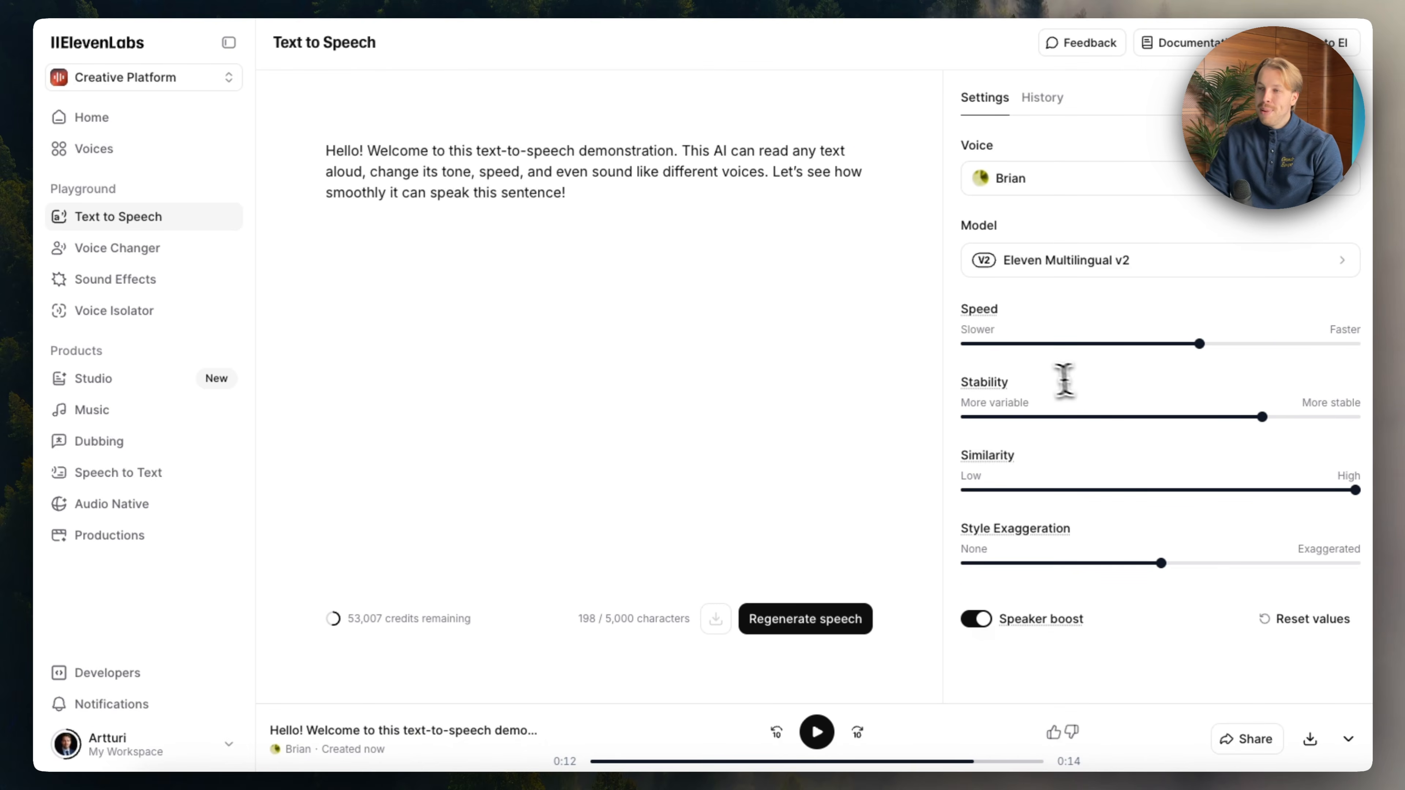
mouse_move(995, 383)
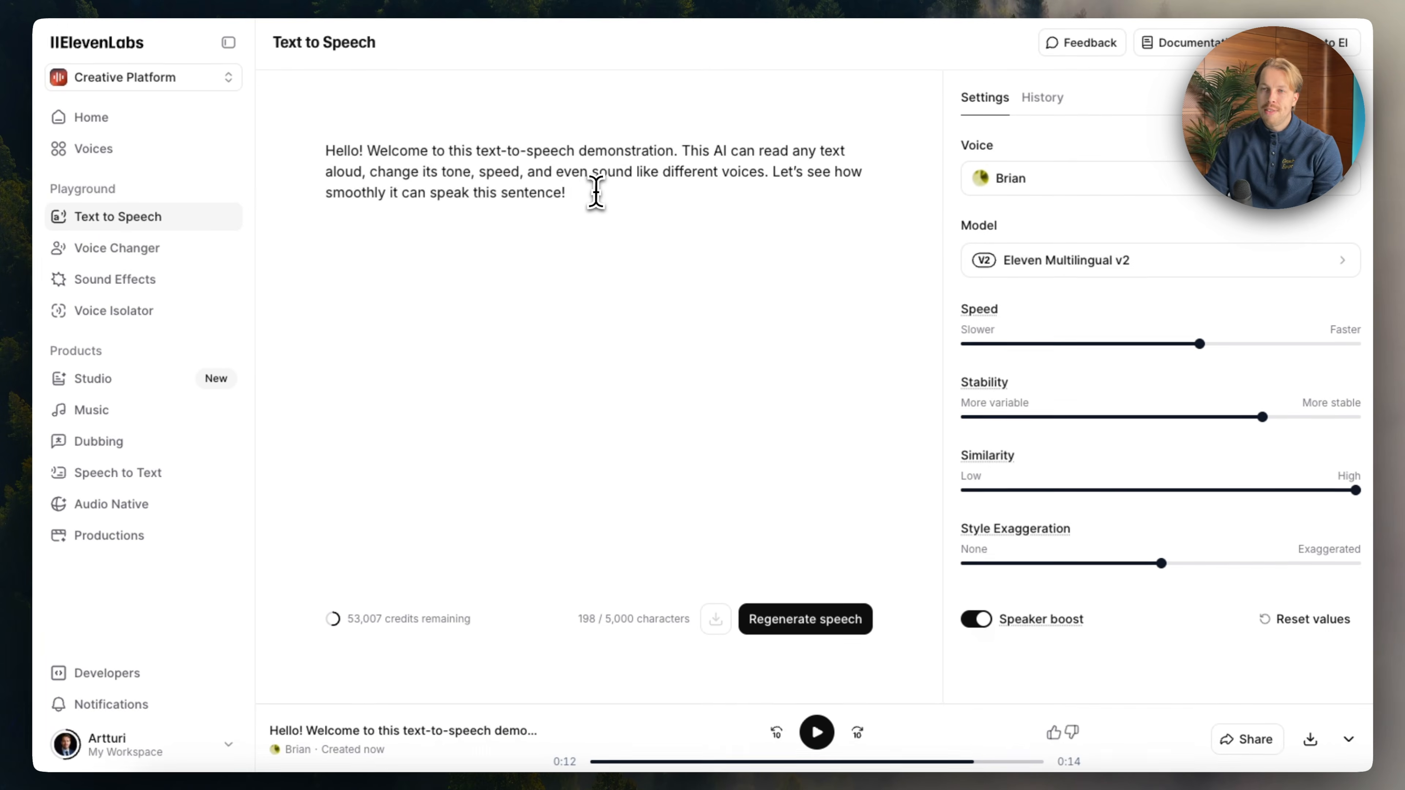
left_click_drag(596, 192, 326, 157)
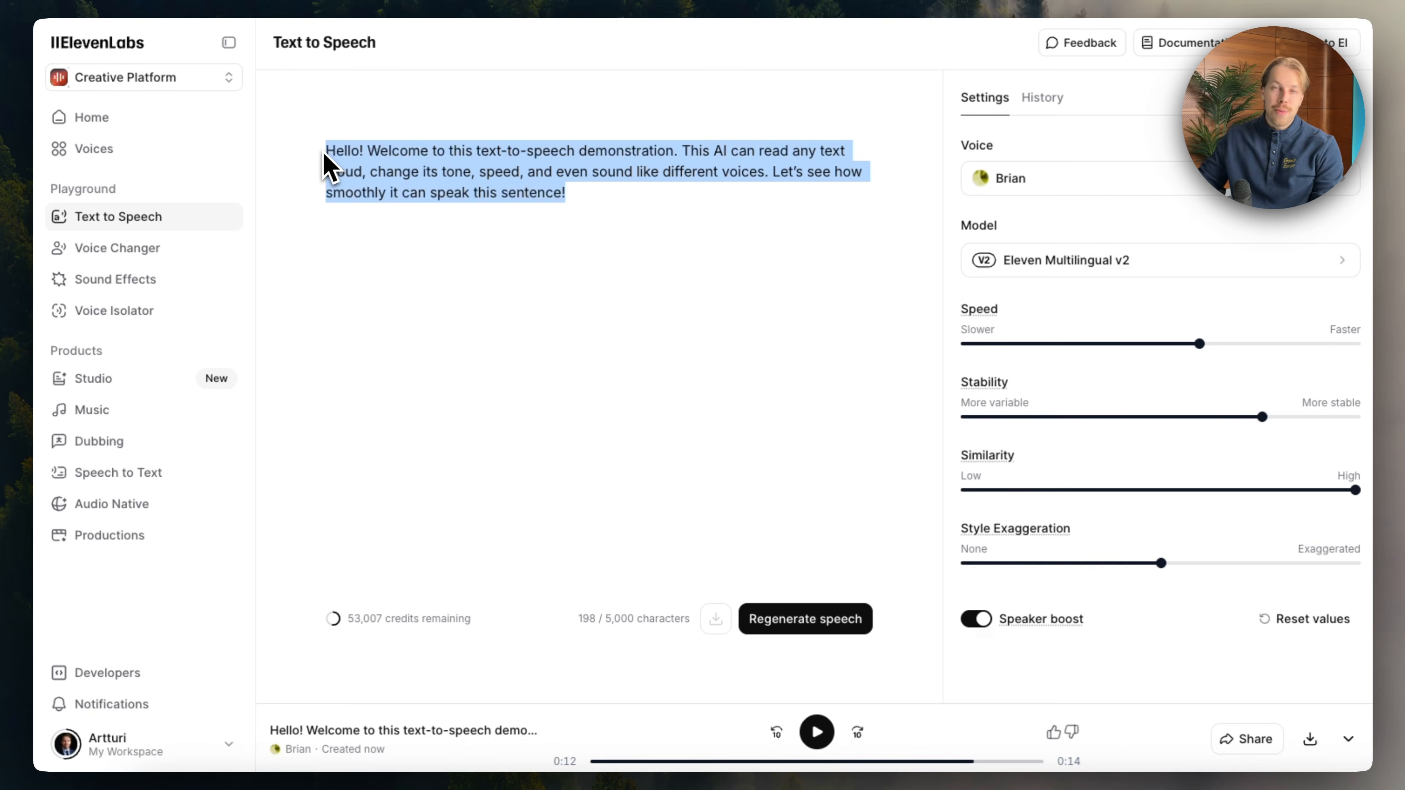
left_click(596, 190)
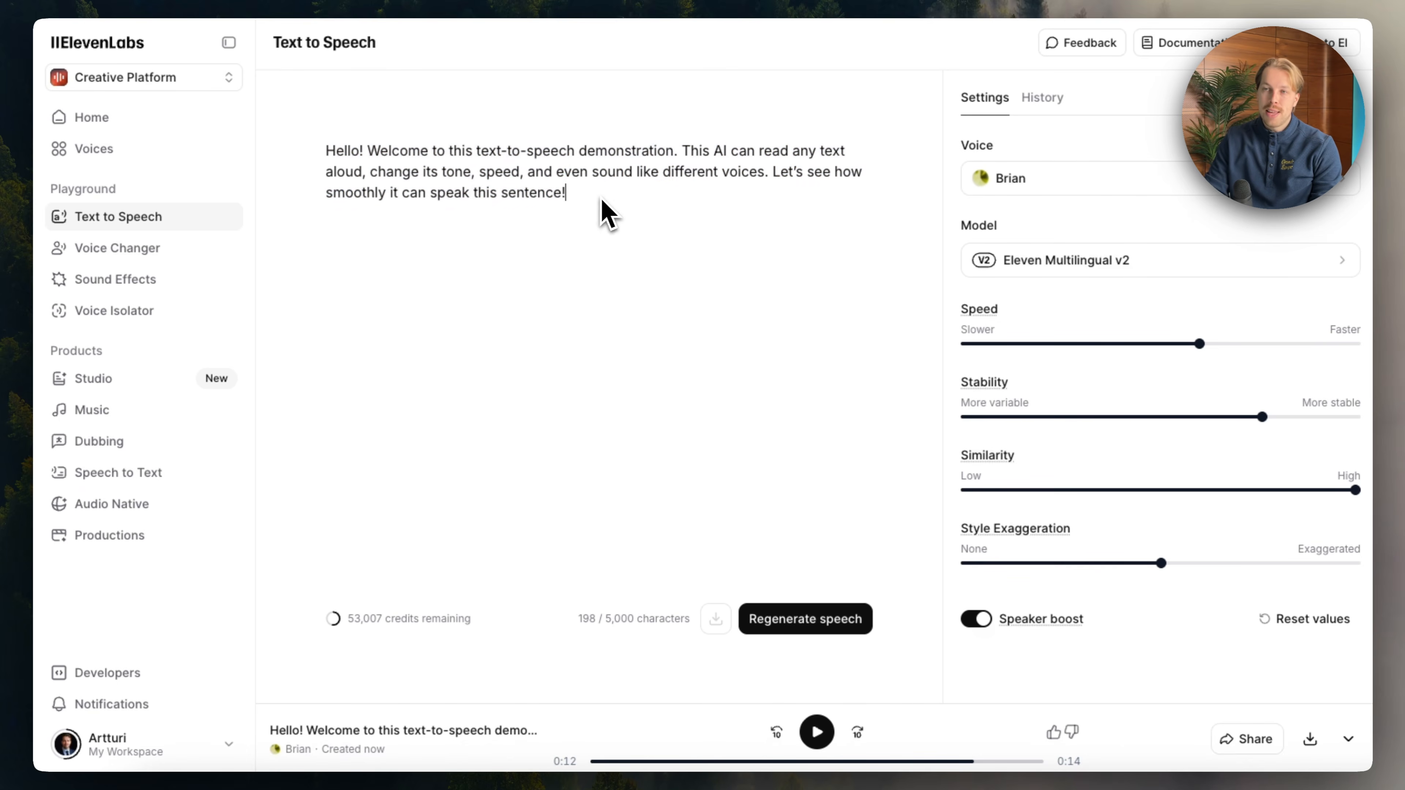
left_click_drag(605, 210, 260, 143)
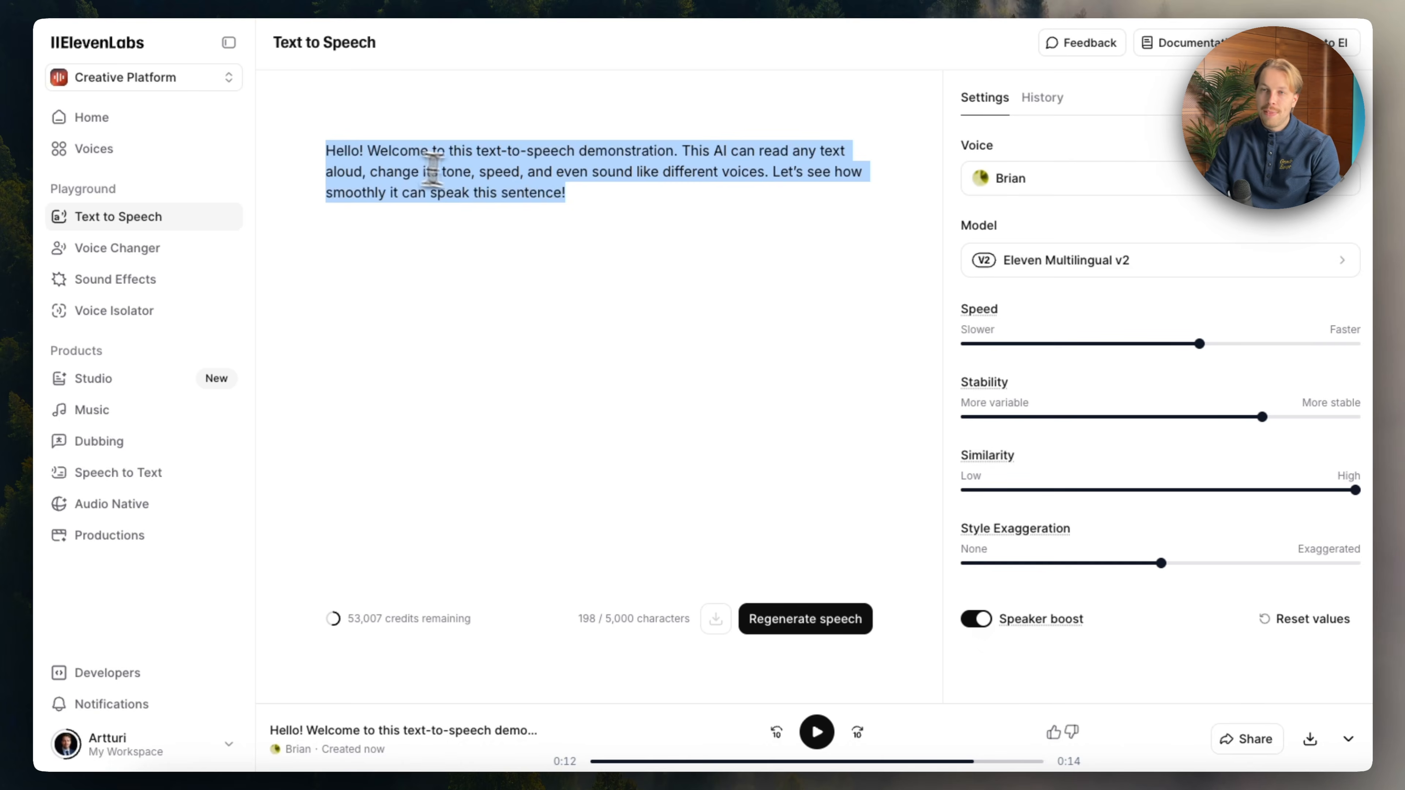
left_click(586, 191)
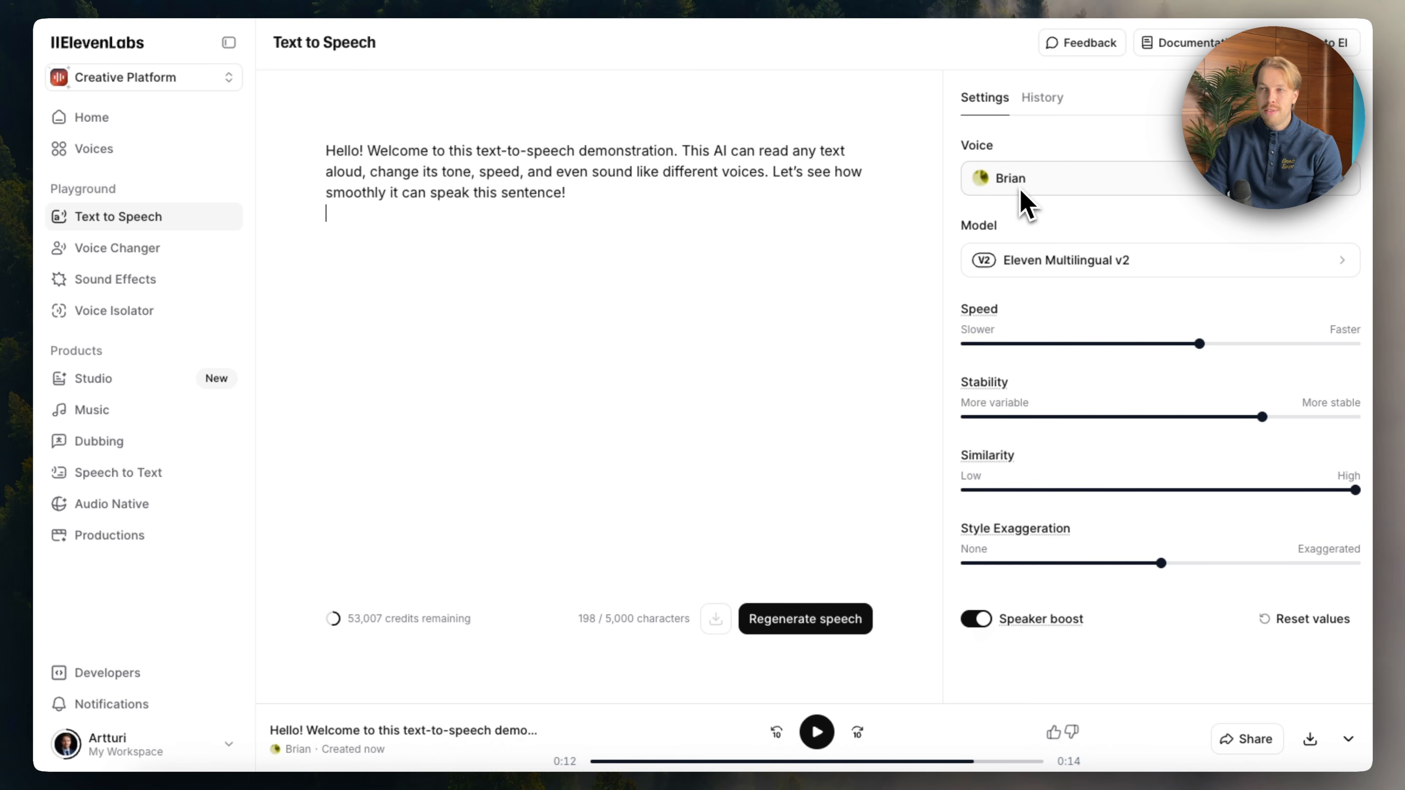
key("Return")
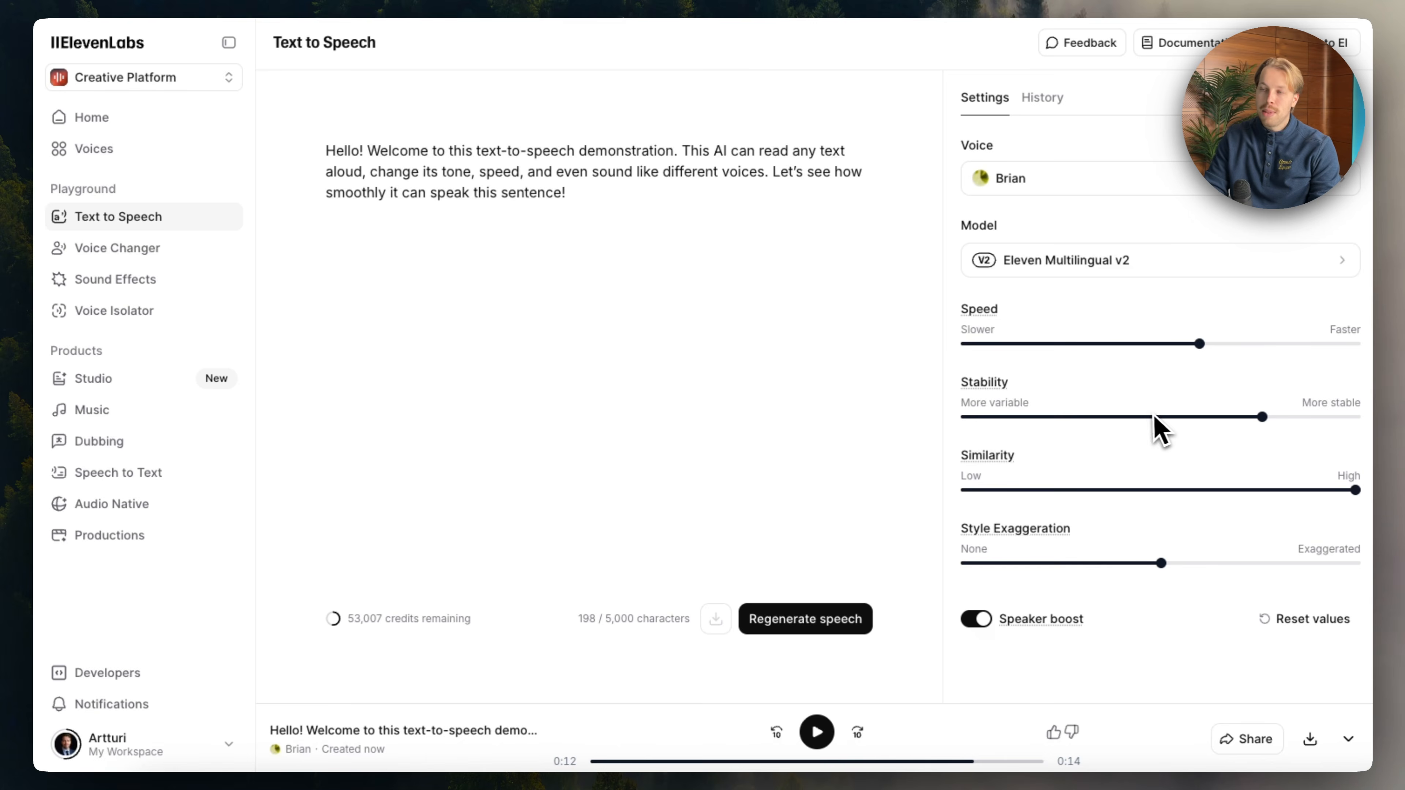
Review the explanations of the Stability, Similarity and Style Exaggeration settings
mouse_move(1258, 421)
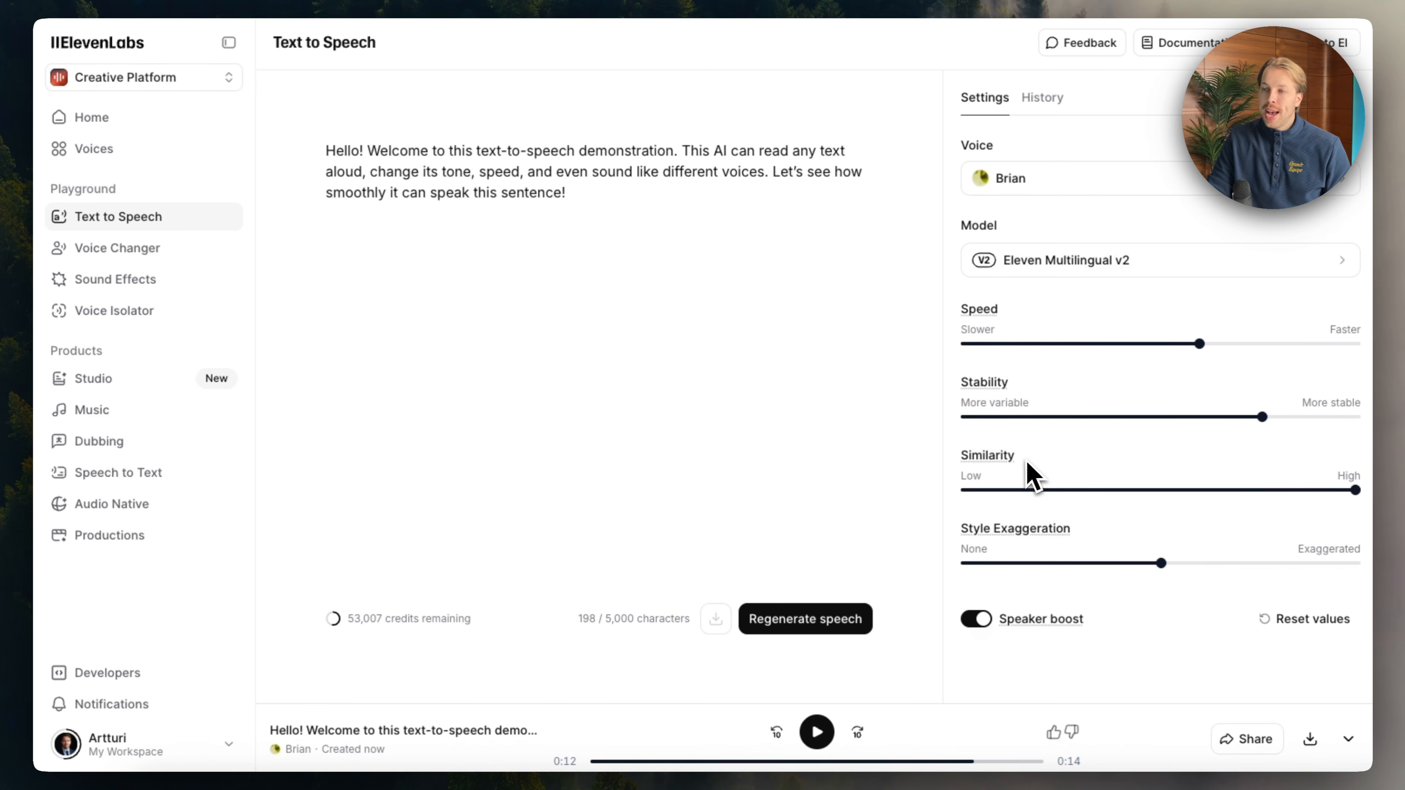
left_click_drag(1032, 460, 949, 458)
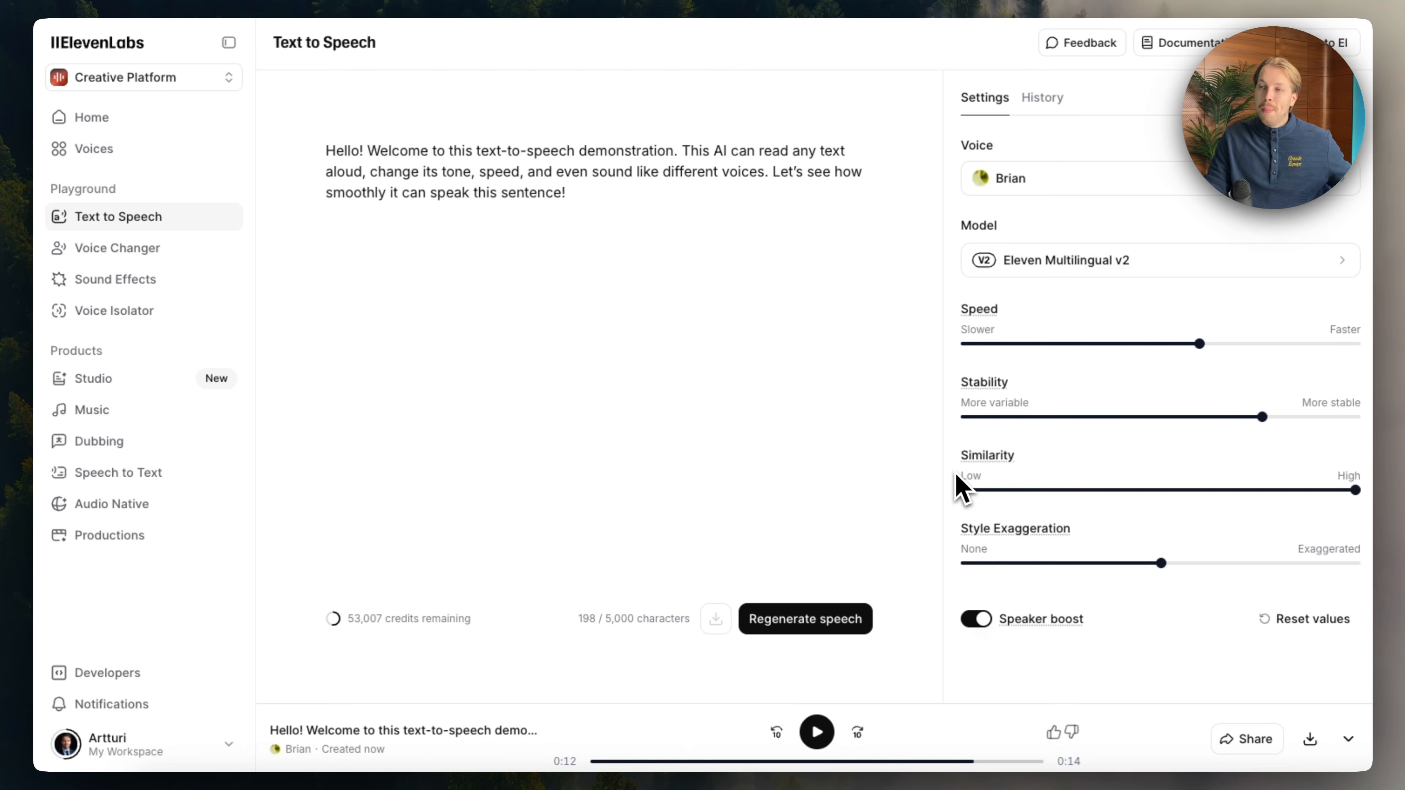
mouse_move(987, 468)
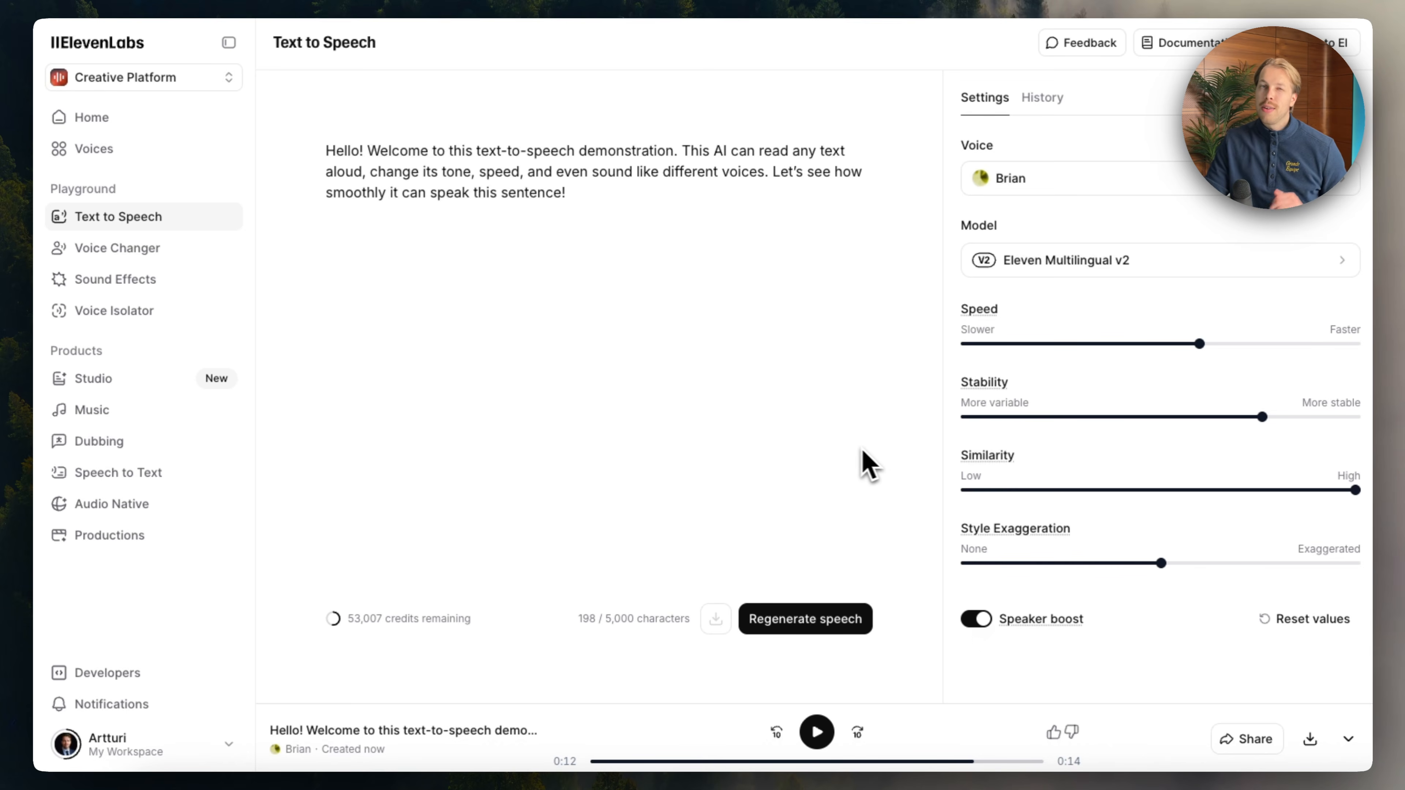
mouse_move(983, 397)
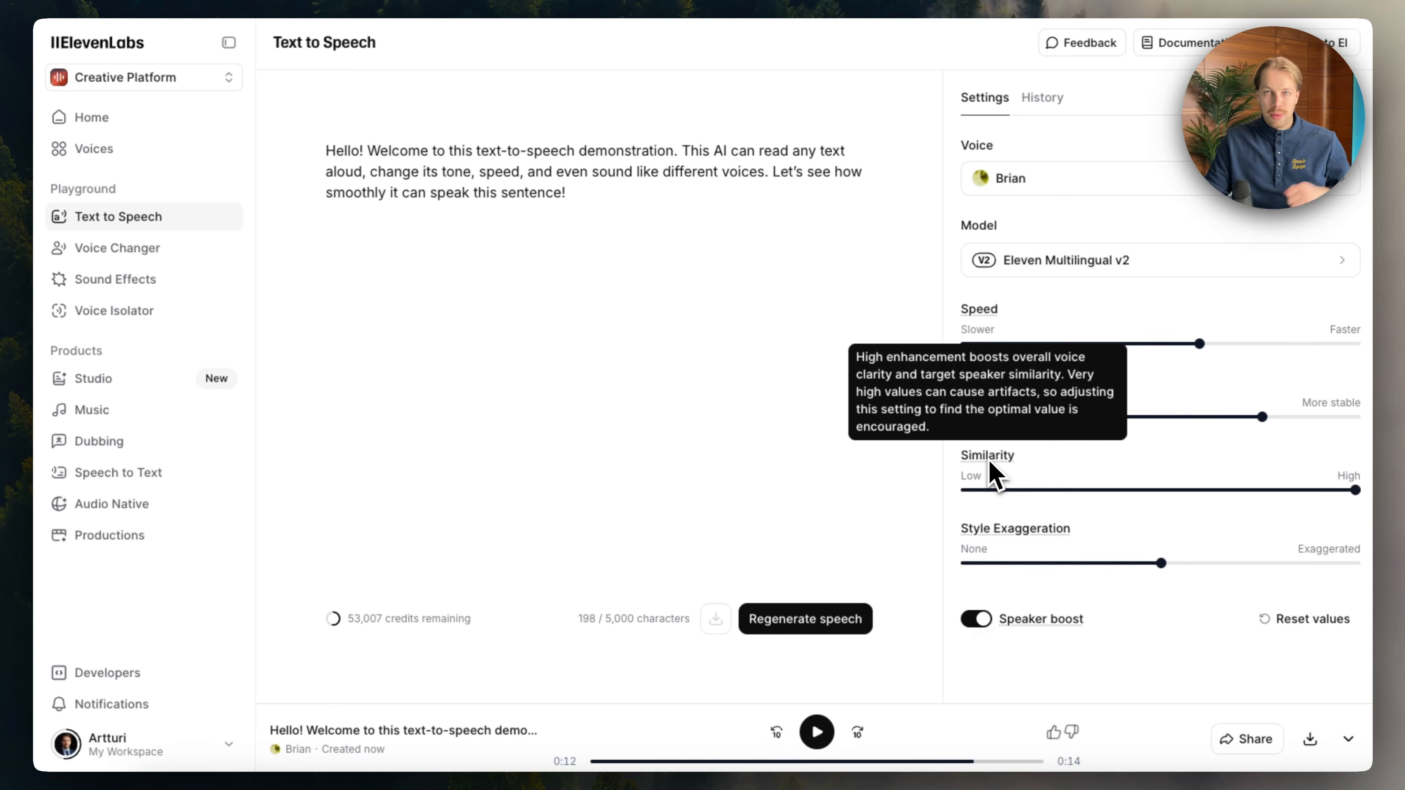
mouse_move(1020, 537)
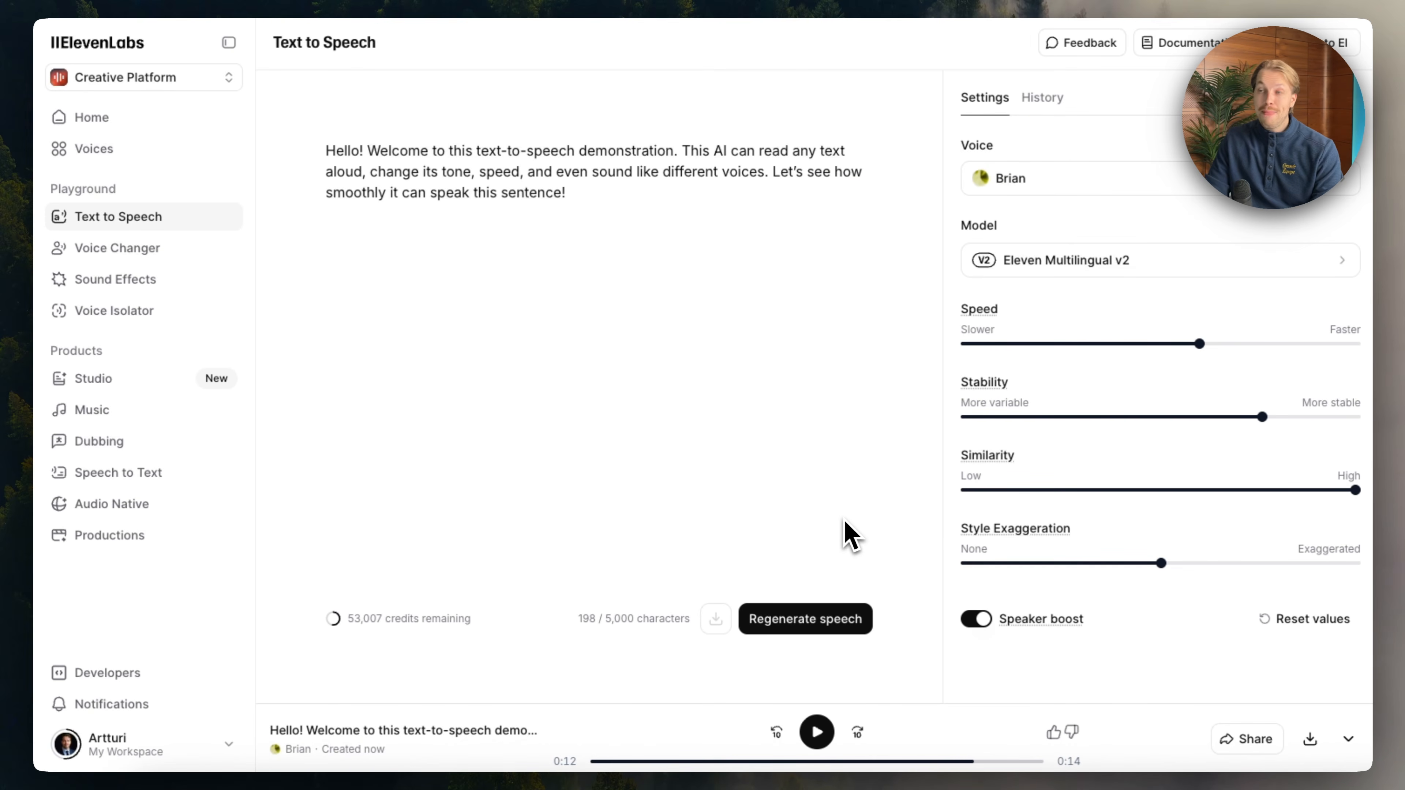
Try the slowest speech speed and the highest Similarity for the Brian voice
mouse_move(1210, 364)
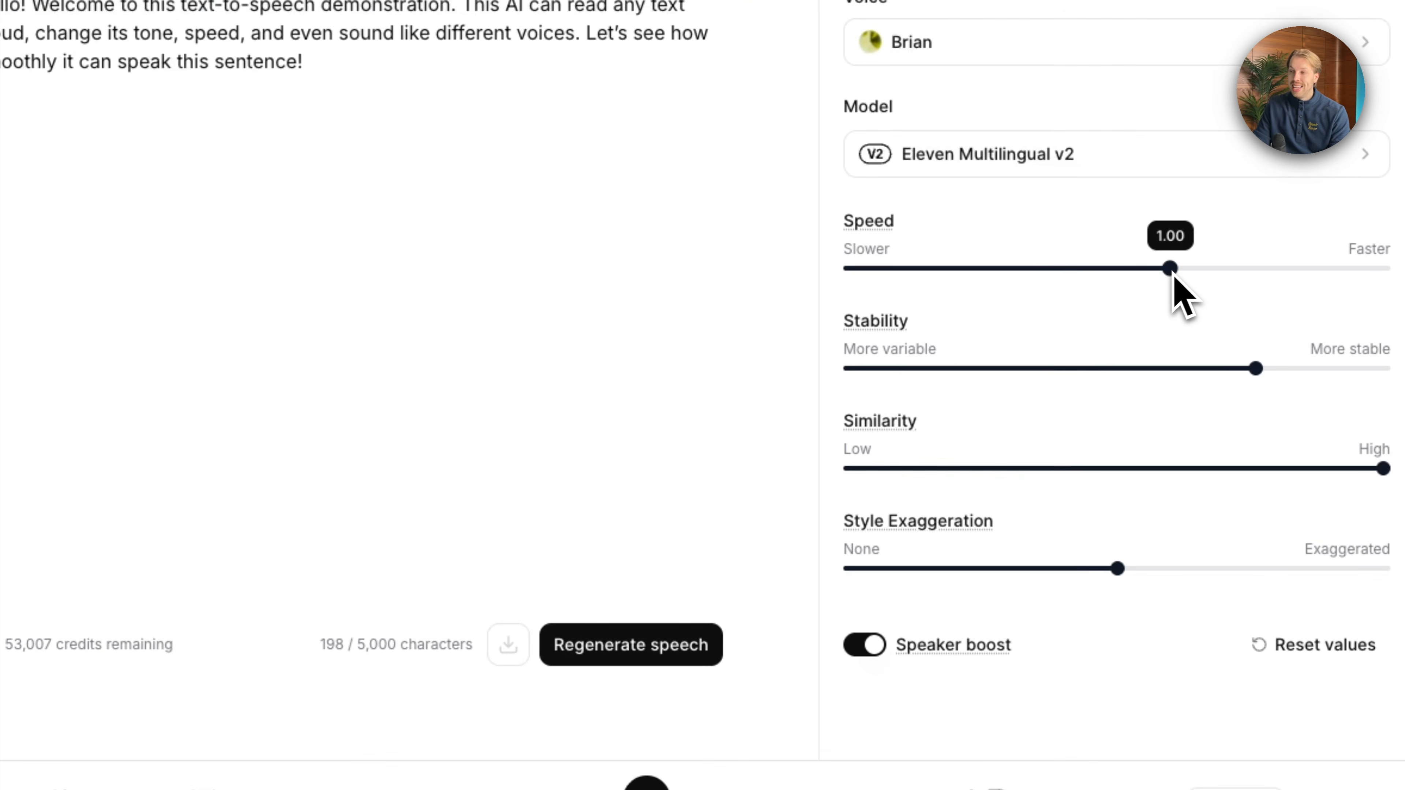
left_click_drag(1174, 277, 838, 278)
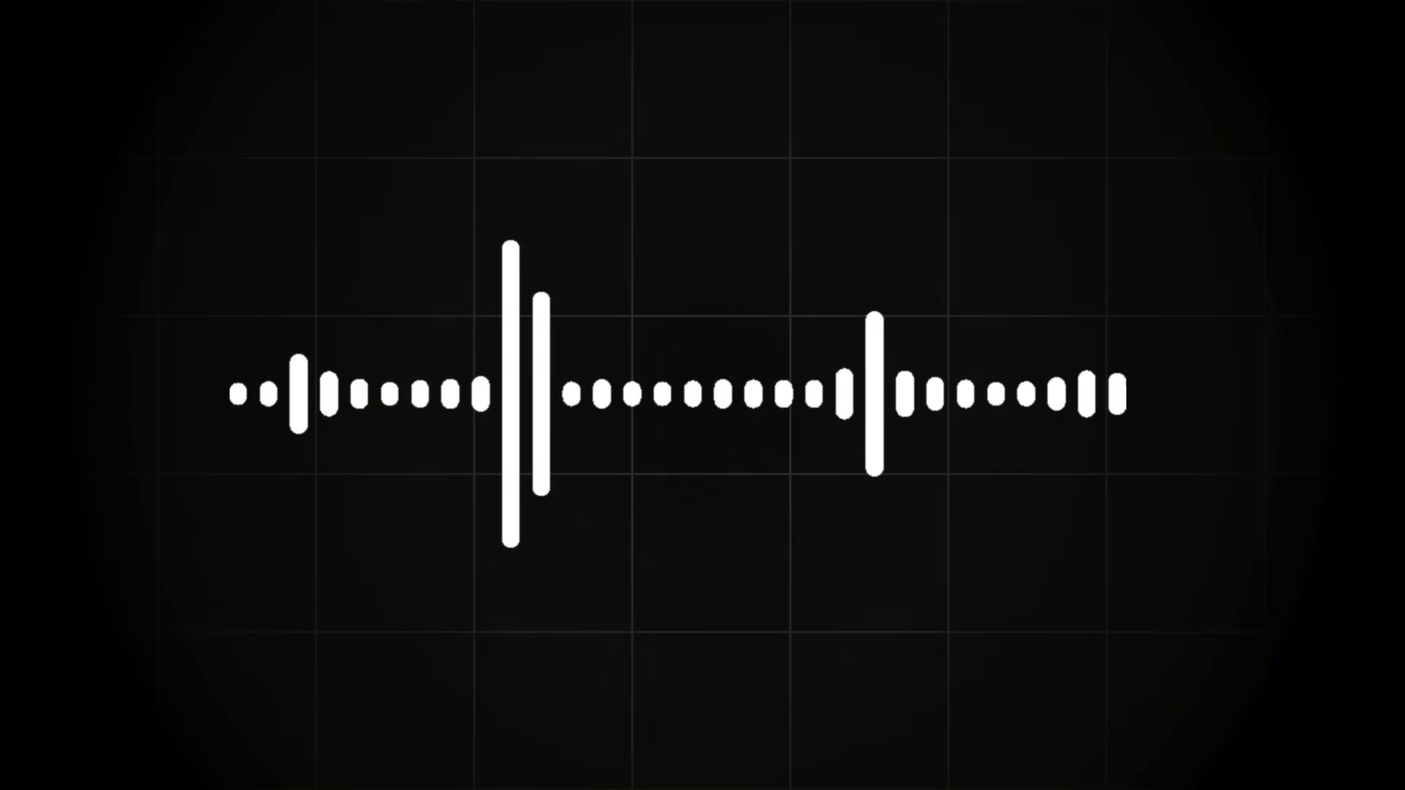
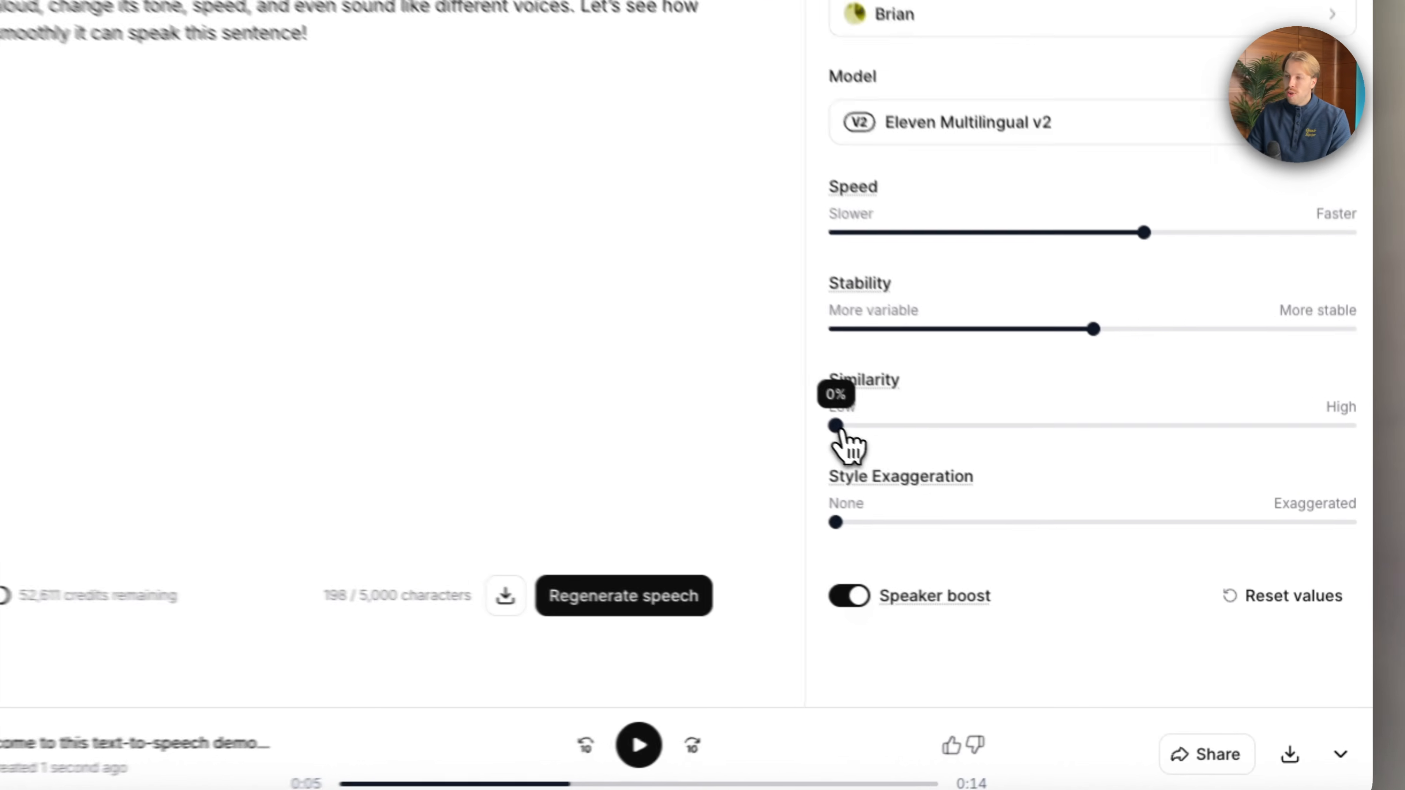
left_click_drag(964, 488, 1355, 488)
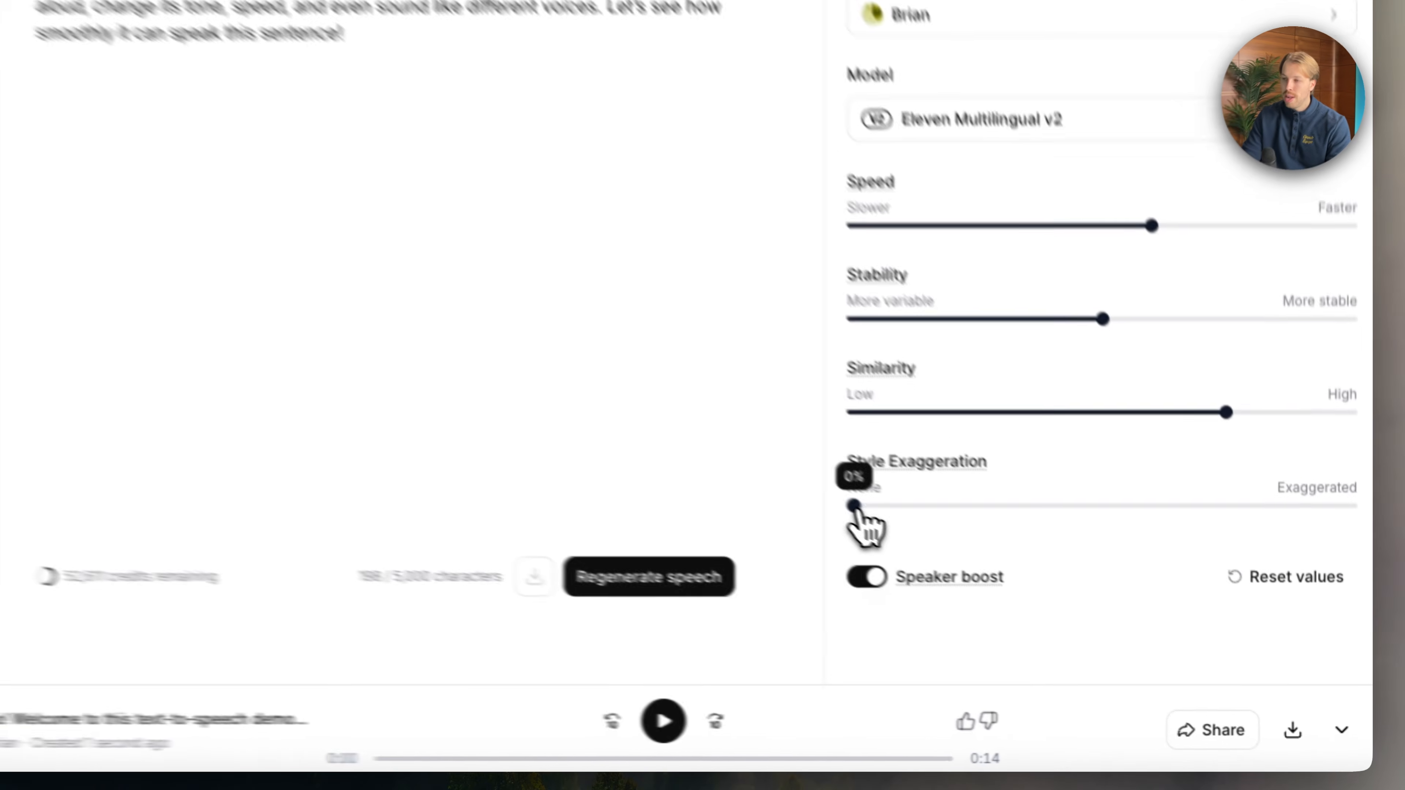
Set the Brian voice's Style Exaggeration to its maximum and check the guidance shown for that setting
left_click_drag(967, 570, 1062, 584)
left_click_drag(947, 512, 1371, 517)
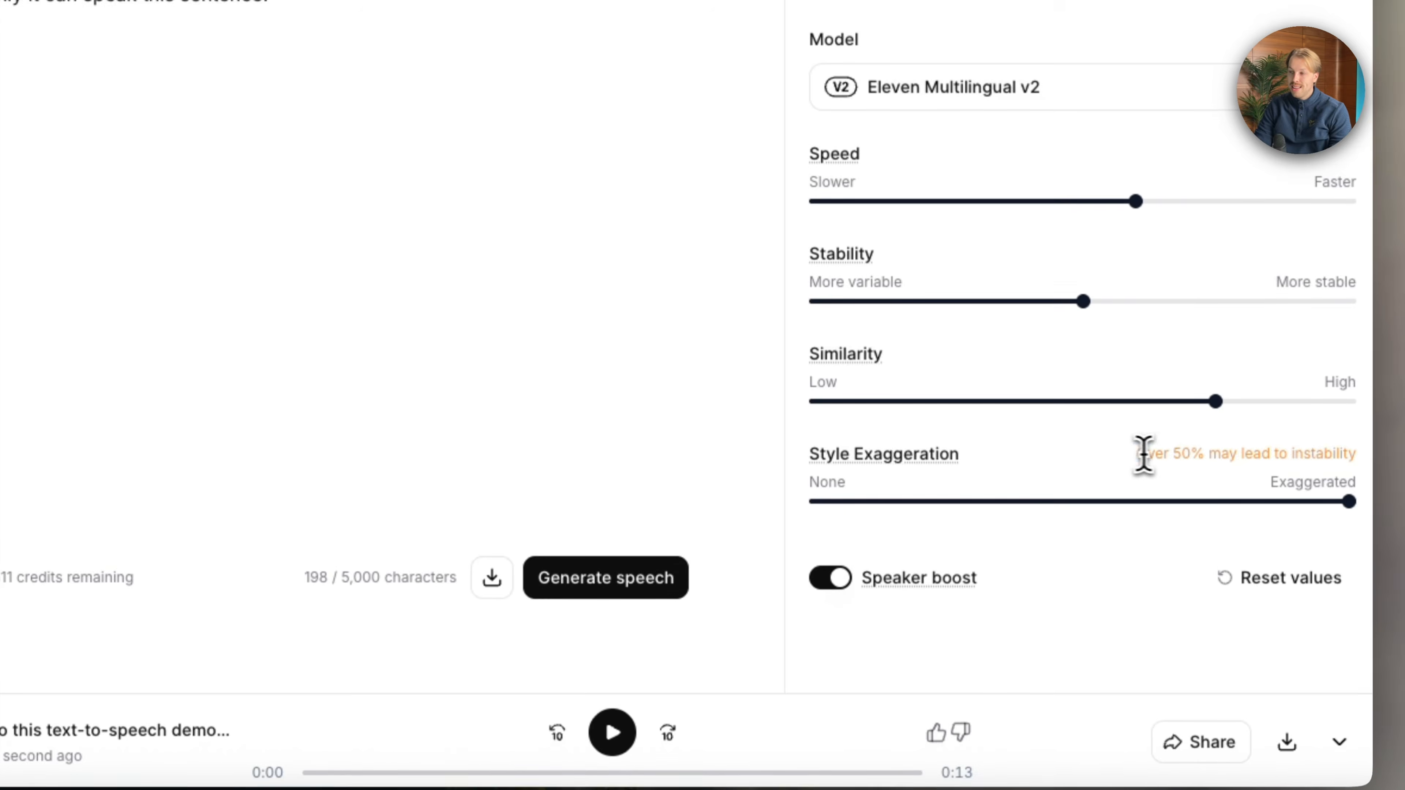
left_click_drag(1138, 453, 1187, 459)
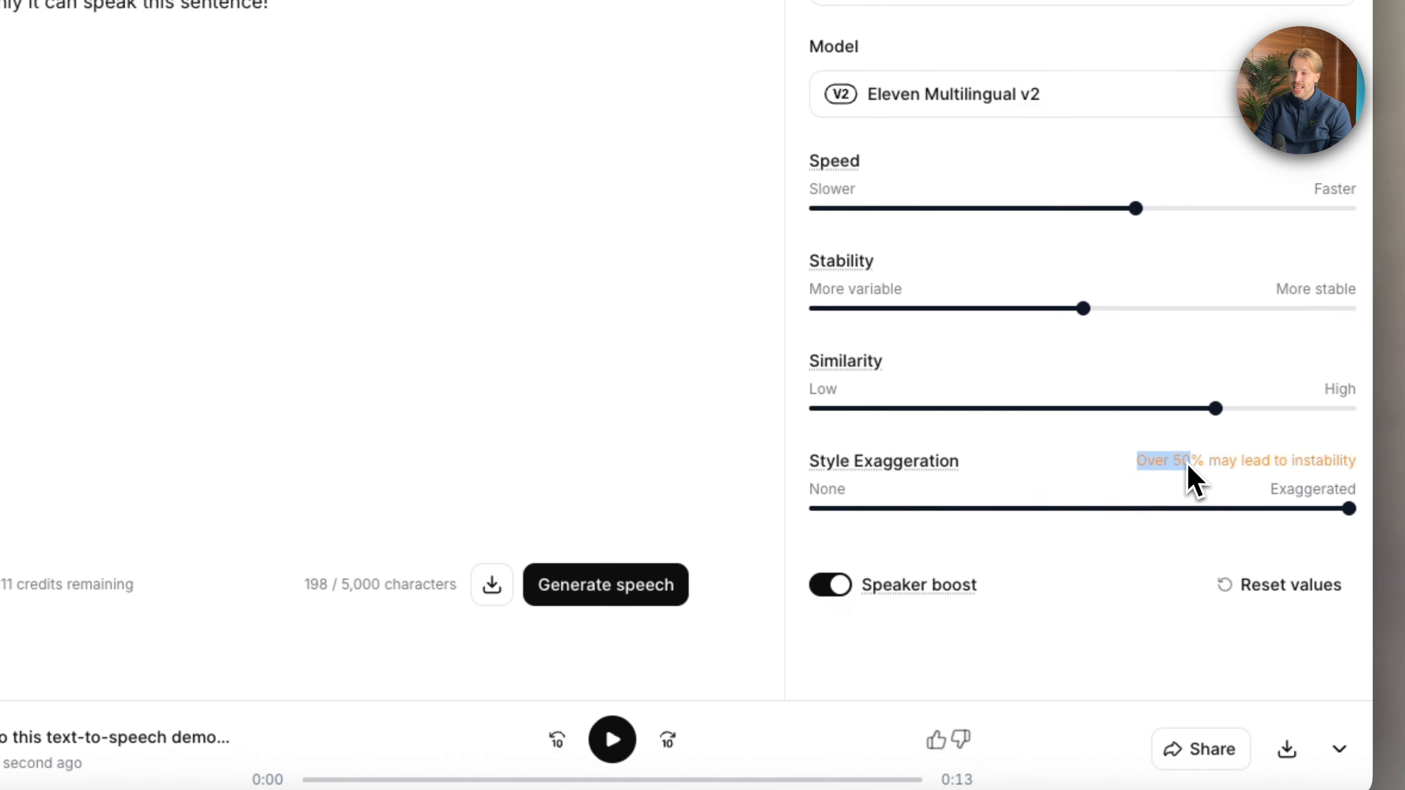
left_click(1199, 467)
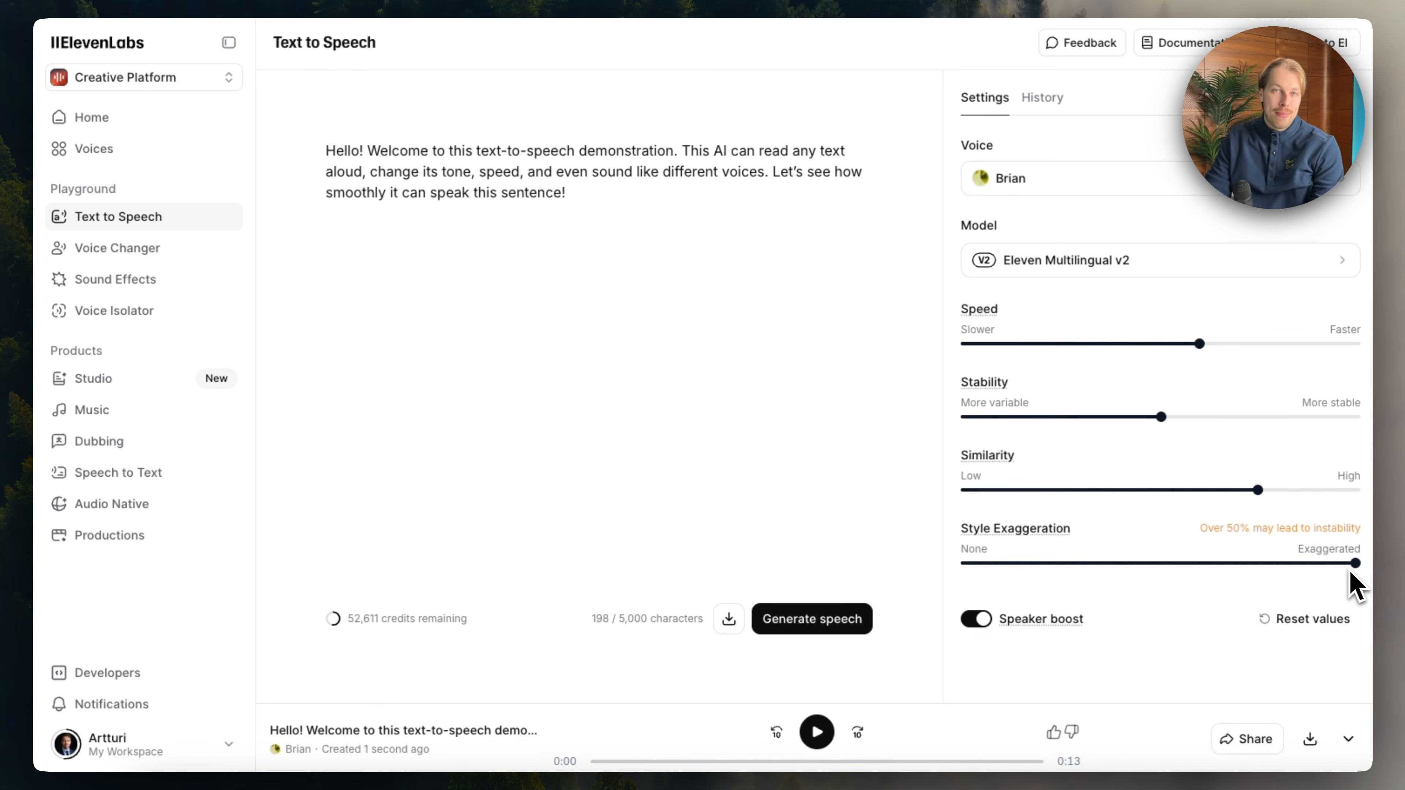
Lower the Brian voice's Style Exaggeration all the way to None
mouse_move(1354, 569)
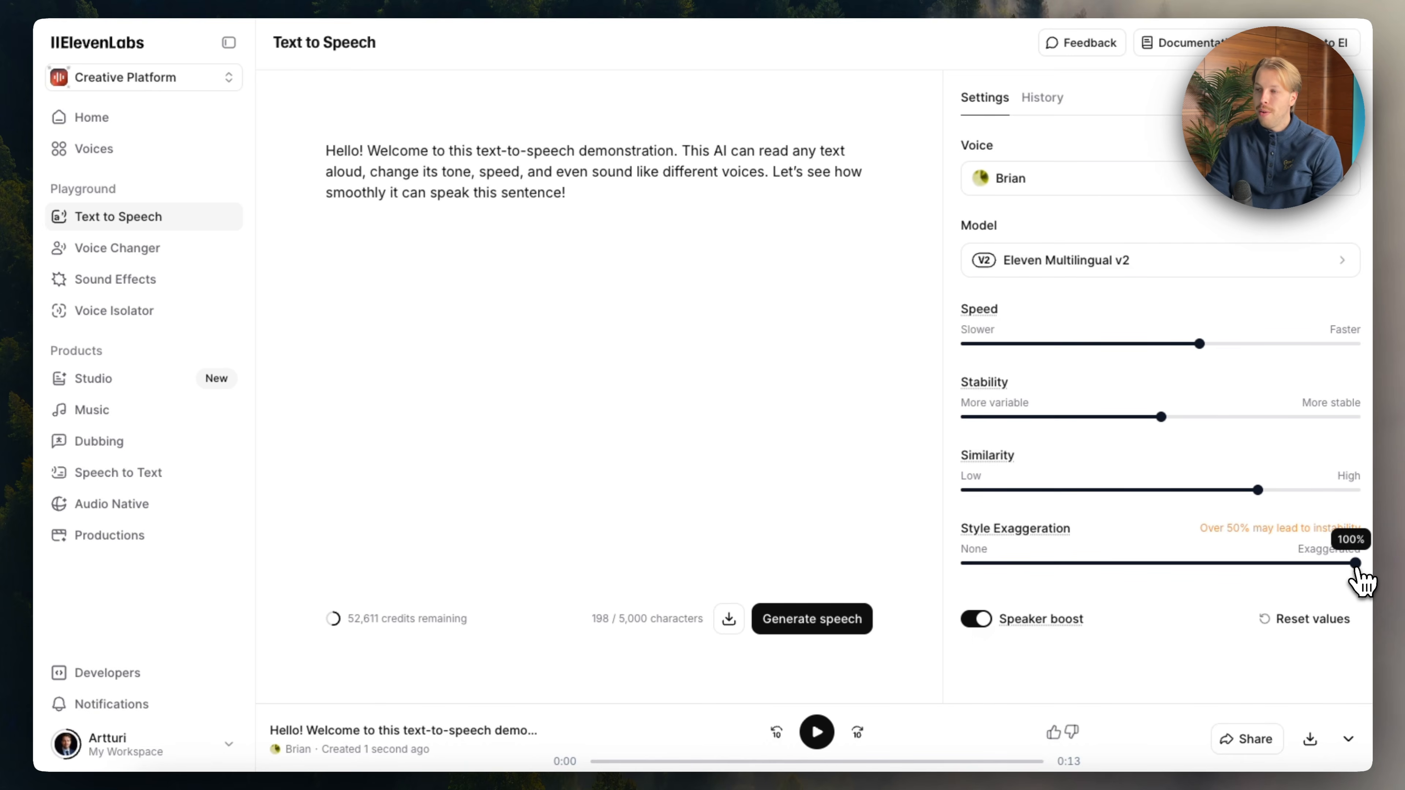
left_click_drag(1354, 565, 944, 562)
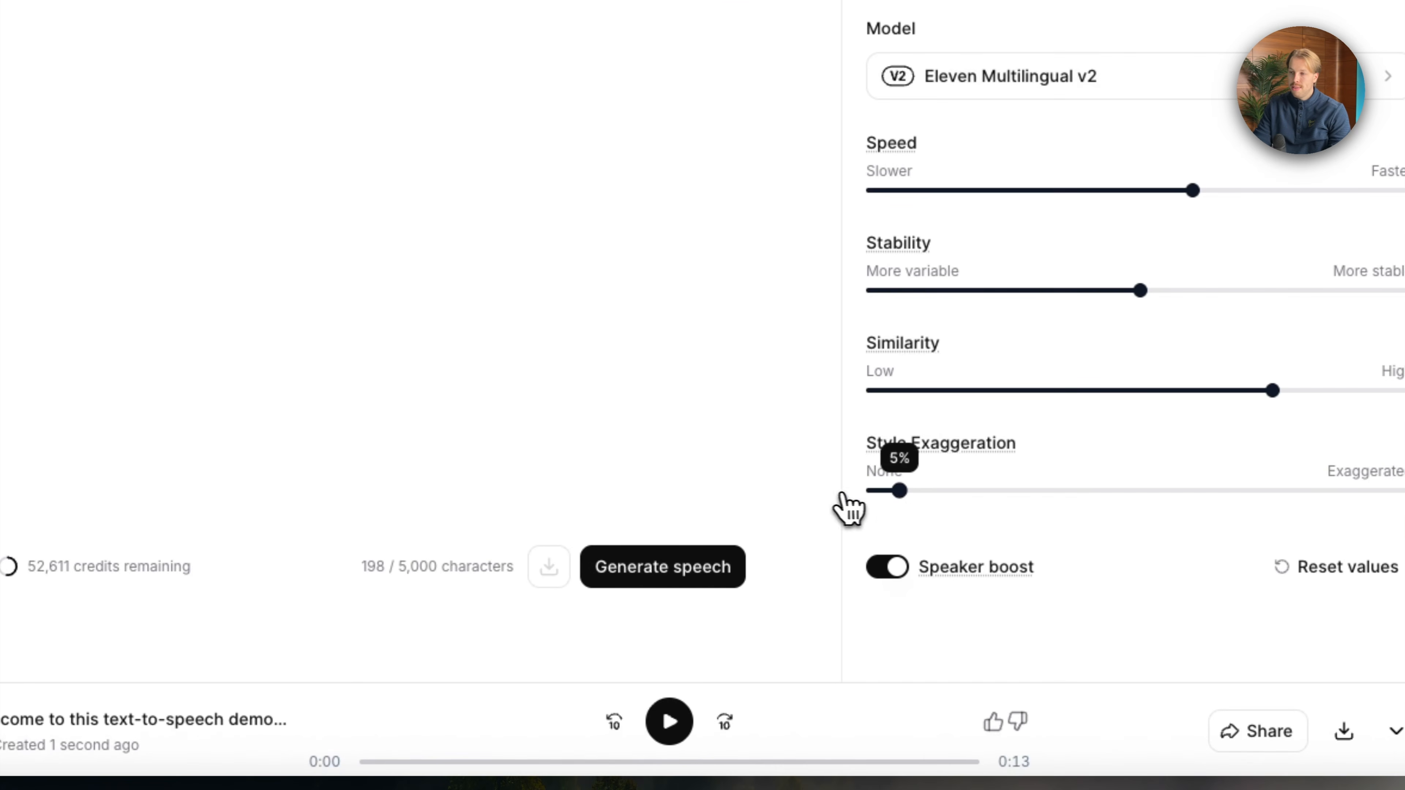
left_click_drag(841, 495, 870, 494)
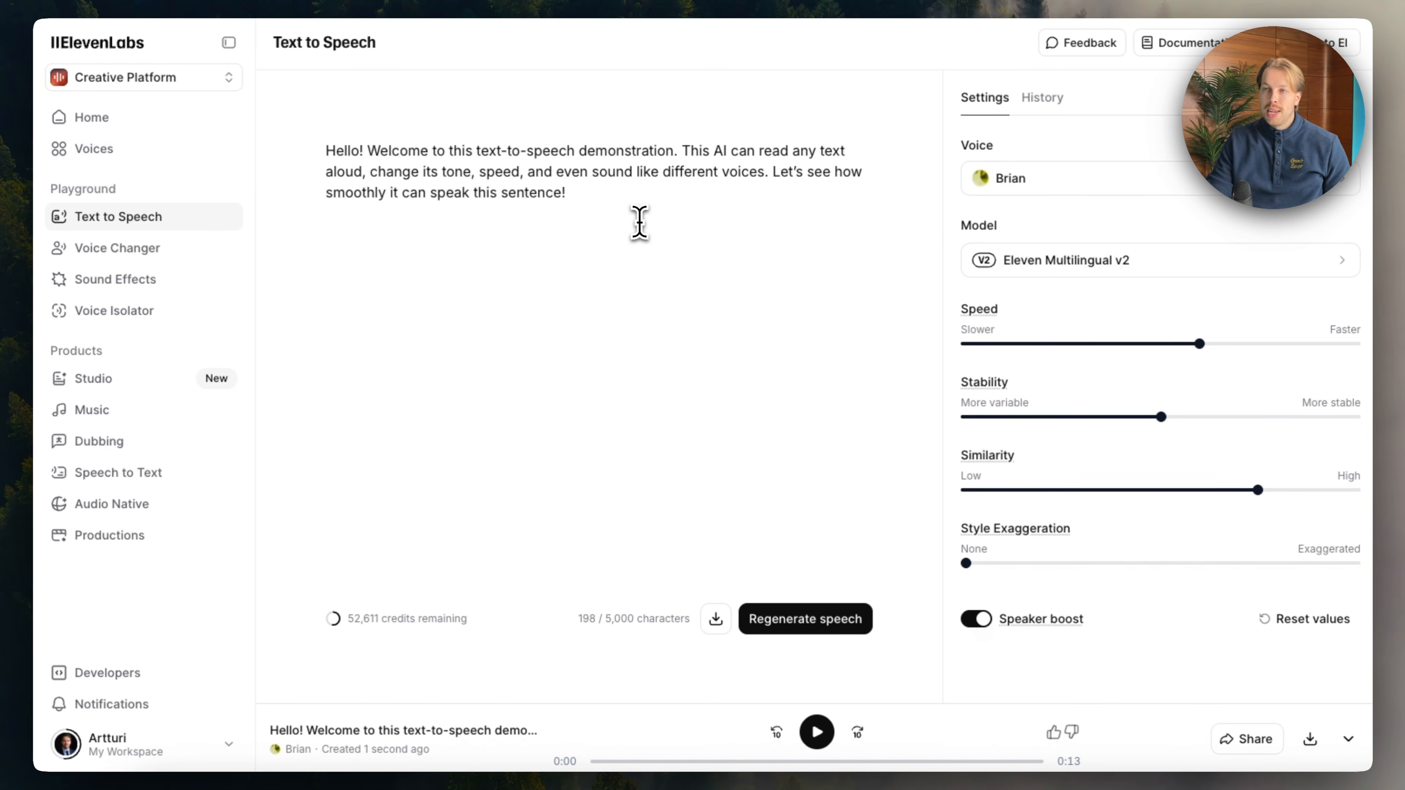
Switch the speech model for the demonstration text to Eleven v3 (alpha)
left_click_drag(682, 150, 693, 151)
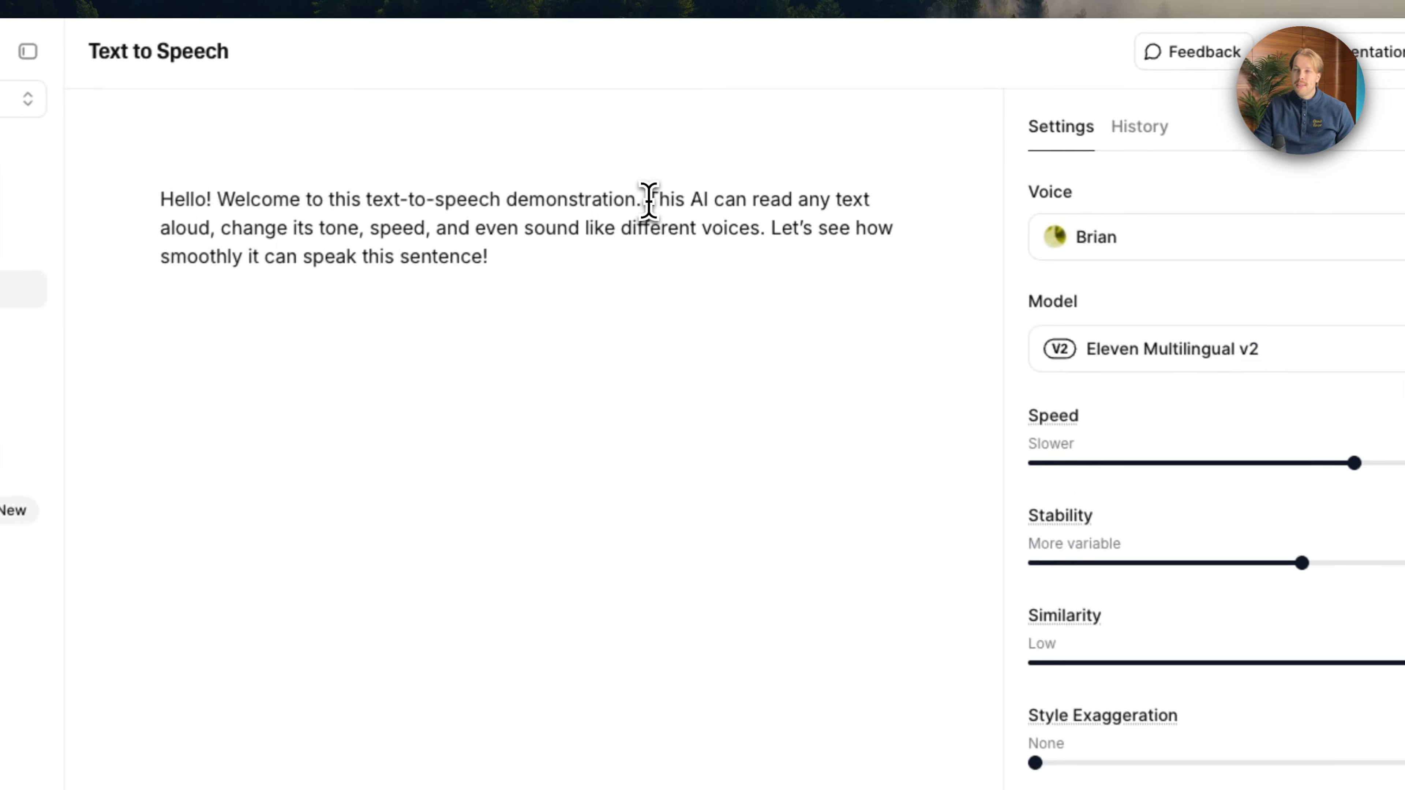
left_click(829, 203)
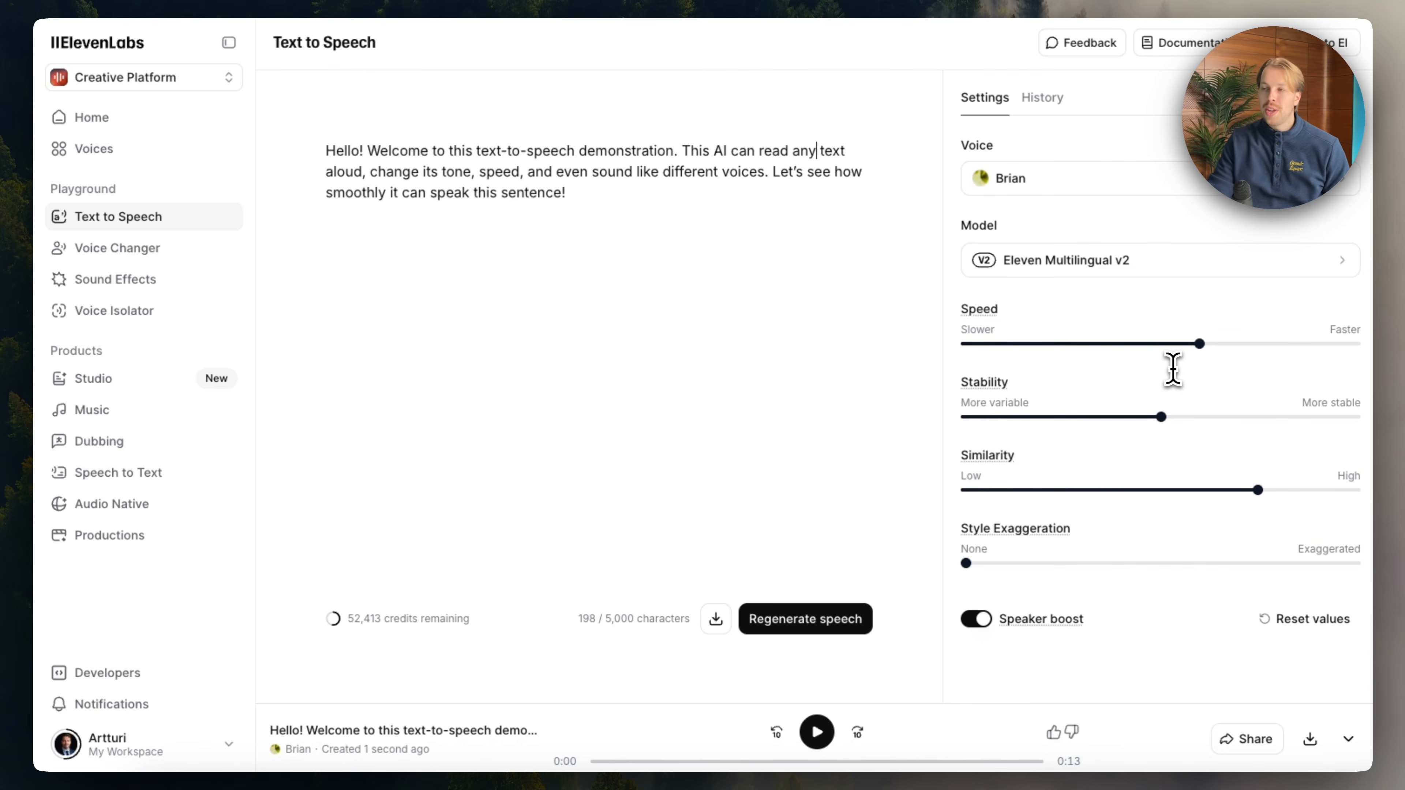
left_click(1167, 264)
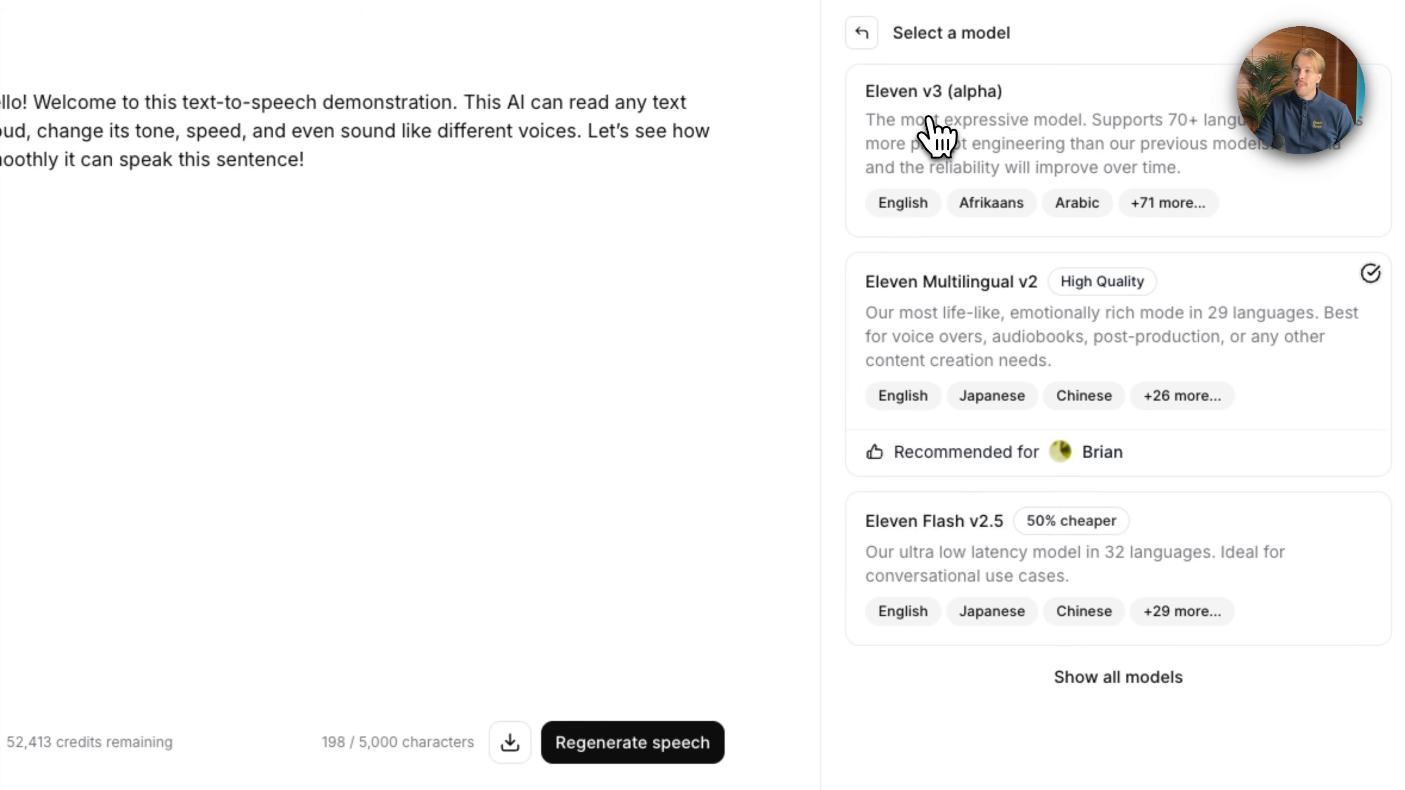
left_click(931, 127)
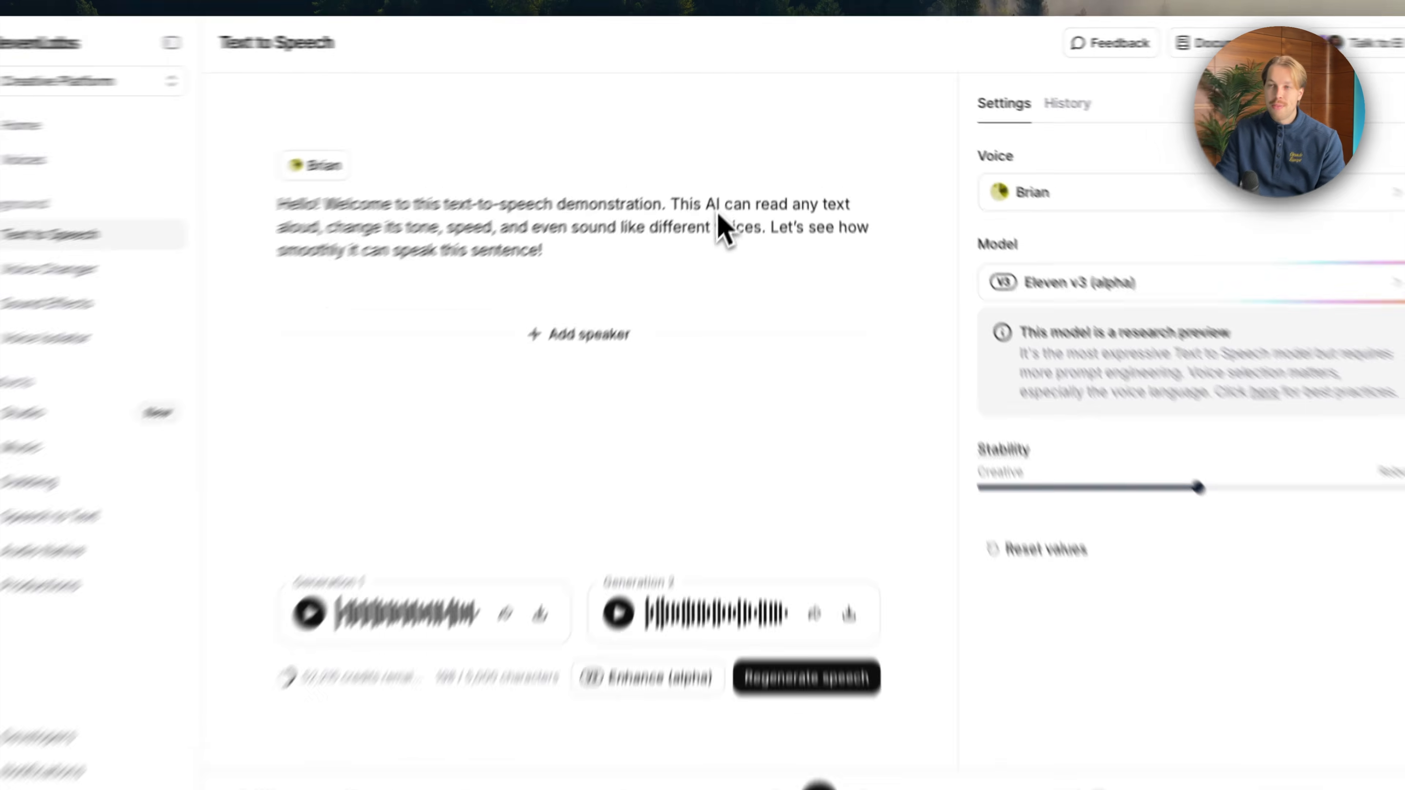
Switch to Eleven Multilingual v2 and back to Eleven v3 (alpha) to compare their available settings
left_click_drag(639, 239, 702, 244)
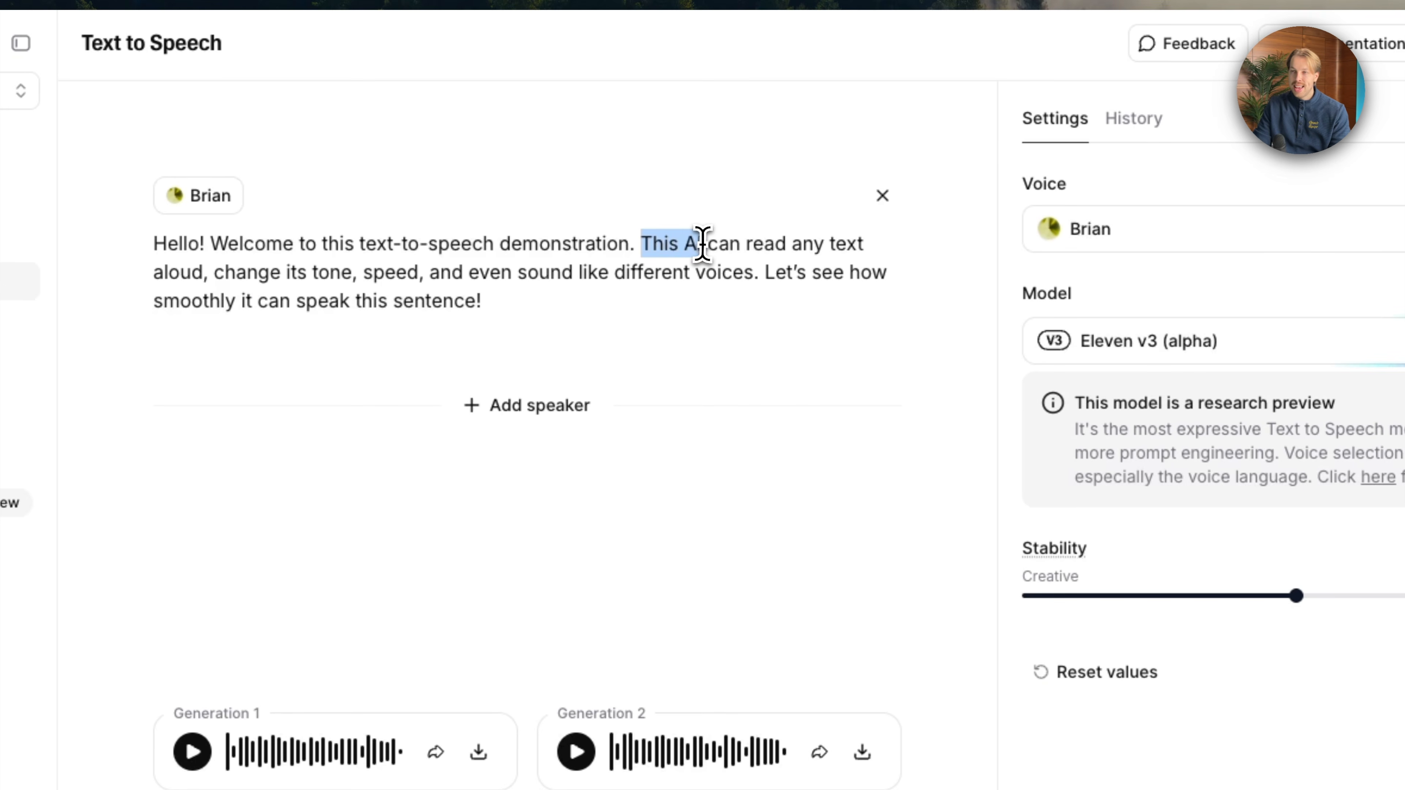
left_click(783, 241)
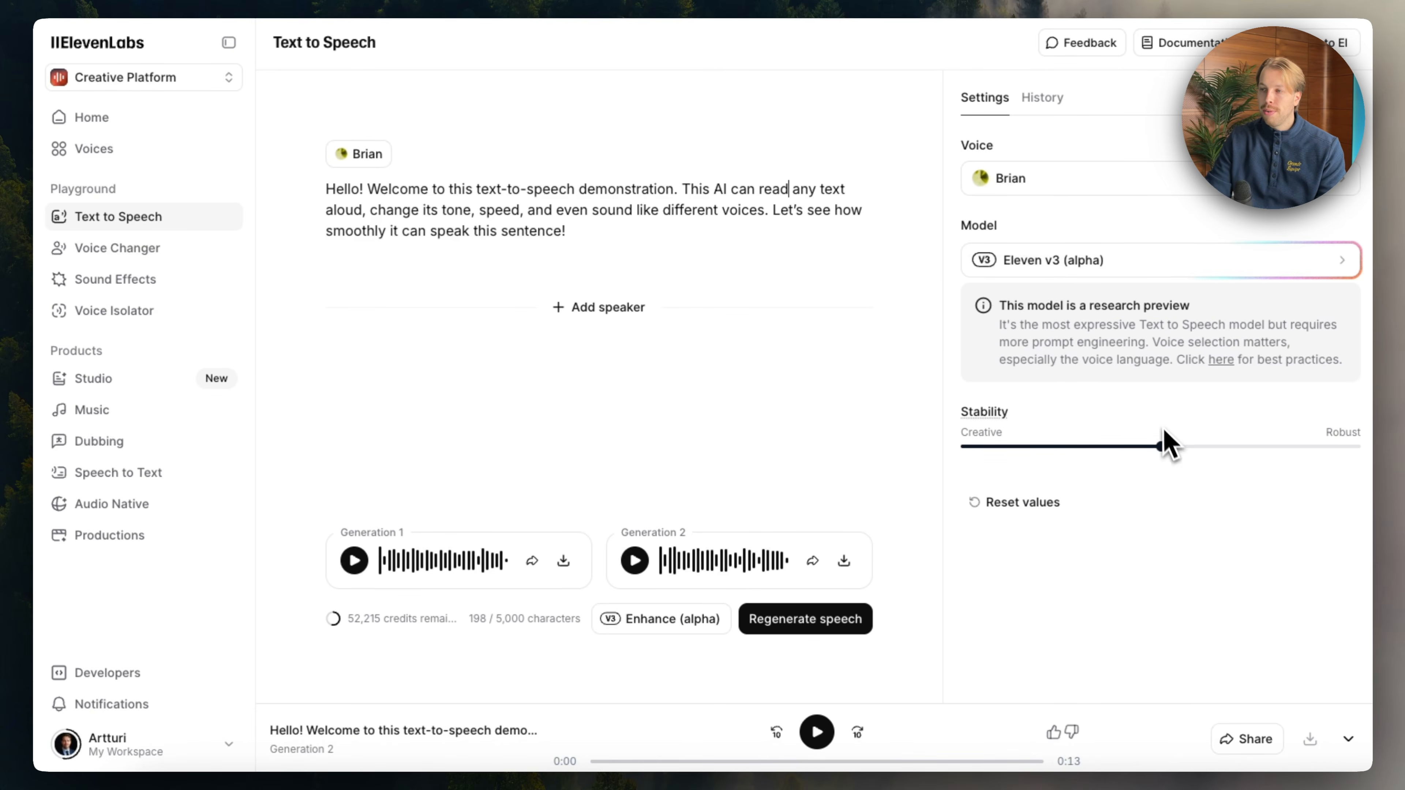
left_click(1132, 262)
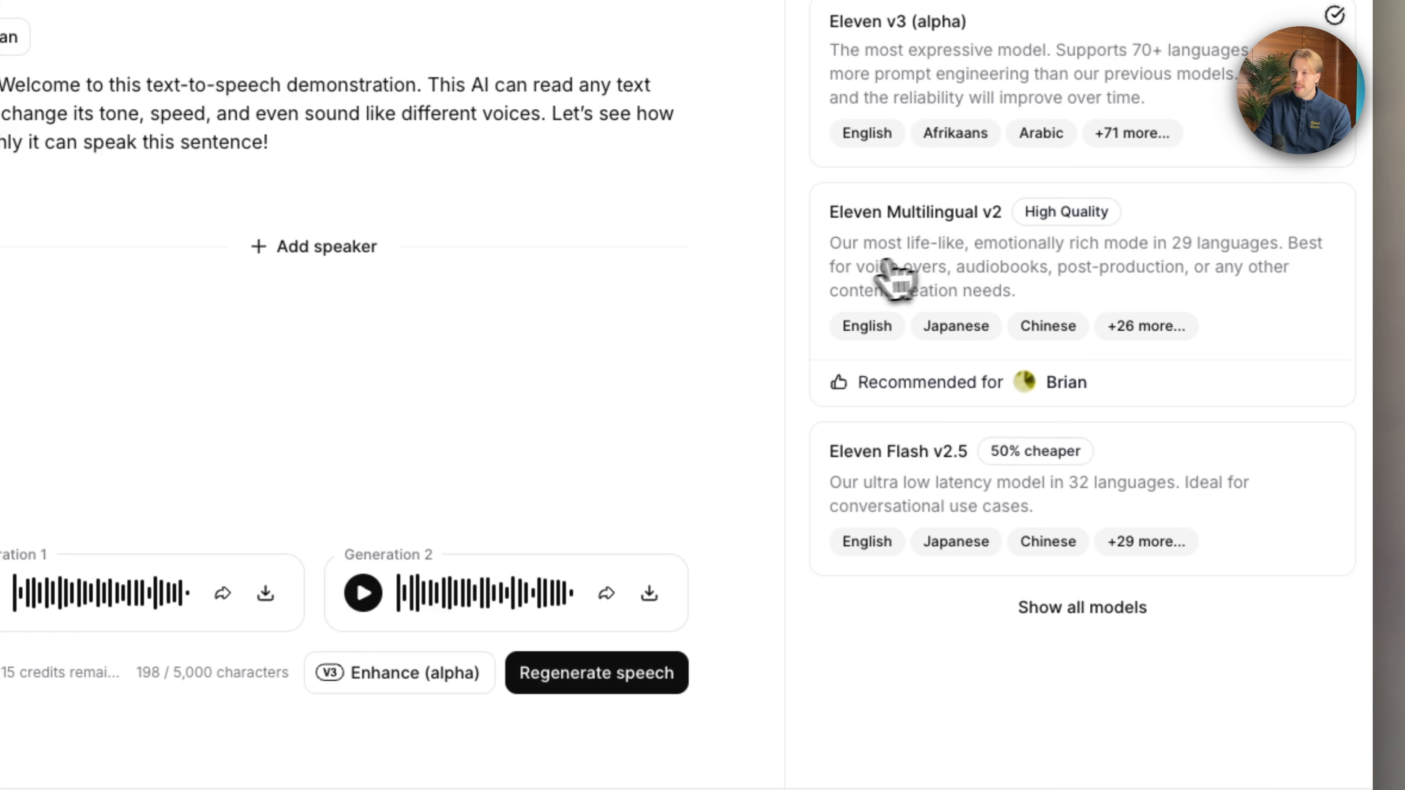
left_click(911, 260)
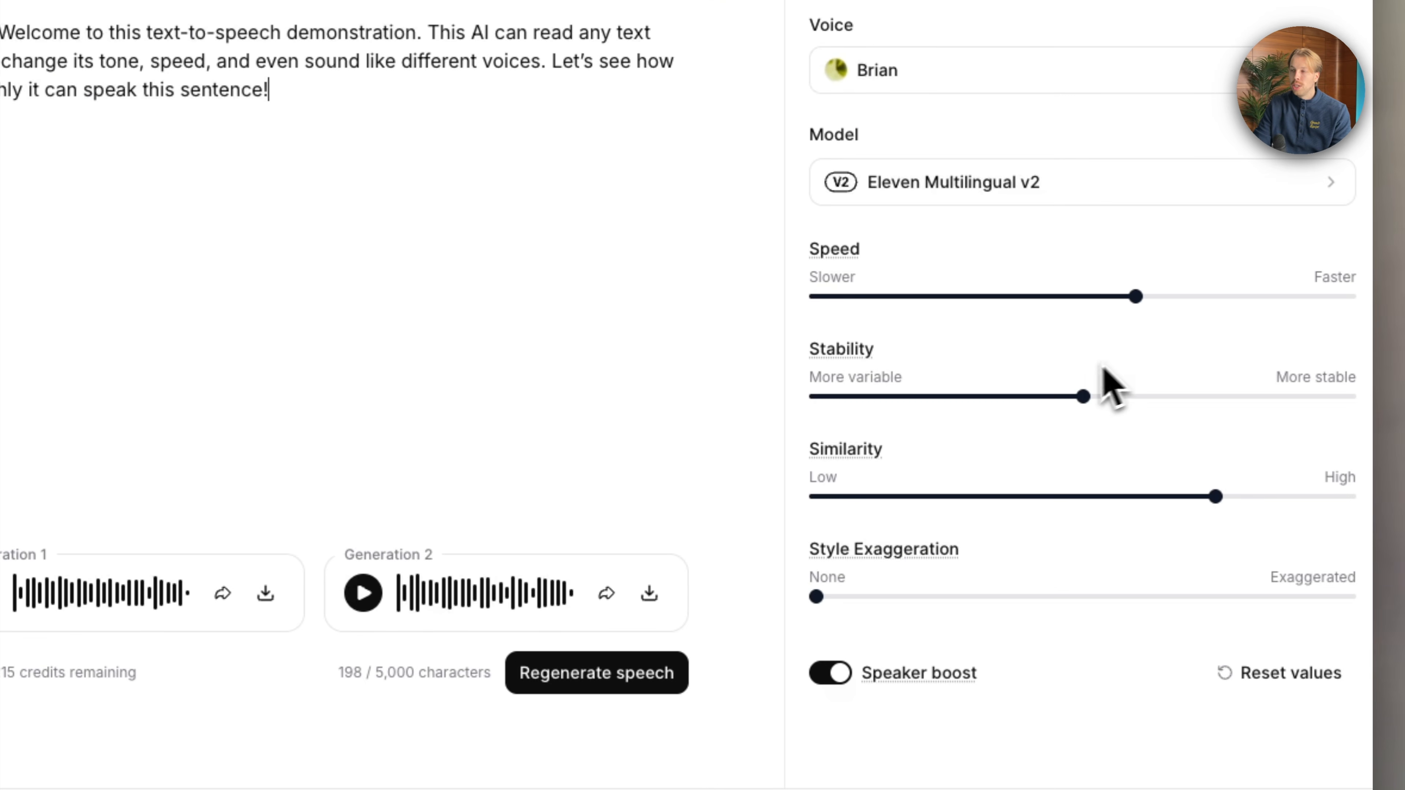
left_click(996, 181)
left_click(955, 67)
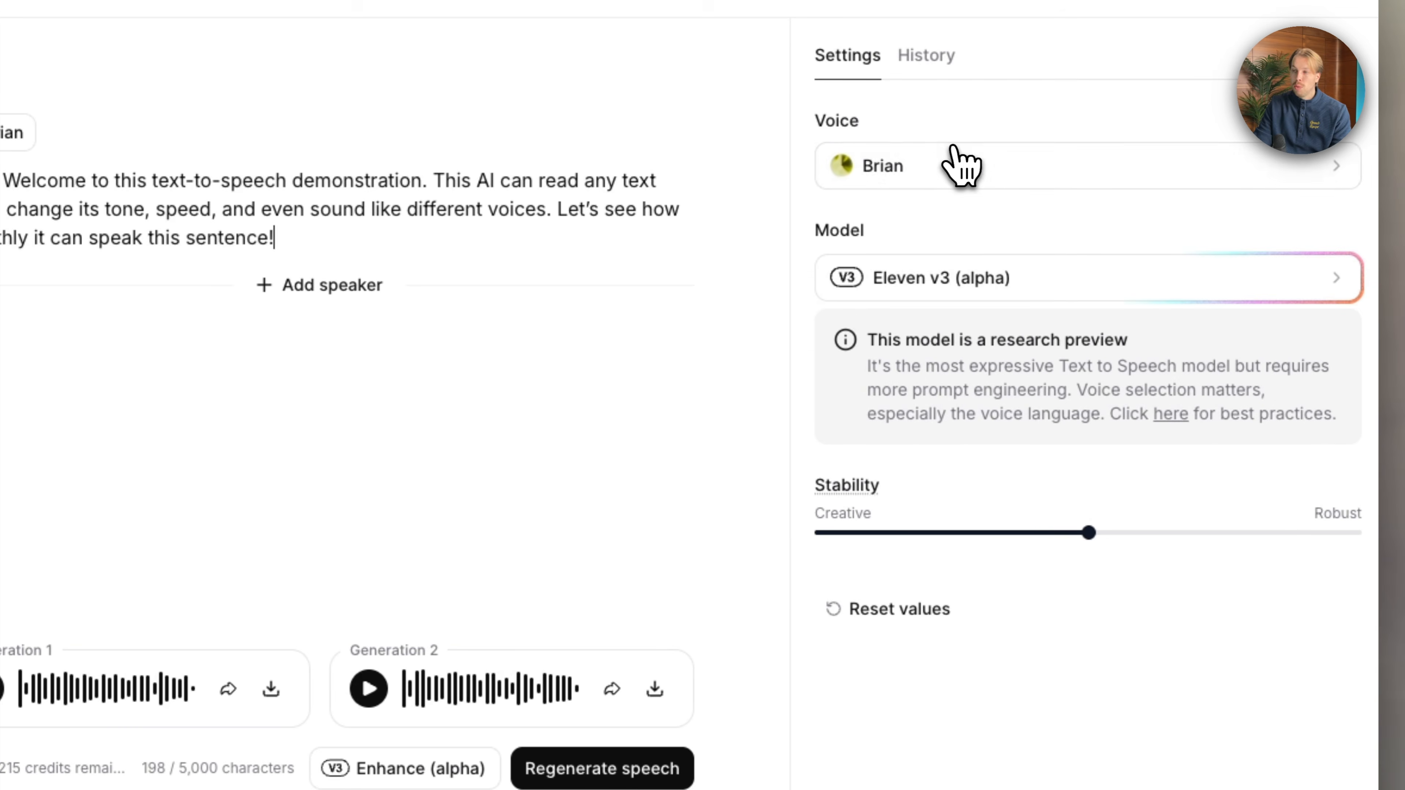
Review the explanation of the Stability setting and check the model list, keeping Eleven v3 (alpha) selected
mouse_move(855, 494)
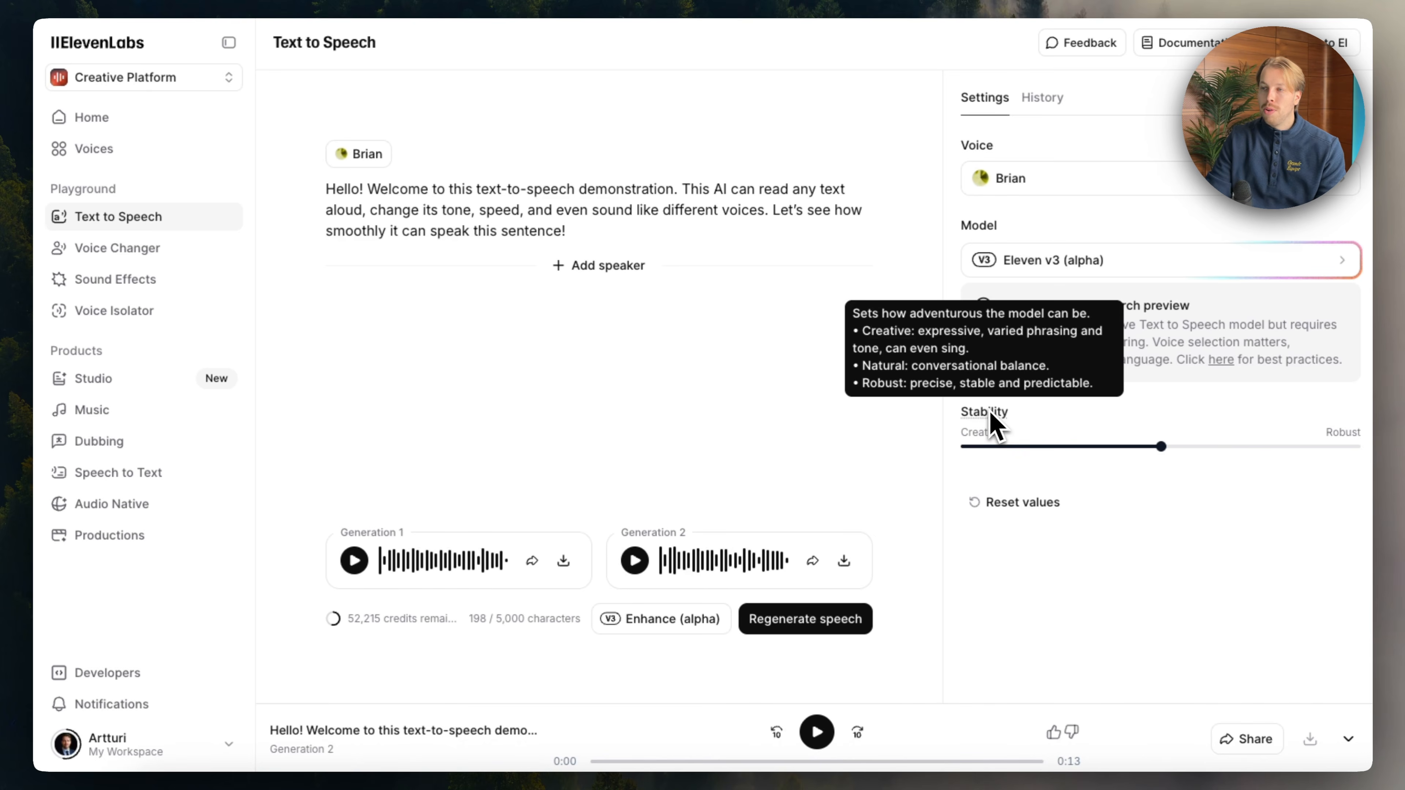
mouse_move(1157, 444)
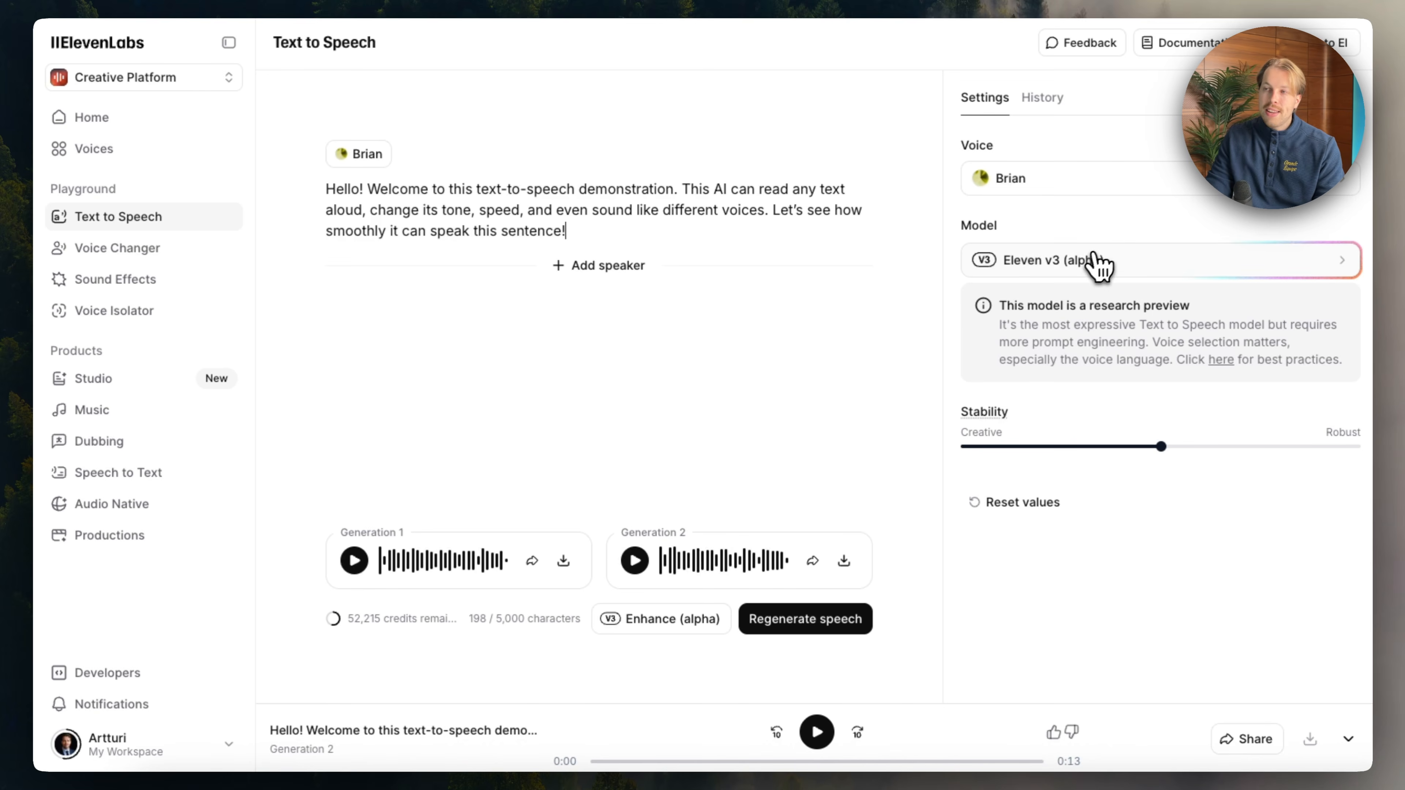
left_click(1090, 266)
left_click(975, 102)
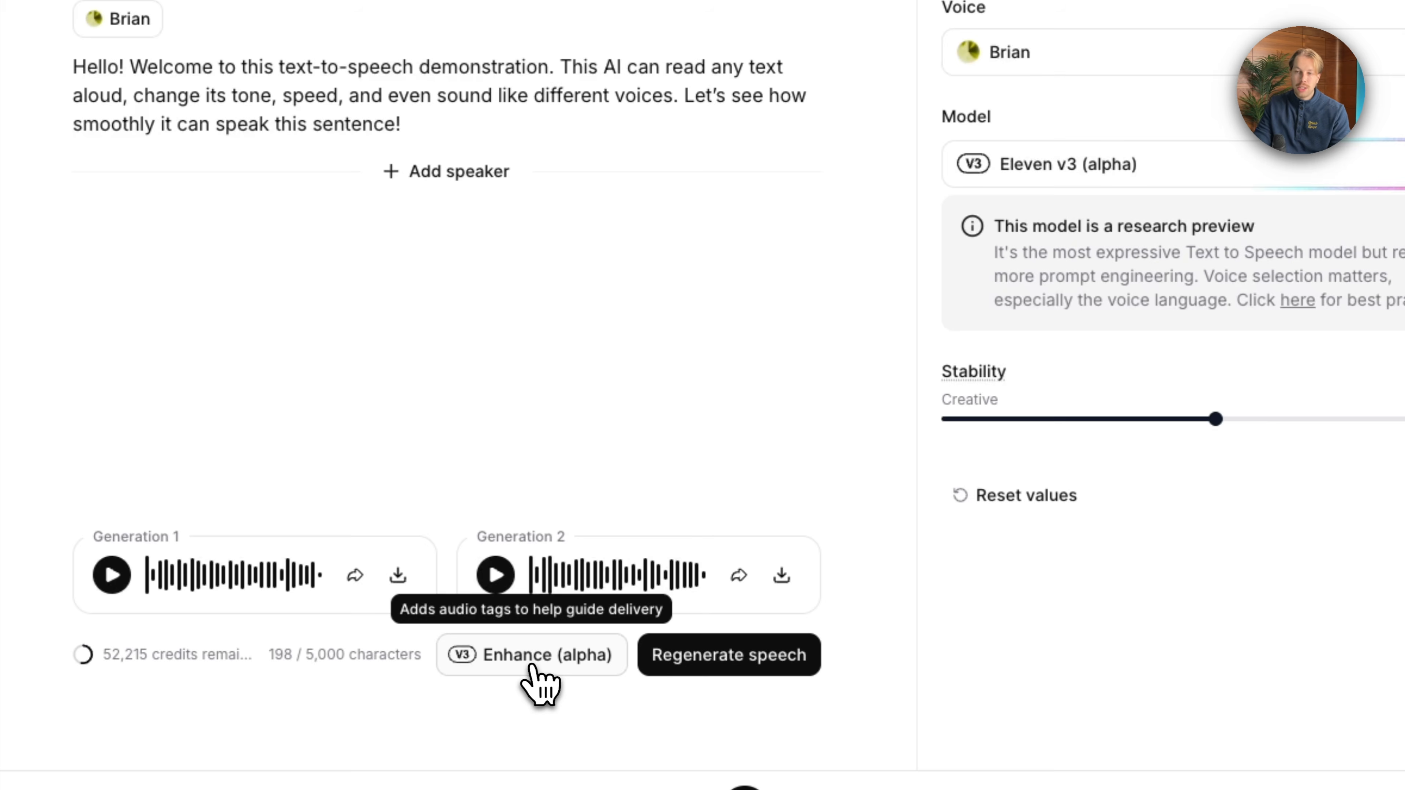
Enhance the demonstration text with automatically generated audio tags and inspect the [happy] tag at its start
left_click(532, 667)
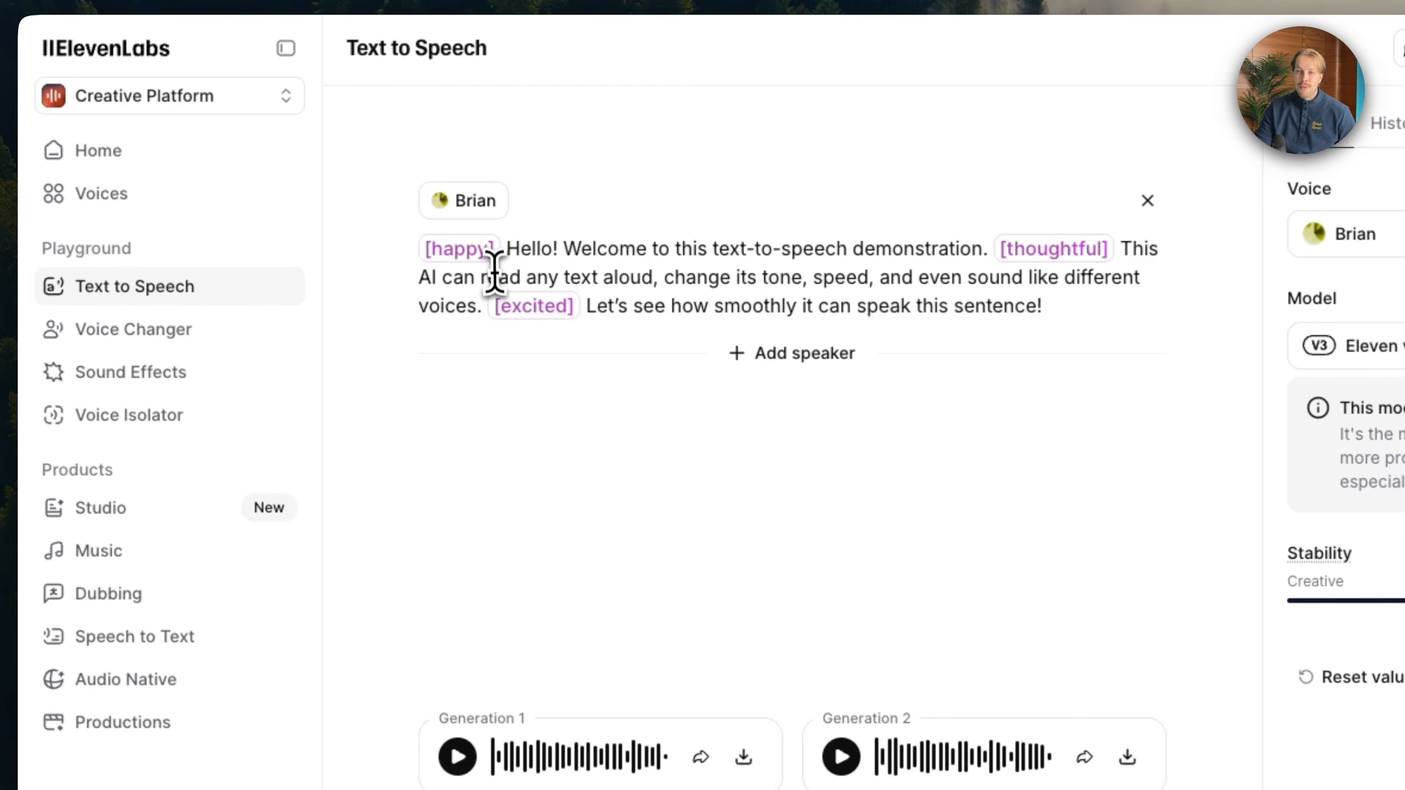
left_click_drag(493, 254, 429, 256)
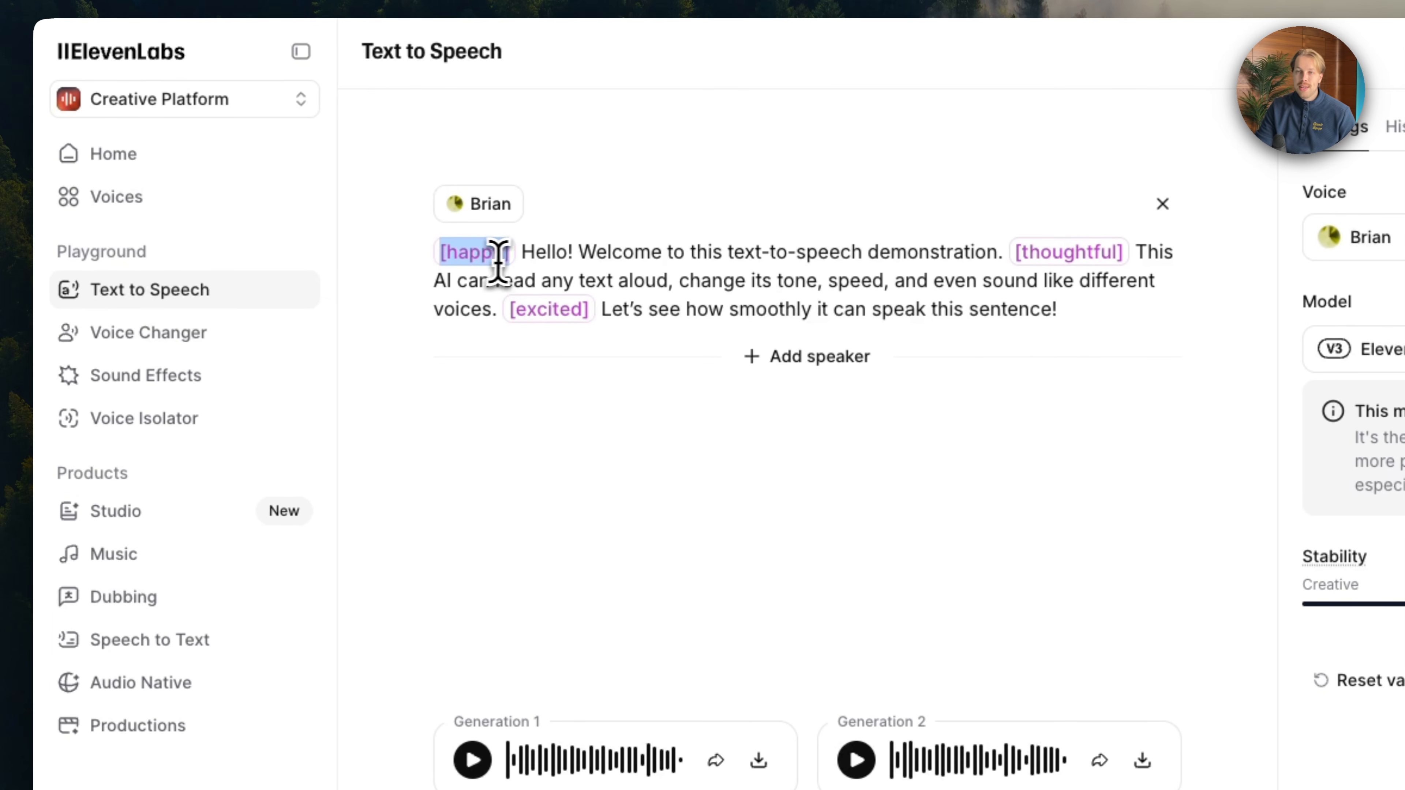
left_click(521, 256)
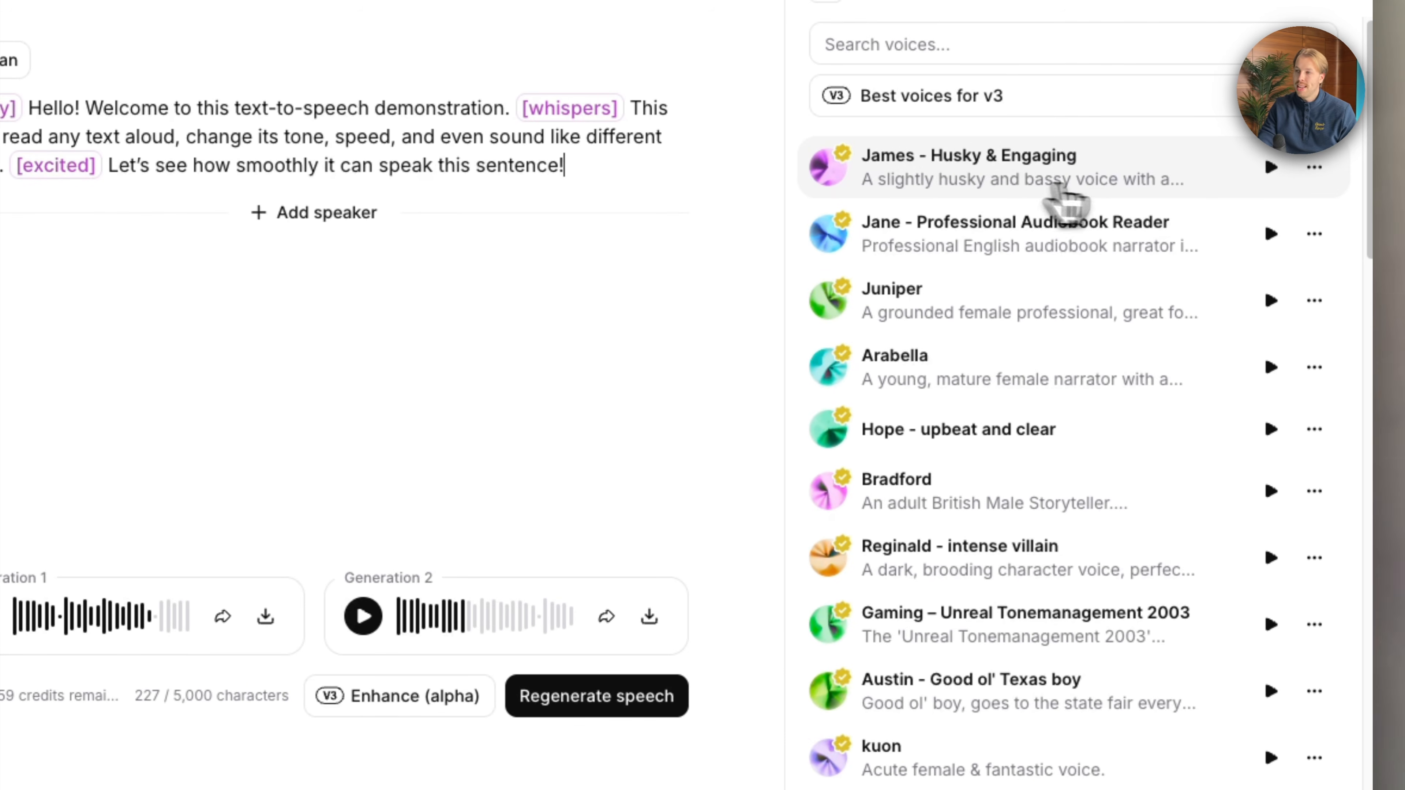
Assign the James - Husky & Engaging voice to the text and add a second speaker with the Arabella voice
left_click(1035, 191)
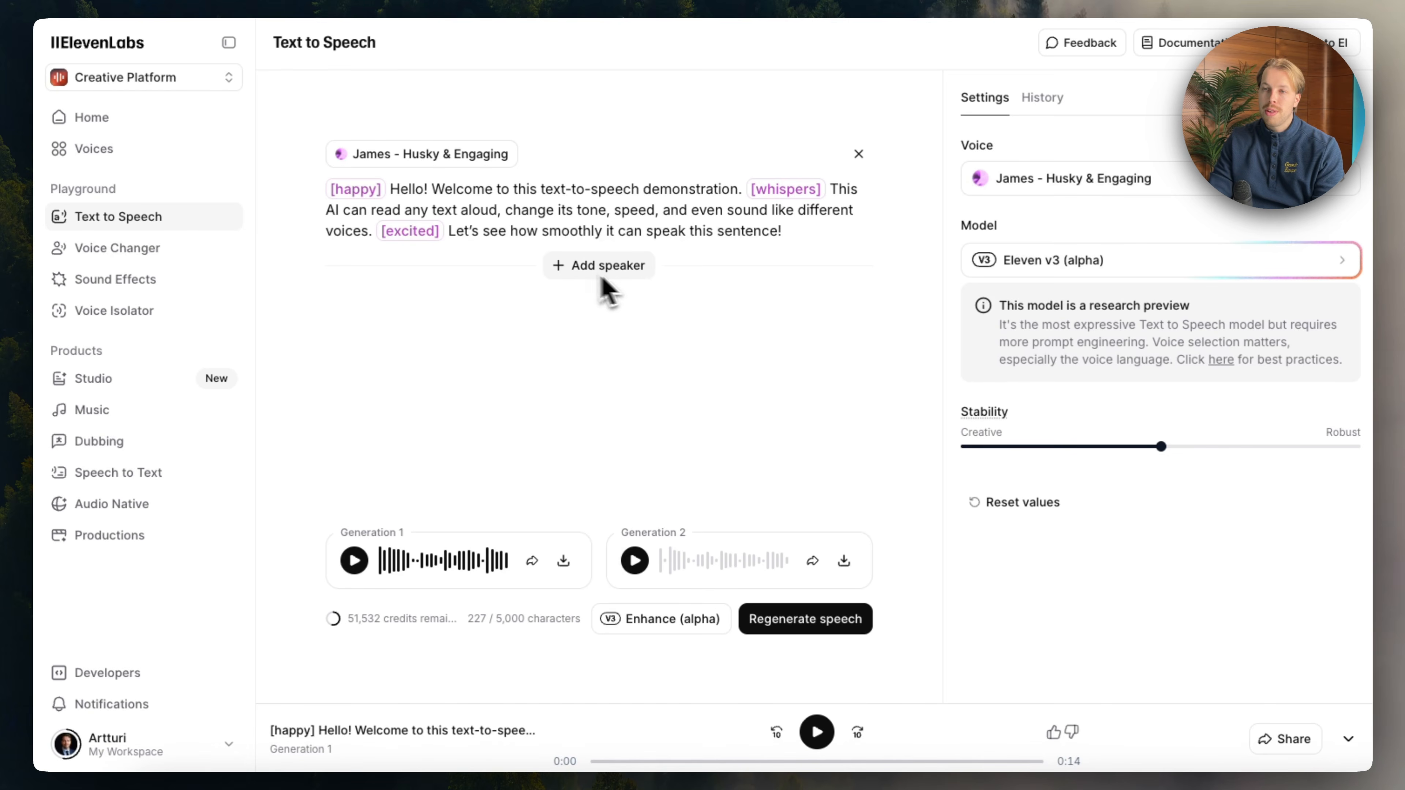
left_click(603, 277)
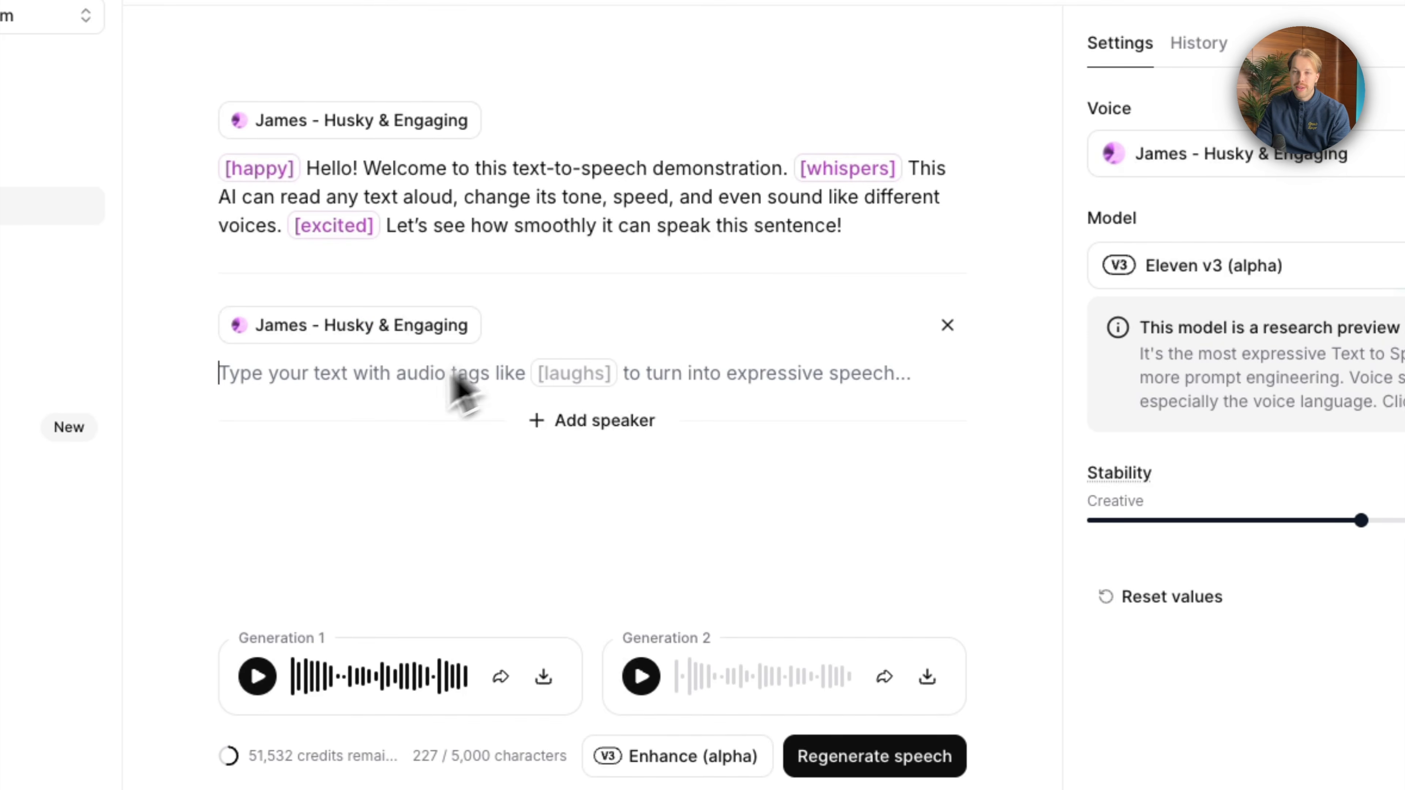
left_click(424, 345)
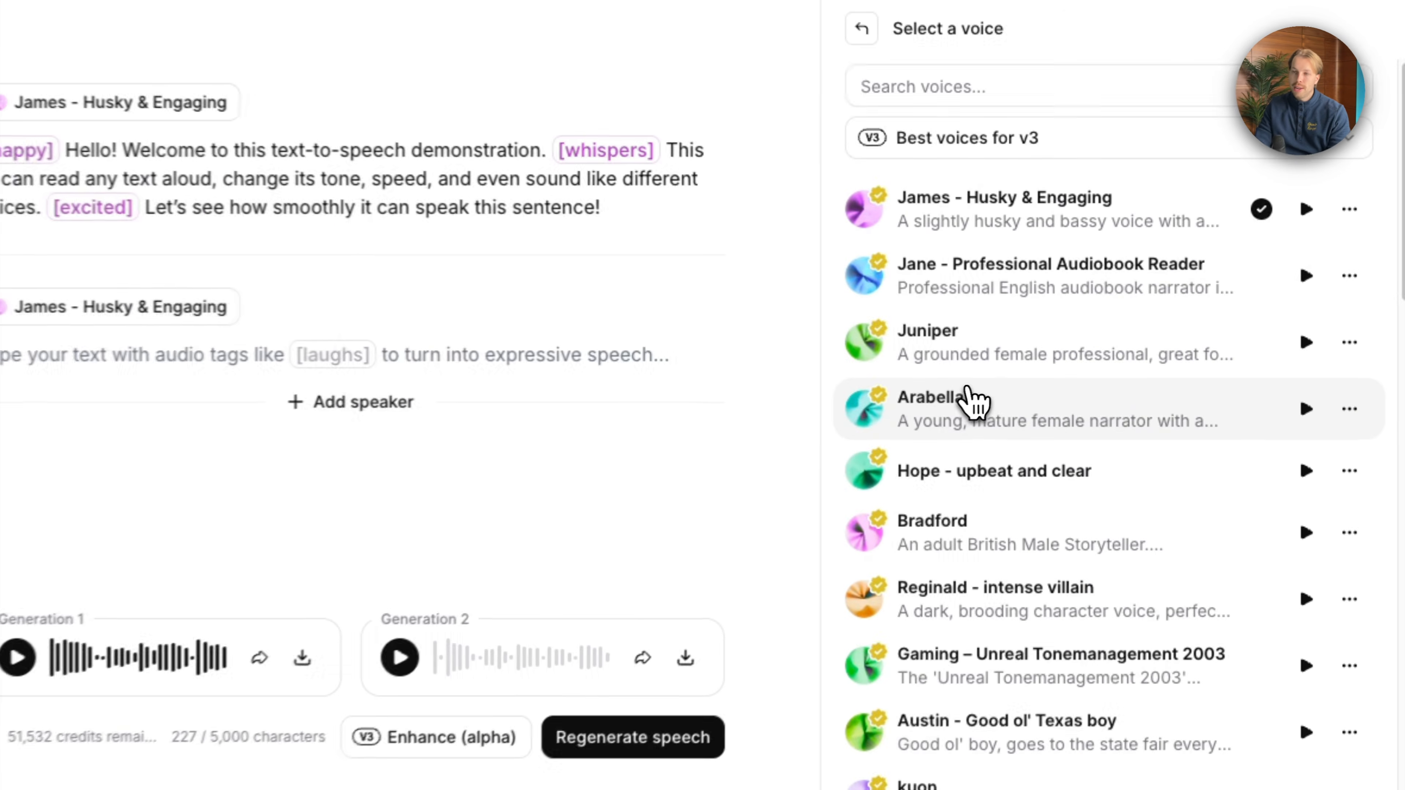
left_click(969, 394)
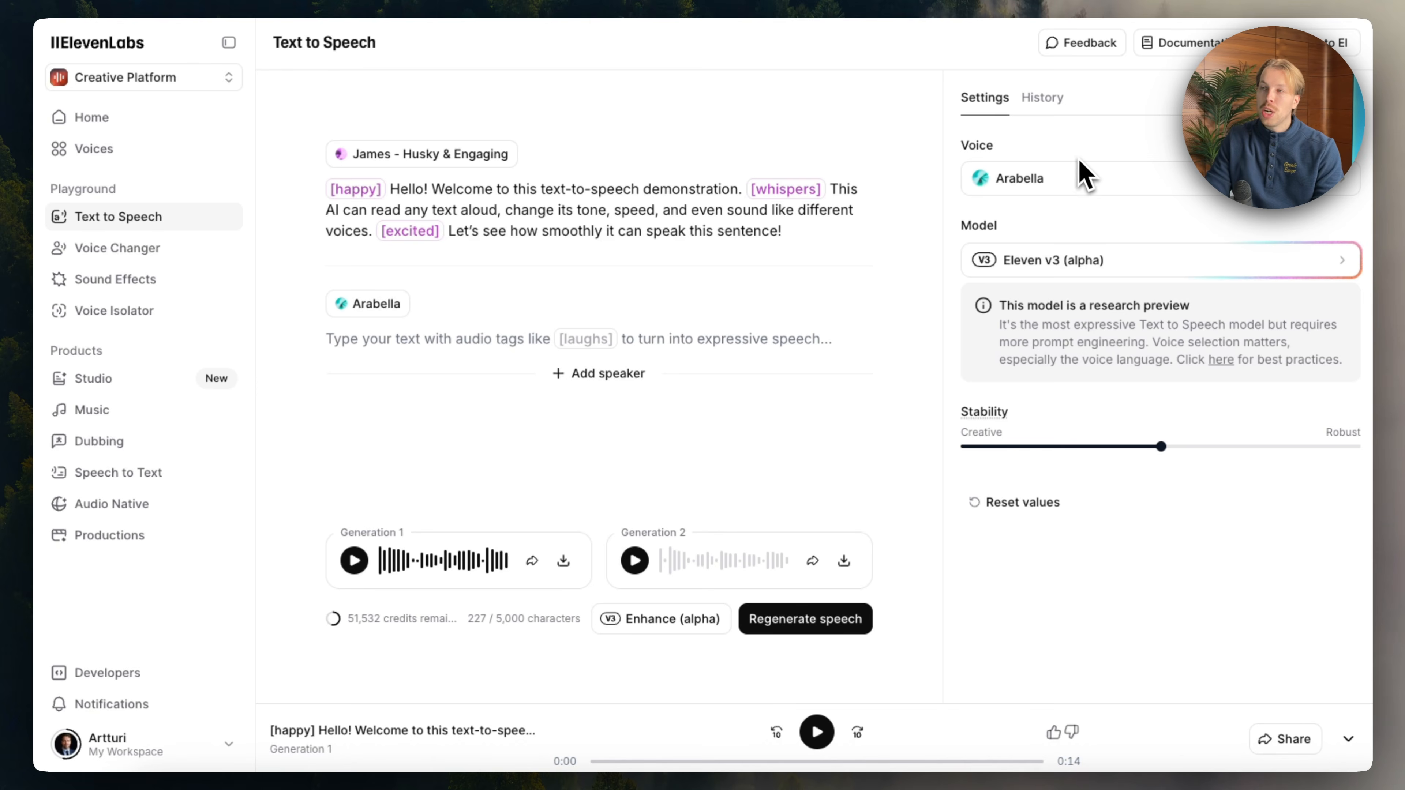
Browse the generation history and examine the details and settings of the most recent James - Husky & Engaging clip
left_click(1042, 97)
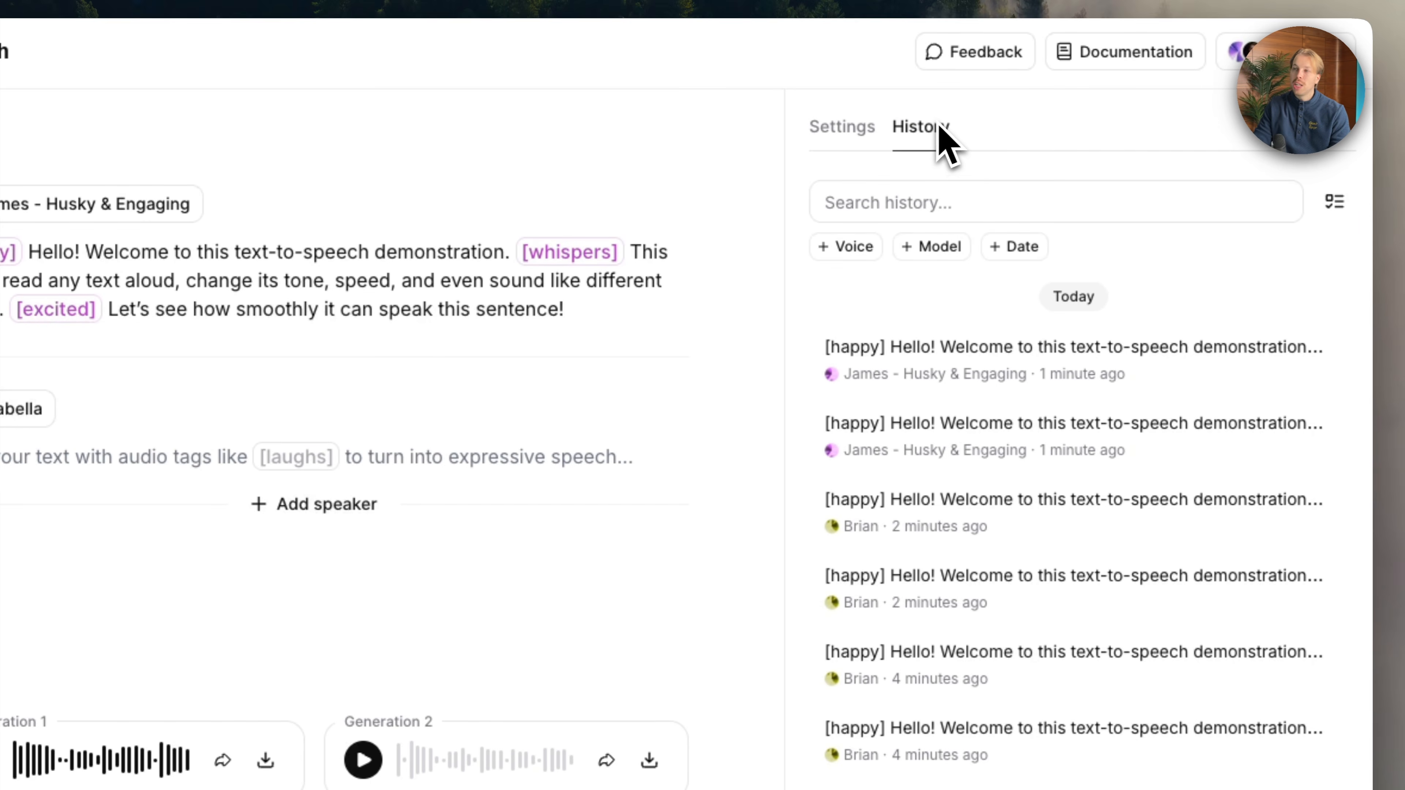
scroll(1111, 409, "down", 10)
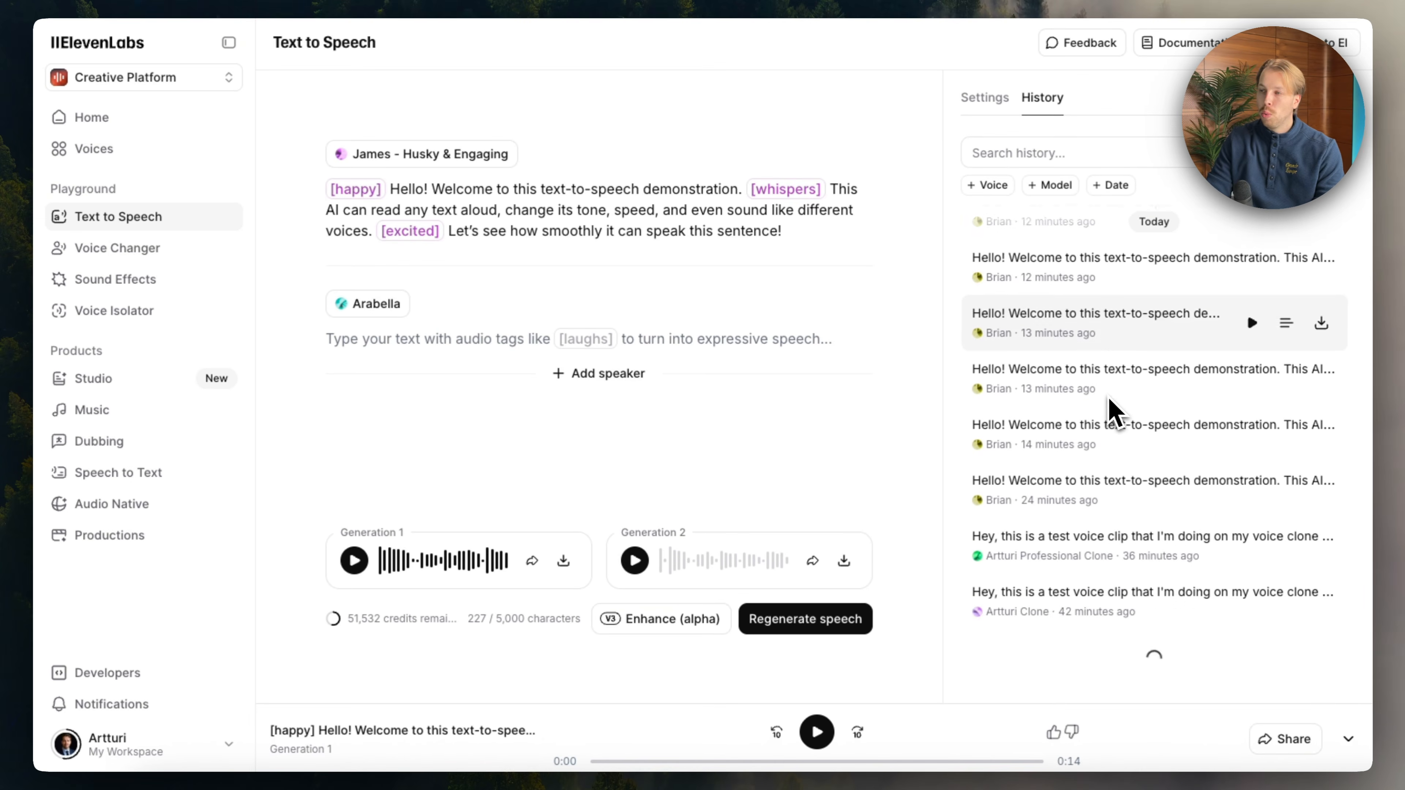
scroll(1112, 409, "up", 10)
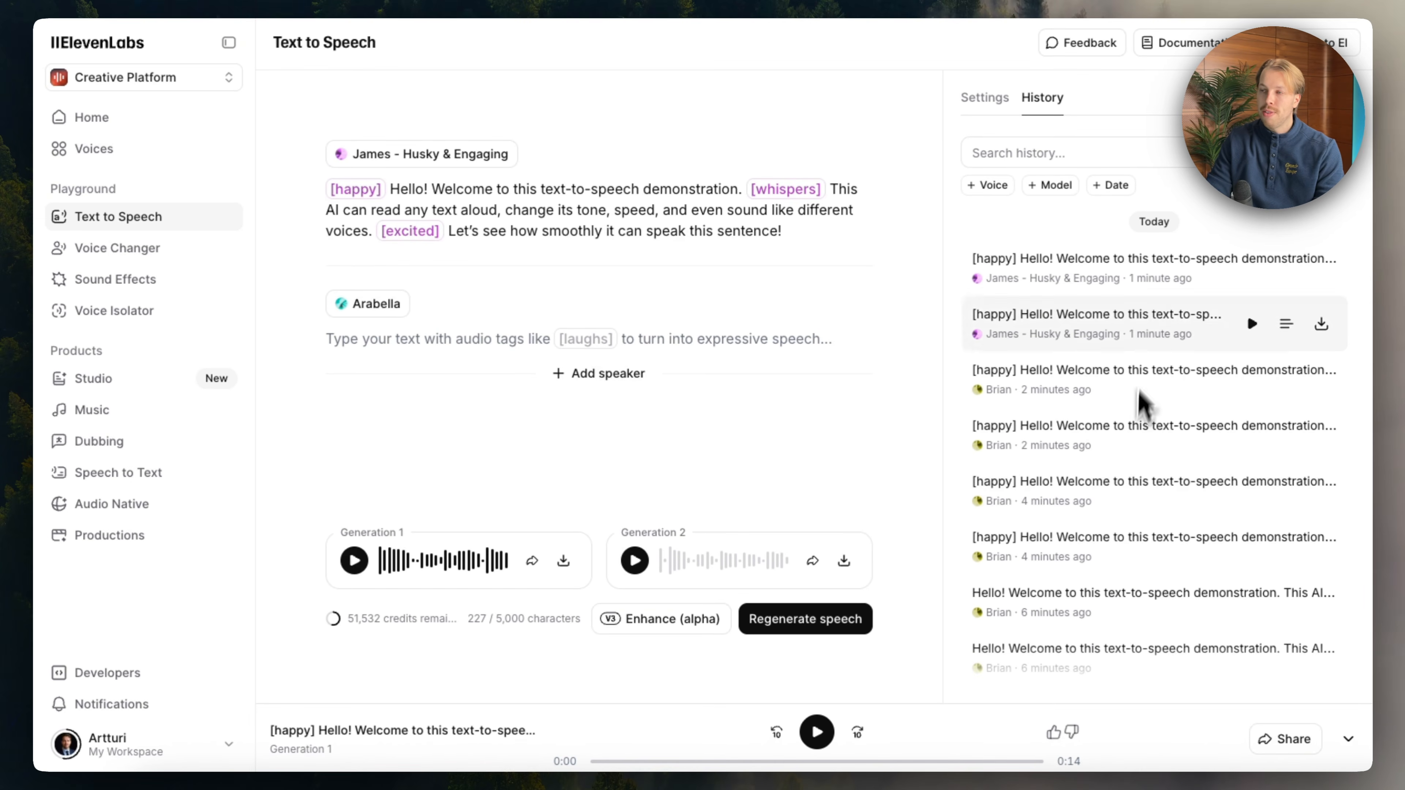
left_click(1284, 273)
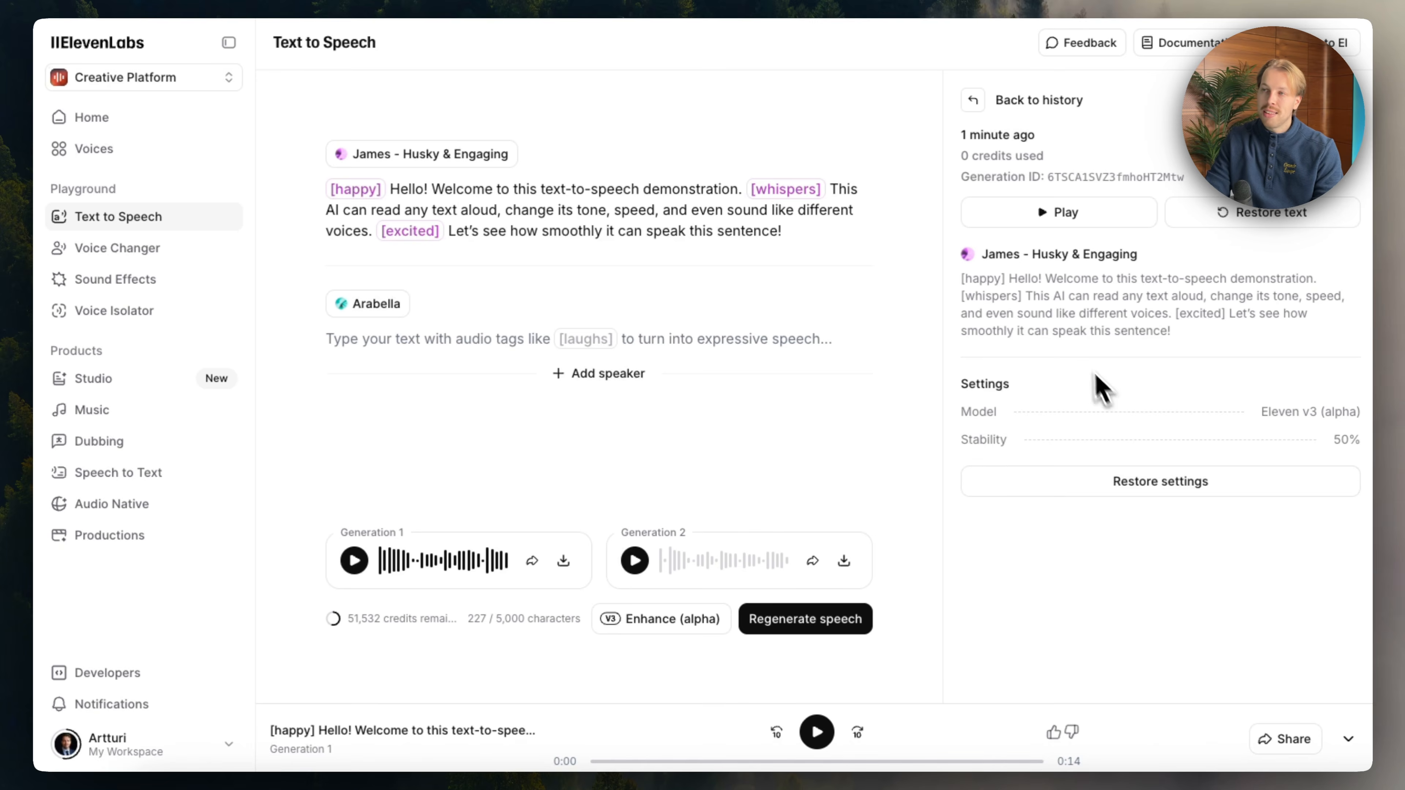
left_click(972, 99)
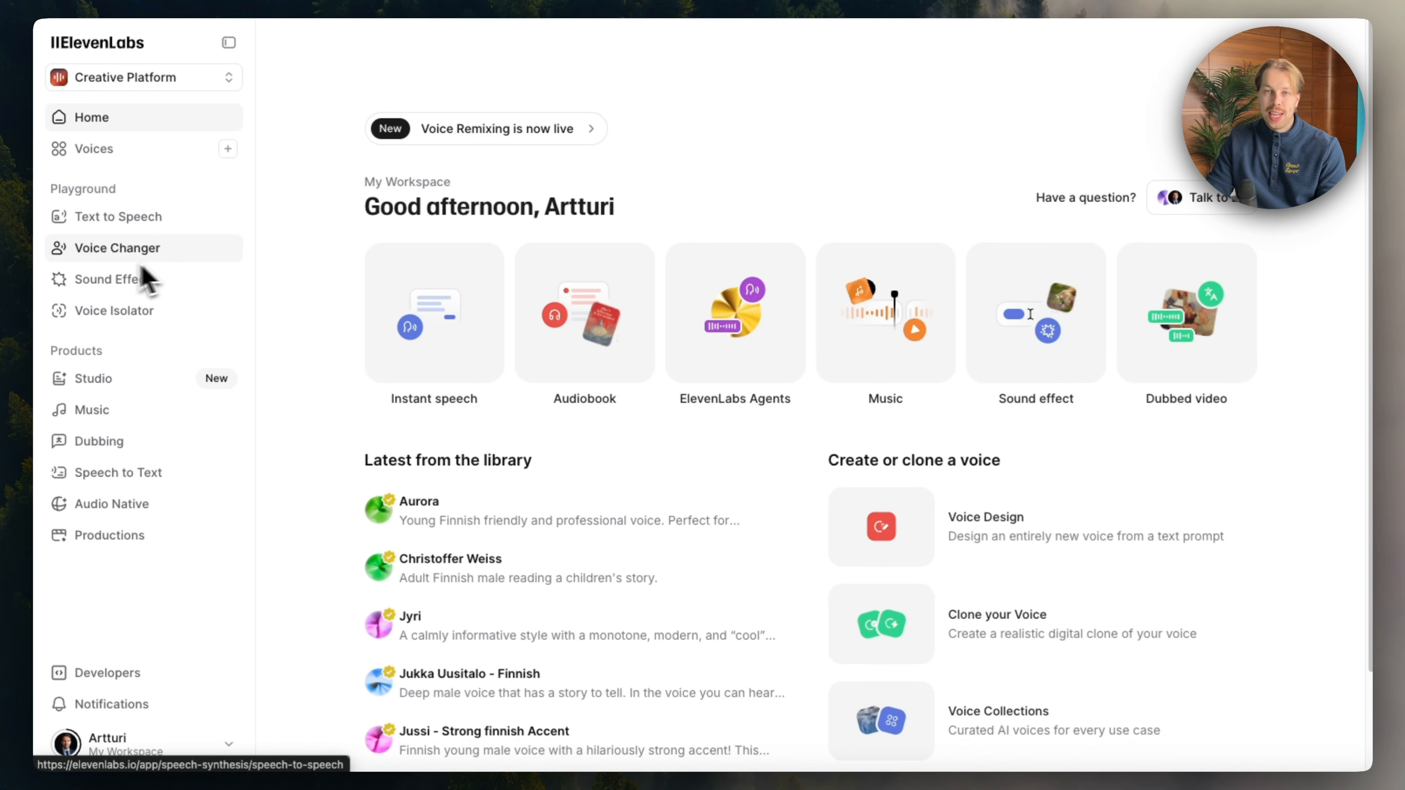
Open Voice Changer and upload the IMG_9915.MOV video as the source clip
left_click(92, 260)
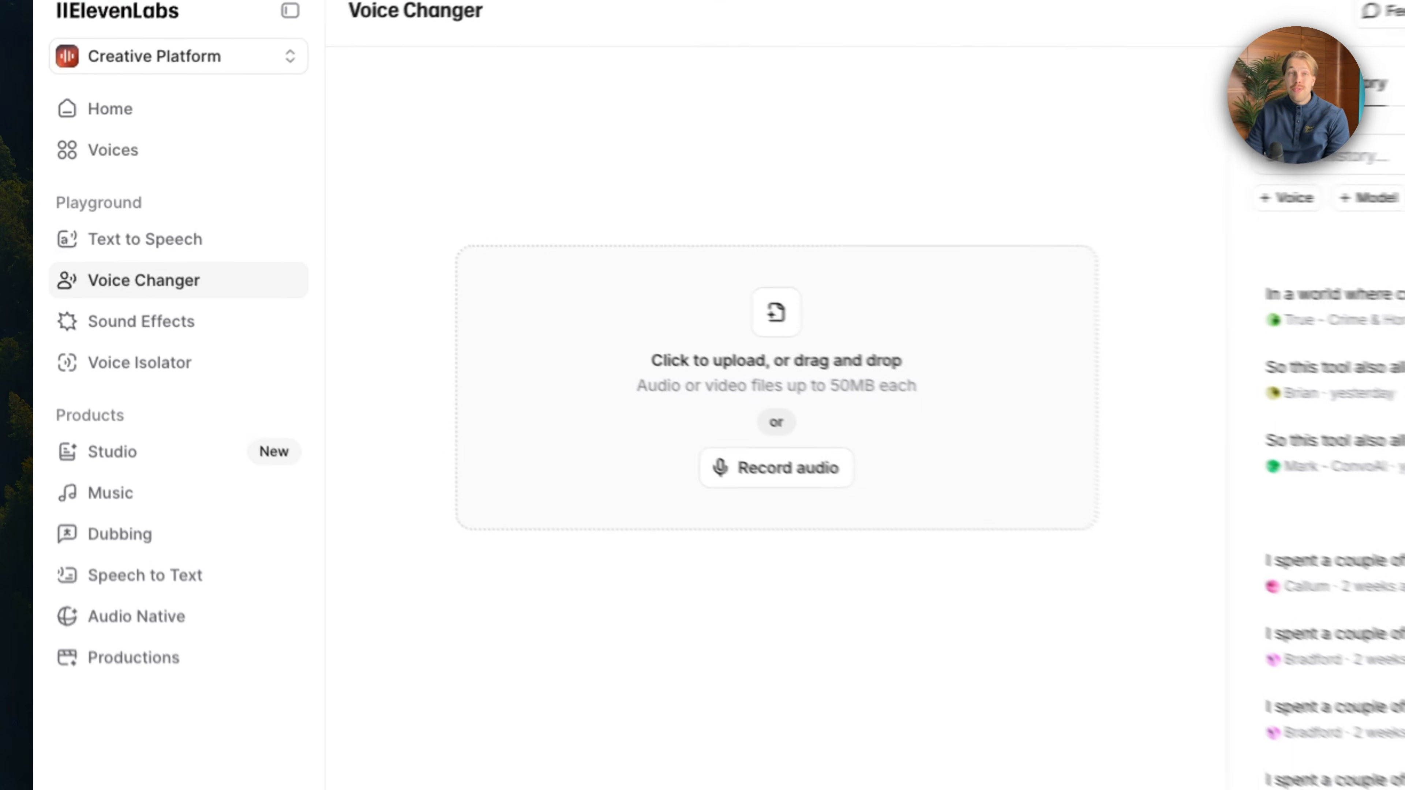
left_click_drag(34, 382, 630, 366)
Choose the James - Husky & Engaging voice for the uploaded clip and generate the converted speech
left_click(1075, 53)
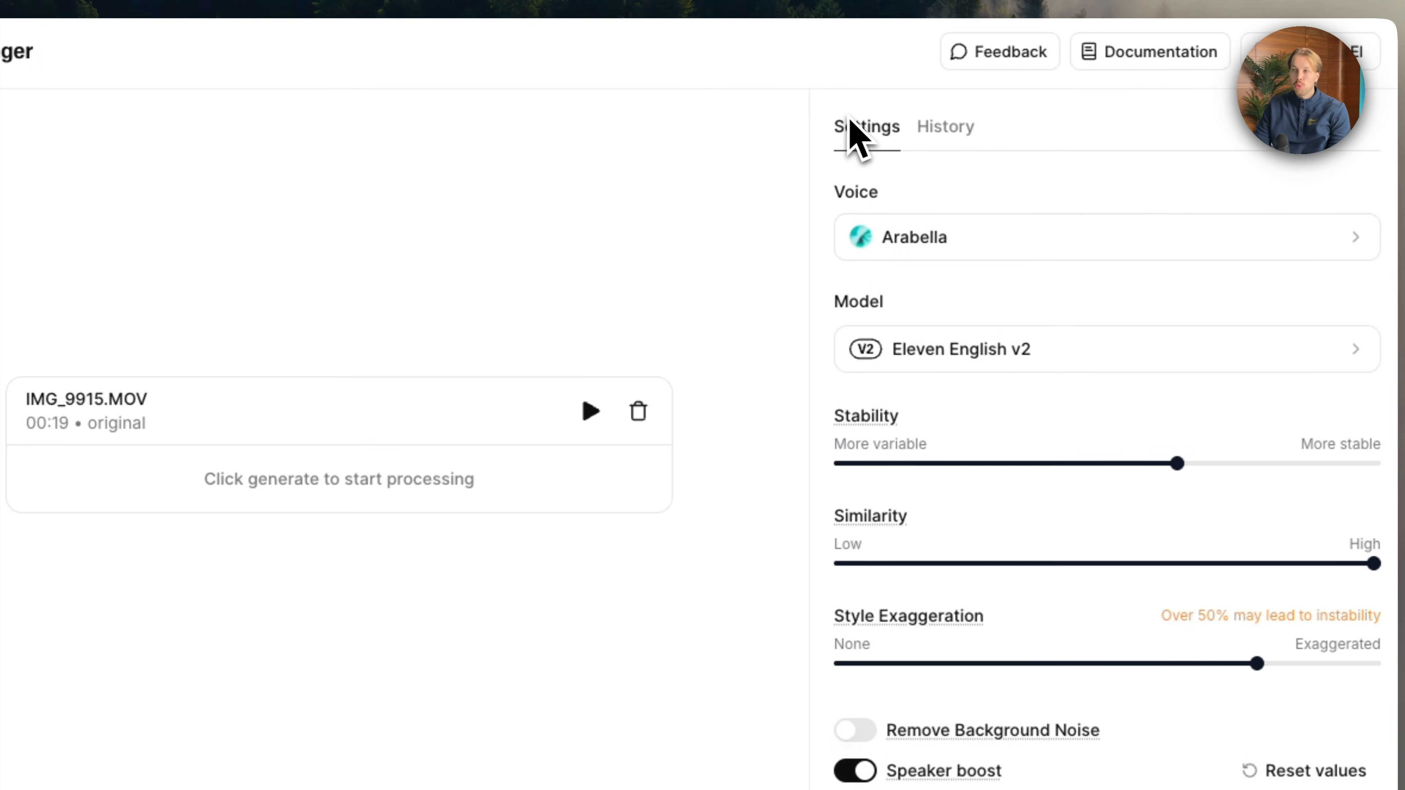
left_click(925, 251)
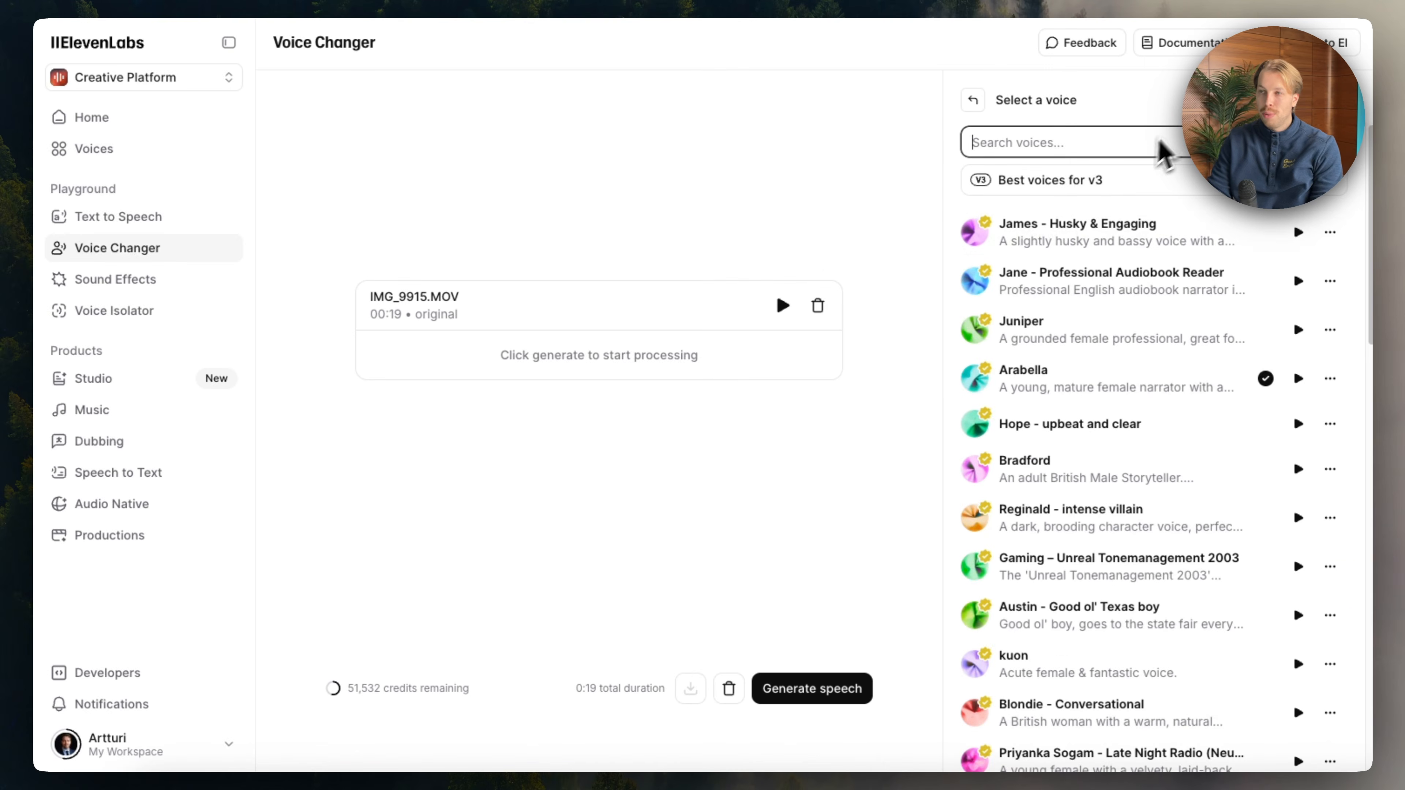
left_click(1054, 238)
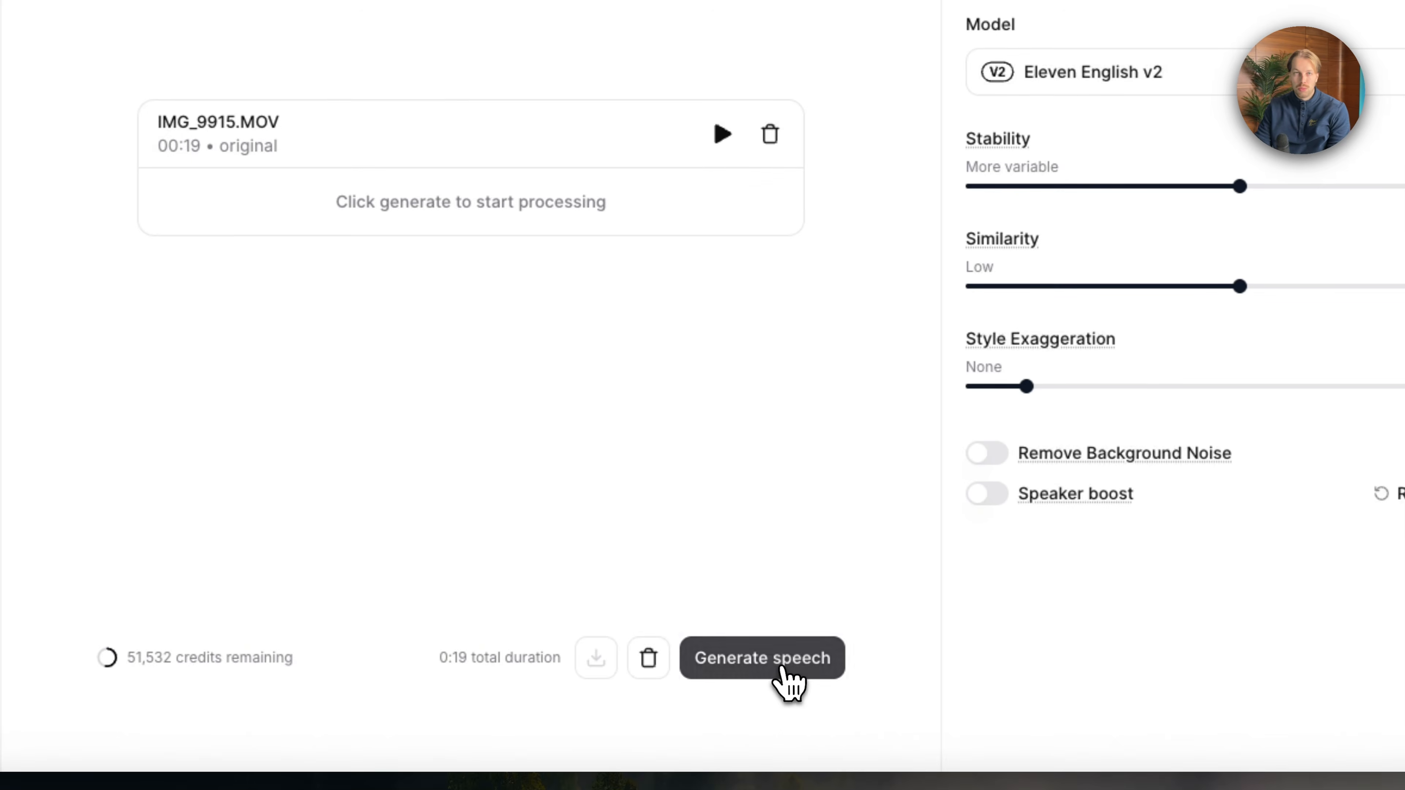
left_click(833, 699)
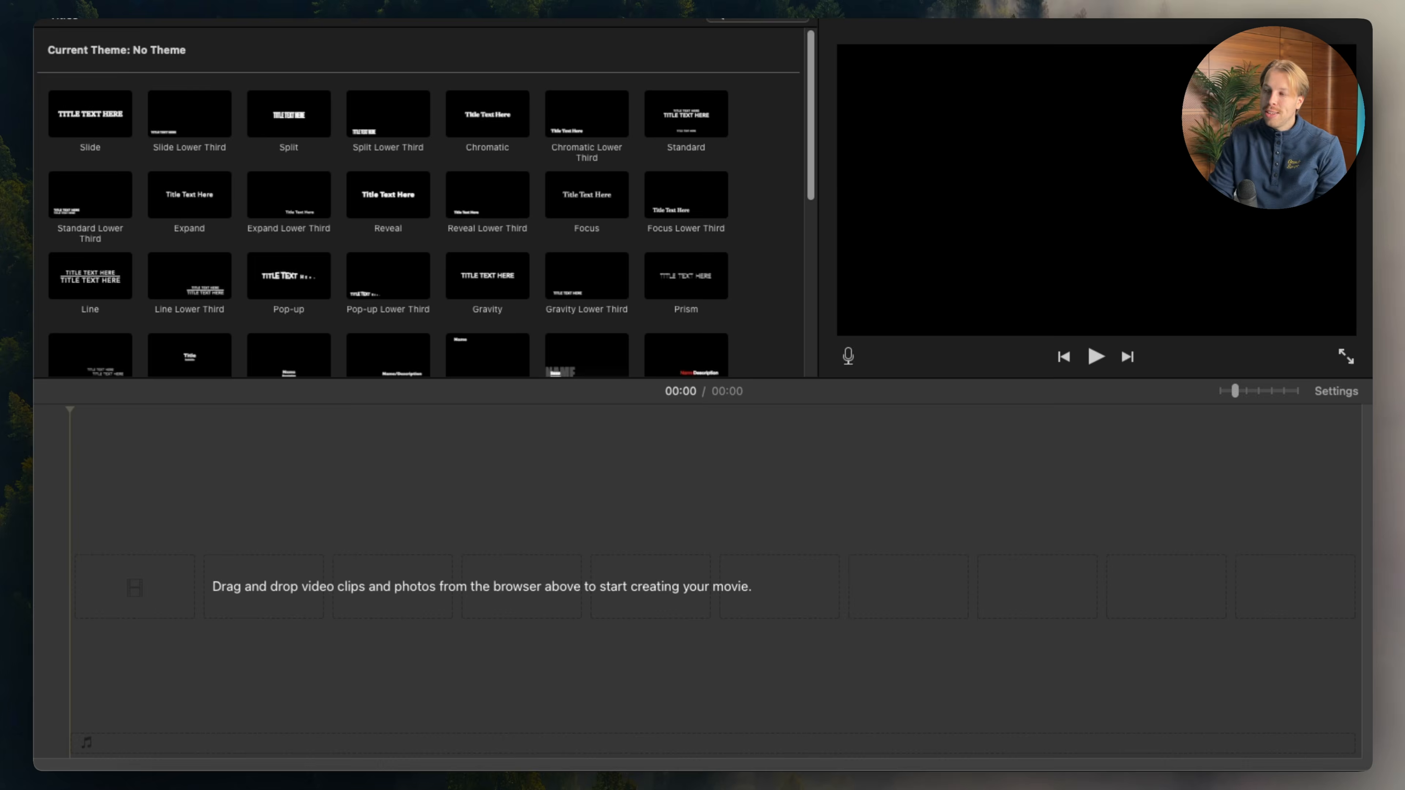
In iMovie, place the original video clip at the start of the timeline and add 18.mp3 as the audio track beneath it
left_click_drag(1344, 670, 797, 382)
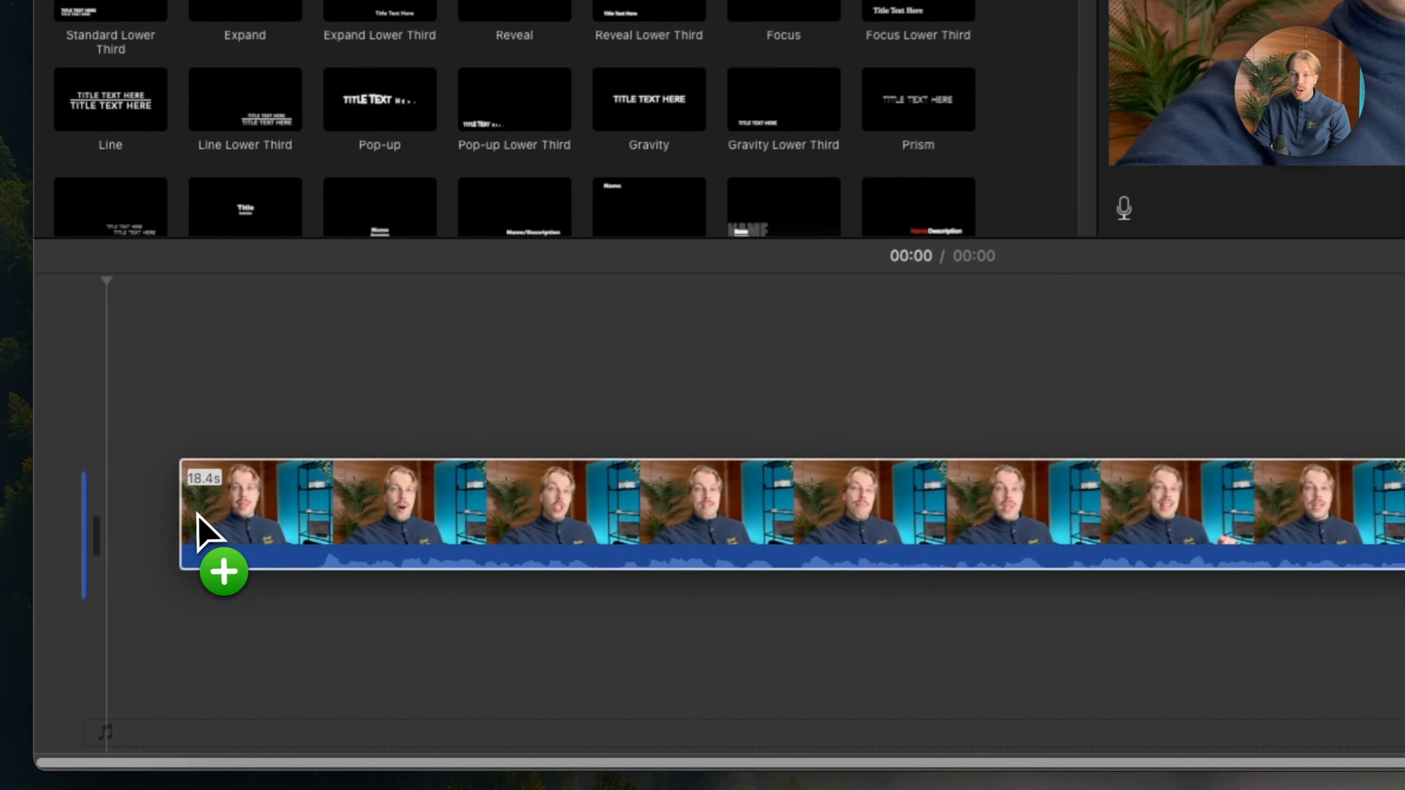
left_click_drag(150, 562, 103, 533)
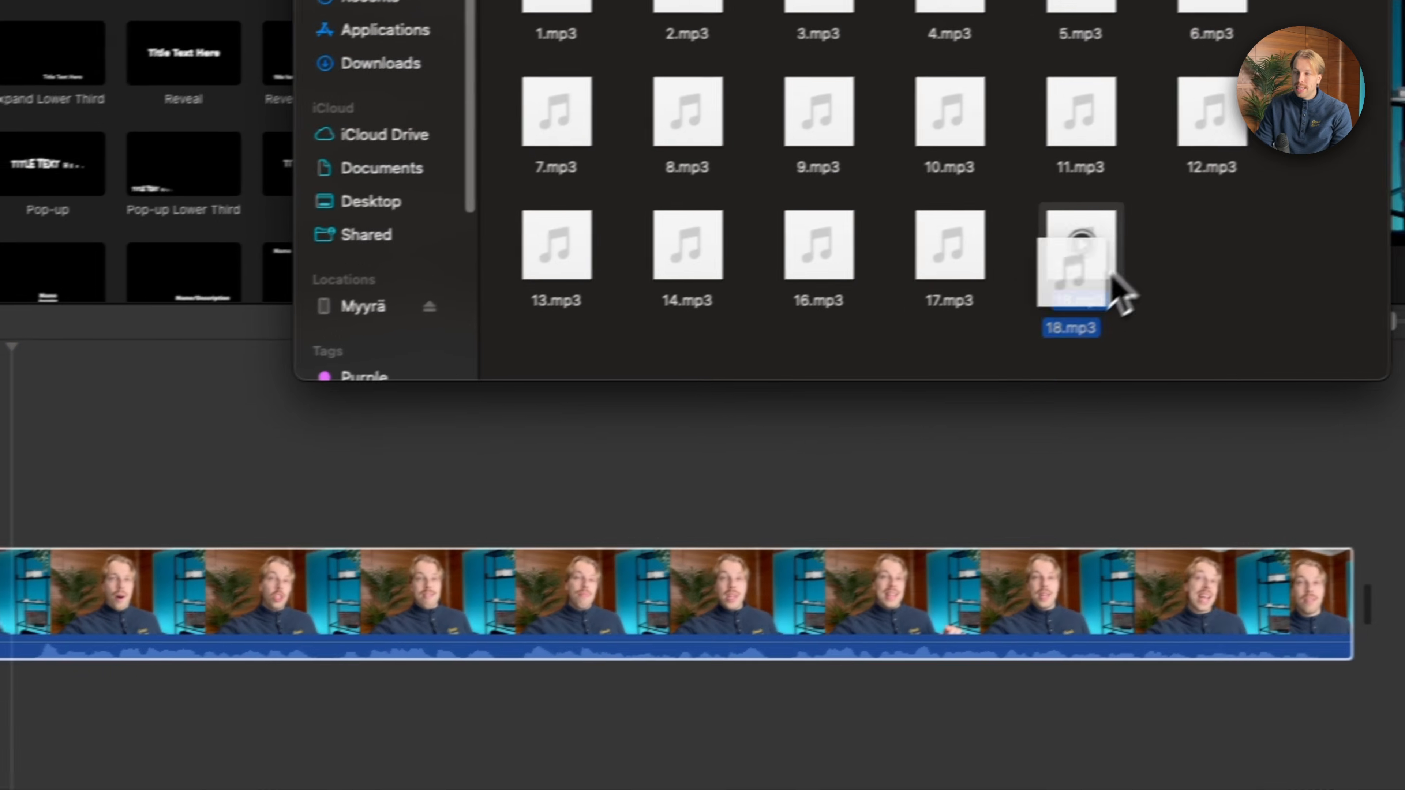
left_click_drag(1113, 288, 199, 646)
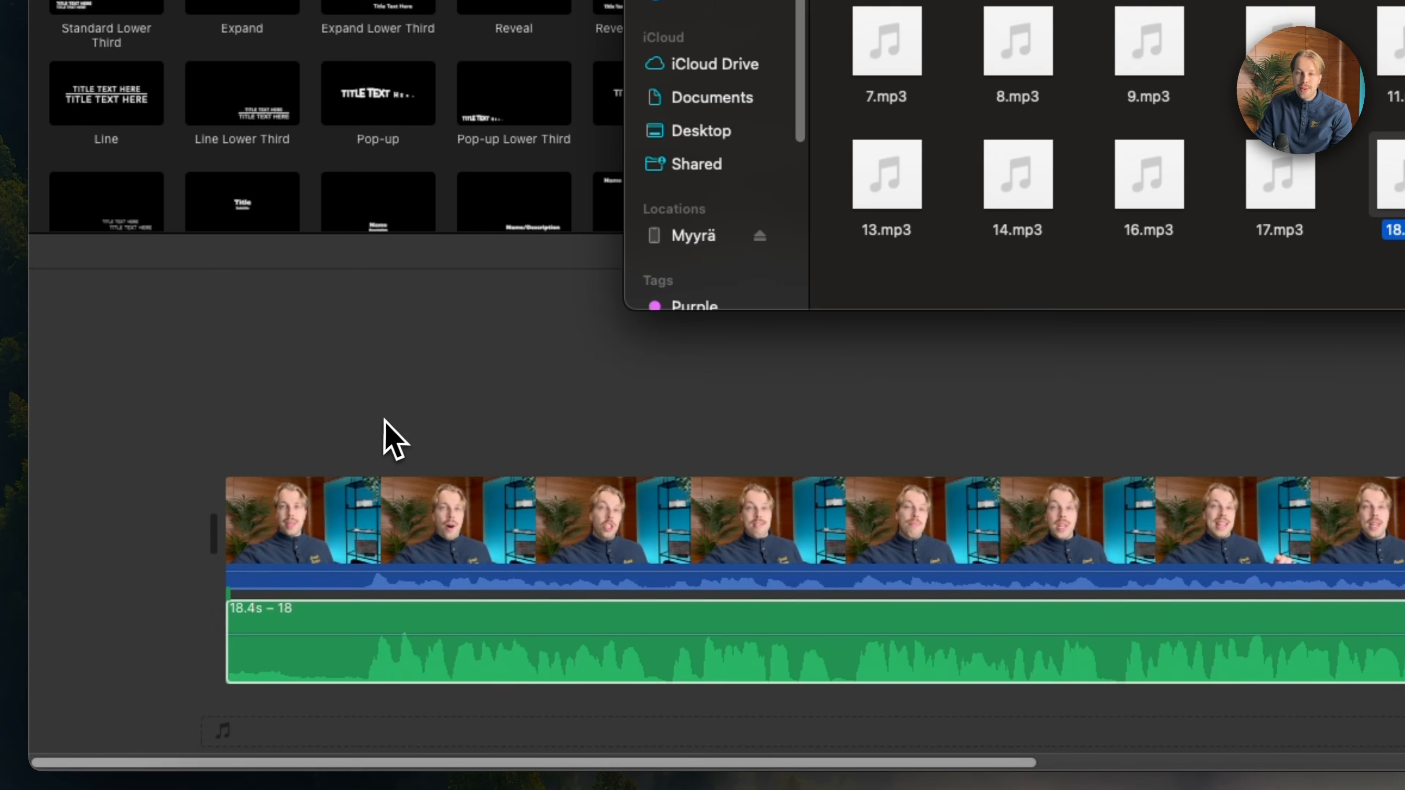
Mute the original video clip's own audio above the 18.mp3 track in the iMovie timeline
left_click(383, 418)
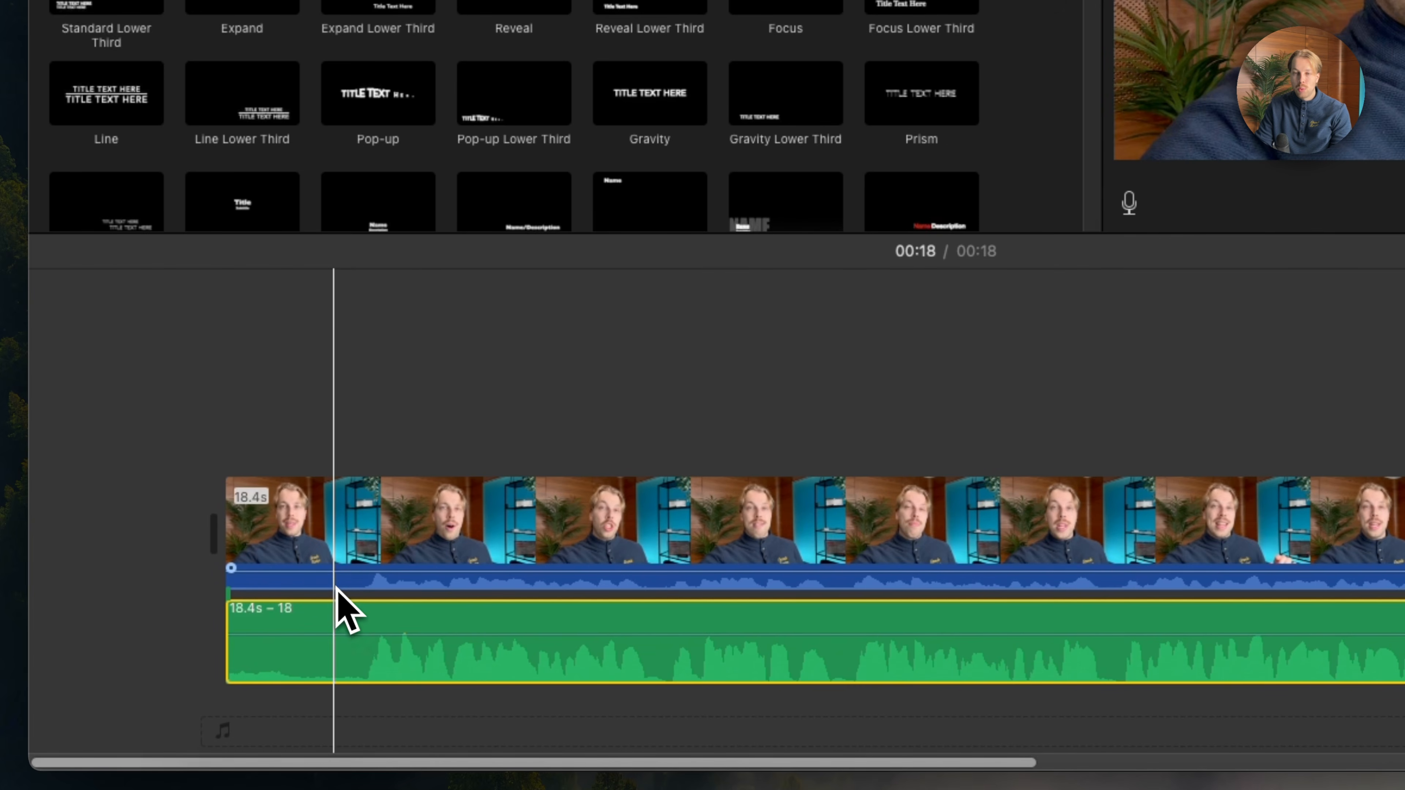
left_click(279, 523)
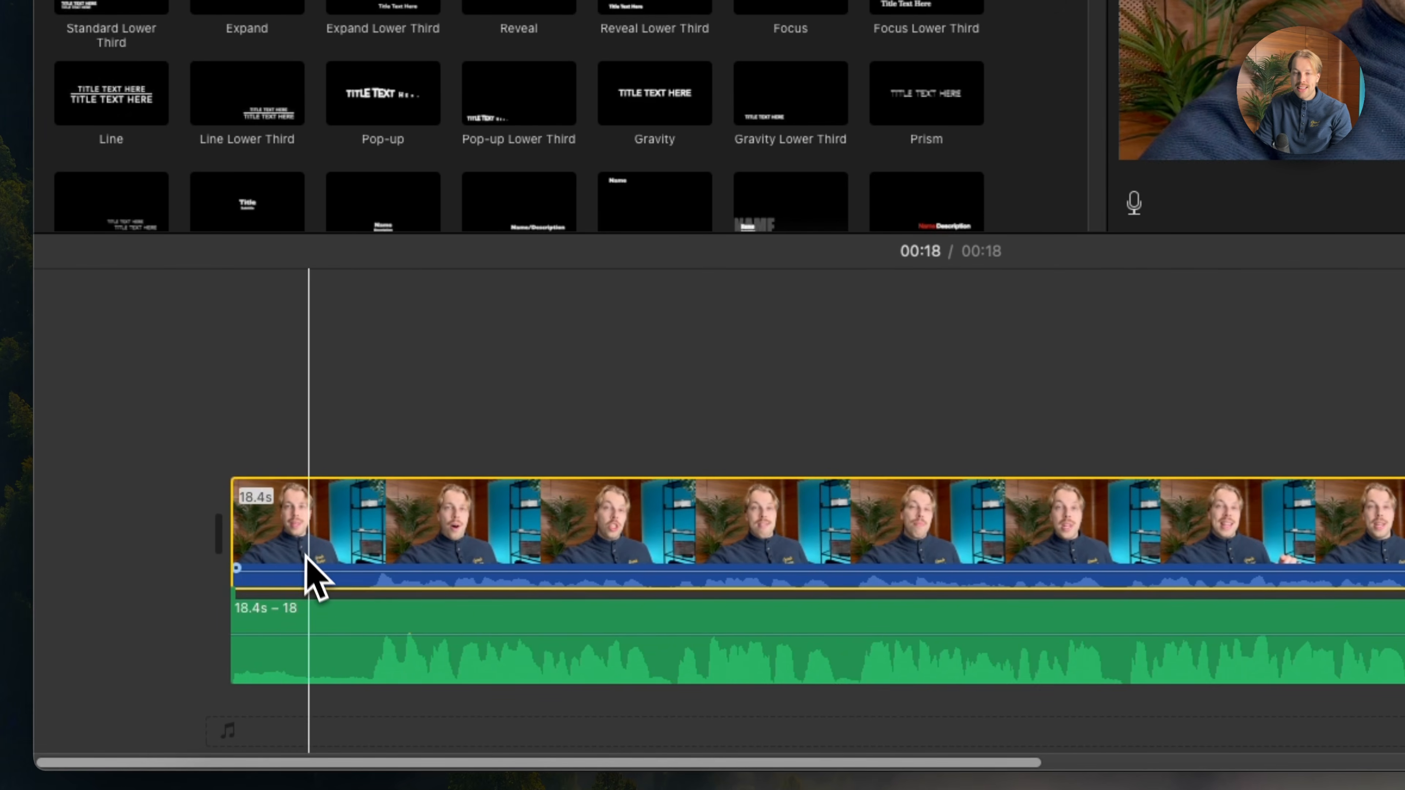
left_click_drag(316, 578, 343, 593)
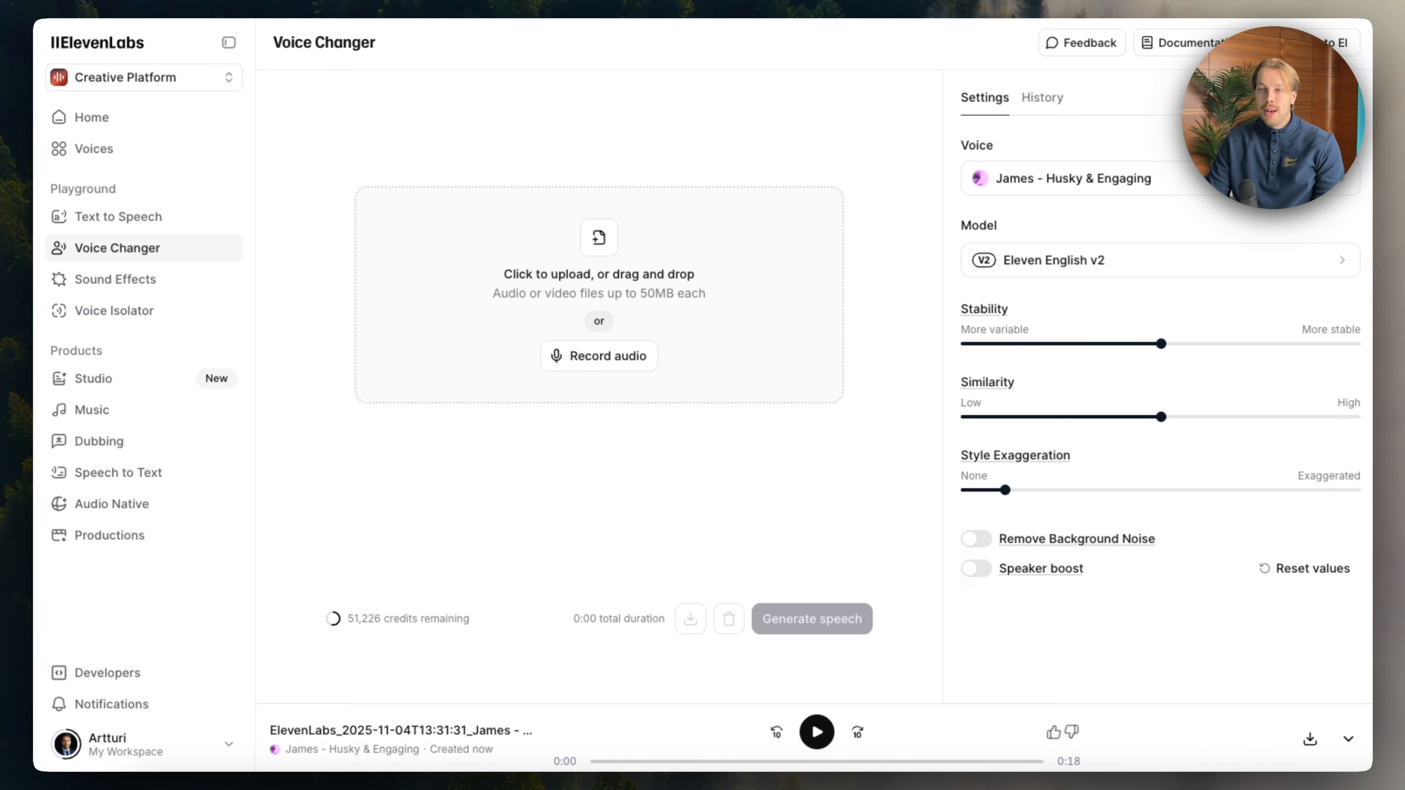
Upload IMG_9915.MOV to Voice Changer, convert it with the account owner's Professional Clone voice, and scrub the clip's start in the iMovie timeline
left_click_drag(11, 357, 566, 293)
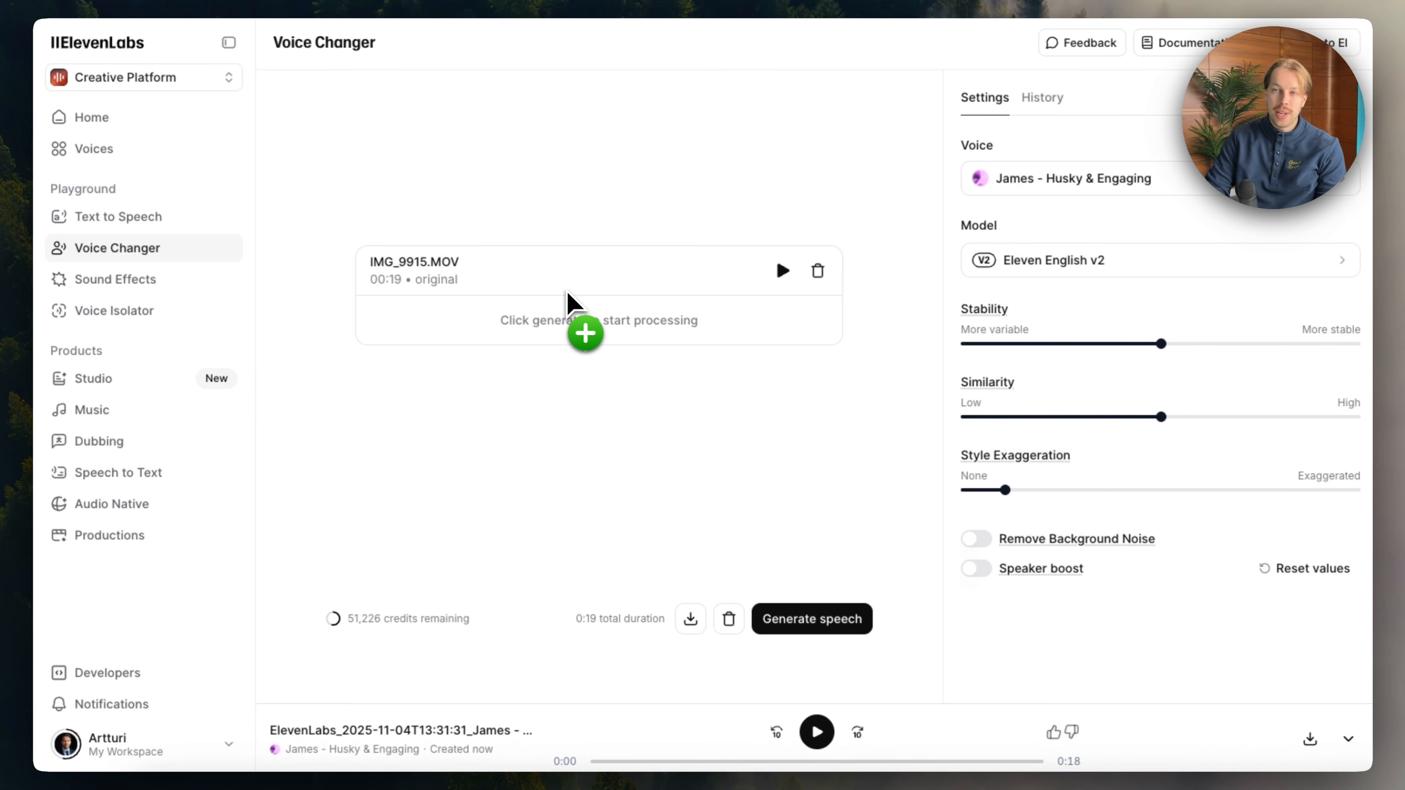
left_click_drag(567, 294, 498, 286)
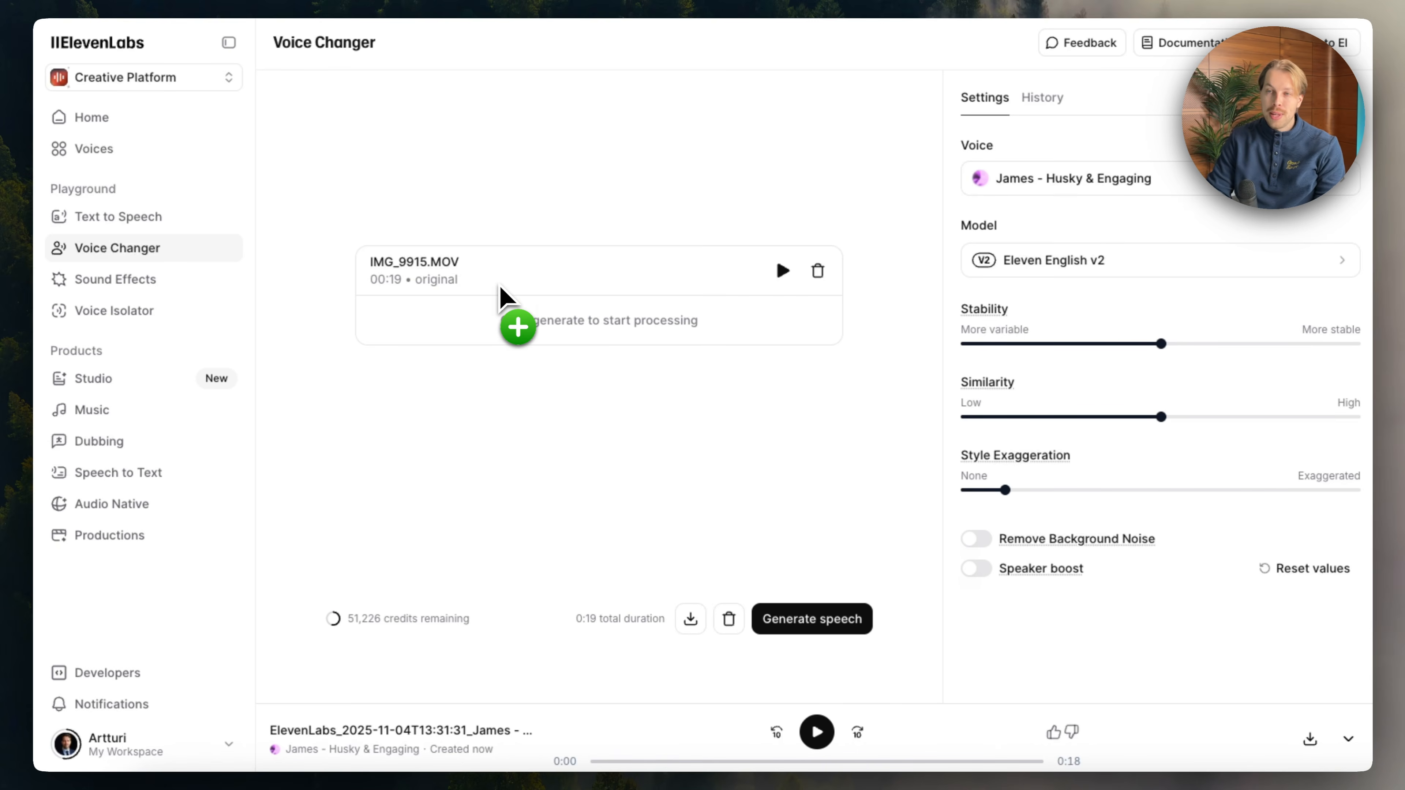
left_click(1175, 180)
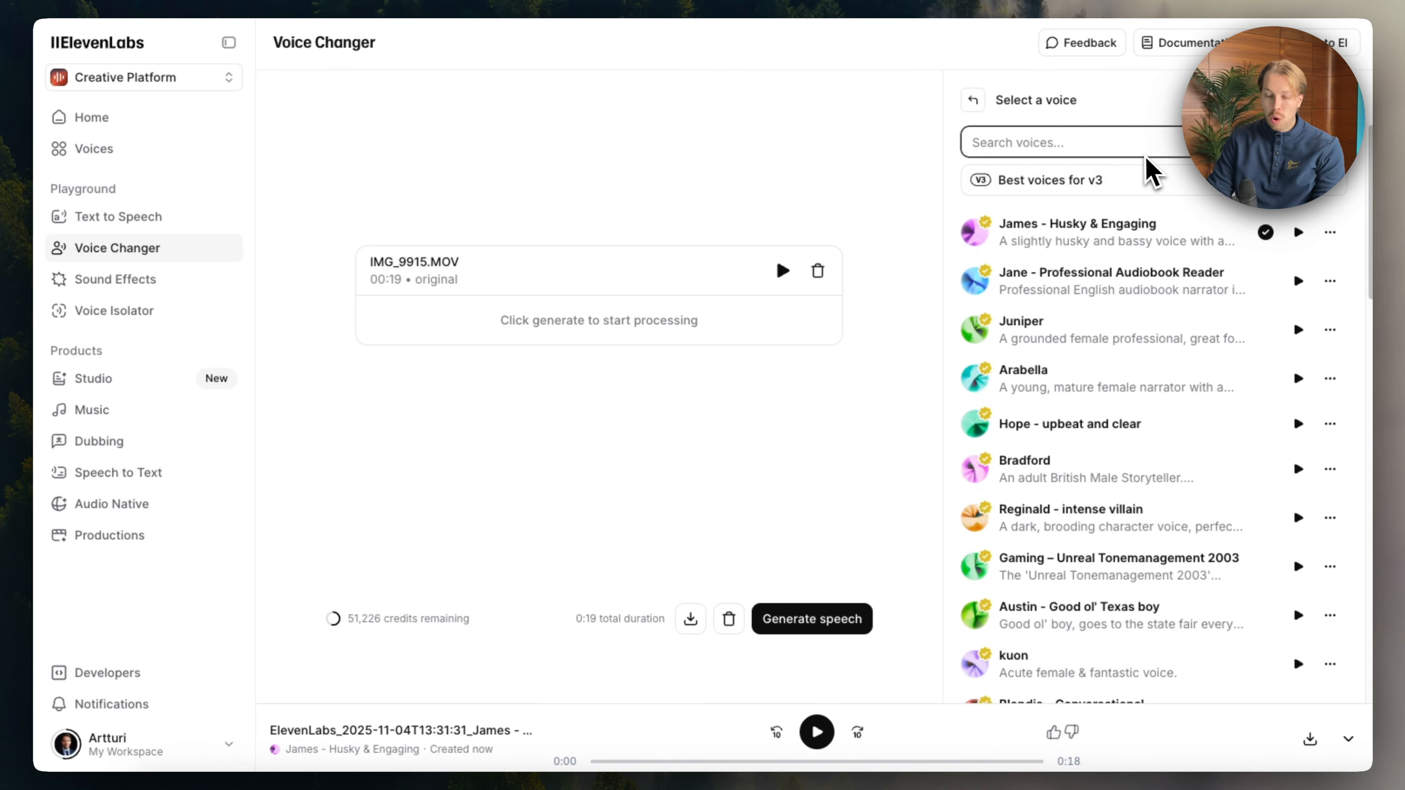
type("artt")
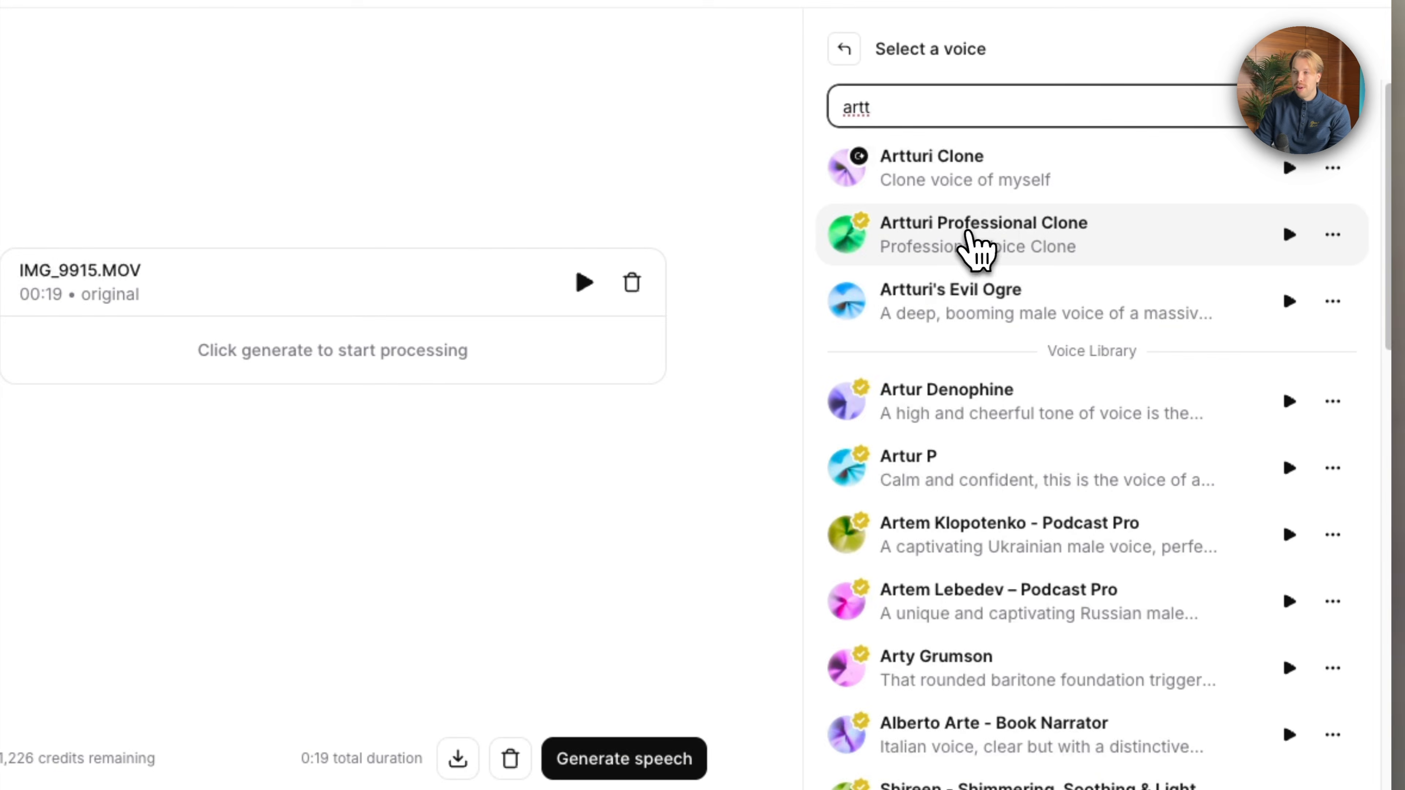
left_click(973, 244)
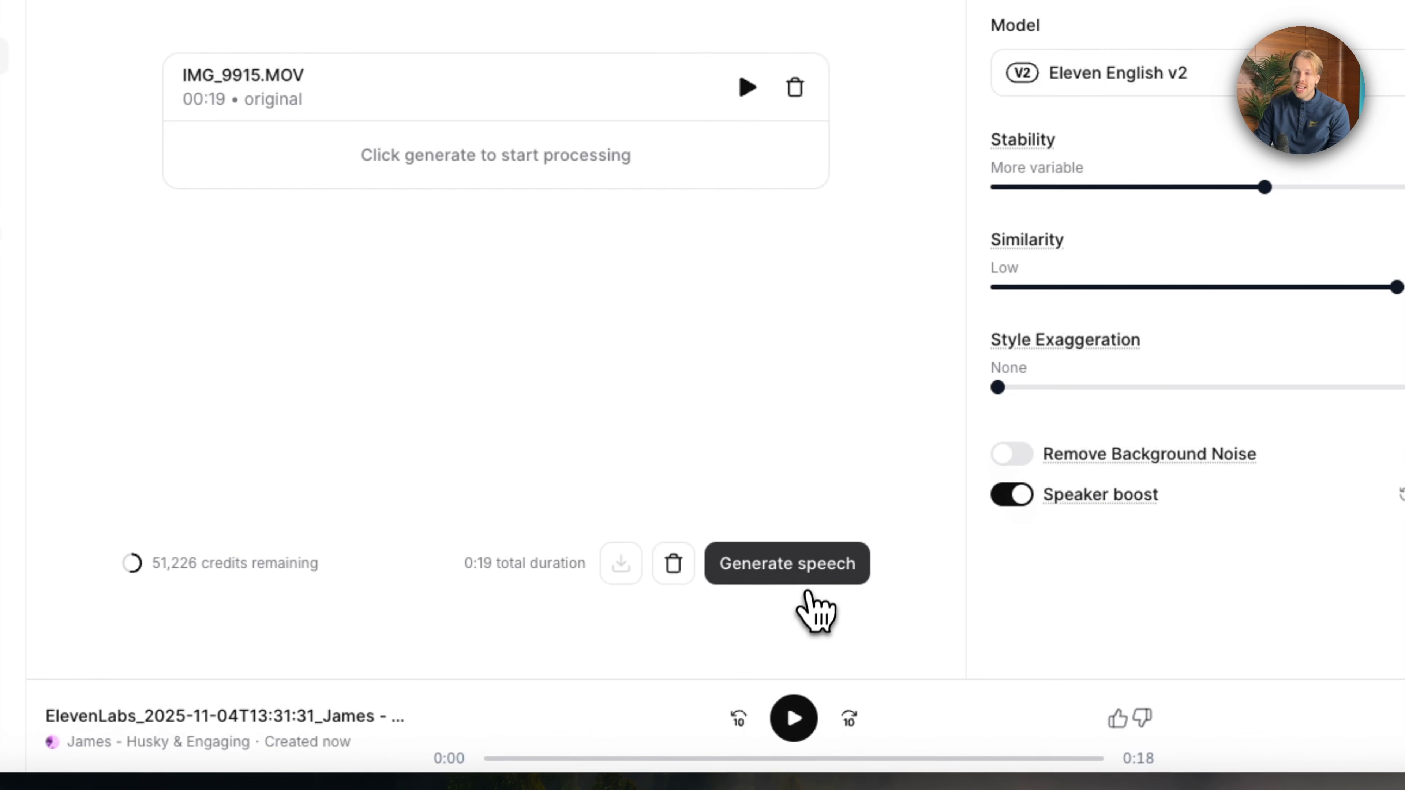
left_click(624, 758)
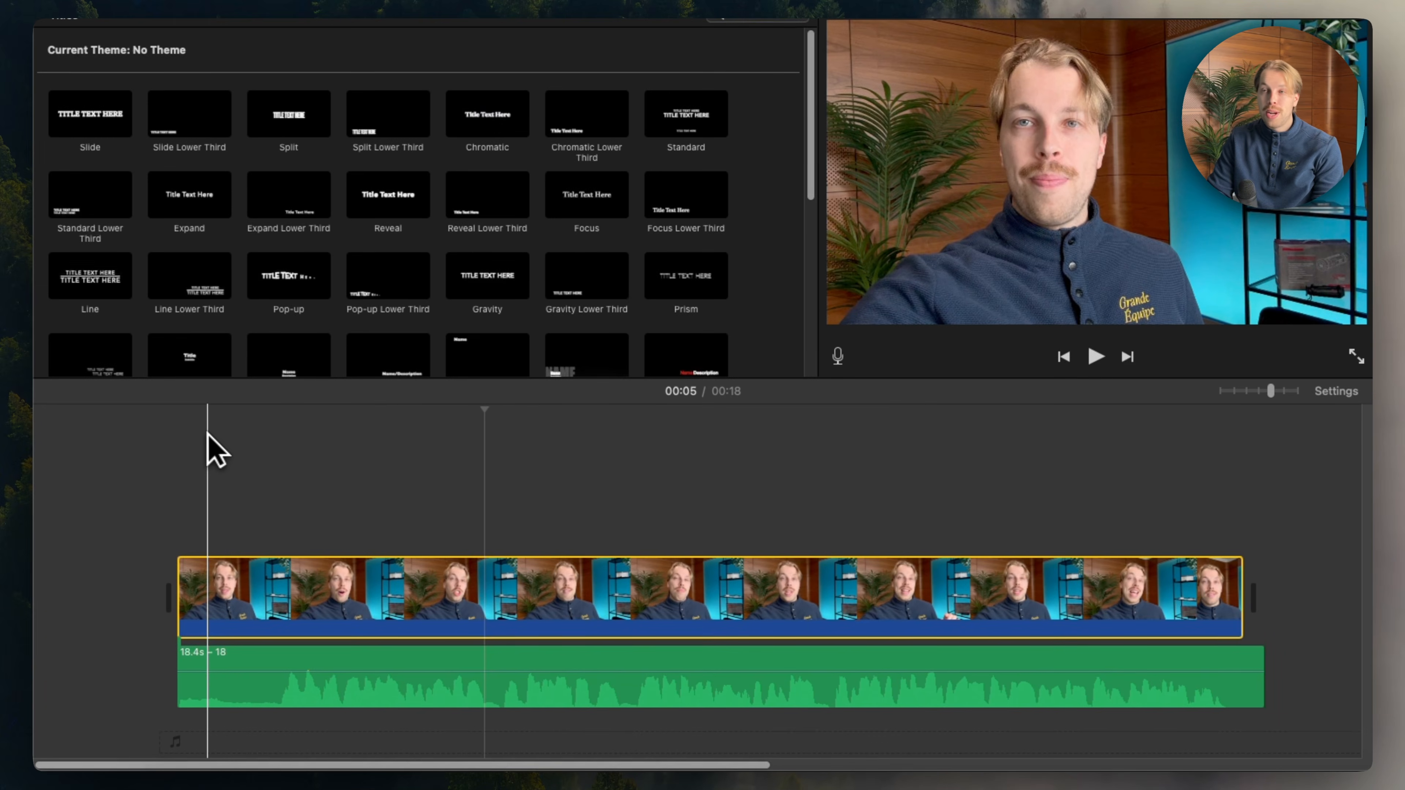
left_click_drag(207, 436, 263, 587)
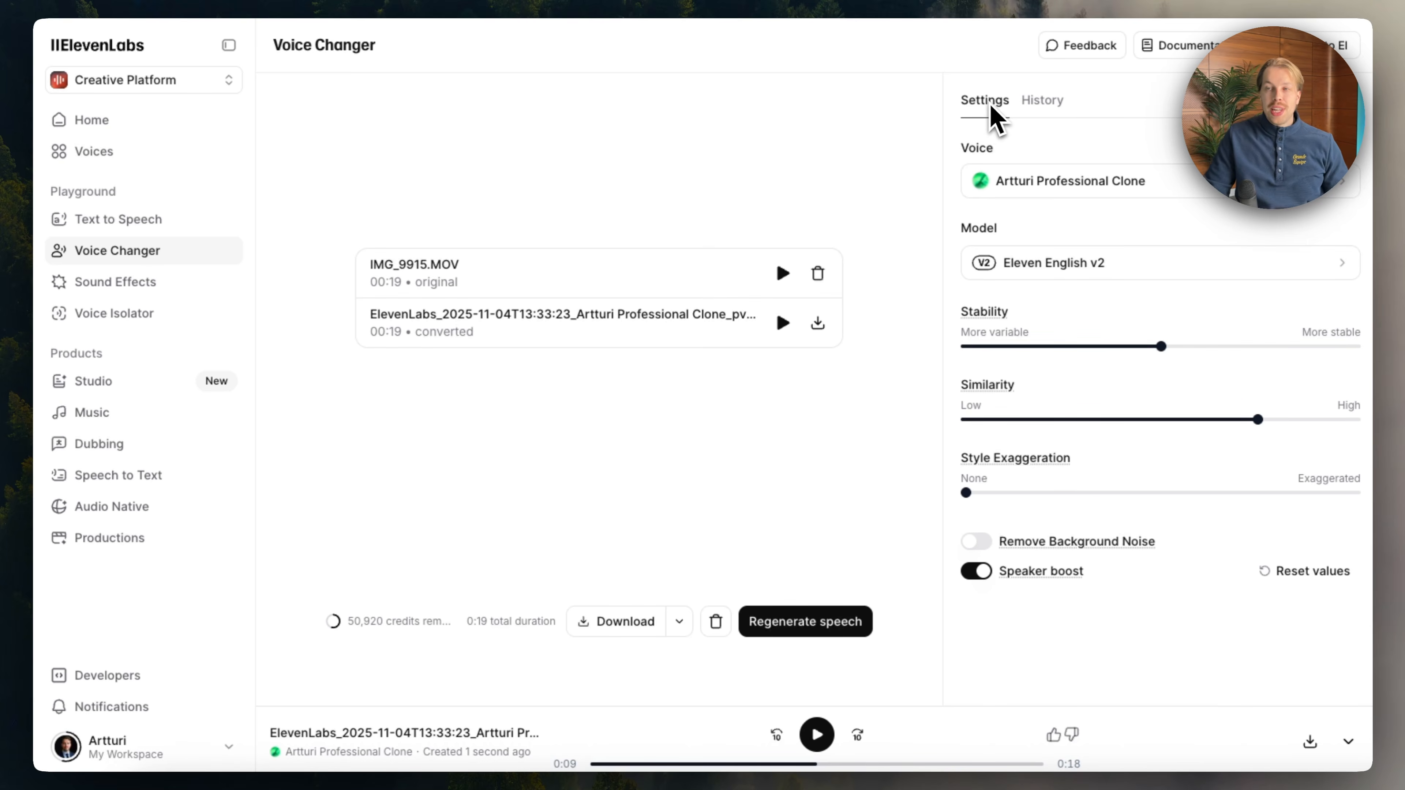
Open Sound Effects and look through the Explore library and the prefilled thunder and temple bells prompt
left_click(135, 289)
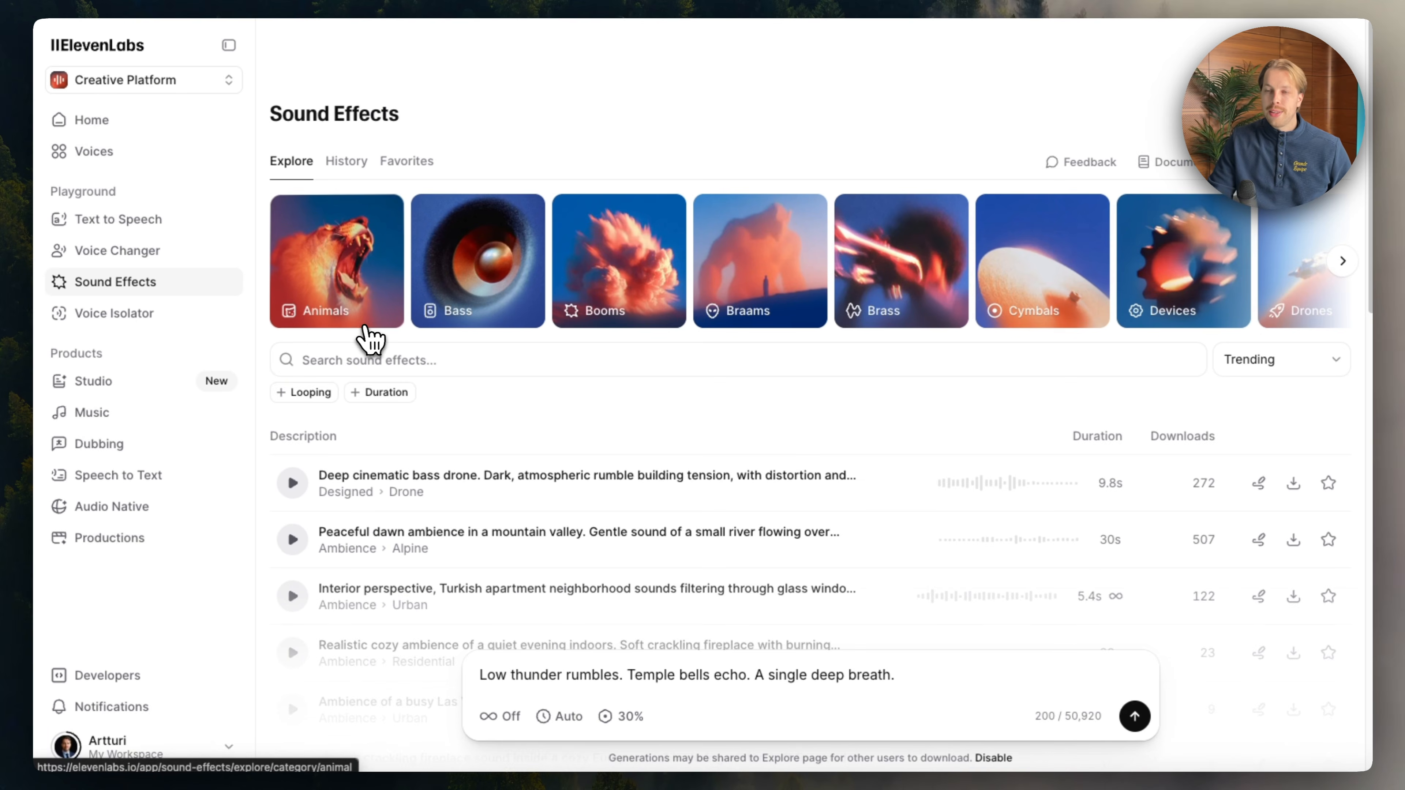
scroll(370, 332, "down", 8)
scroll(369, 328, "up", 8)
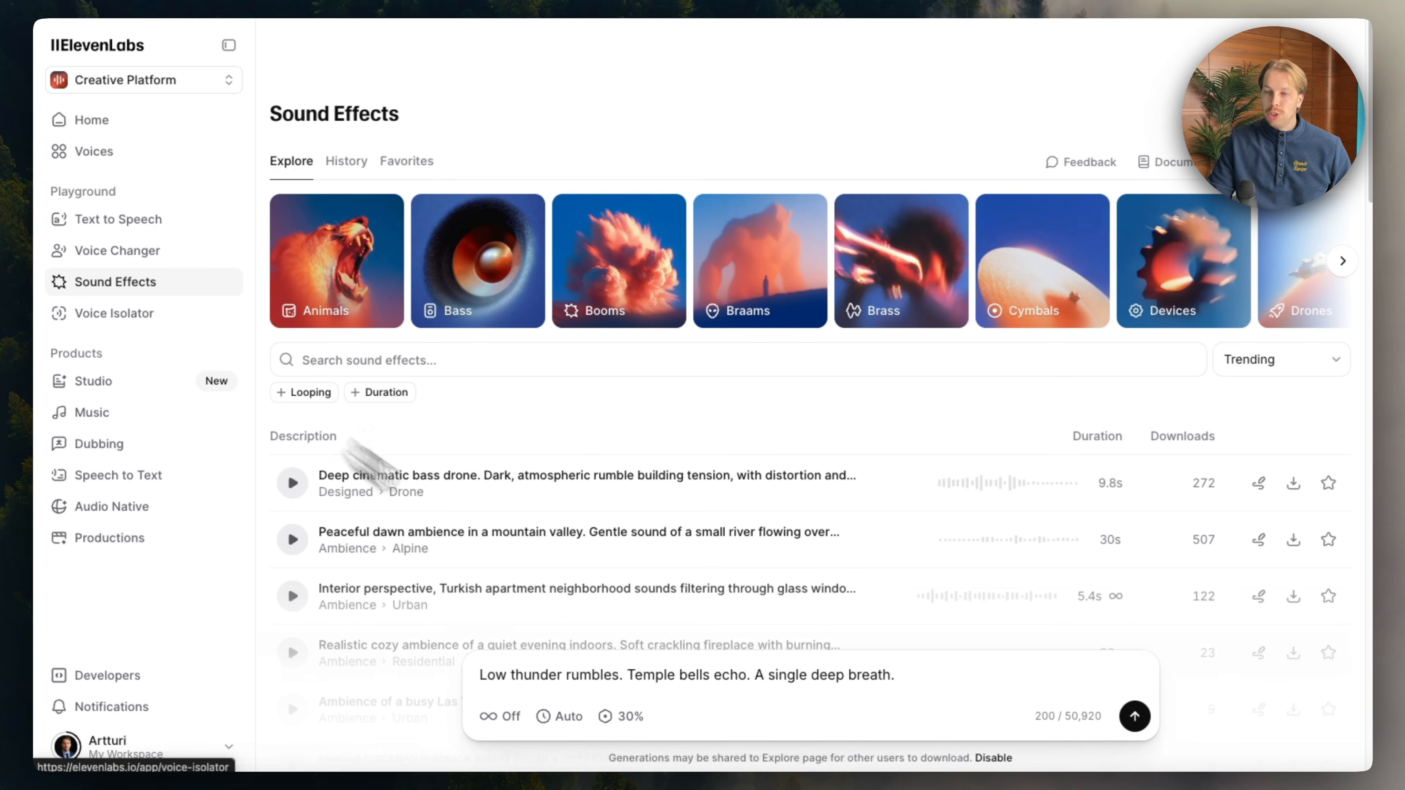
triple_click(661, 674)
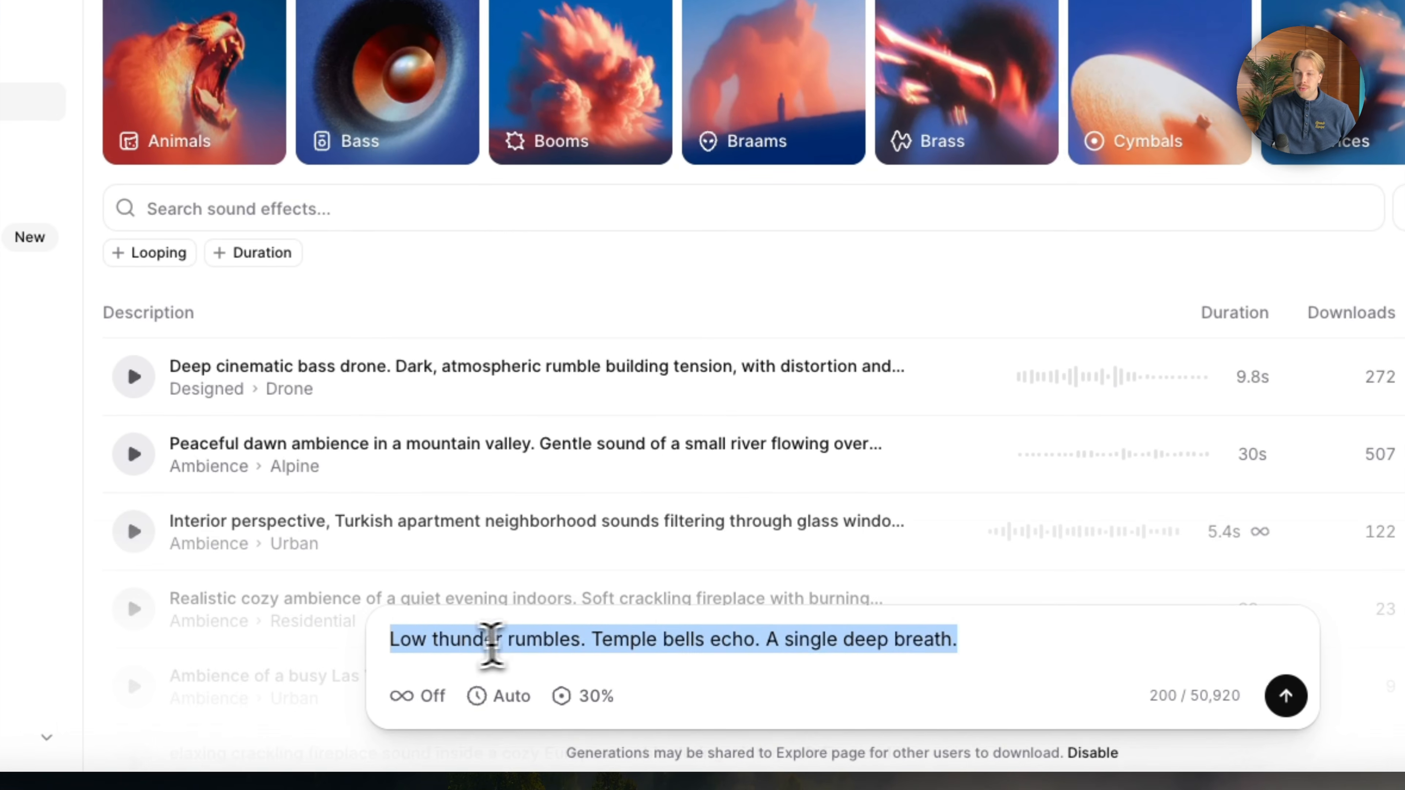
left_click(460, 642)
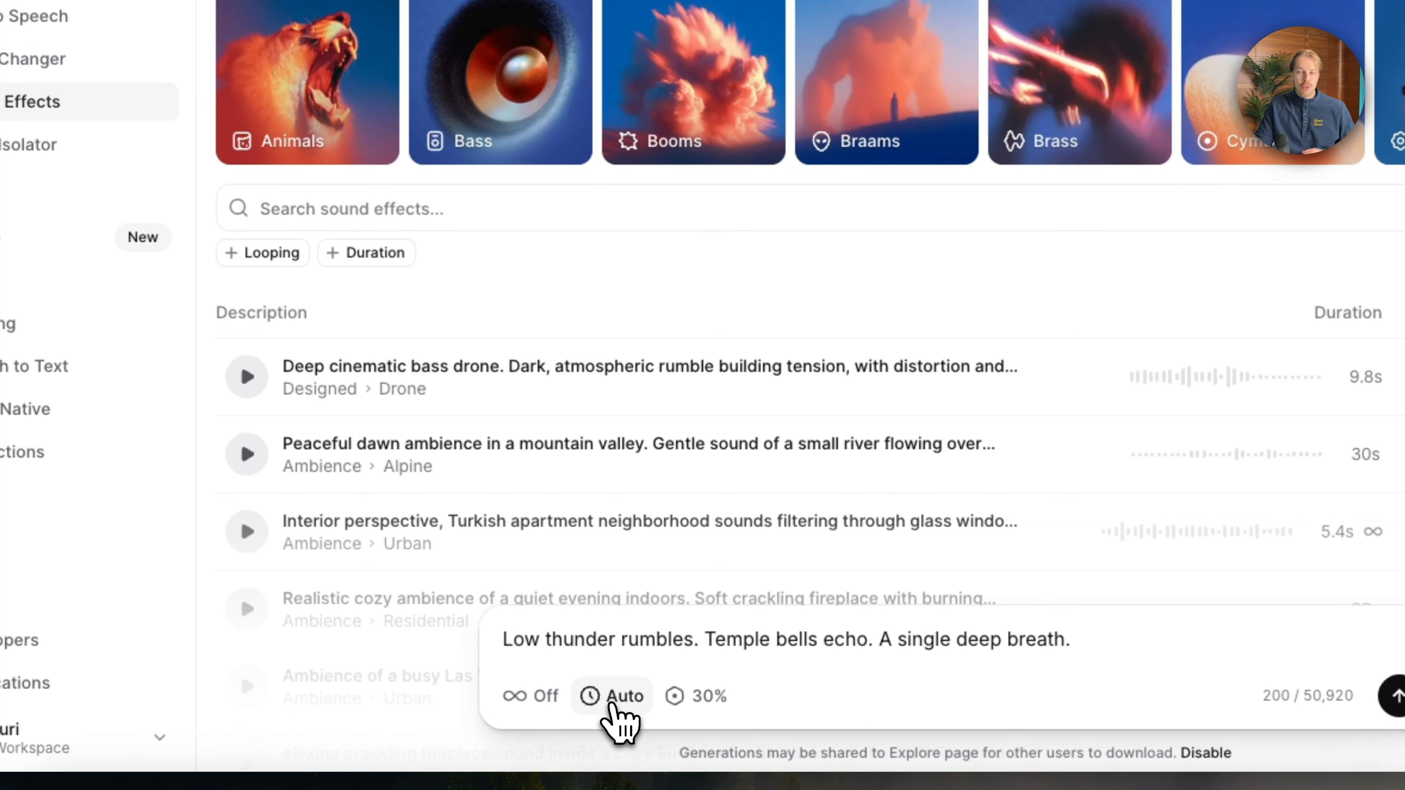
Try a 10.9-second duration for the sound effect, return it to Auto, and examine the Prompt Influence setting
left_click(612, 698)
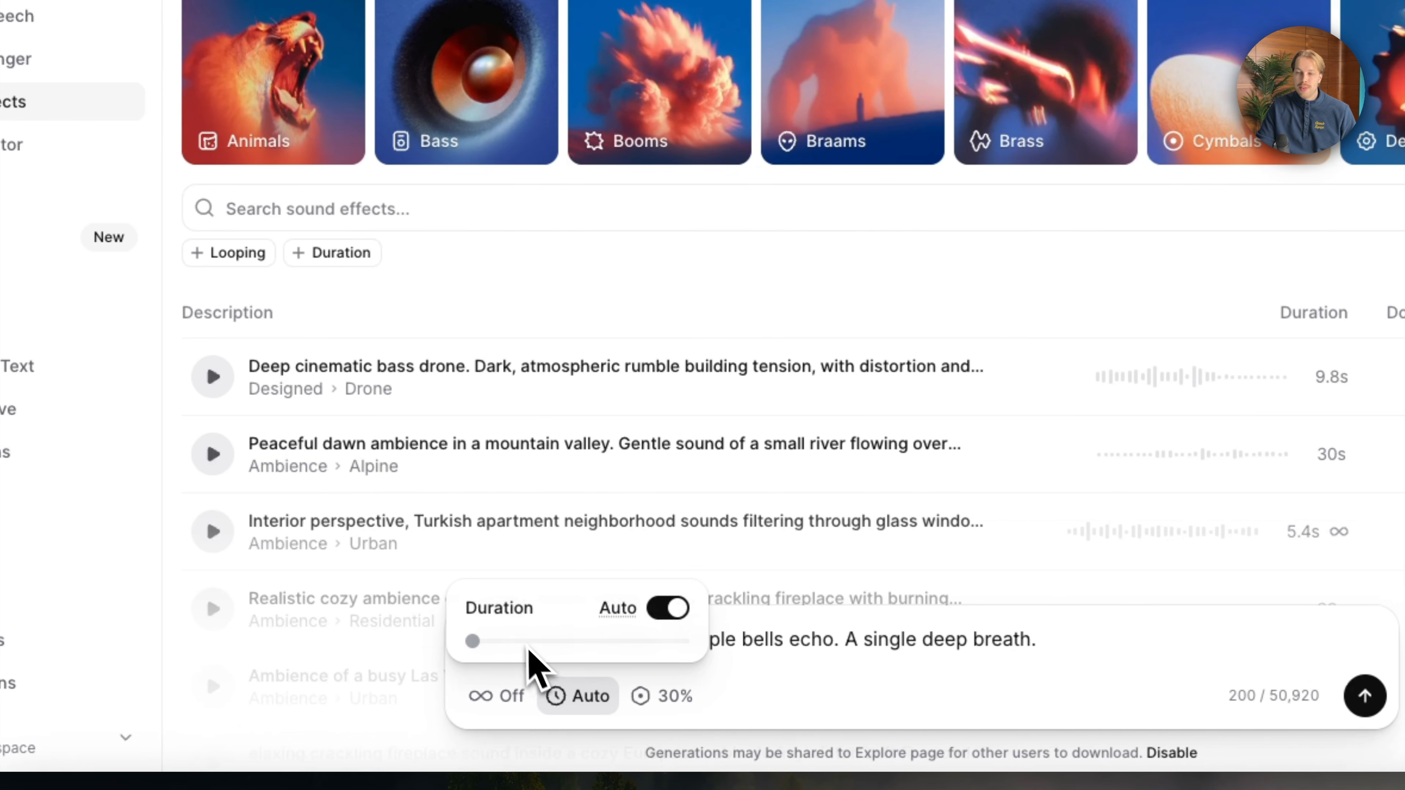
left_click_drag(520, 642, 552, 642)
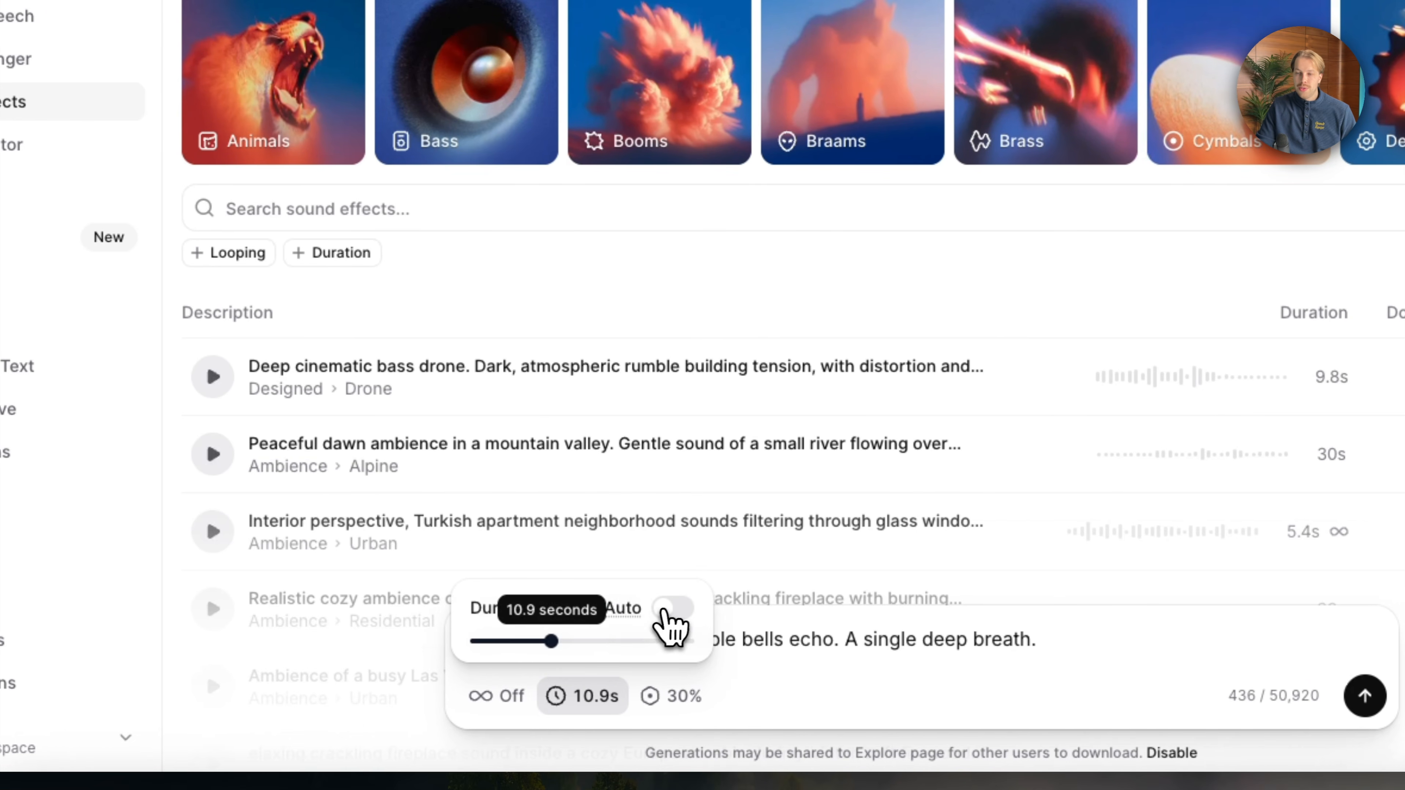
left_click(667, 616)
left_click(668, 706)
left_click(670, 707)
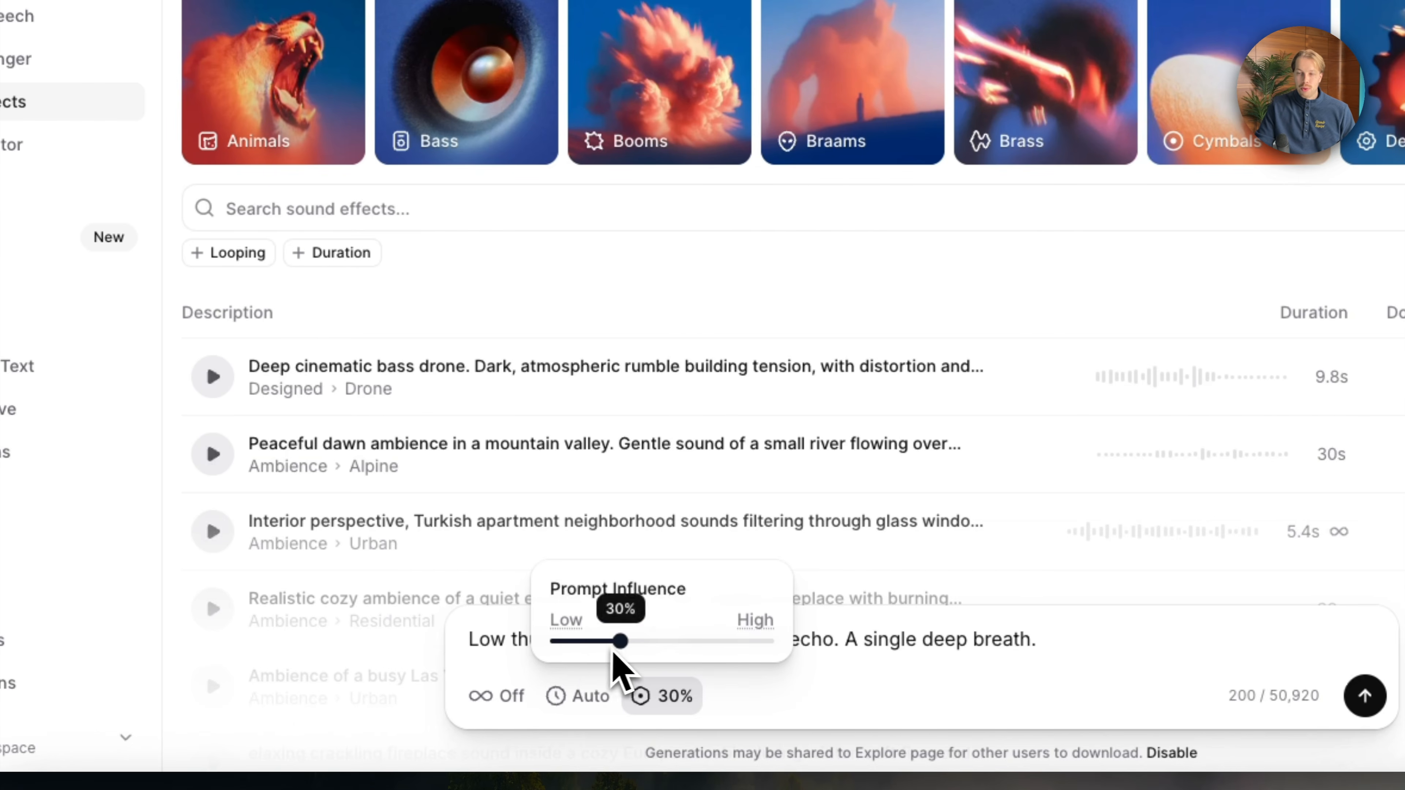
left_click(791, 677)
Generate sound effects from the prompt "Low thunder rumbles. Temple bells echo. A single deep breath." and open the generation history
left_click_drag(1048, 653, 402, 648)
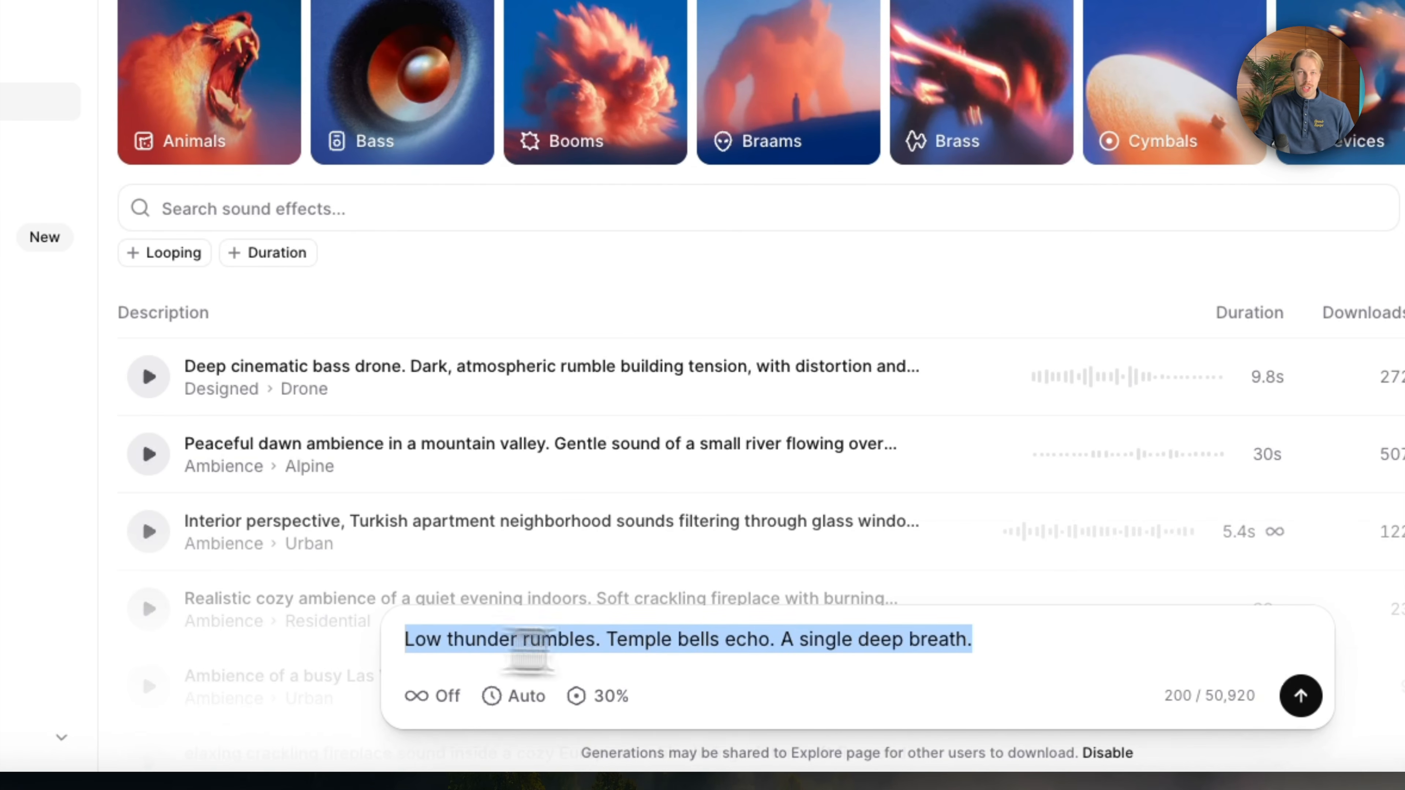
left_click(584, 652)
left_click_drag(972, 650, 376, 656)
left_click(906, 647)
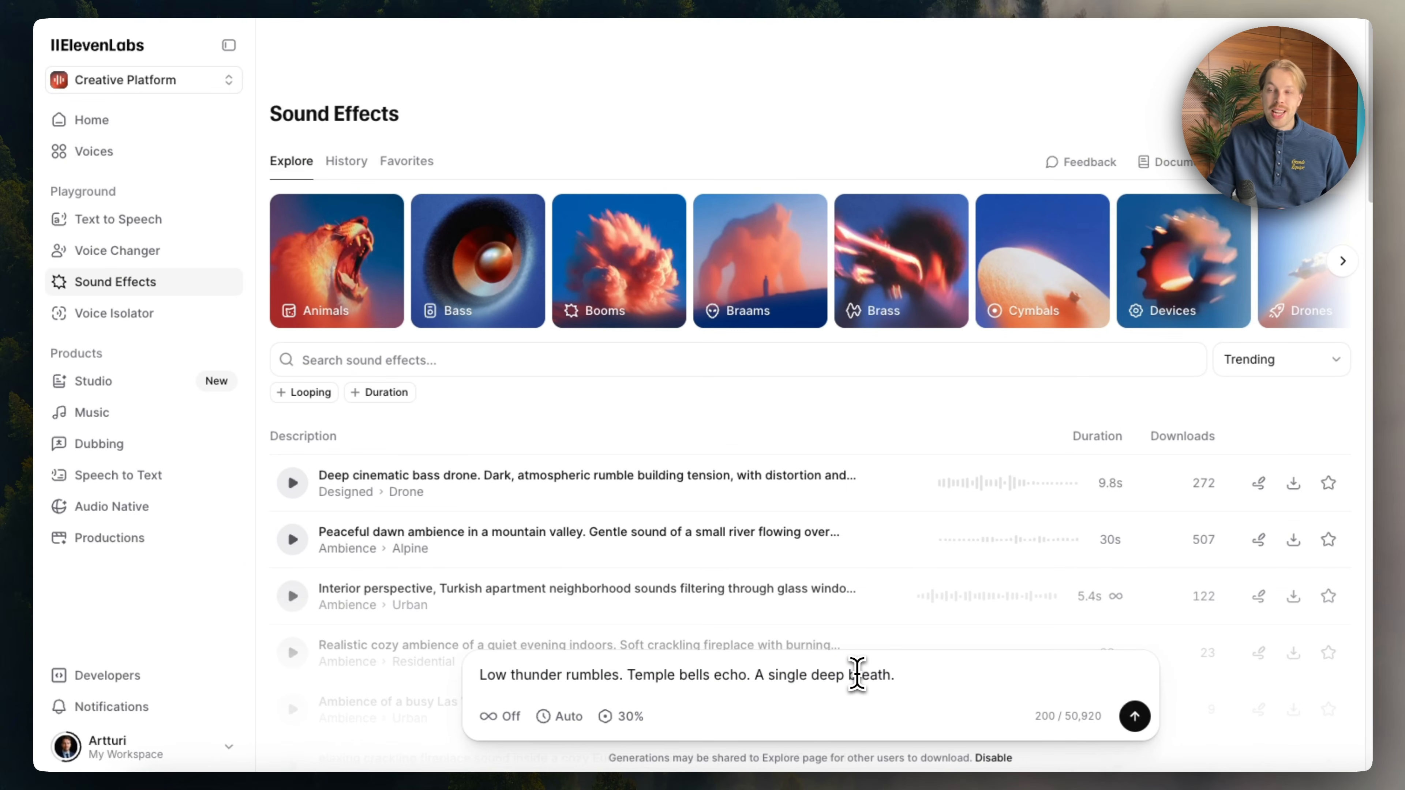
left_click(1135, 716)
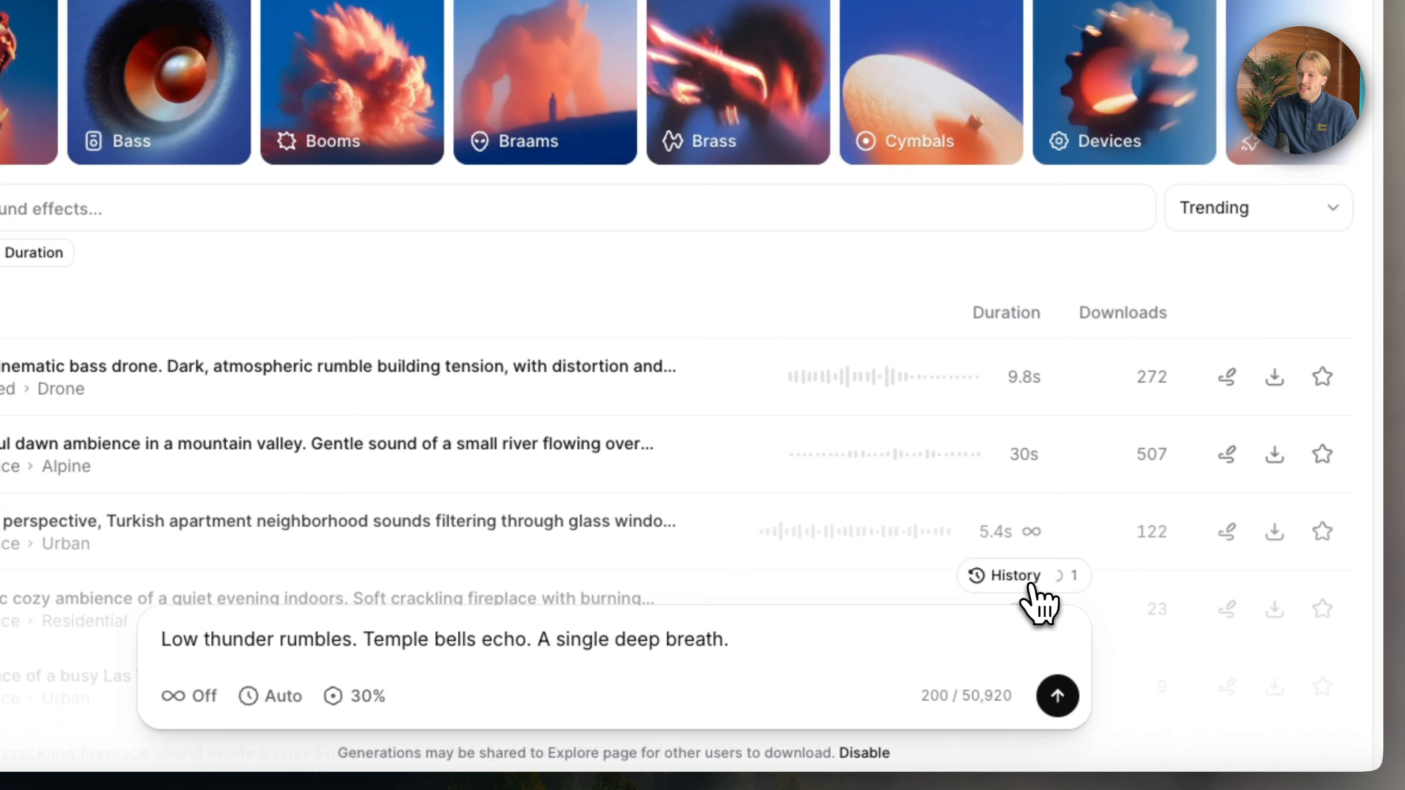
left_click(1032, 585)
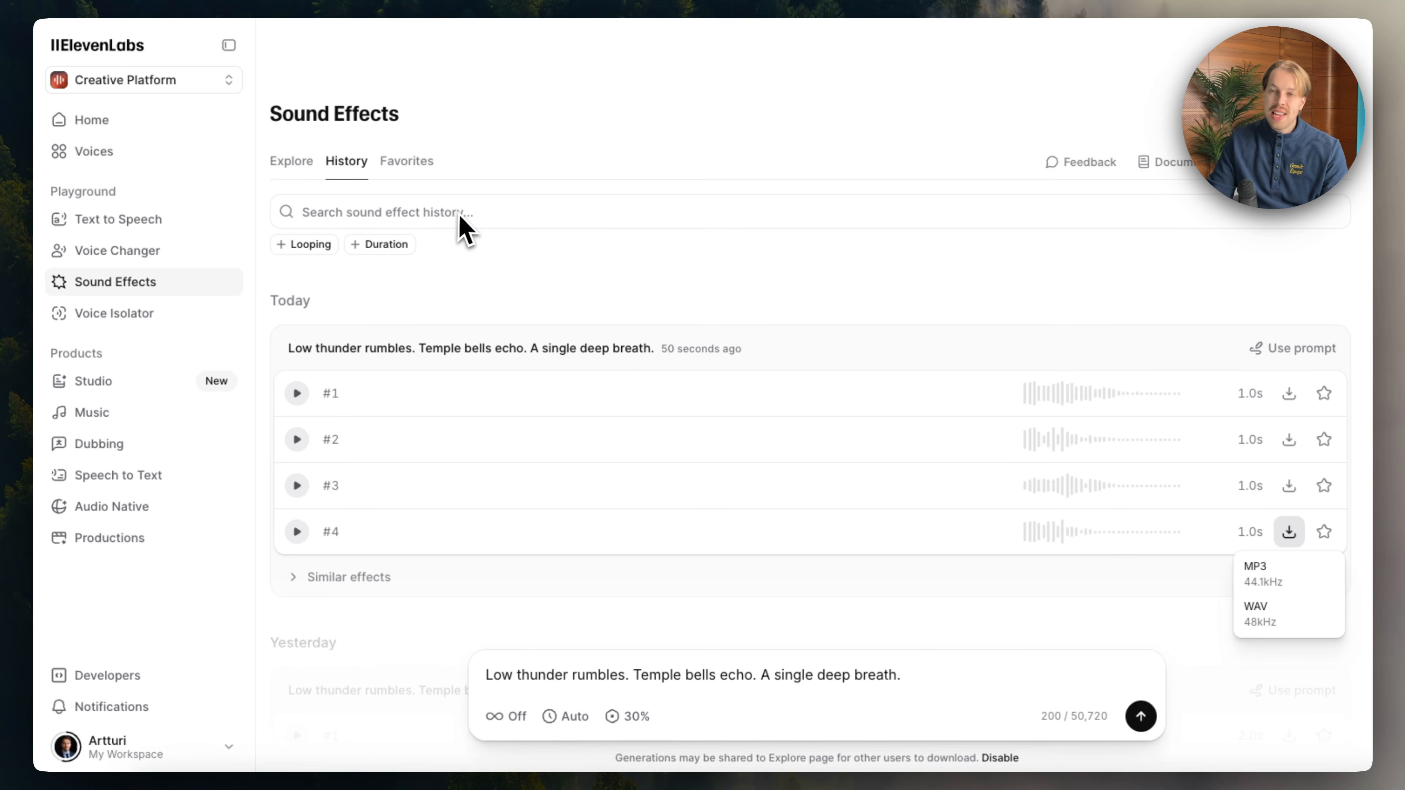
Return to the Explore library and collapse the list of recently generated effects
left_click(299, 166)
scroll(766, 299, "down", 3)
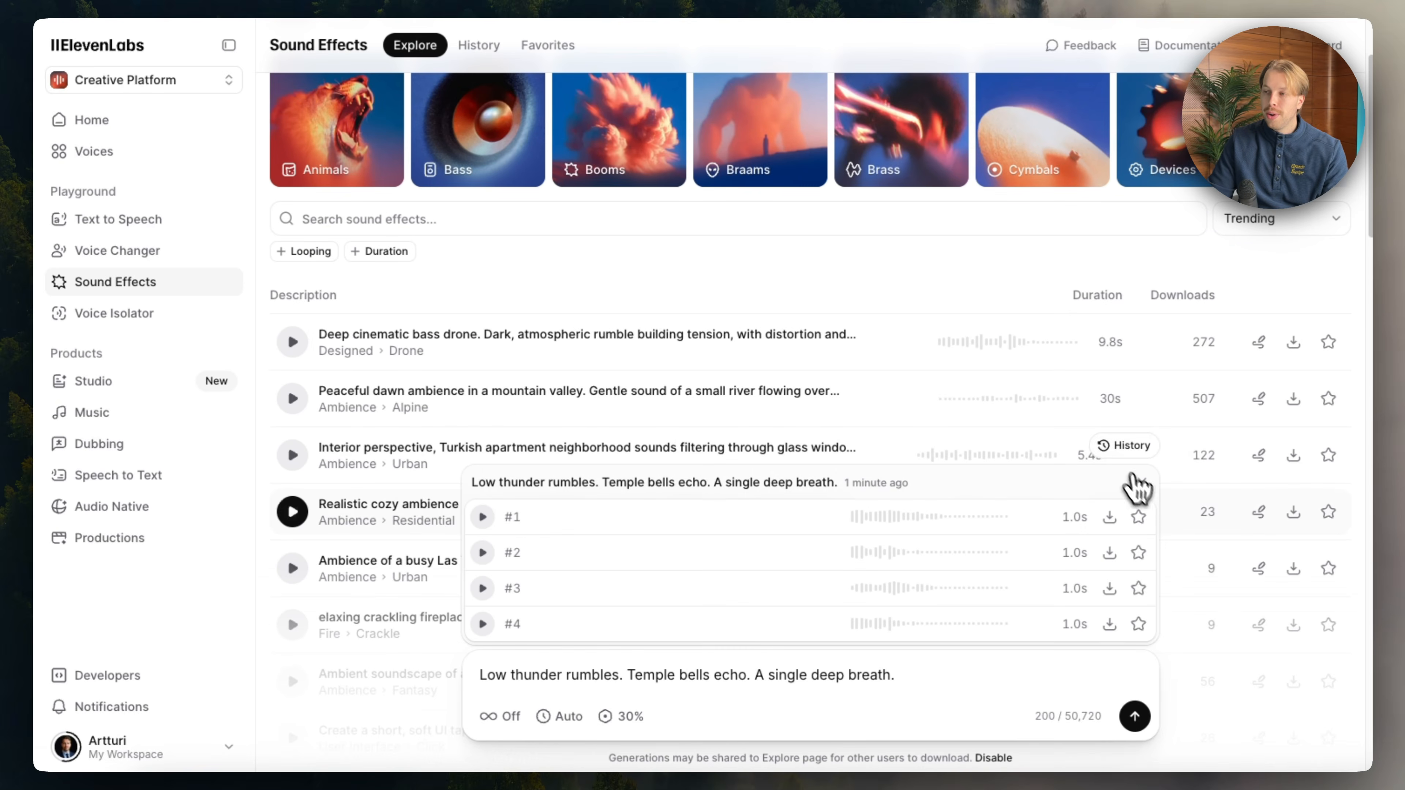
left_click(1141, 482)
scroll(719, 403, "up", 2)
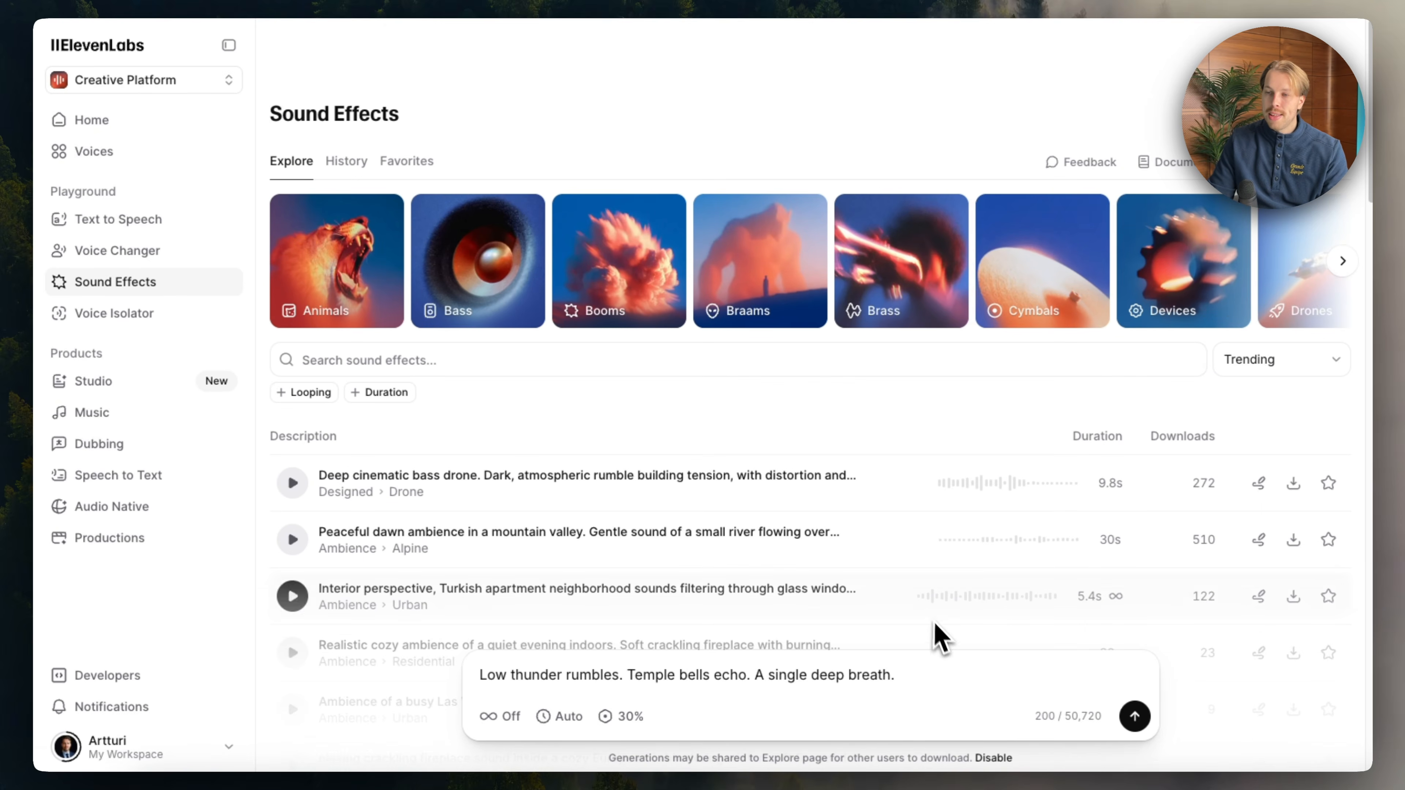
scroll(851, 502, "down", 1)
scroll(691, 377, "up", 2)
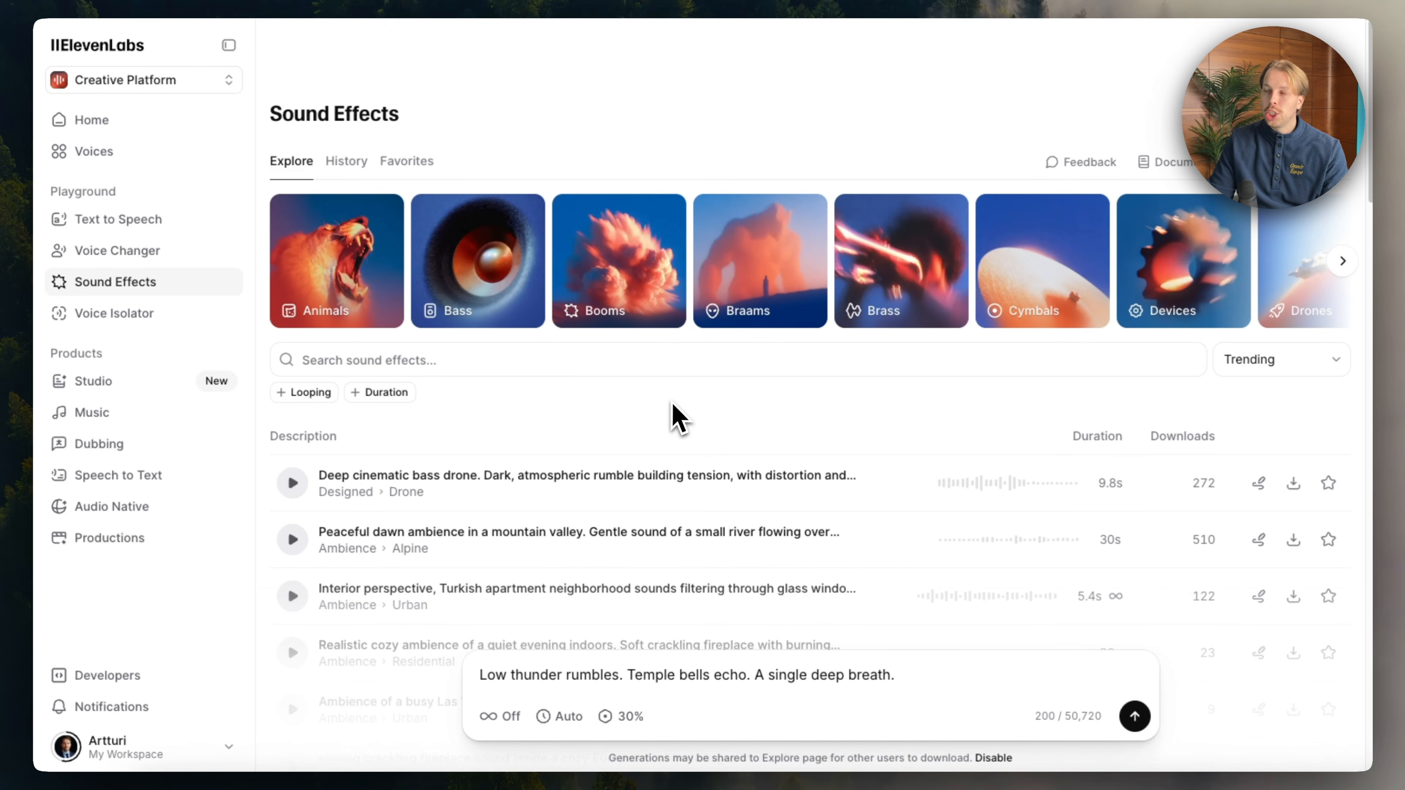
Browse the trending sound effects and play the "Peaceful dawn ambience in a mountain valley" effect
scroll(672, 421, "down", 1)
scroll(700, 410, "down", 5)
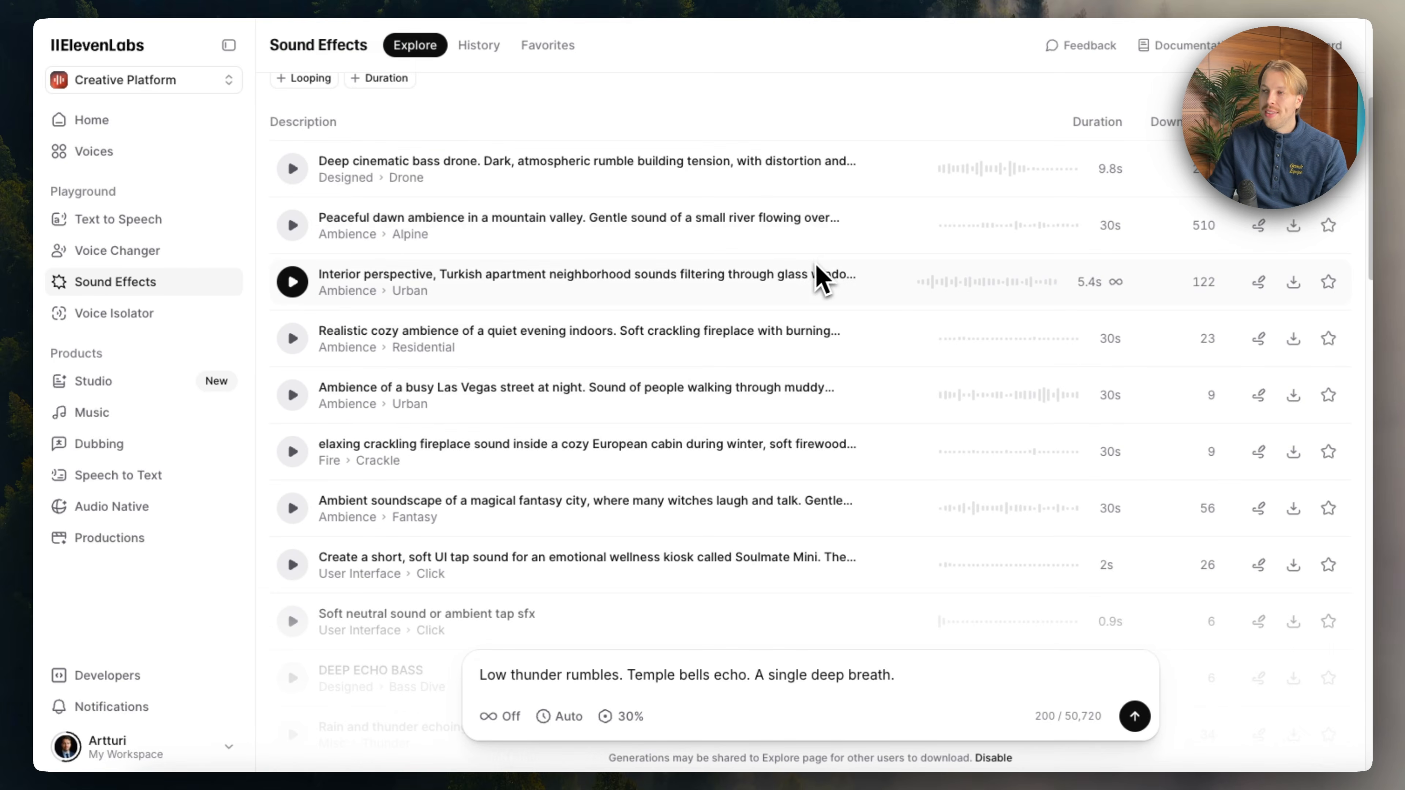
scroll(821, 273, "up", 5)
scroll(1012, 309, "down", 3)
scroll(1013, 310, "down", 1)
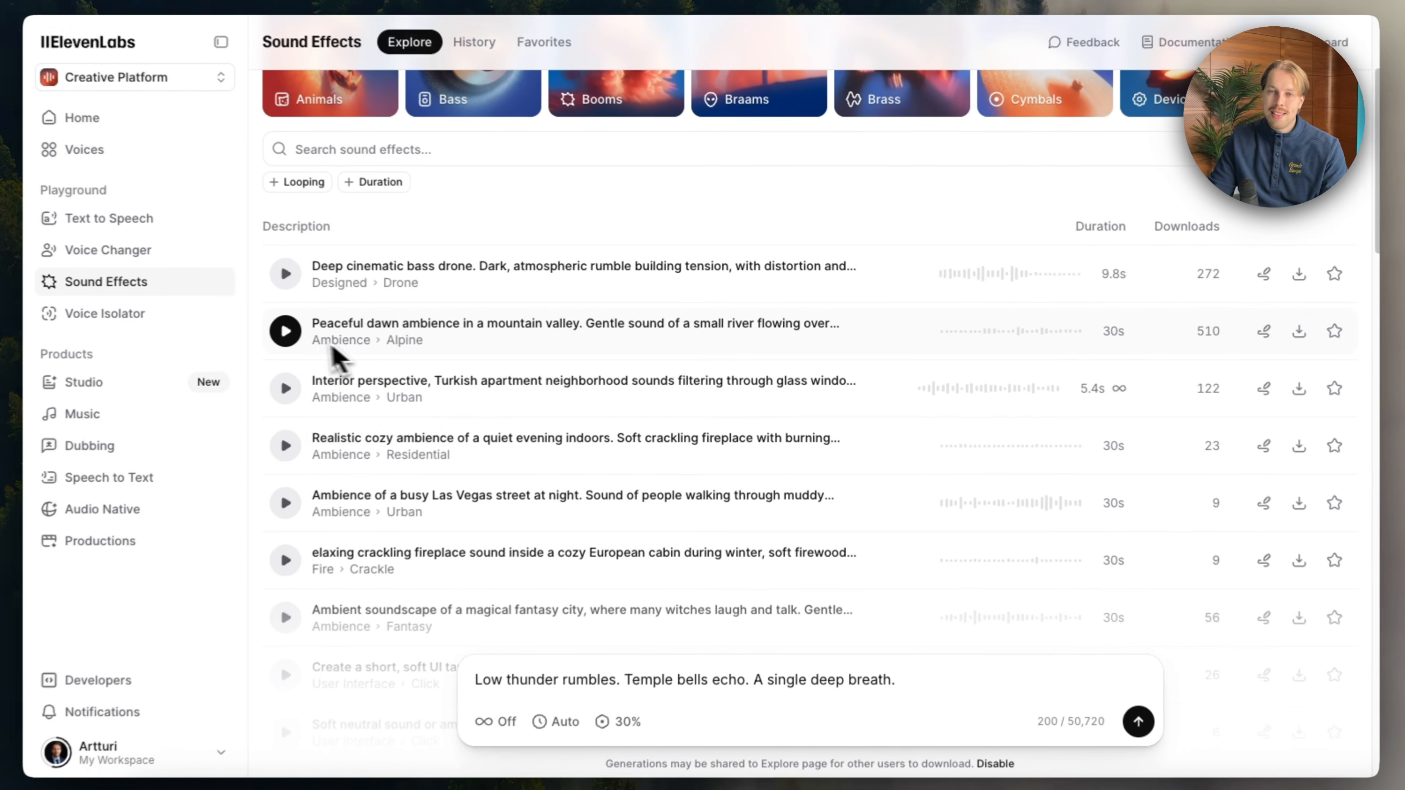
left_click(289, 335)
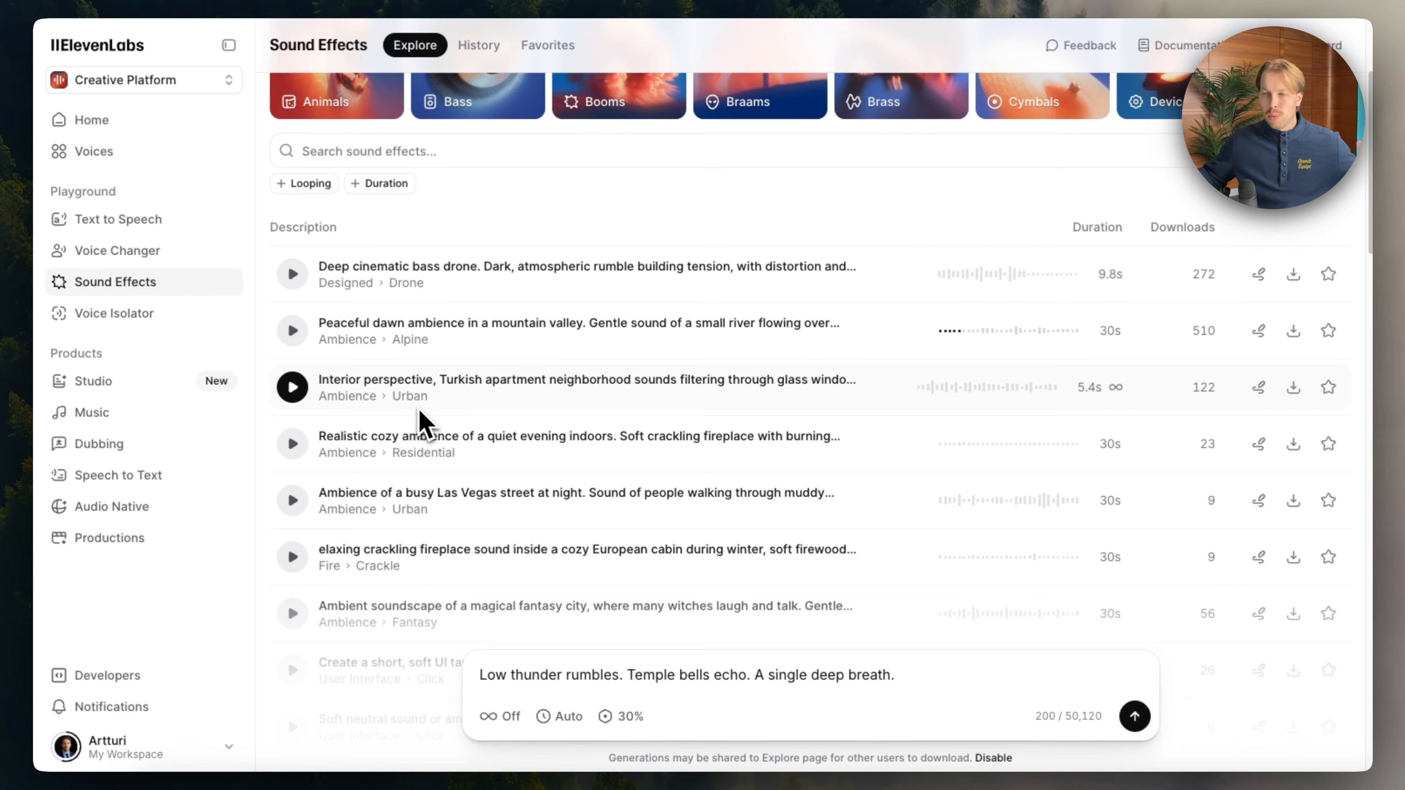
scroll(408, 364, "up", 4)
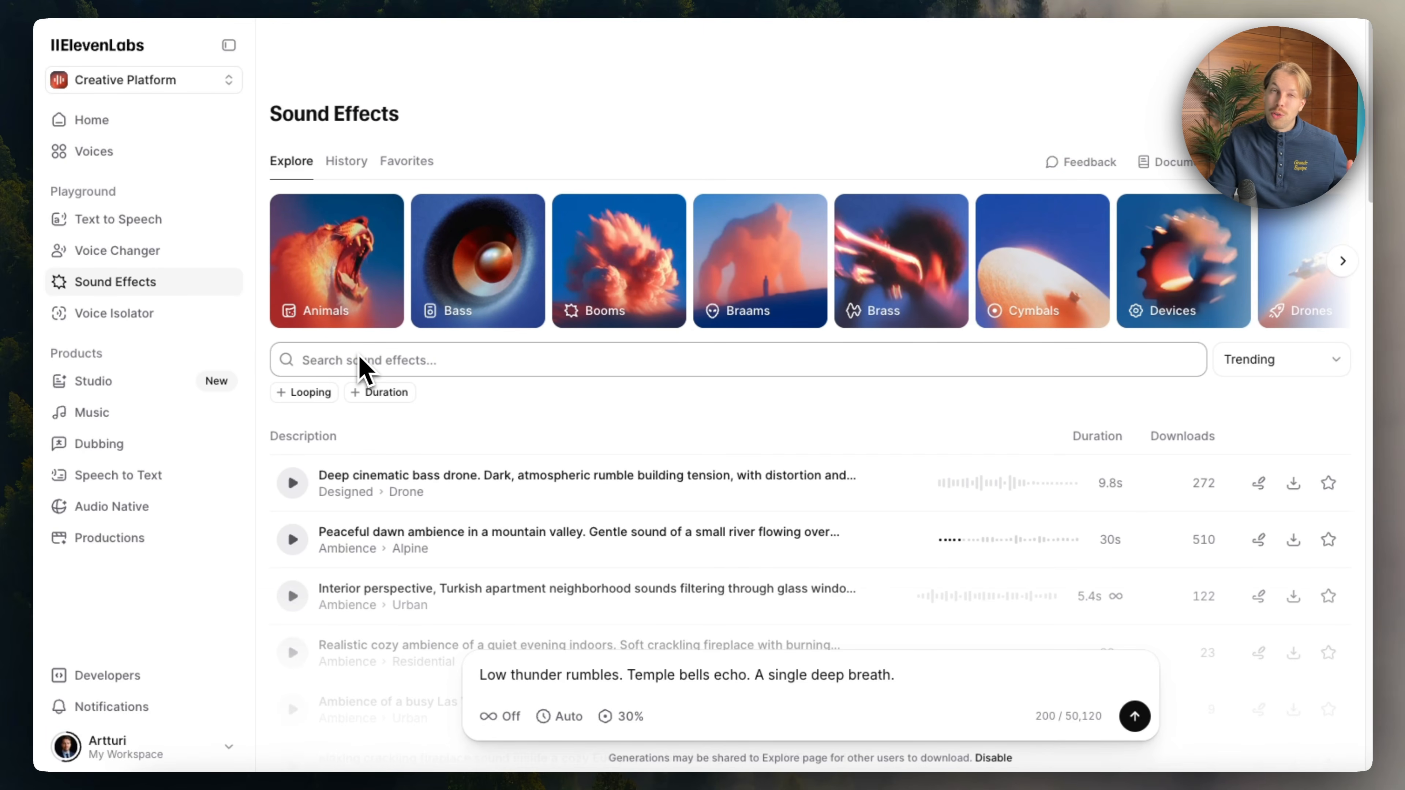
Open Voice Isolator and examine its file upload area and the history of isolated recordings
left_click(169, 316)
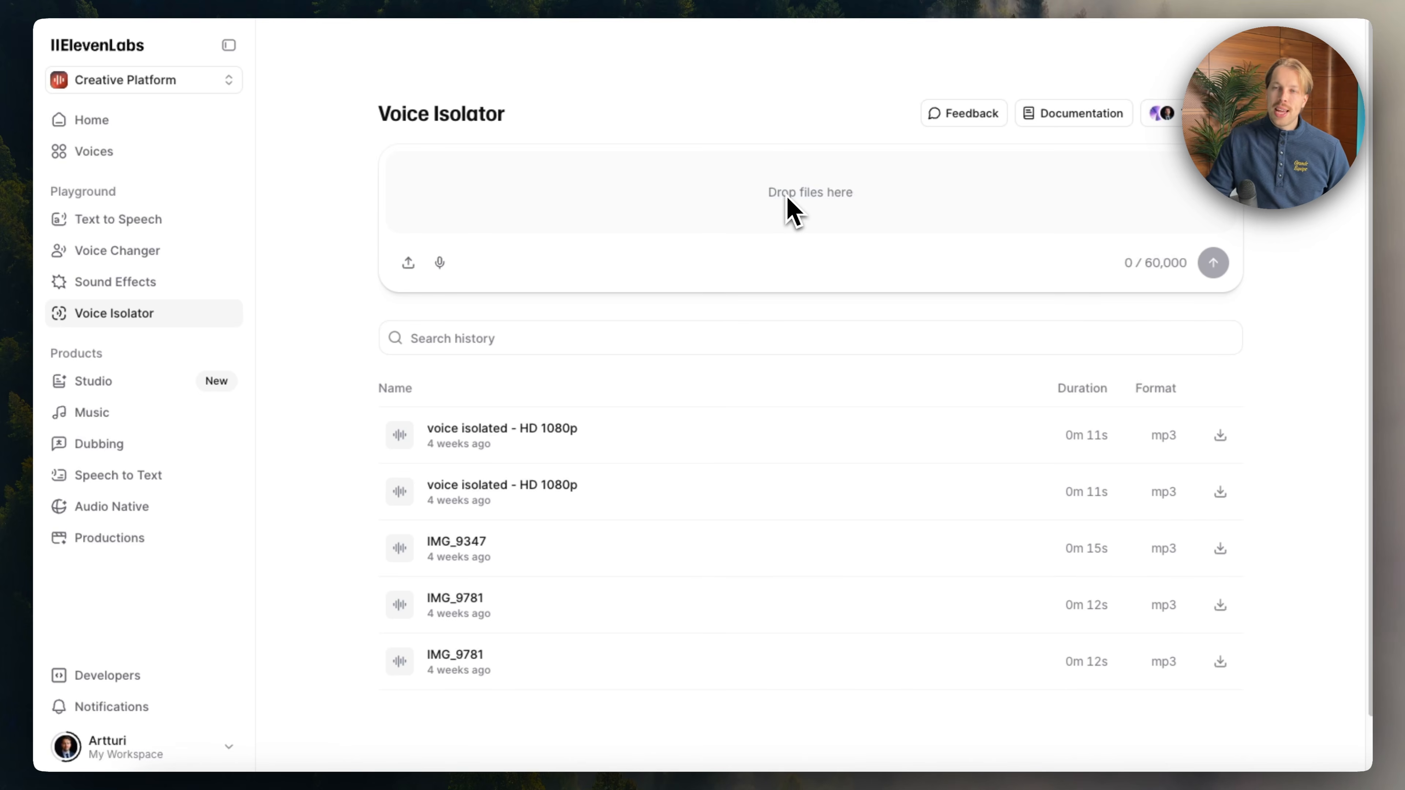
scroll(788, 199, "down", 1)
scroll(791, 200, "up", 1)
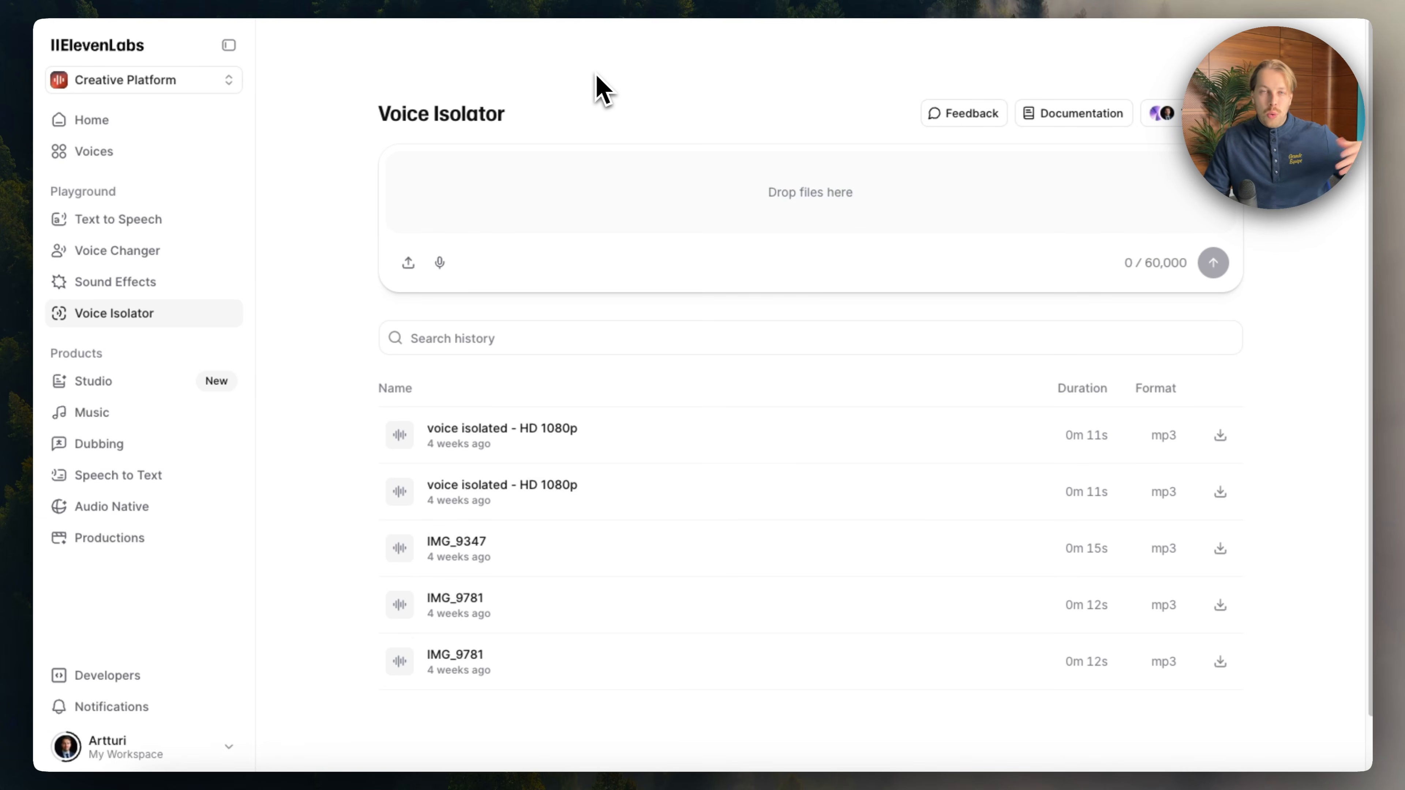
scroll(759, 147, "down", 1)
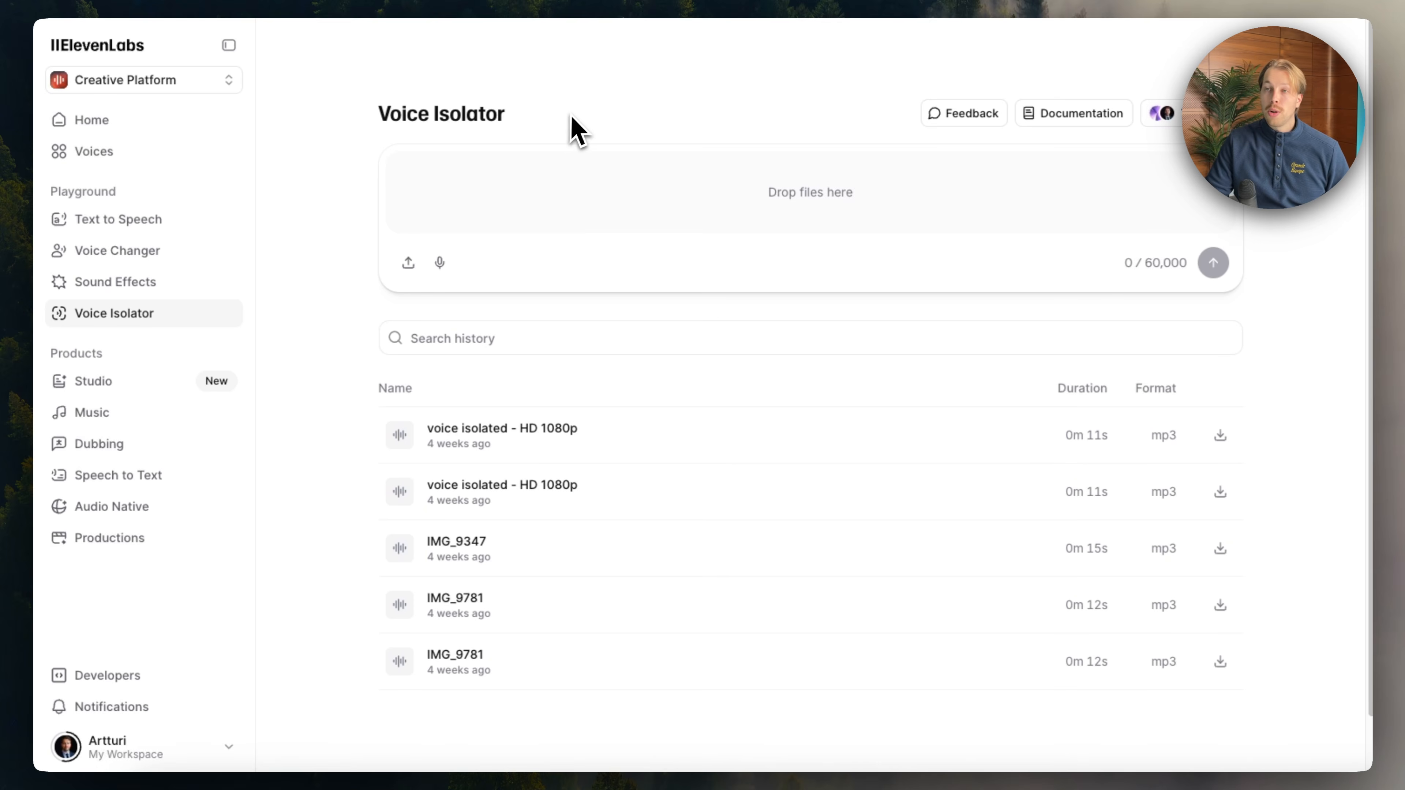
scroll(659, 119, "down", 2)
scroll(659, 119, "up", 2)
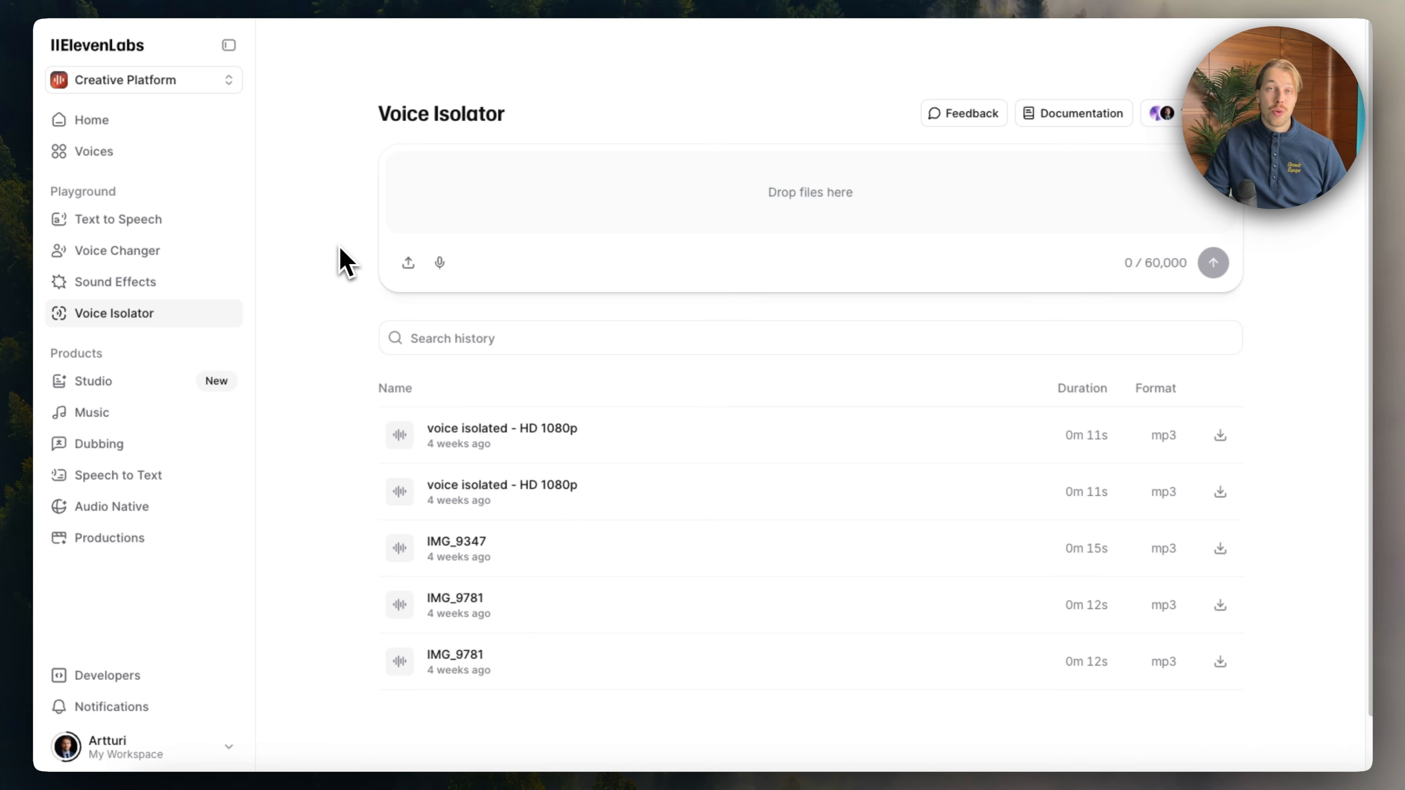
Open Studio and create a new blank video project
left_click(99, 381)
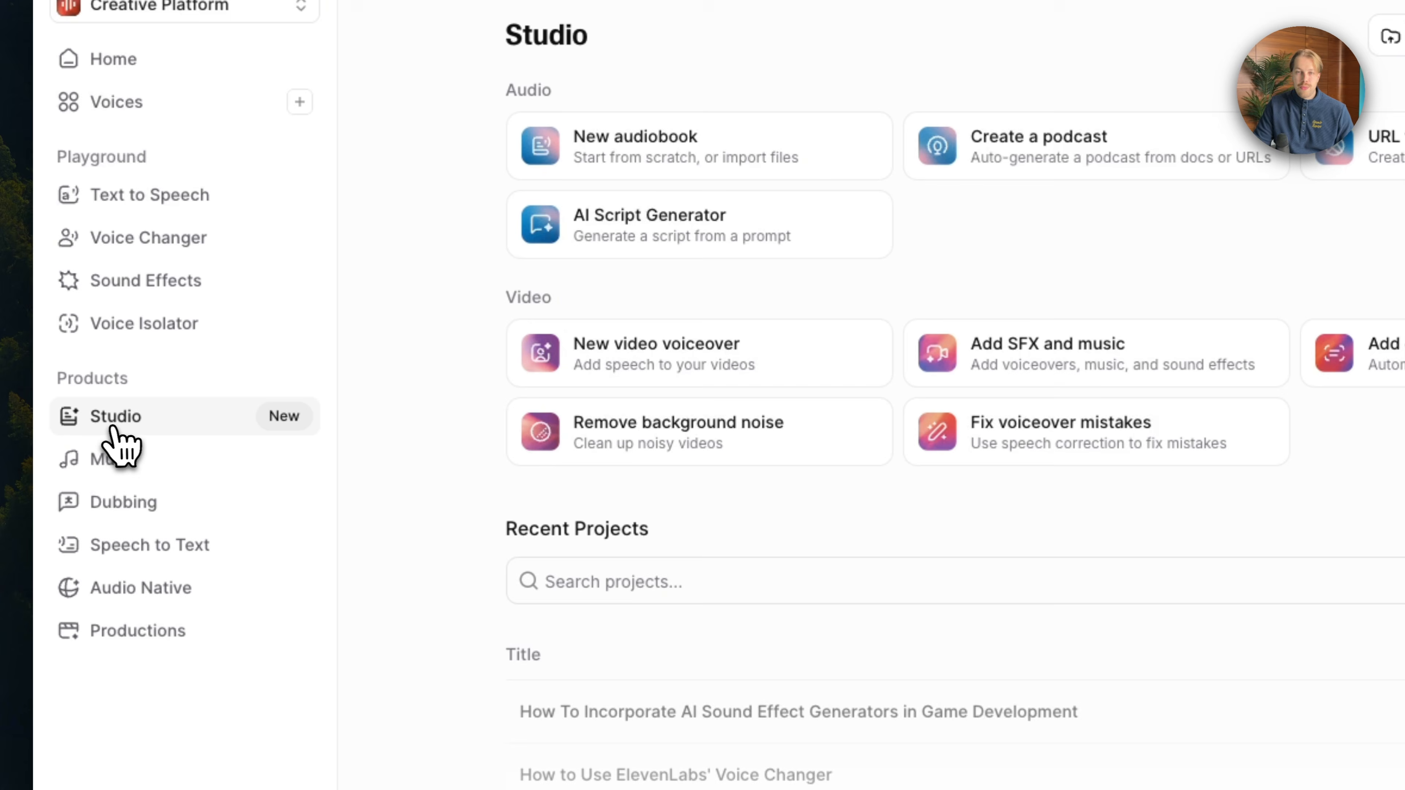
left_click(1100, 132)
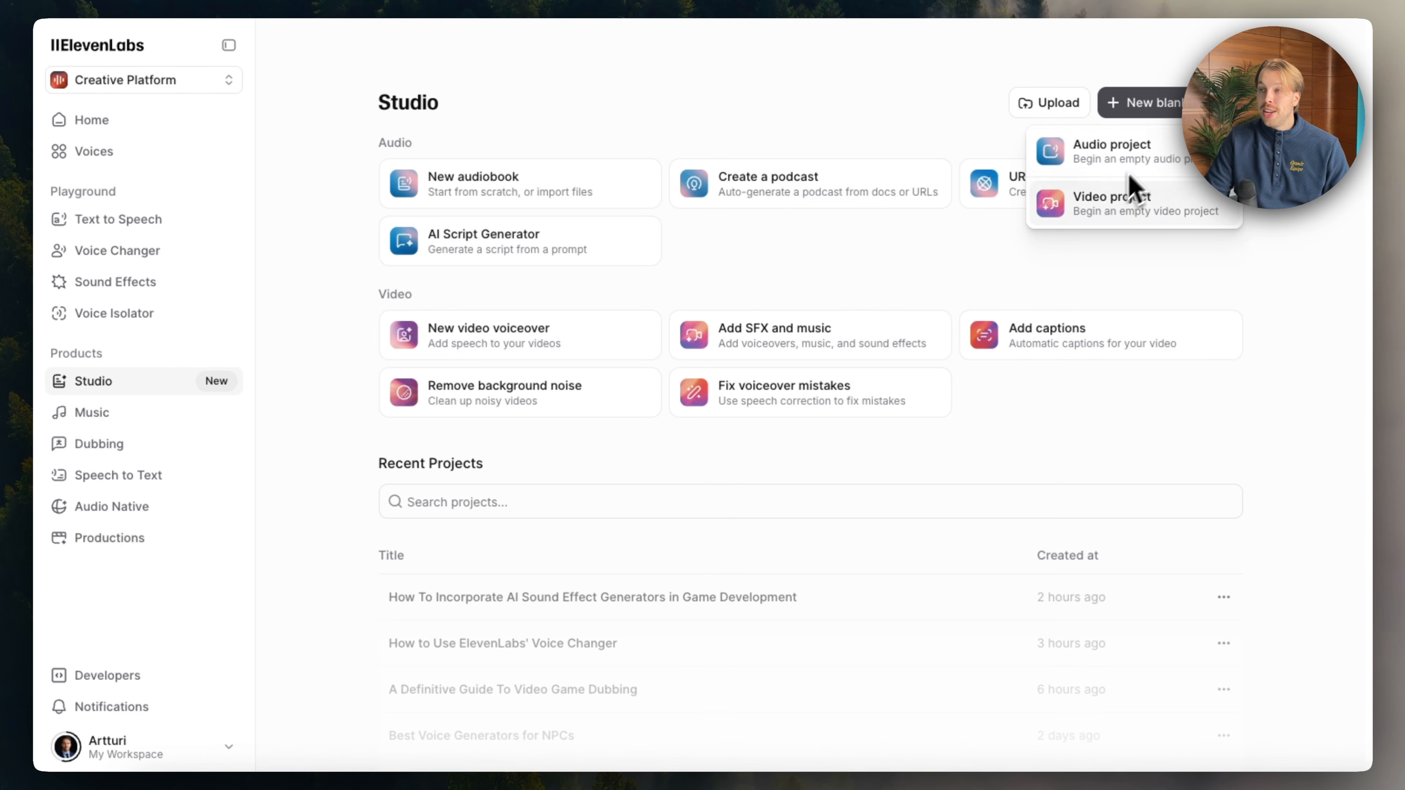
left_click(1122, 197)
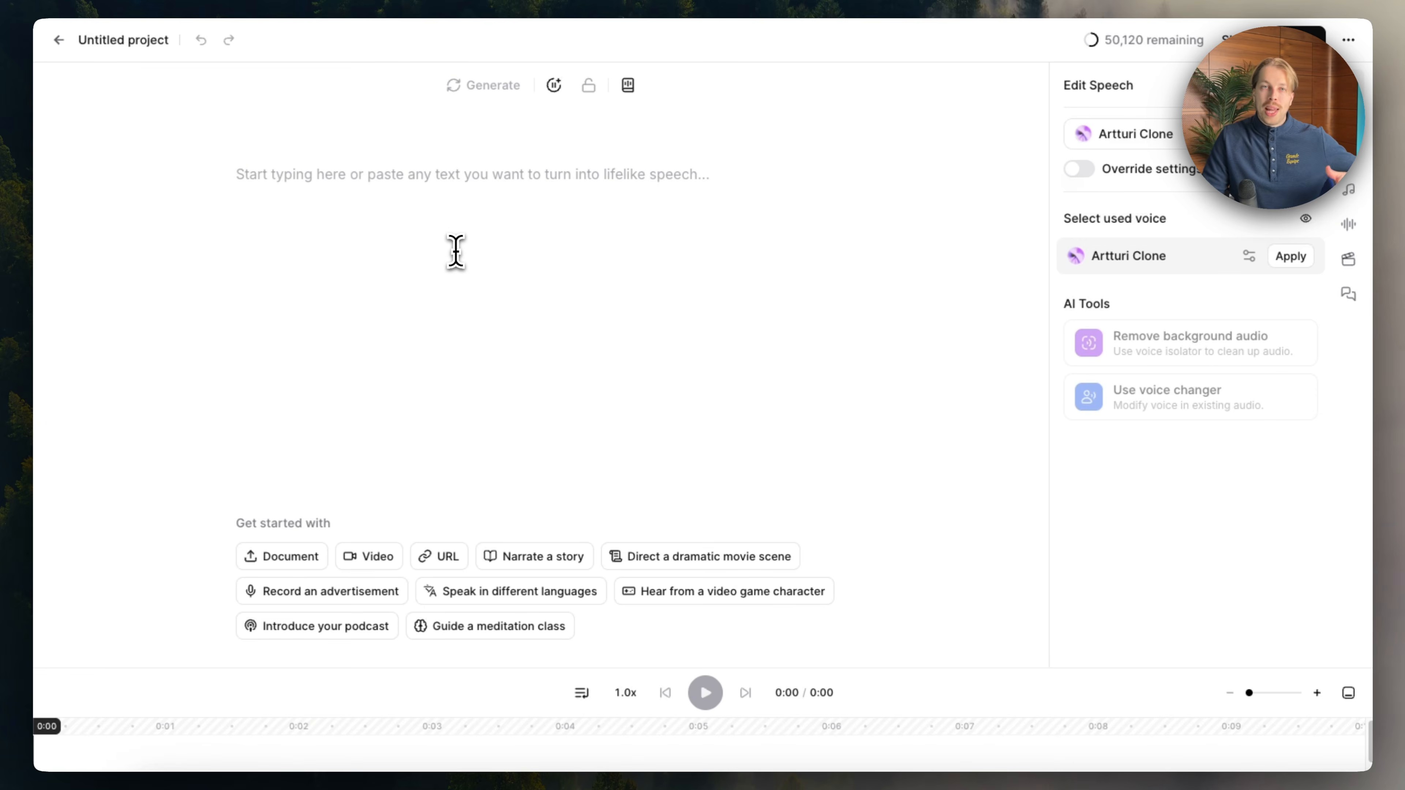
Leave the blank Studio project and open the Music generator
left_click(443, 174)
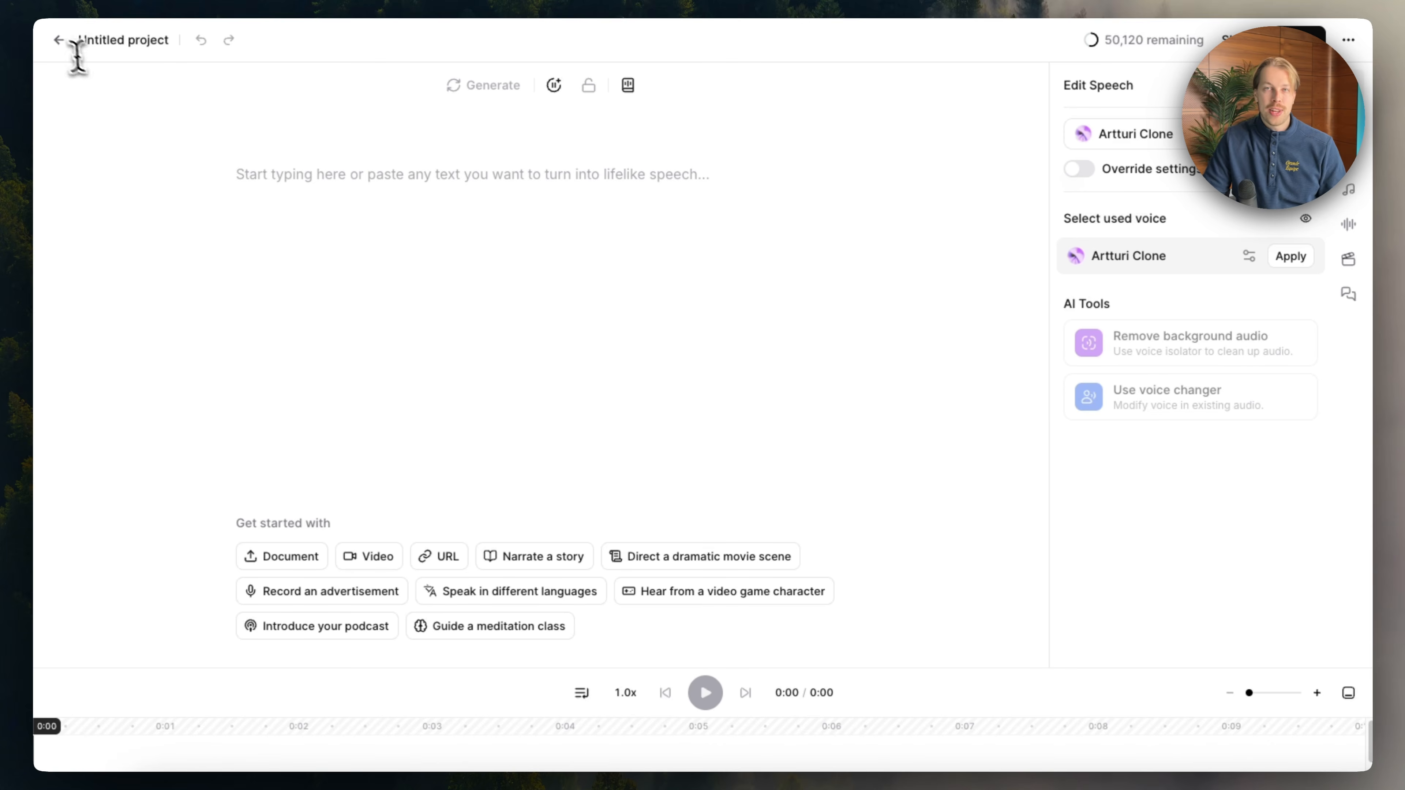
left_click(58, 40)
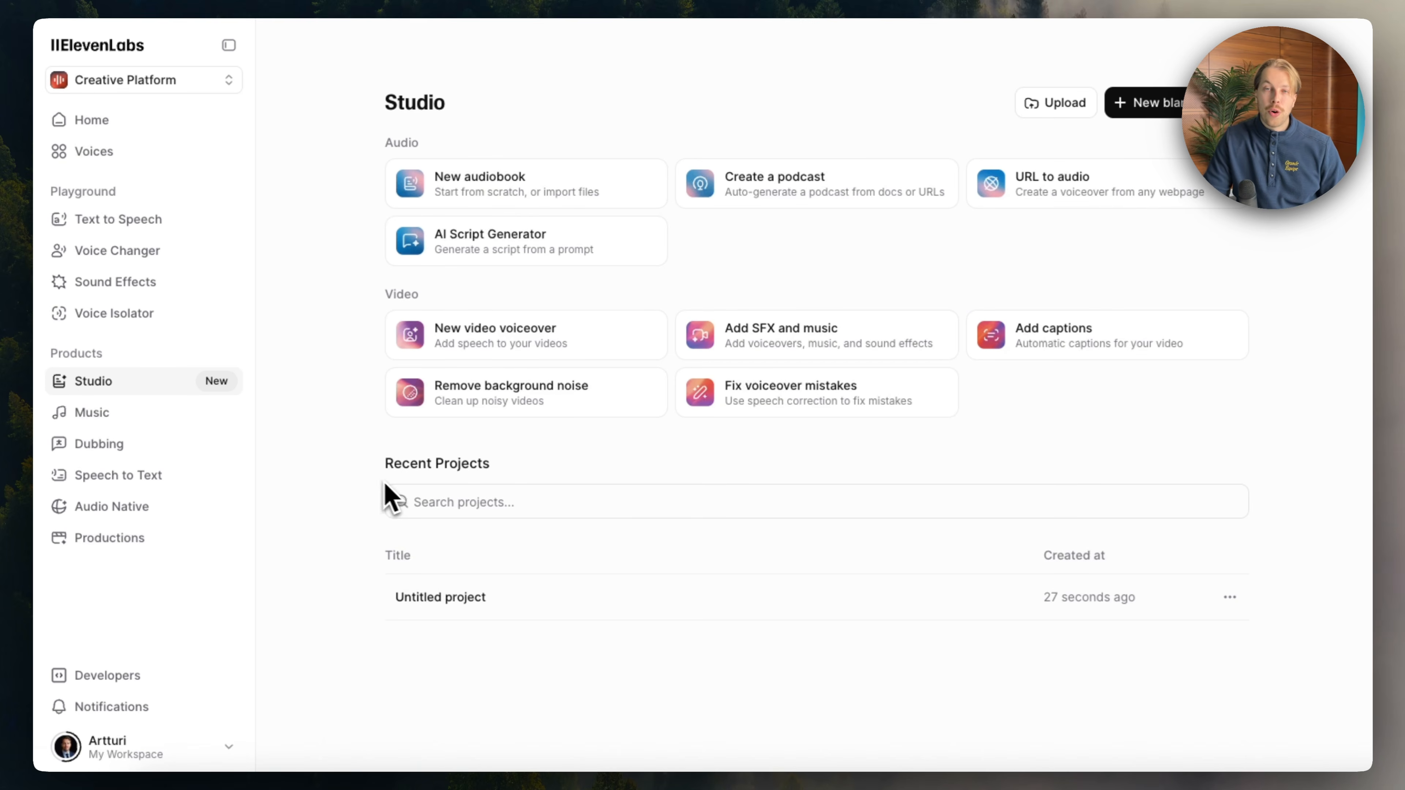
left_click(119, 414)
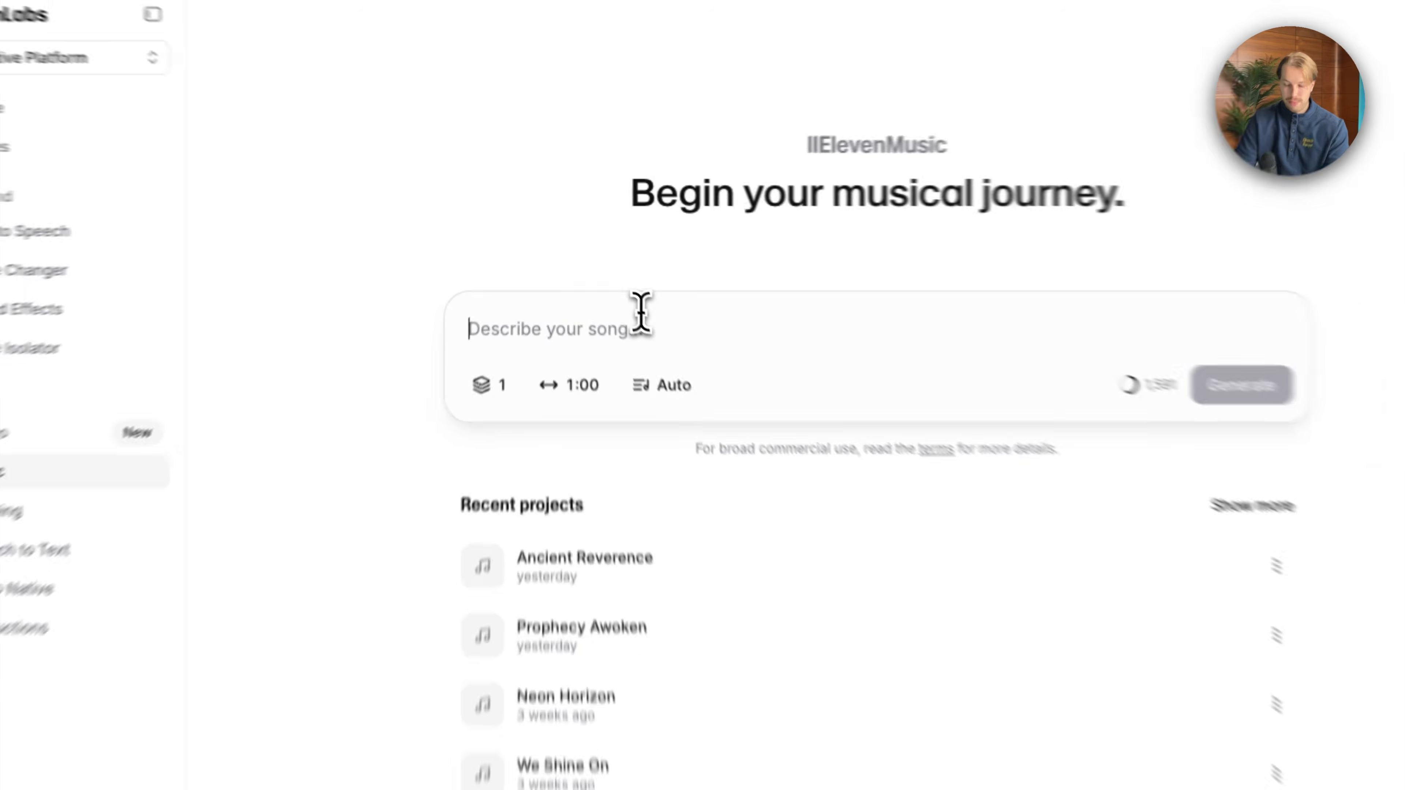
Enter "A Christmas Trap Beat with vocals" as the song description
type("A Christmas Trap Beat")
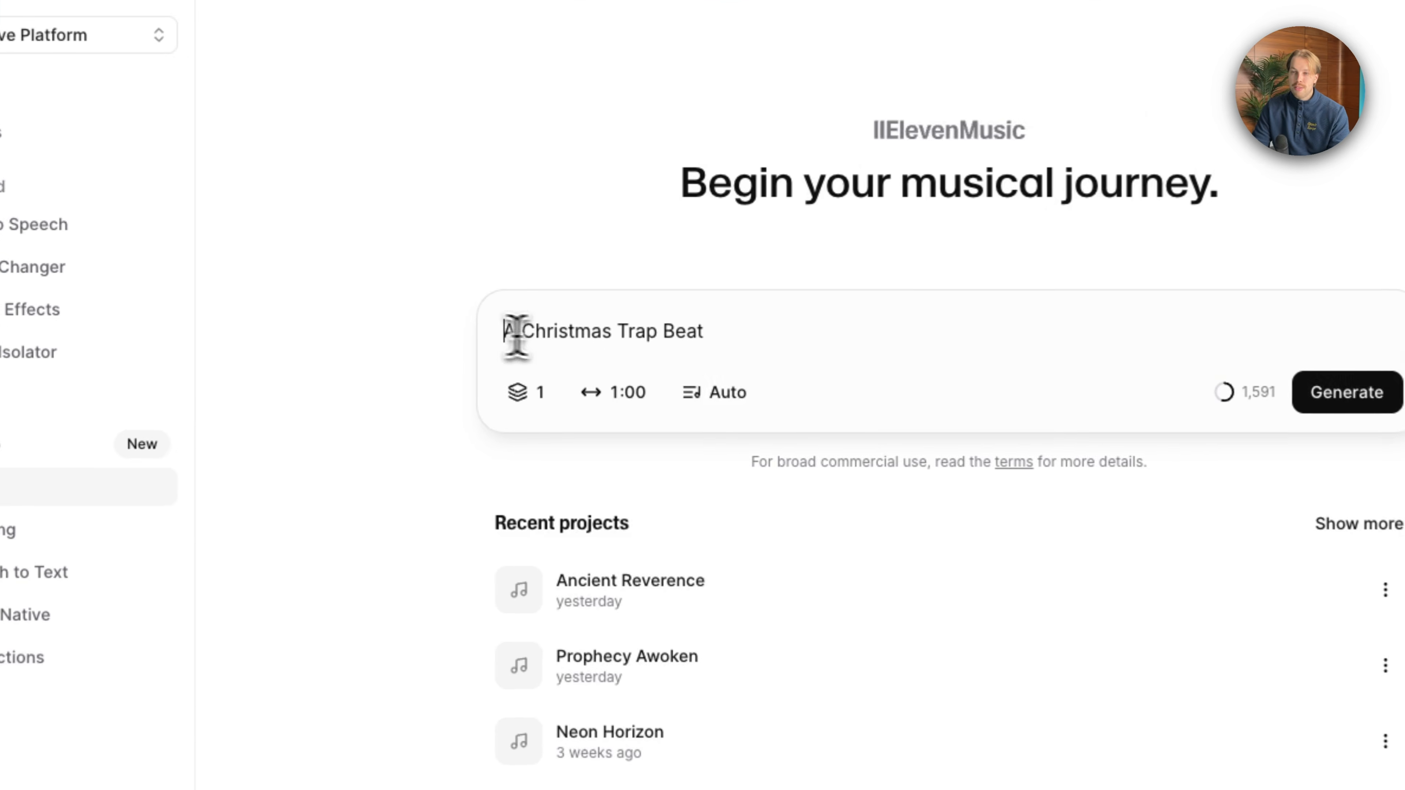
left_click(736, 331)
type("wi")
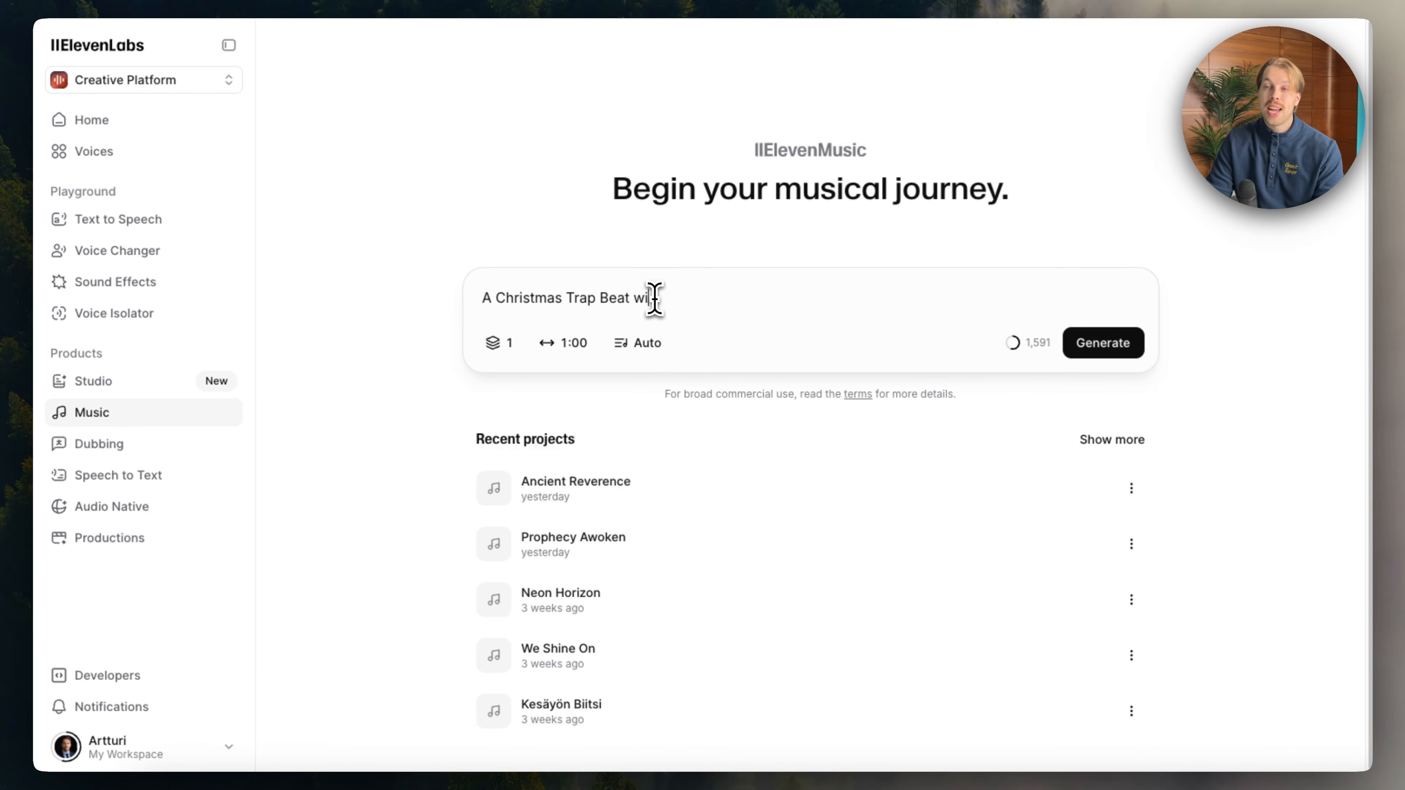
type("th vocals")
Examine the choices for the number of song variants
left_click(496, 343)
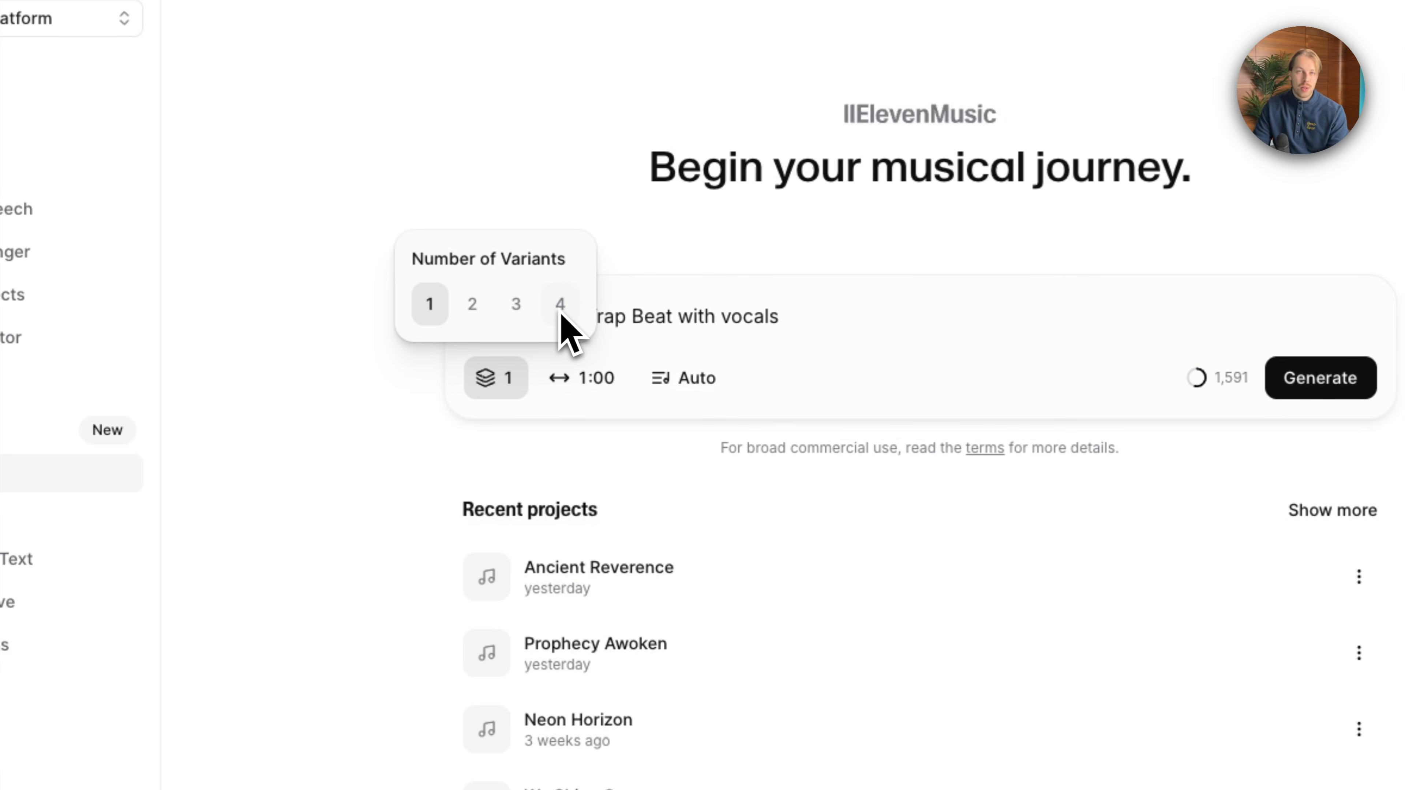
left_click_drag(840, 323, 471, 329)
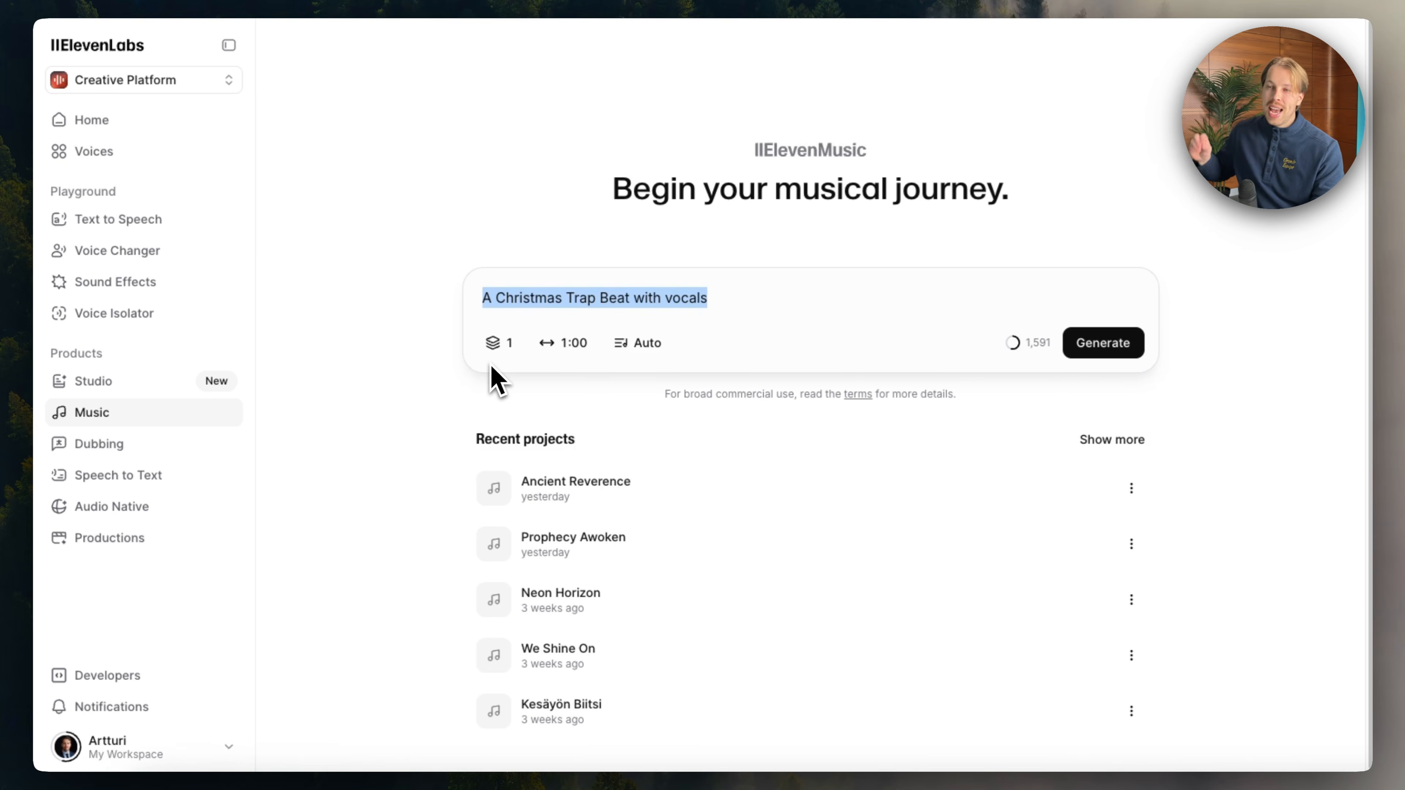
left_click(500, 343)
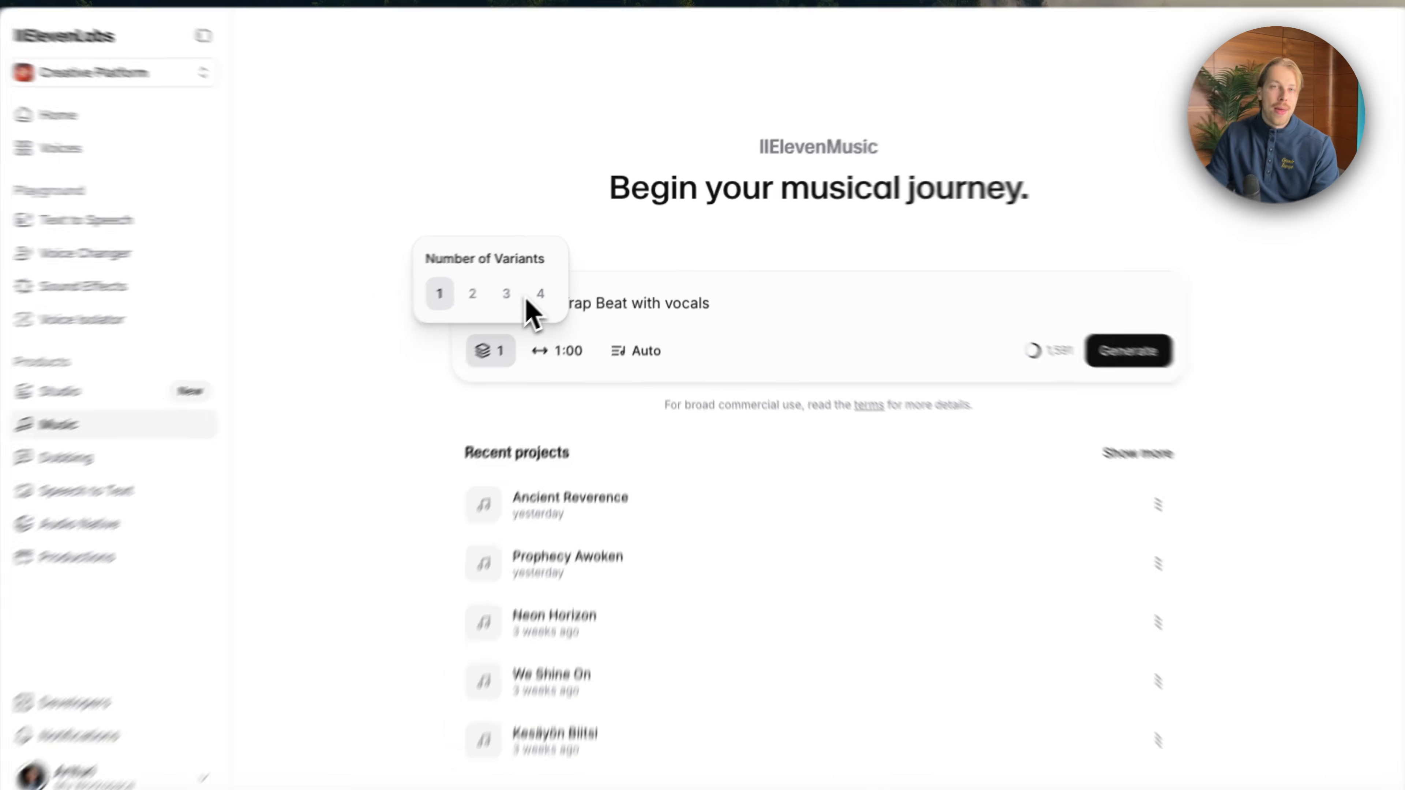
left_click(739, 298)
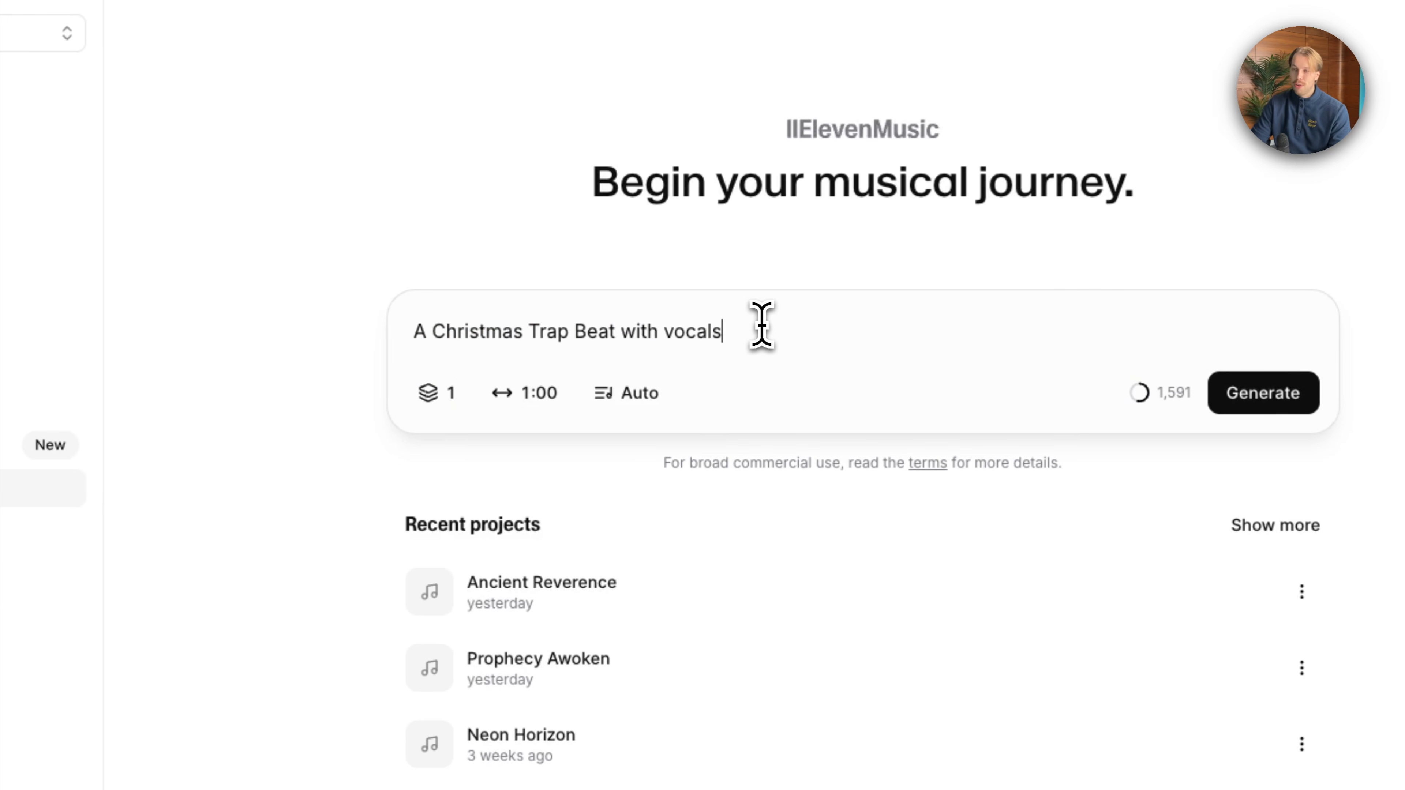
left_click(467, 398)
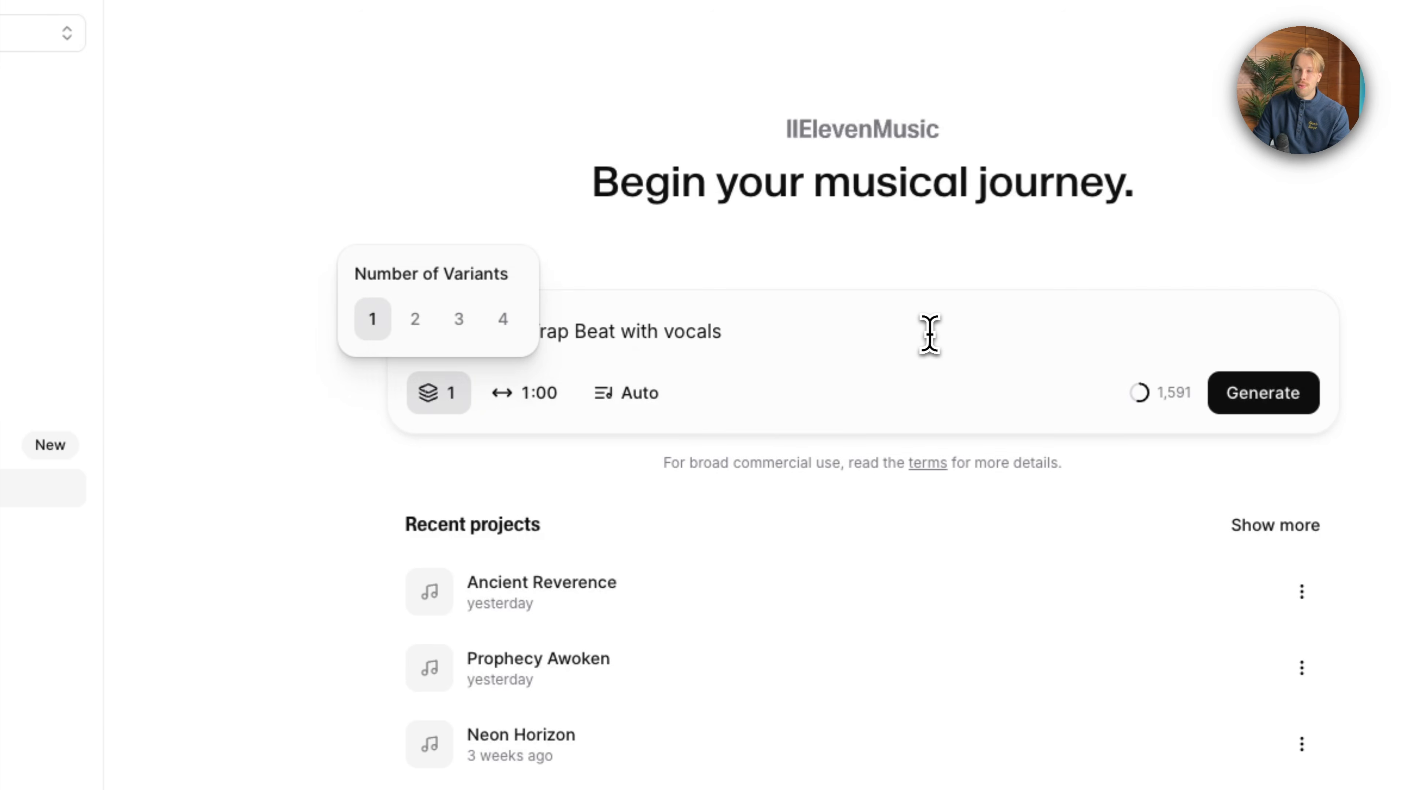
Set the song's duration to 30 seconds and review the other available durations
left_click(535, 394)
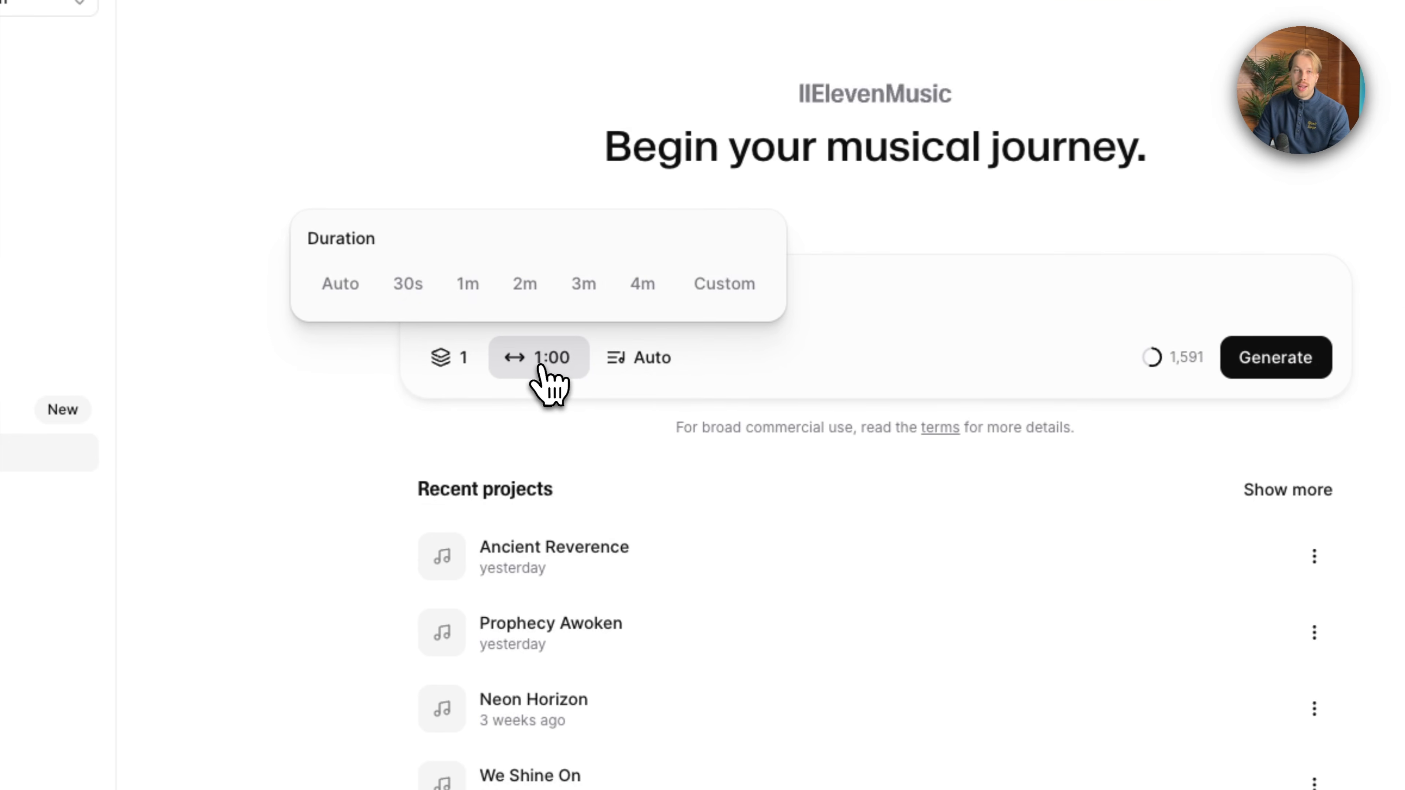
left_click(887, 292)
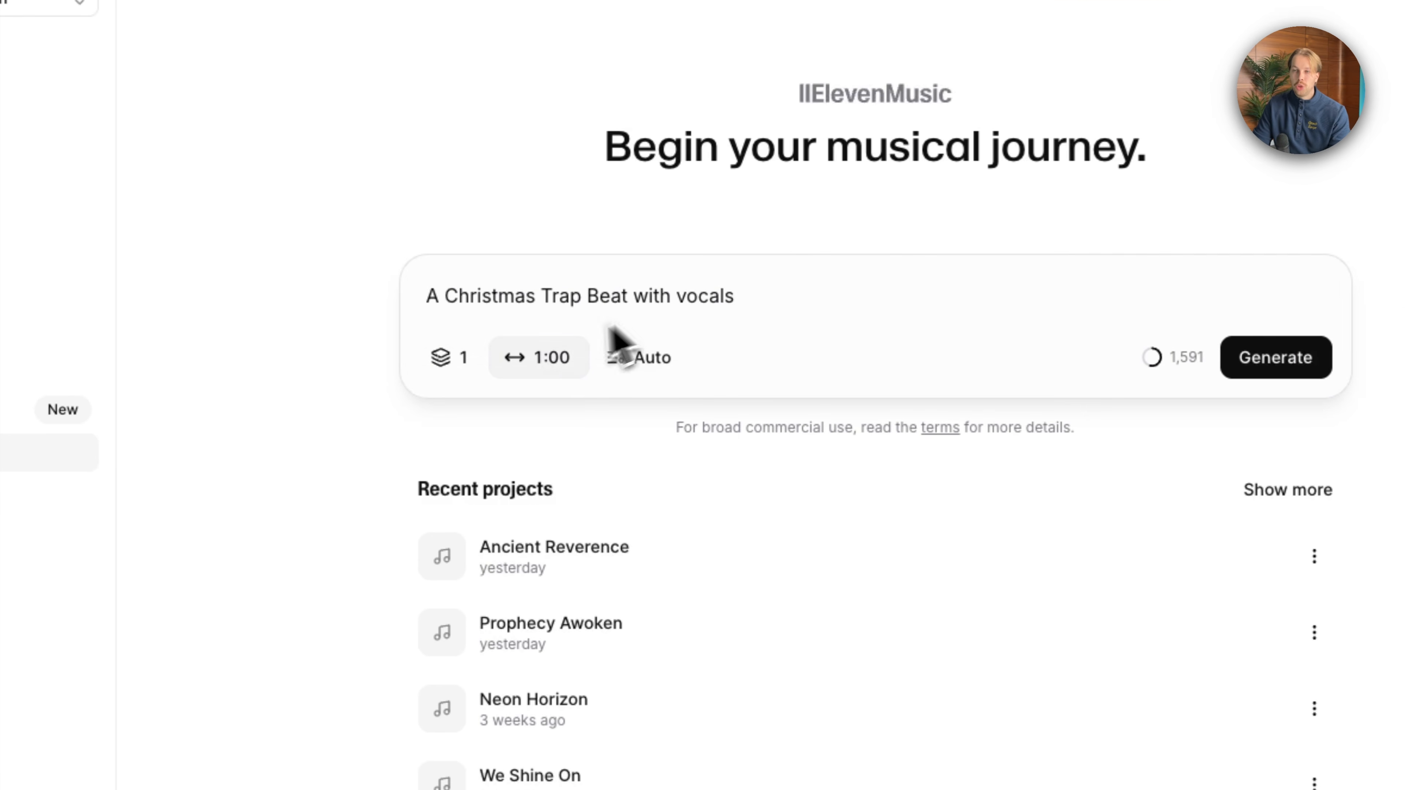
left_click_drag(825, 292, 429, 323)
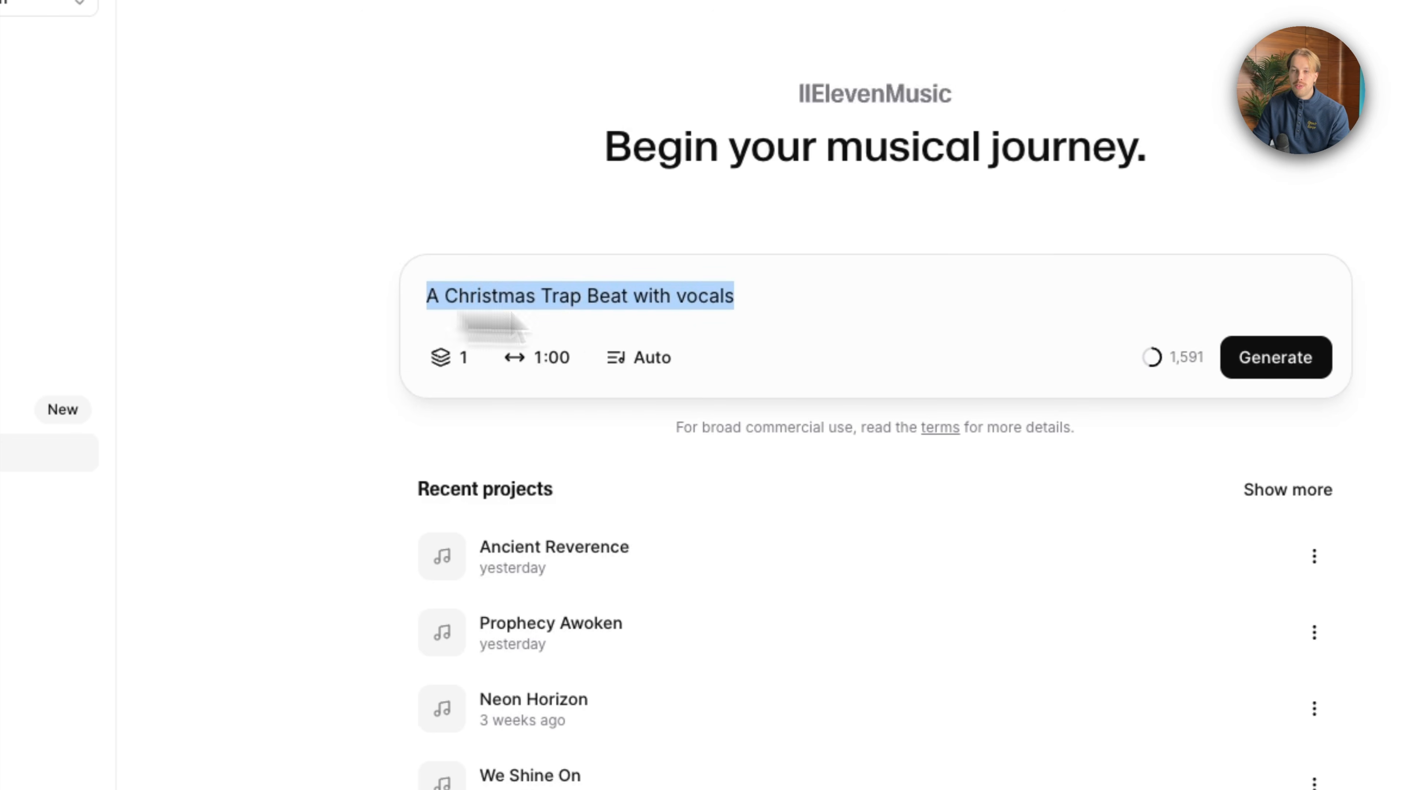
left_click(671, 298)
left_click(763, 292)
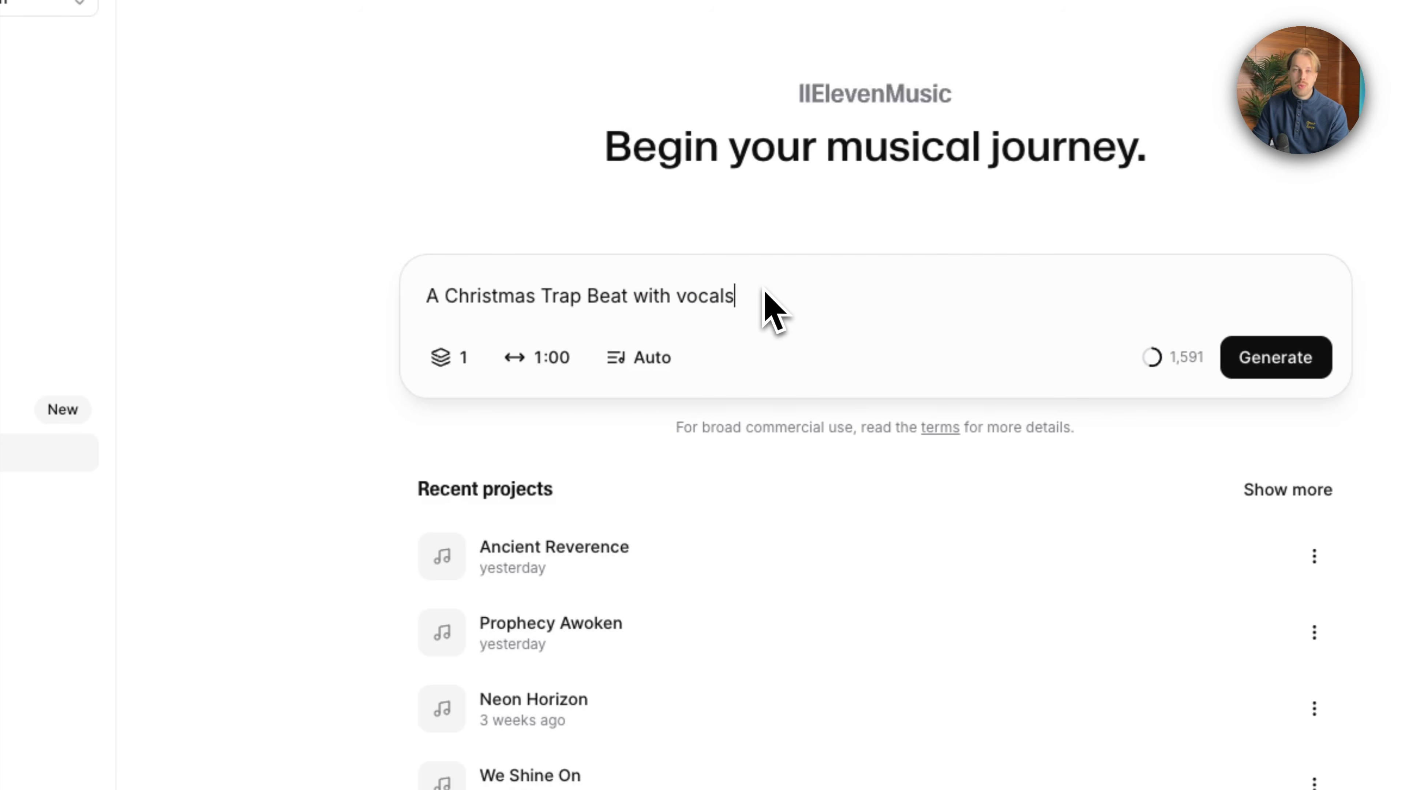
left_click(535, 361)
left_click(409, 287)
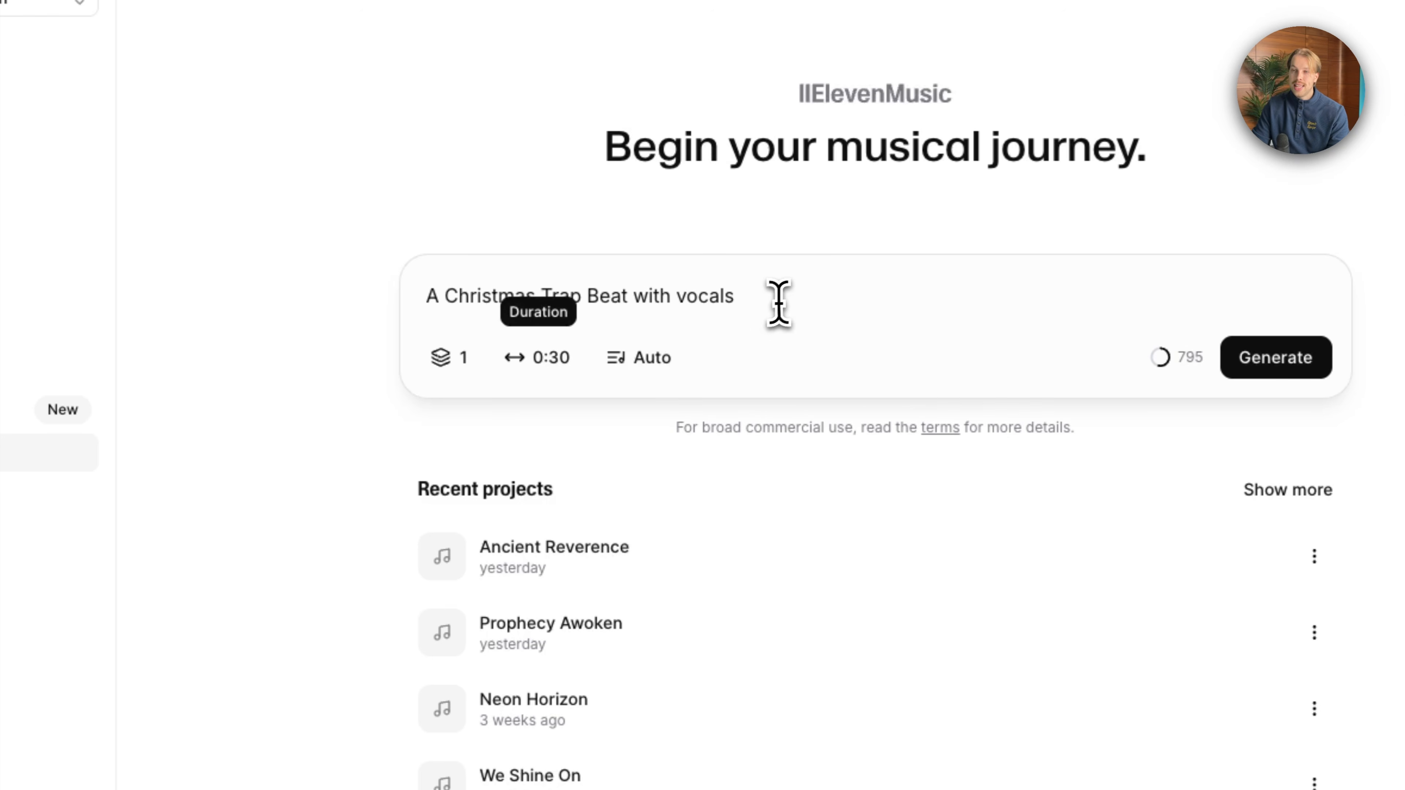
left_click(526, 360)
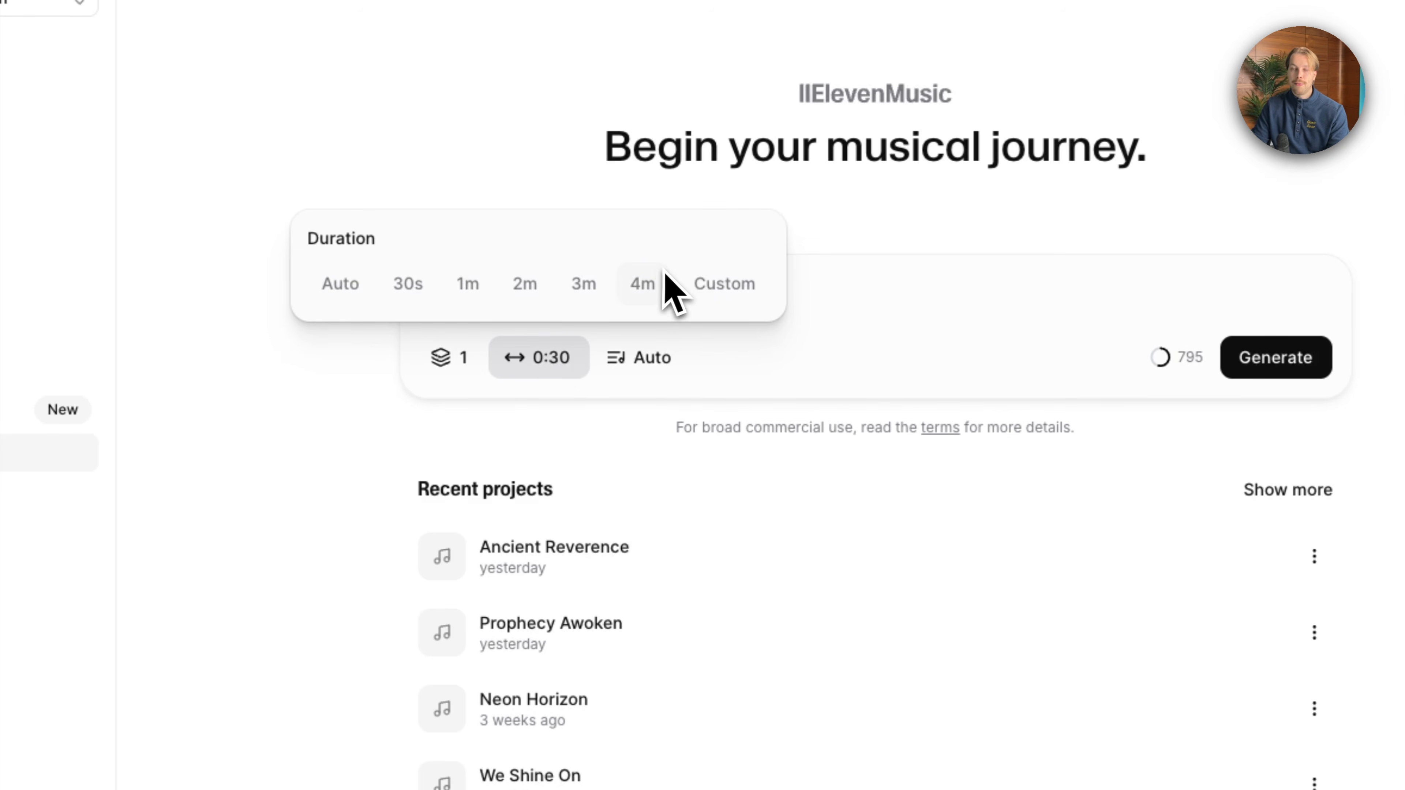
Try the Custom and Instrumental lyrics modes and return the lyrics setting to Auto
left_click(642, 357)
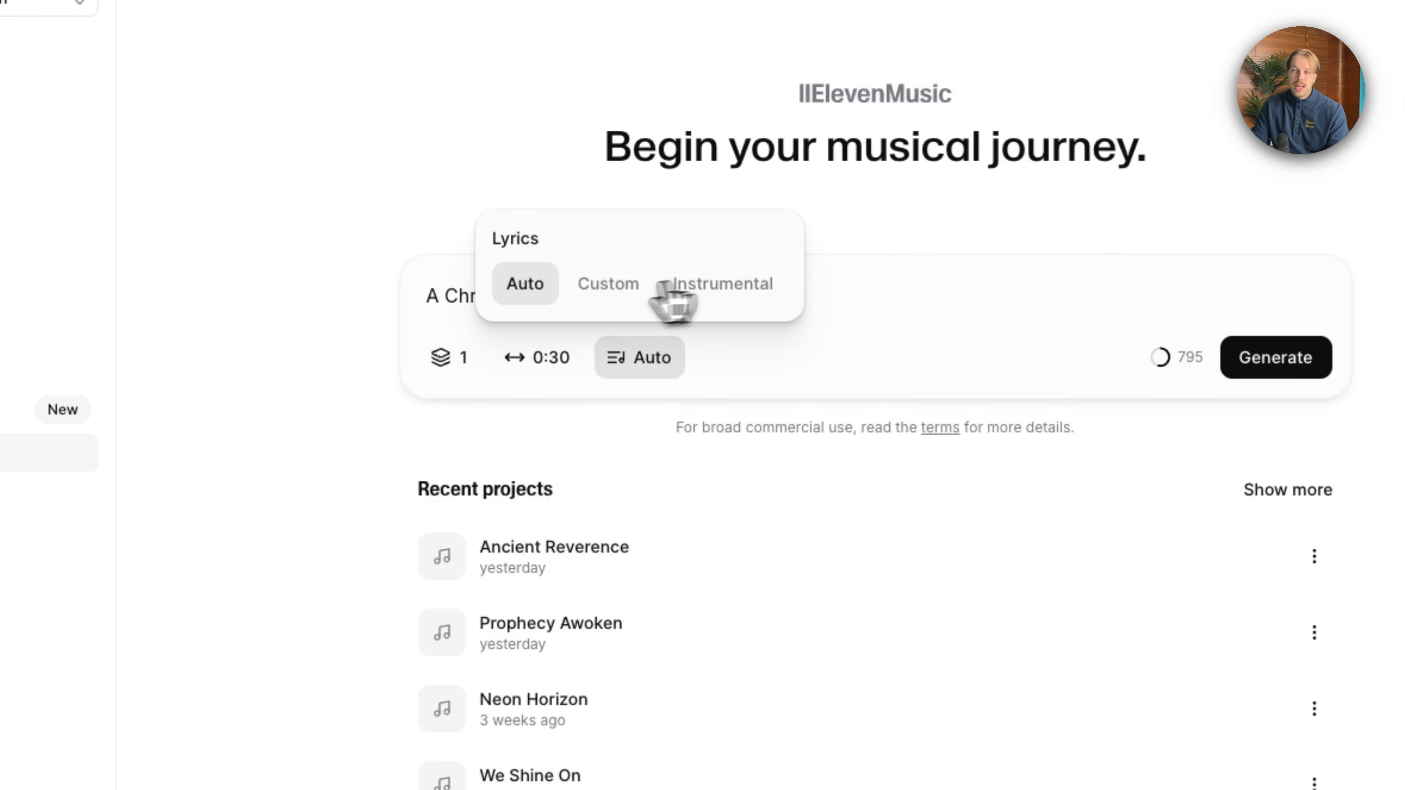
left_click(606, 284)
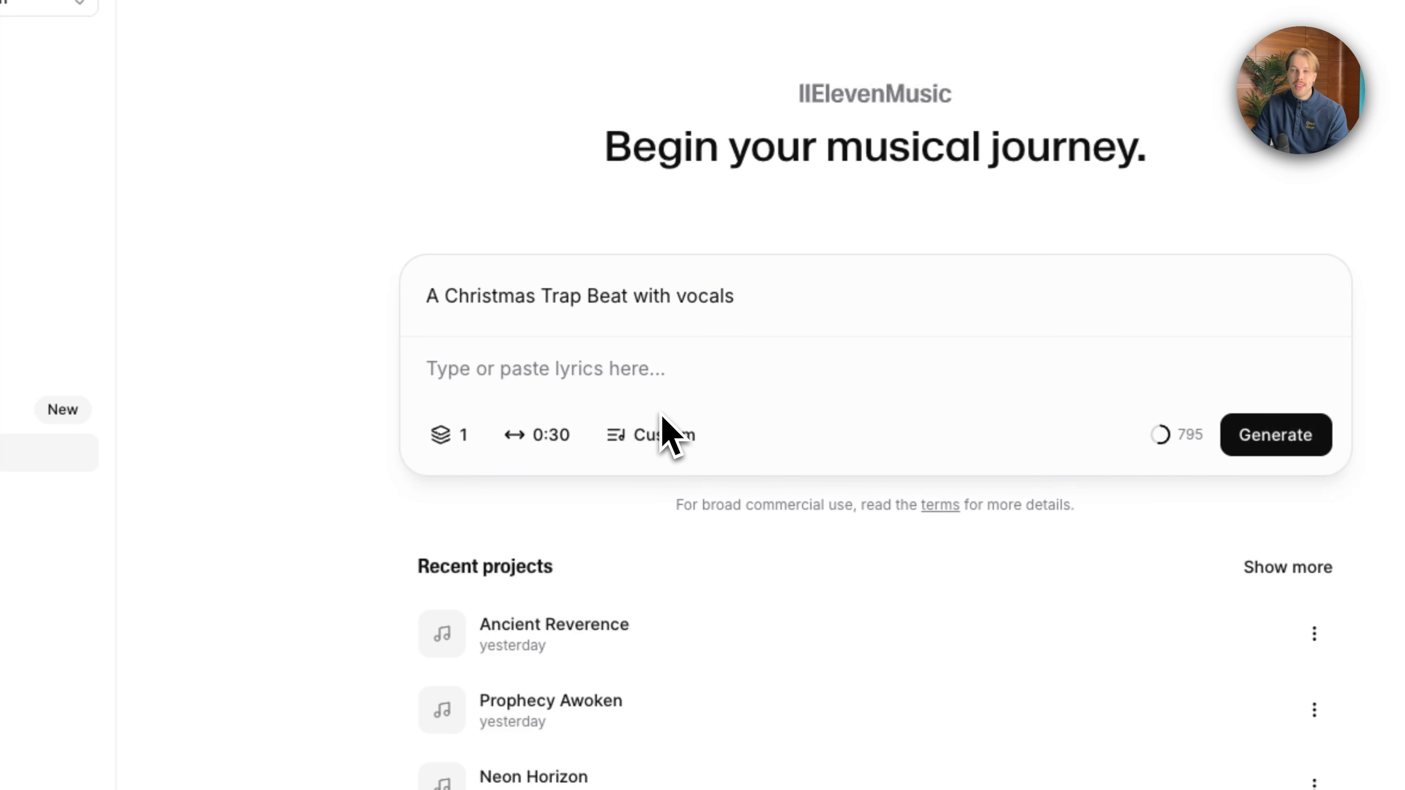
left_click(668, 435)
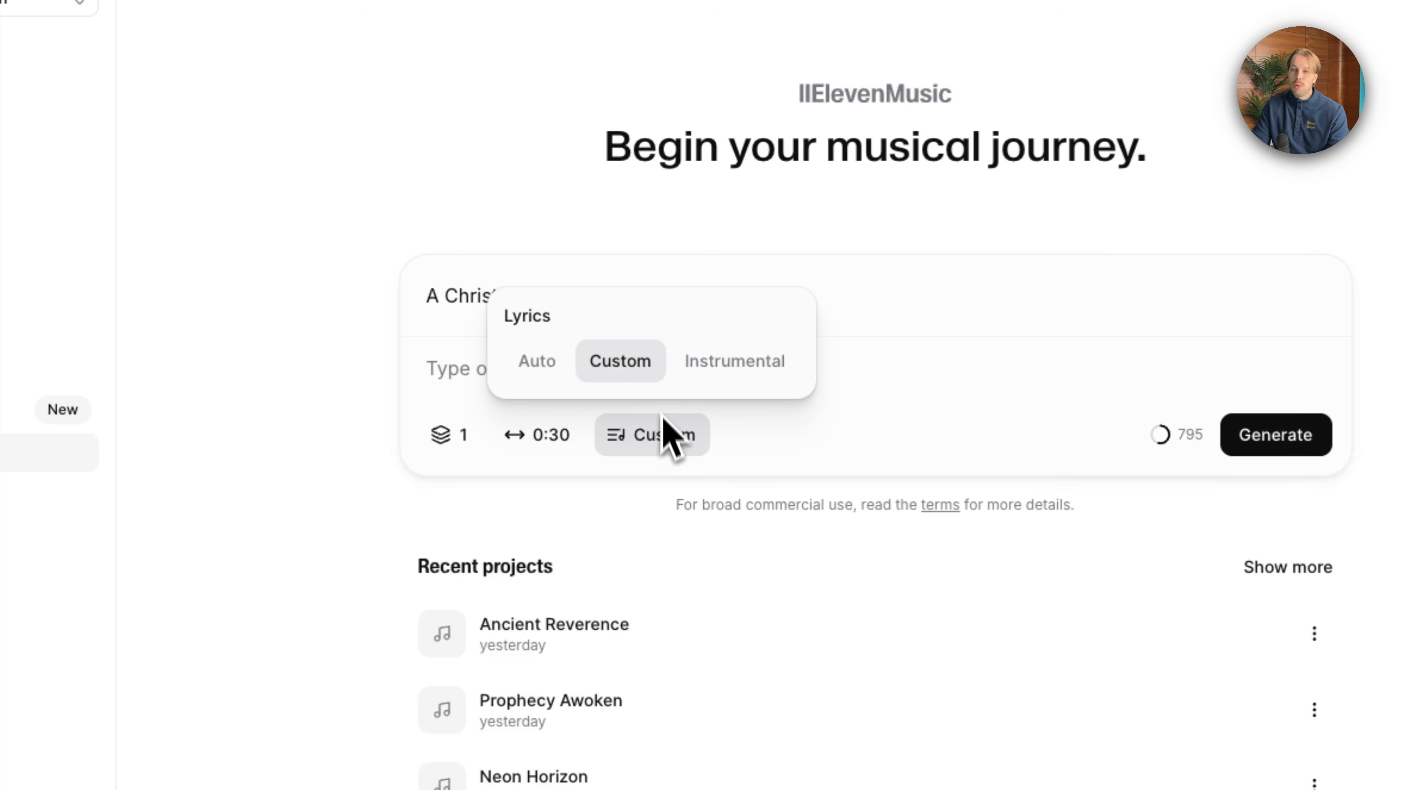
left_click(534, 365)
left_click(664, 368)
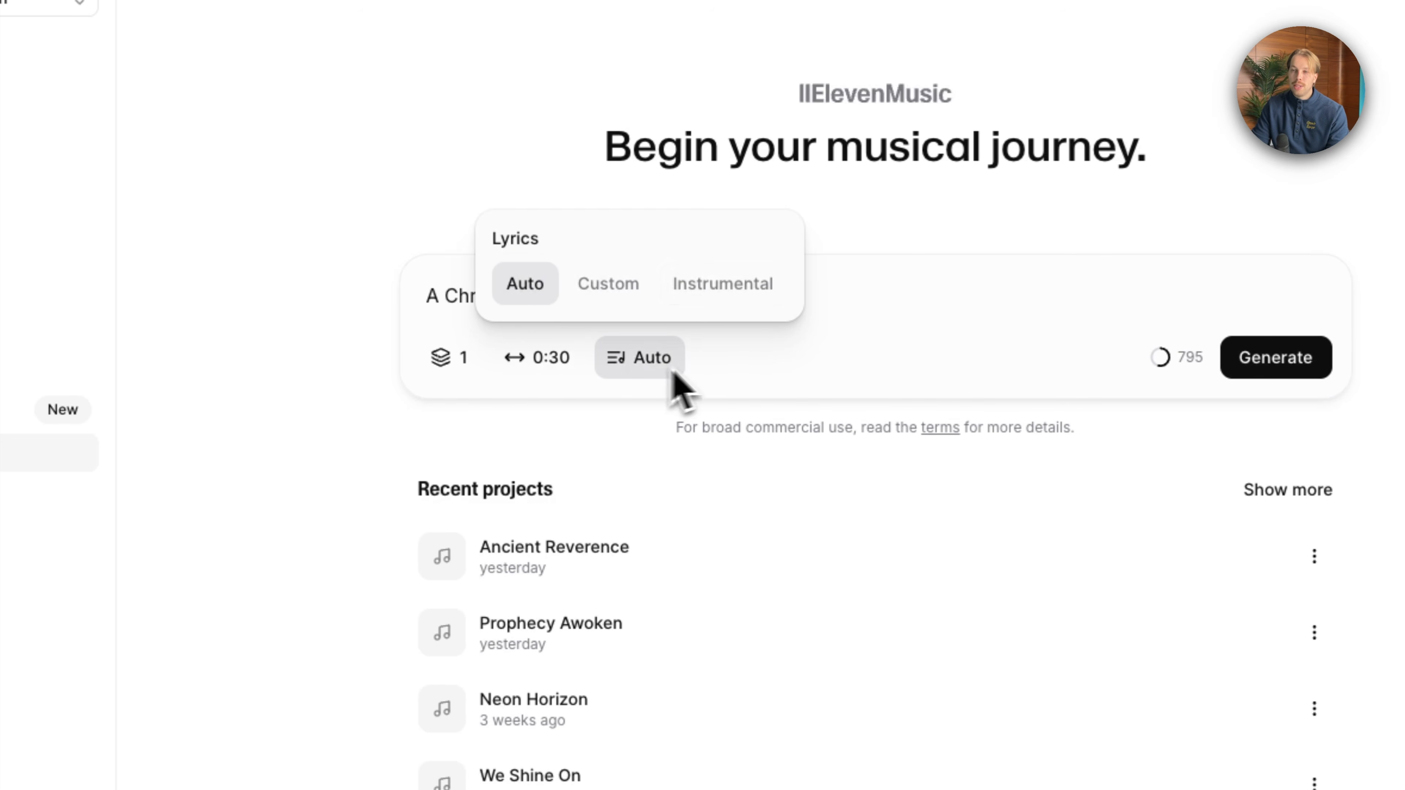
left_click(723, 297)
left_click(695, 376)
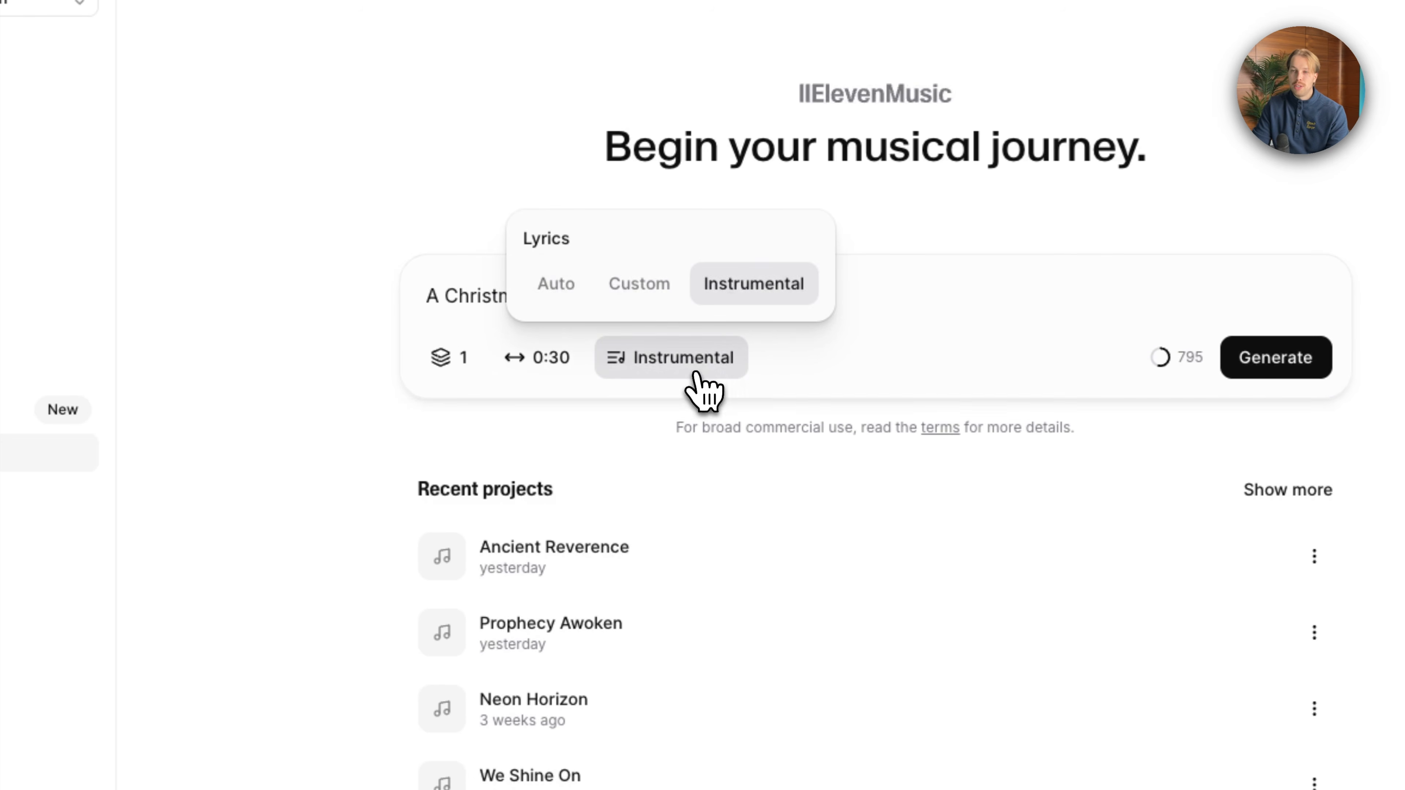
left_click(570, 293)
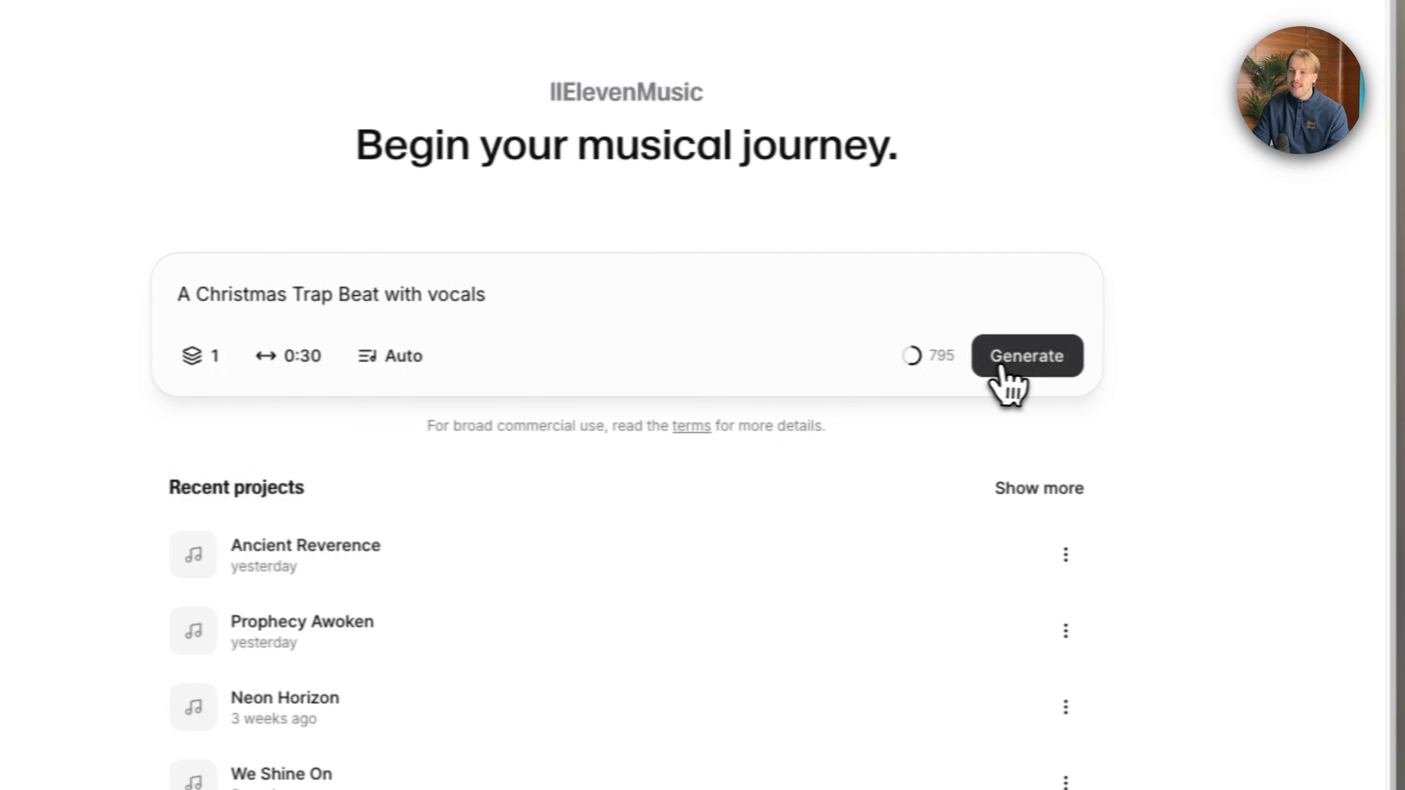
Generate the Christmas trap song, play it, and look through its included and excluded styles and its lyrics
left_click(1008, 367)
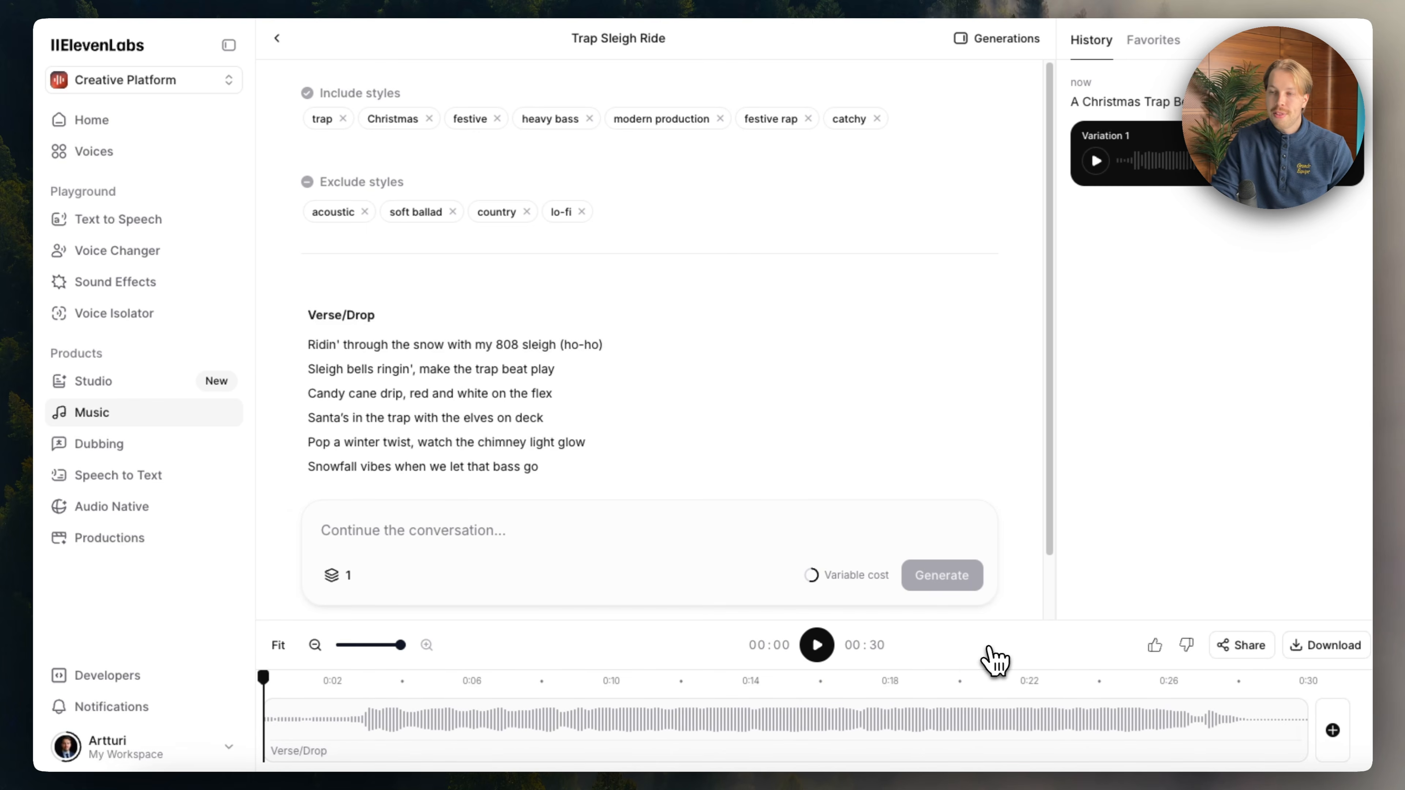
scroll(885, 510, "down", 2)
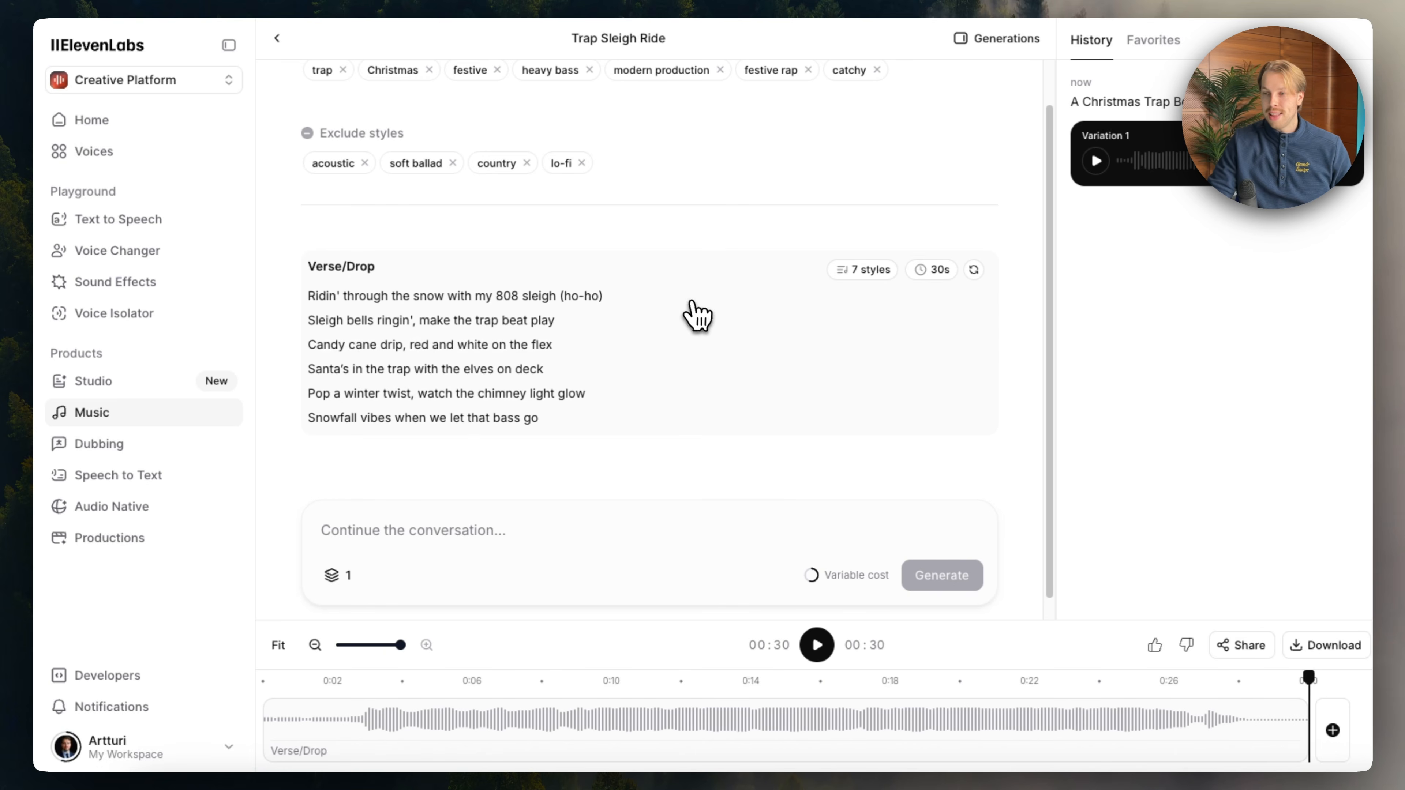
scroll(784, 424, "down", 1)
scroll(762, 417, "up", 3)
scroll(693, 408, "down", 3)
scroll(669, 393, "up", 3)
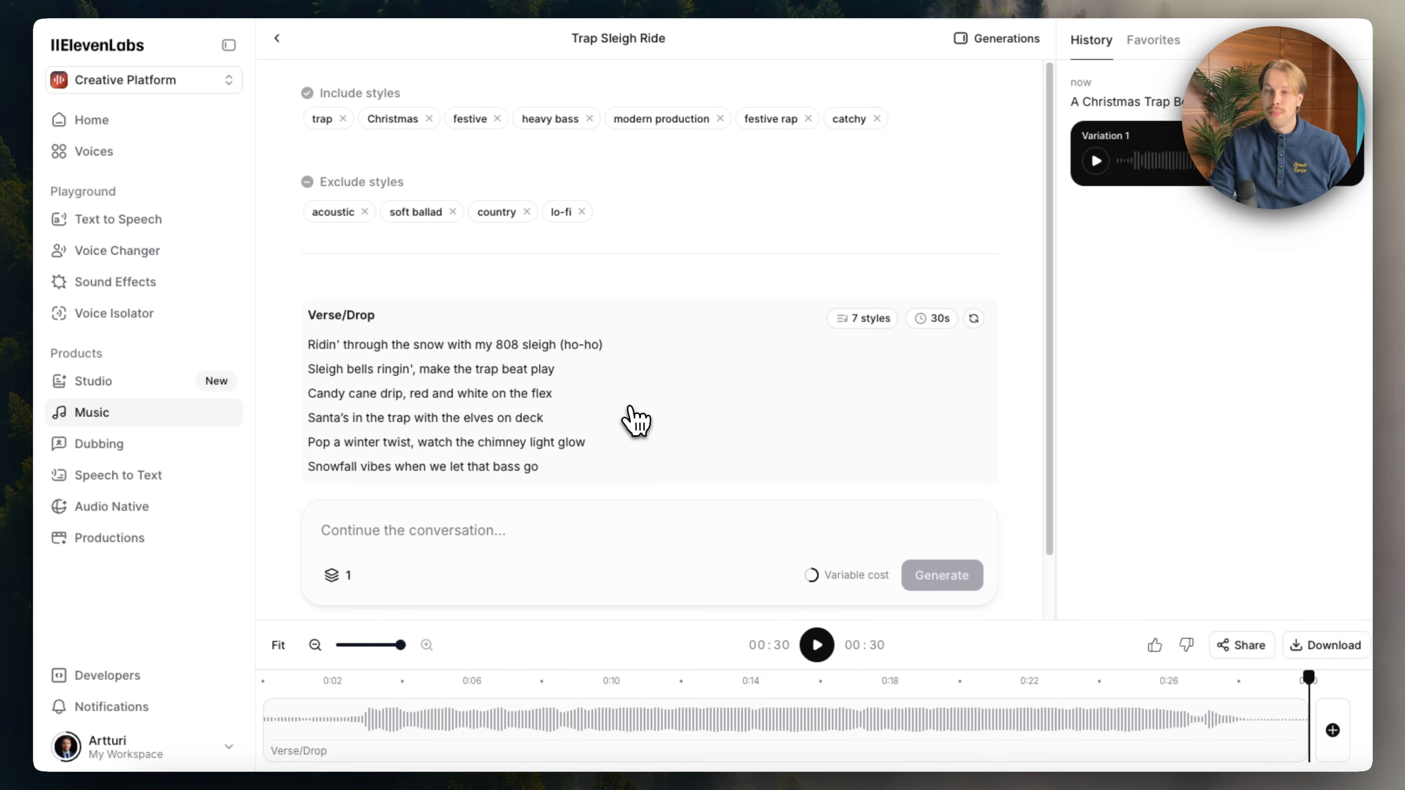
Examine the editable Verse/Drop lyrics and the option to add a section above them
left_click(631, 411)
mouse_move(731, 333)
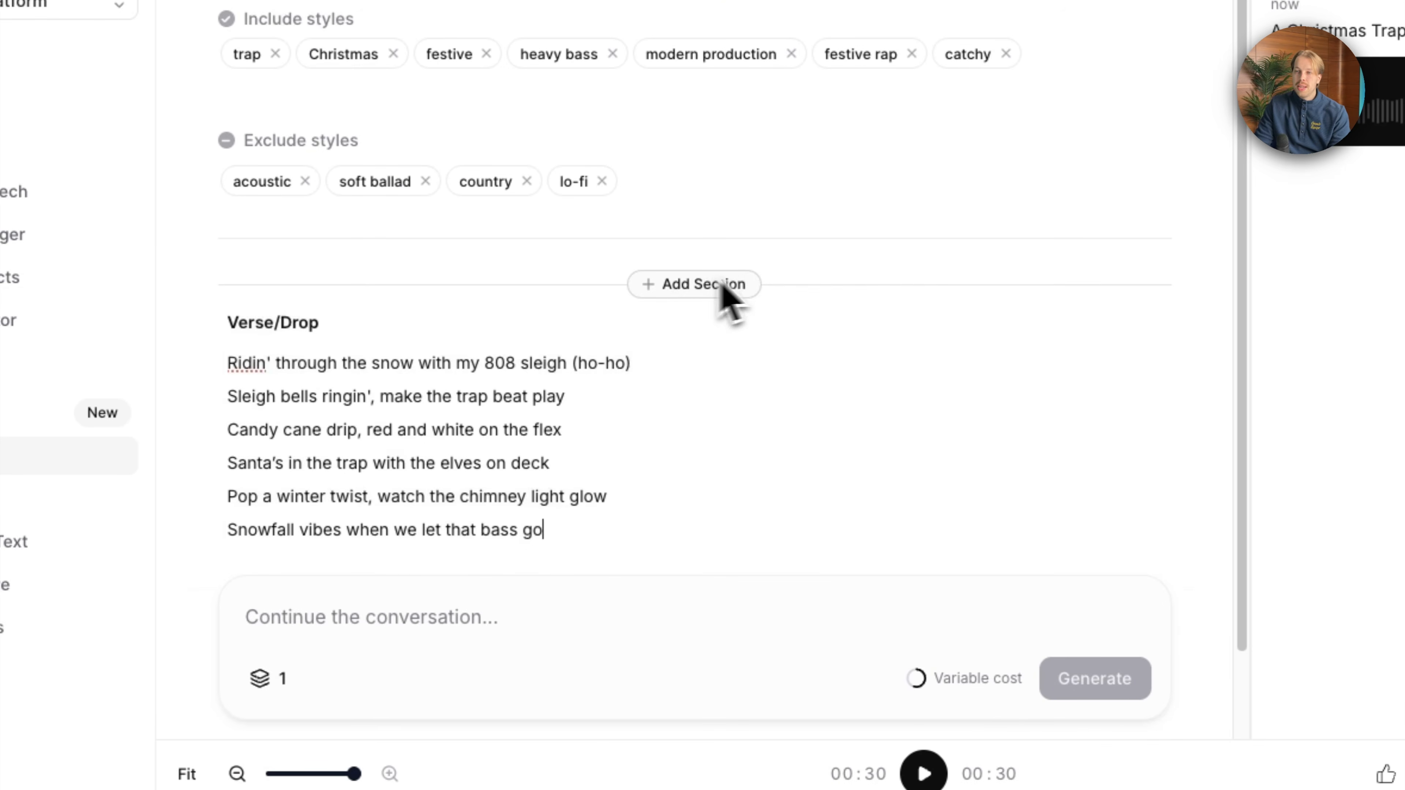
scroll(931, 289, "down", 2)
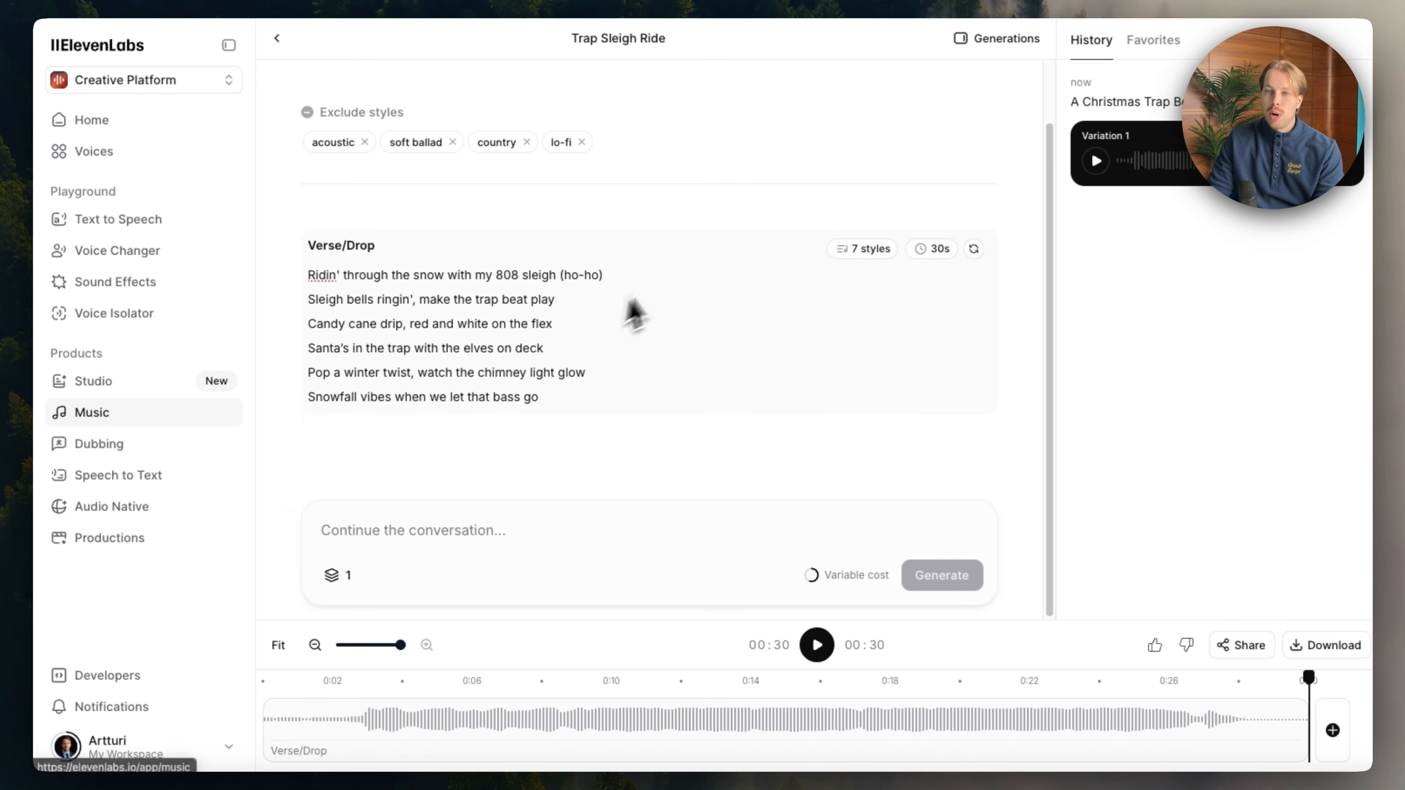
scroll(635, 313, "up", 2)
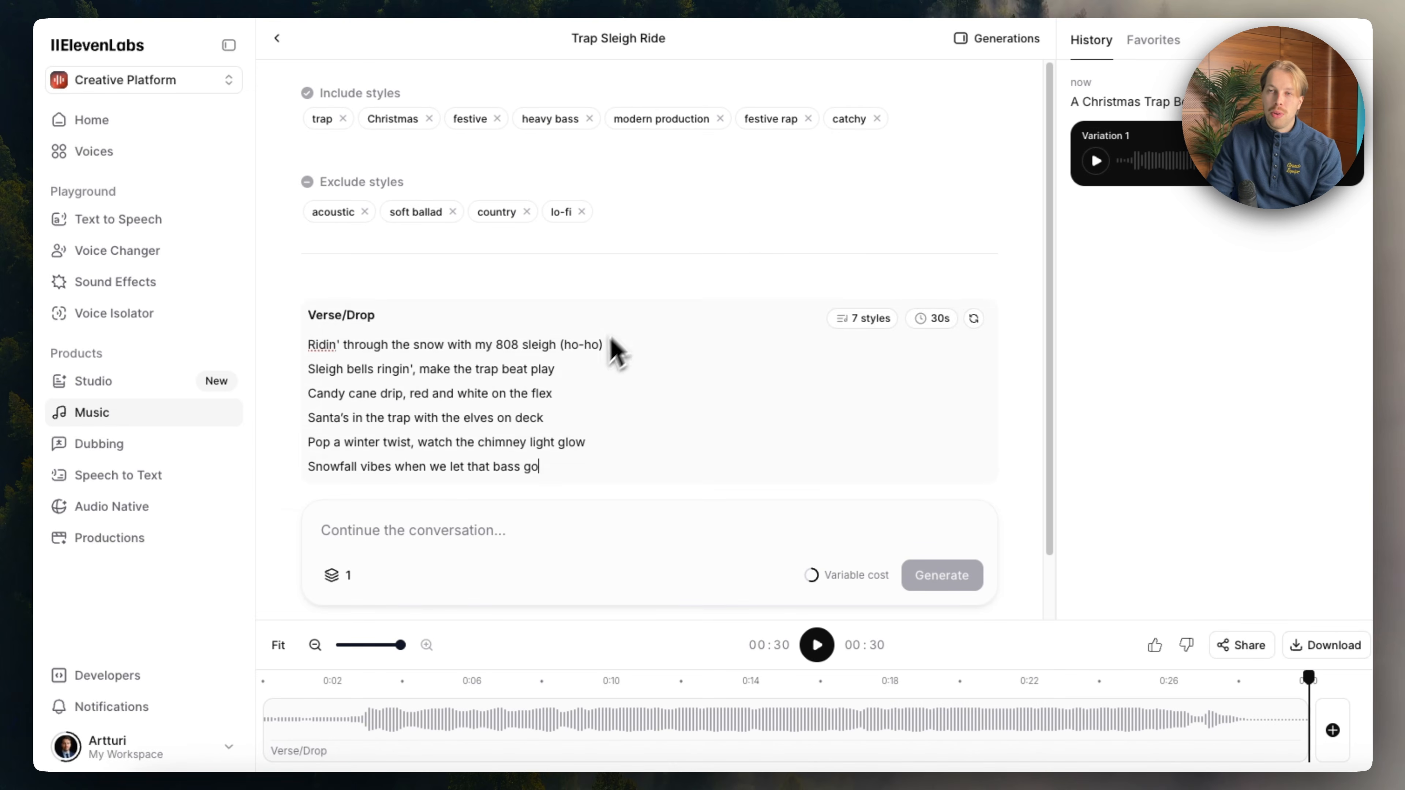
mouse_move(664, 301)
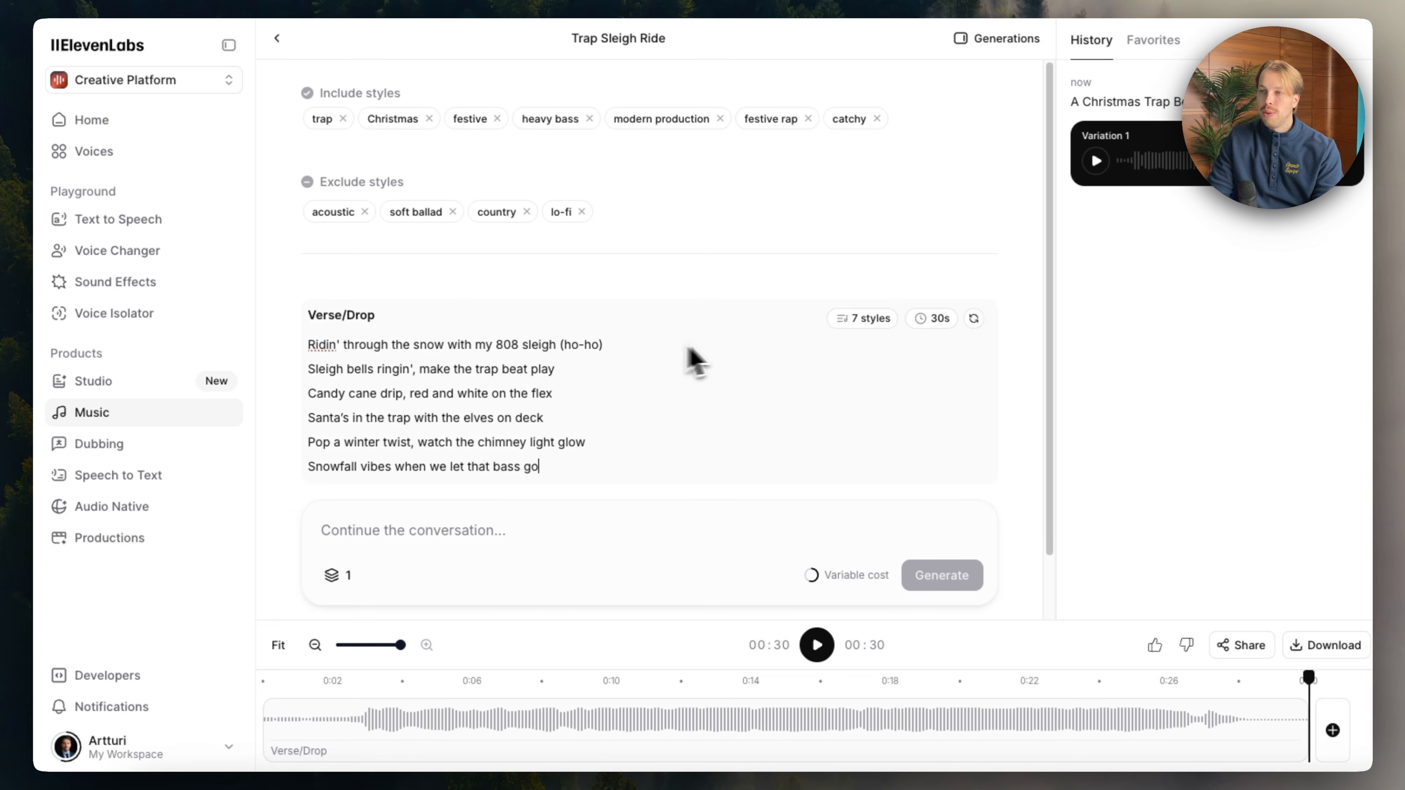
scroll(655, 363, "down", 2)
left_click(520, 374)
left_click(569, 397)
left_click_drag(694, 342, 331, 221)
left_click(630, 252)
Extend the Verse/Drop section on the song timeline from its start edge
scroll(630, 252, "up", 2)
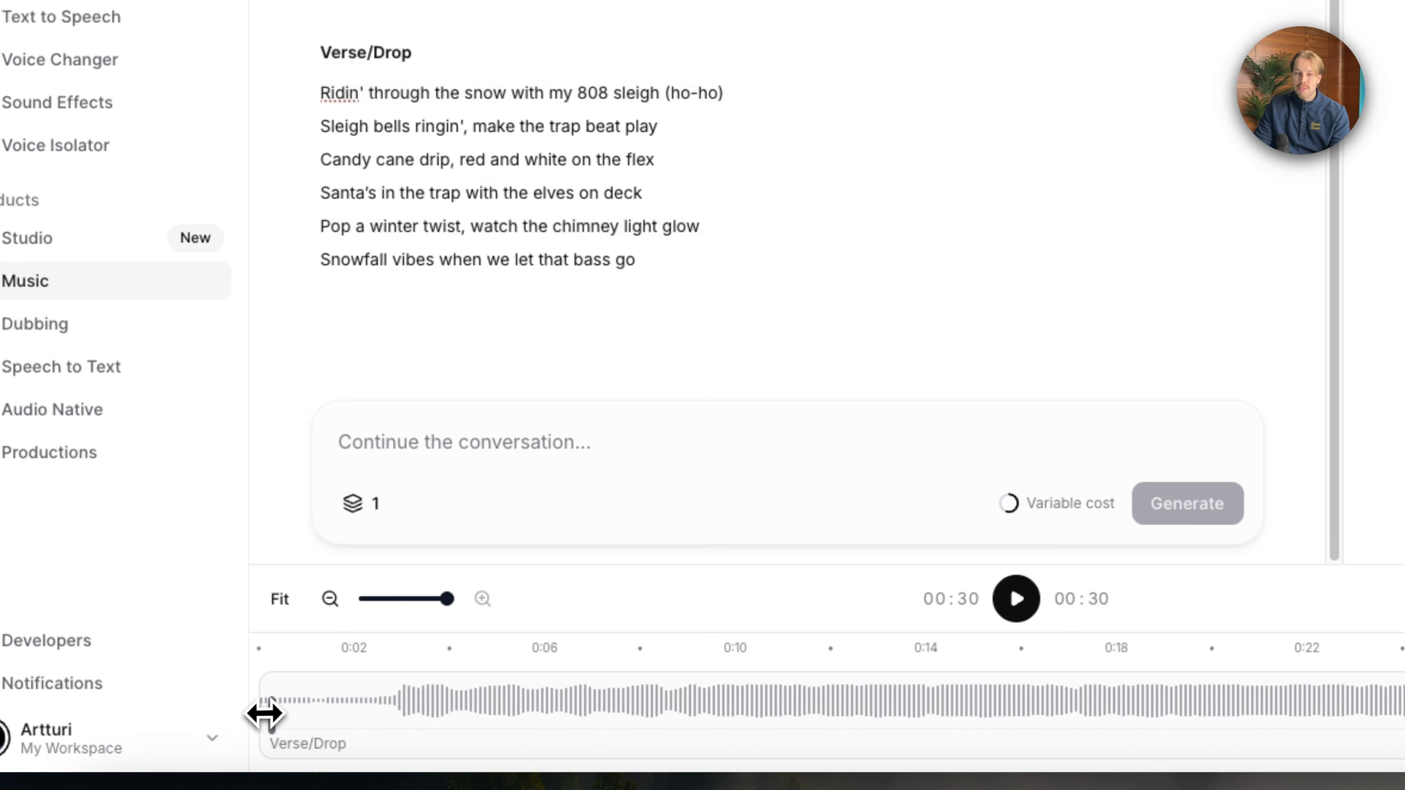
left_click_drag(265, 713, 107, 714)
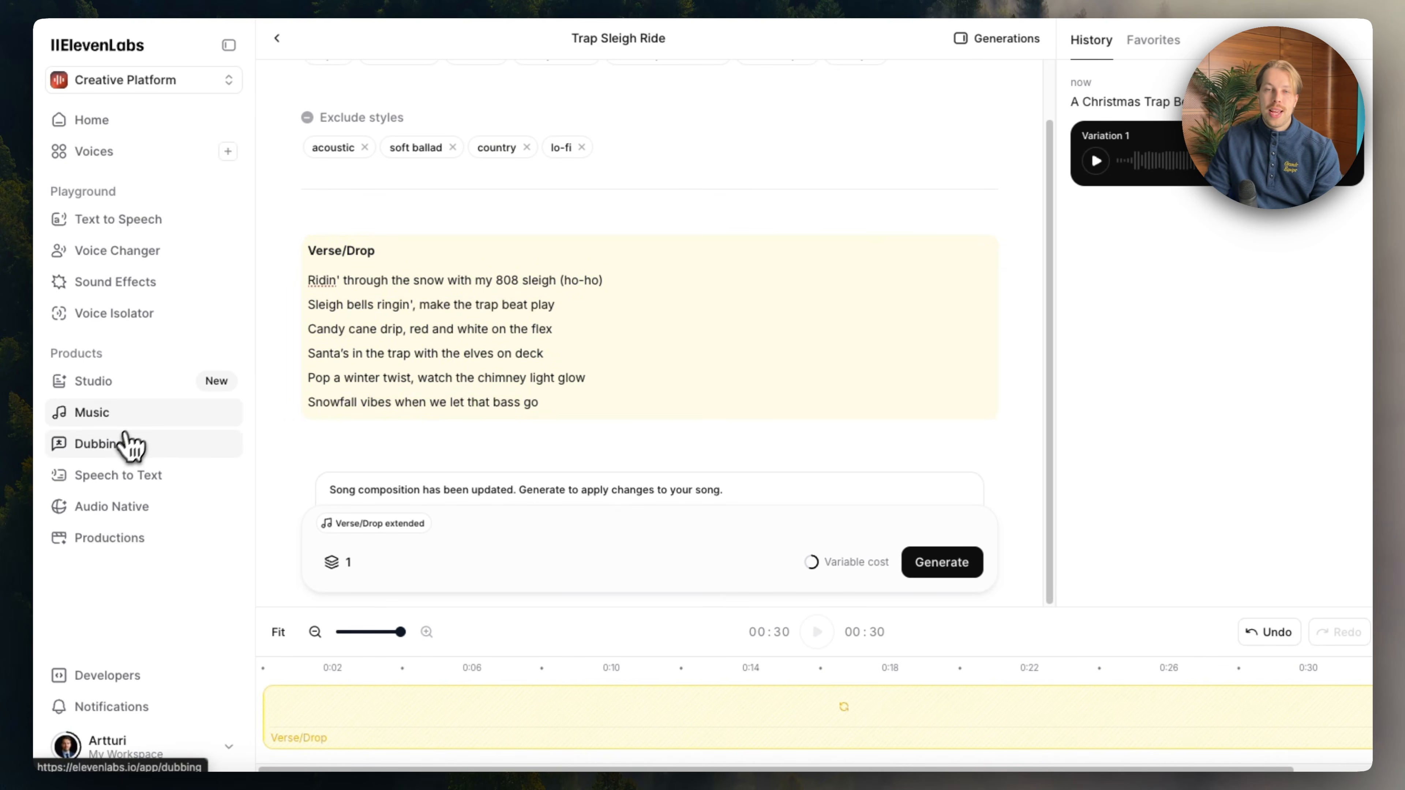
Start a new dub in Dubbing named "Test Spanish" with English as the source language
left_click(113, 445)
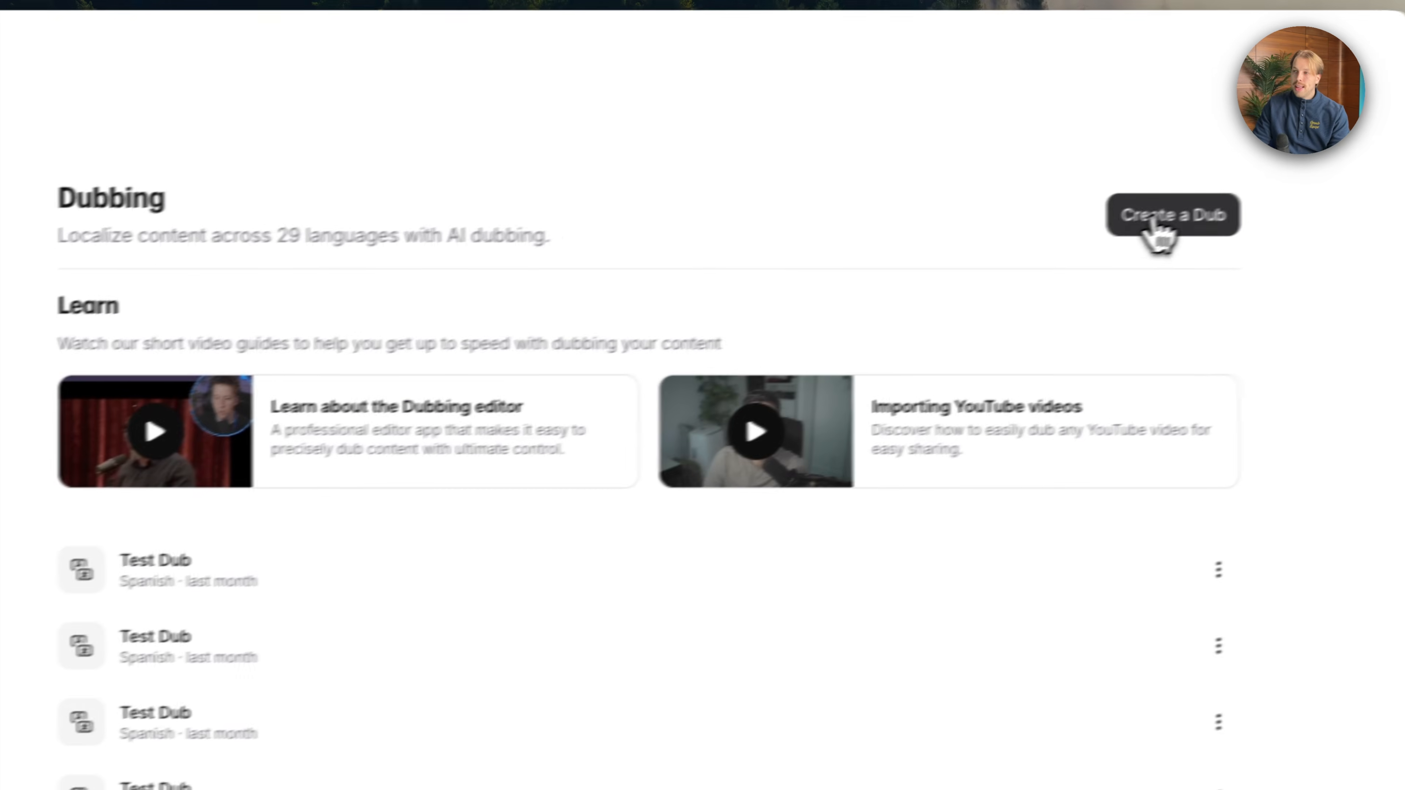
left_click(1153, 227)
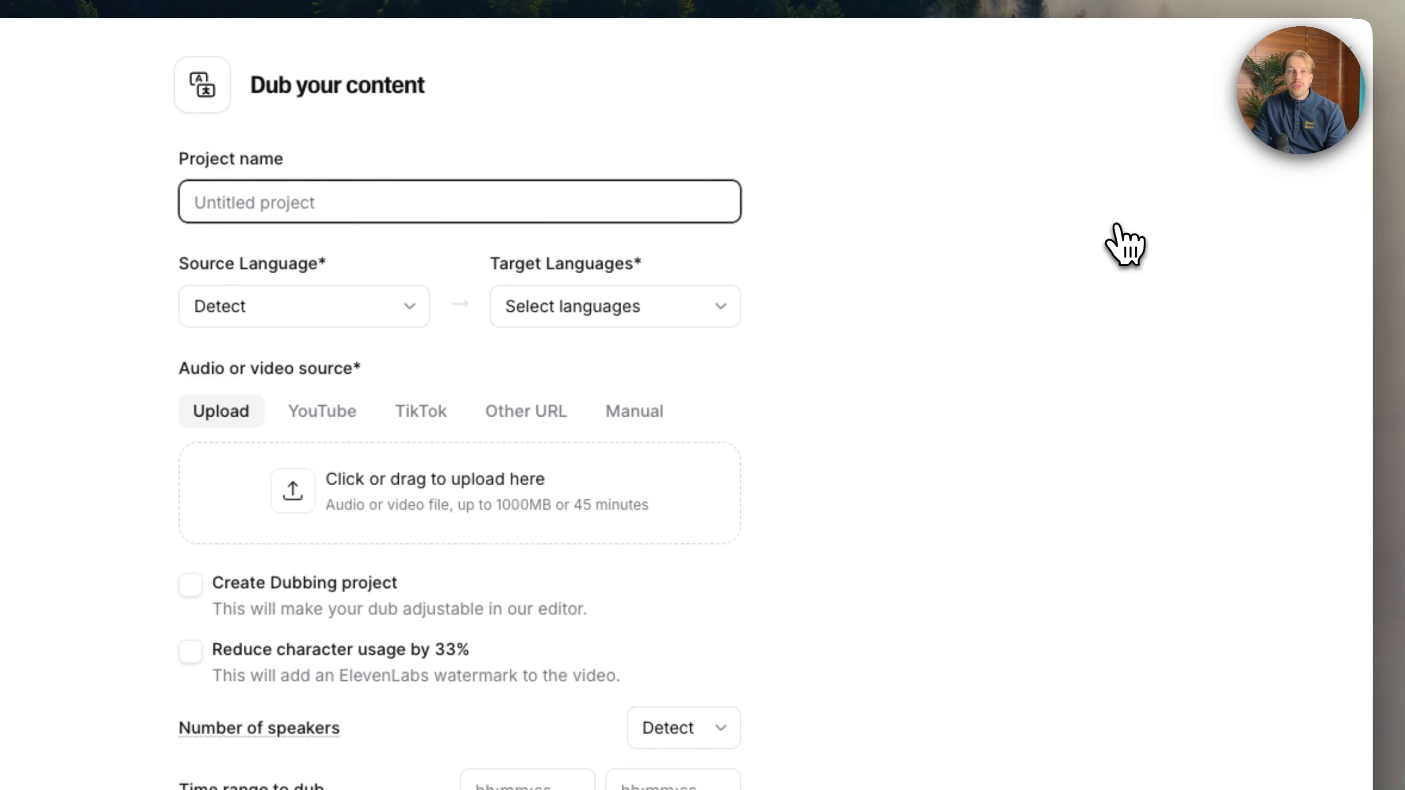
type("Test Spanish")
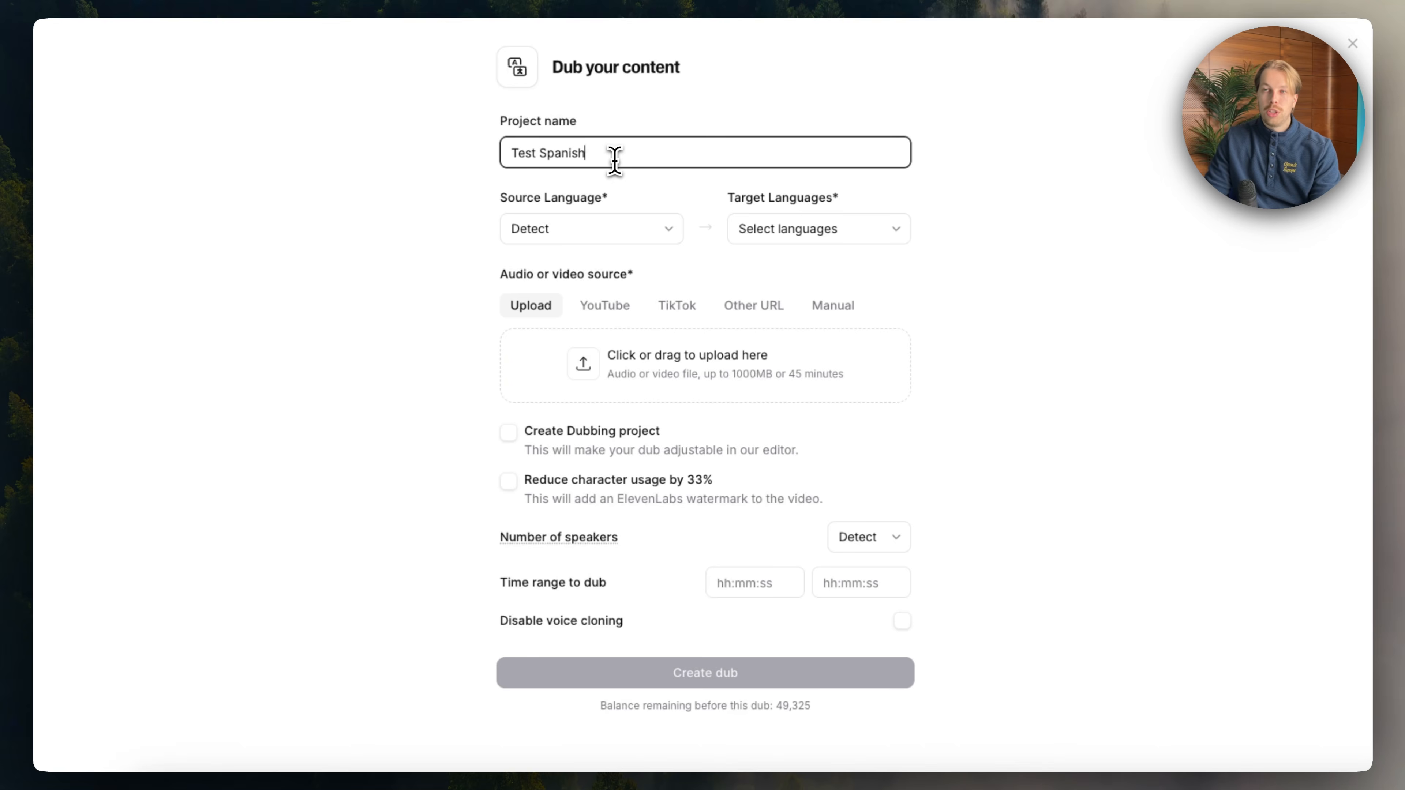
left_click(576, 234)
left_click(417, 328)
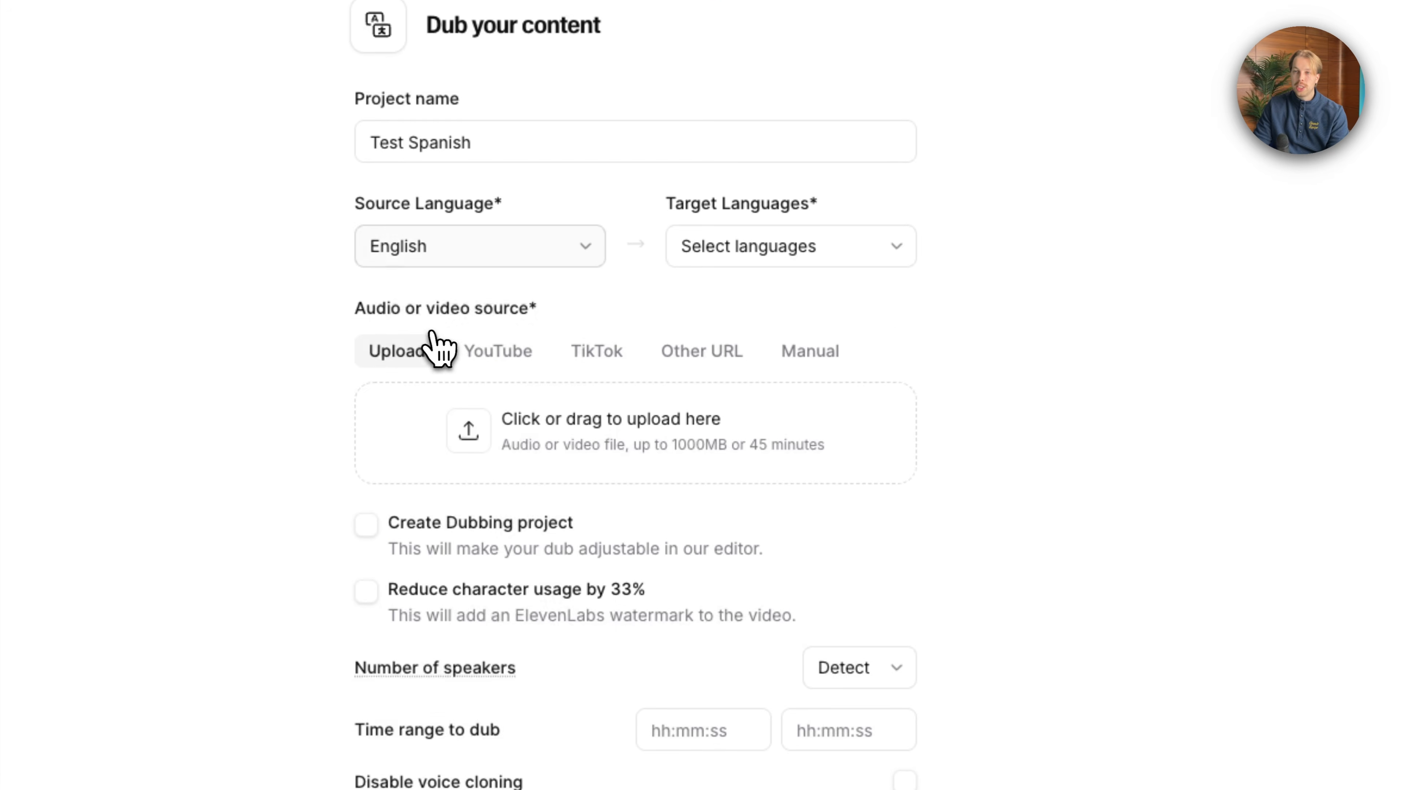
Set the dub's target language to Spanish
left_click(756, 246)
left_click(719, 397)
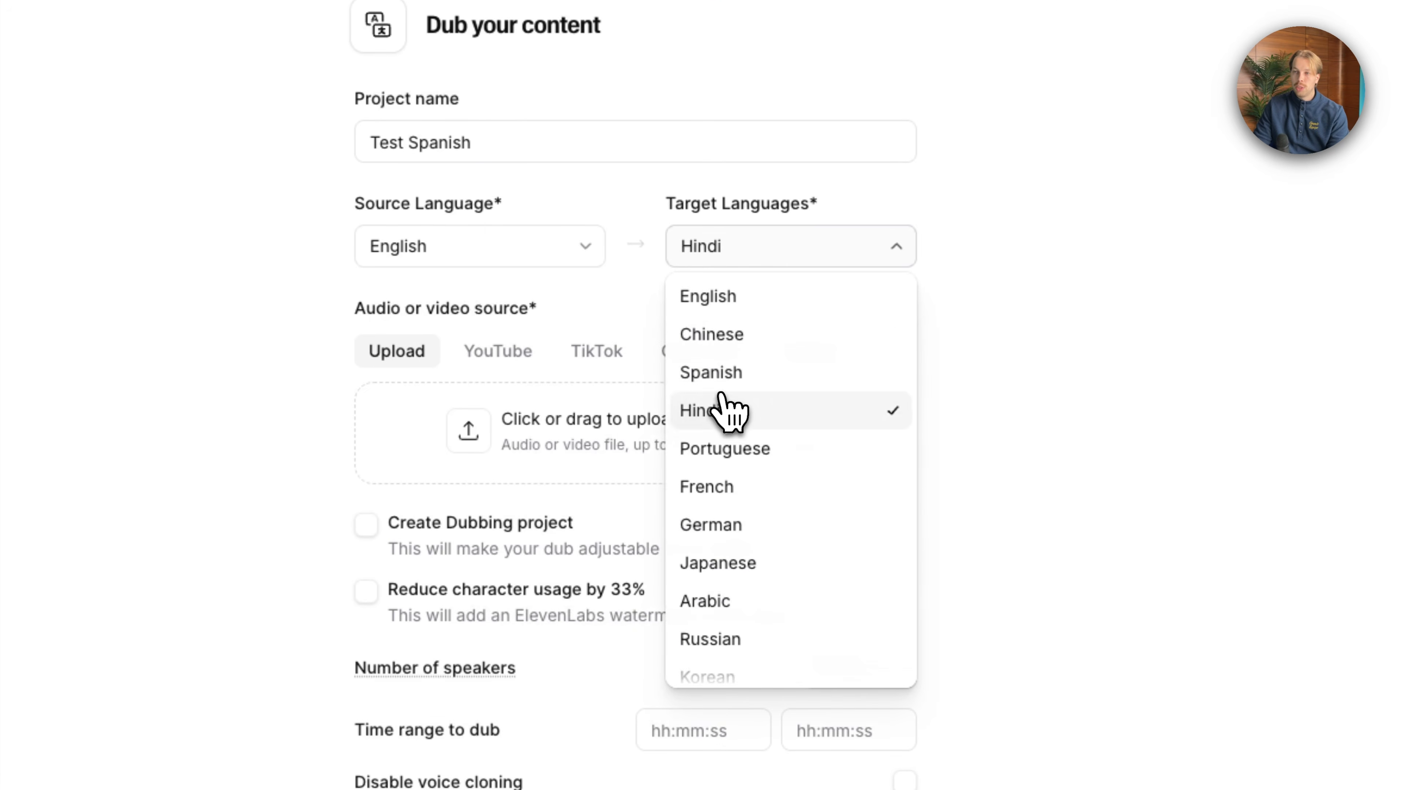
left_click(721, 388)
left_click(733, 410)
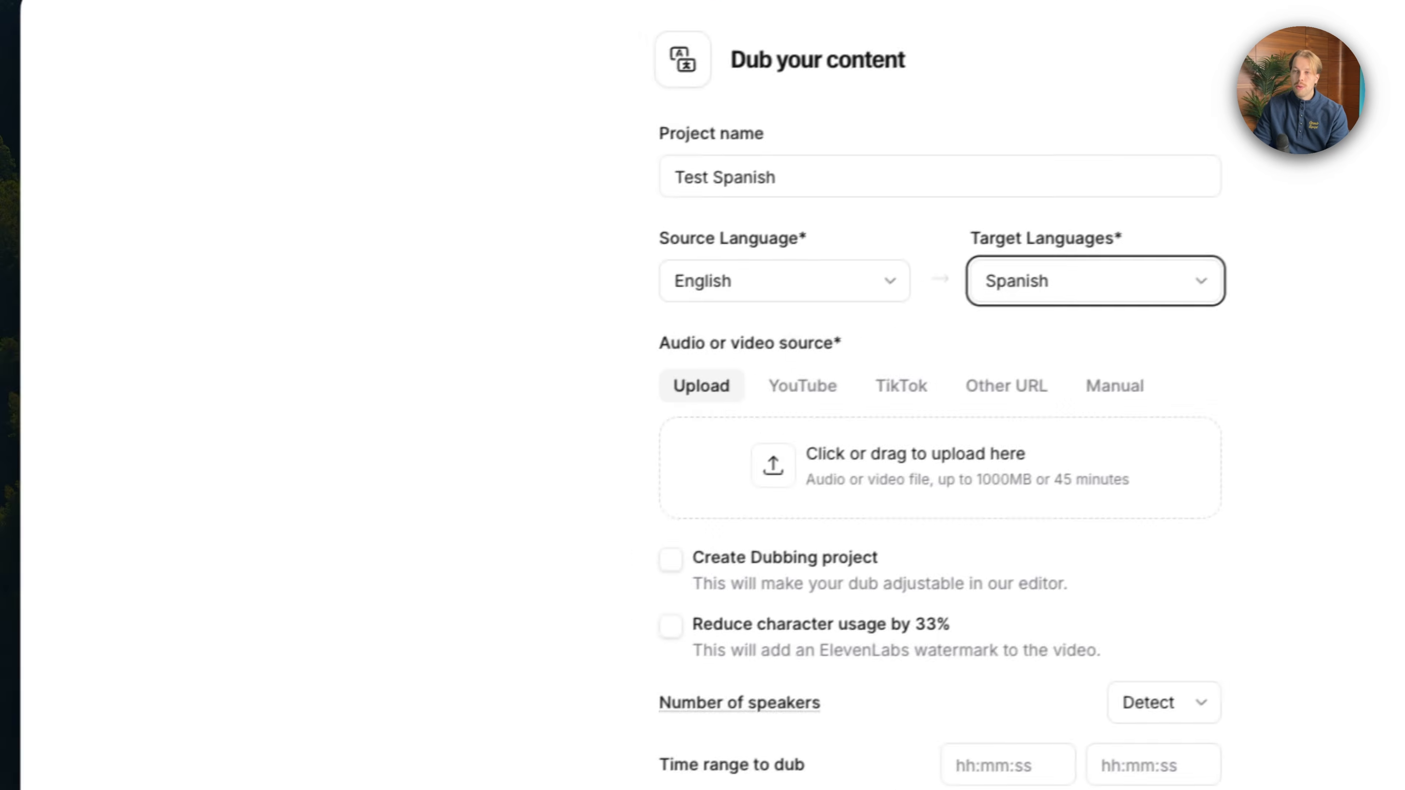
Upload the video IMG_9915.MOV as the dubbing source and create the dub
left_click_drag(909, 496, 886, 474)
left_click_drag(672, 338, 672, 339)
left_click(472, 526)
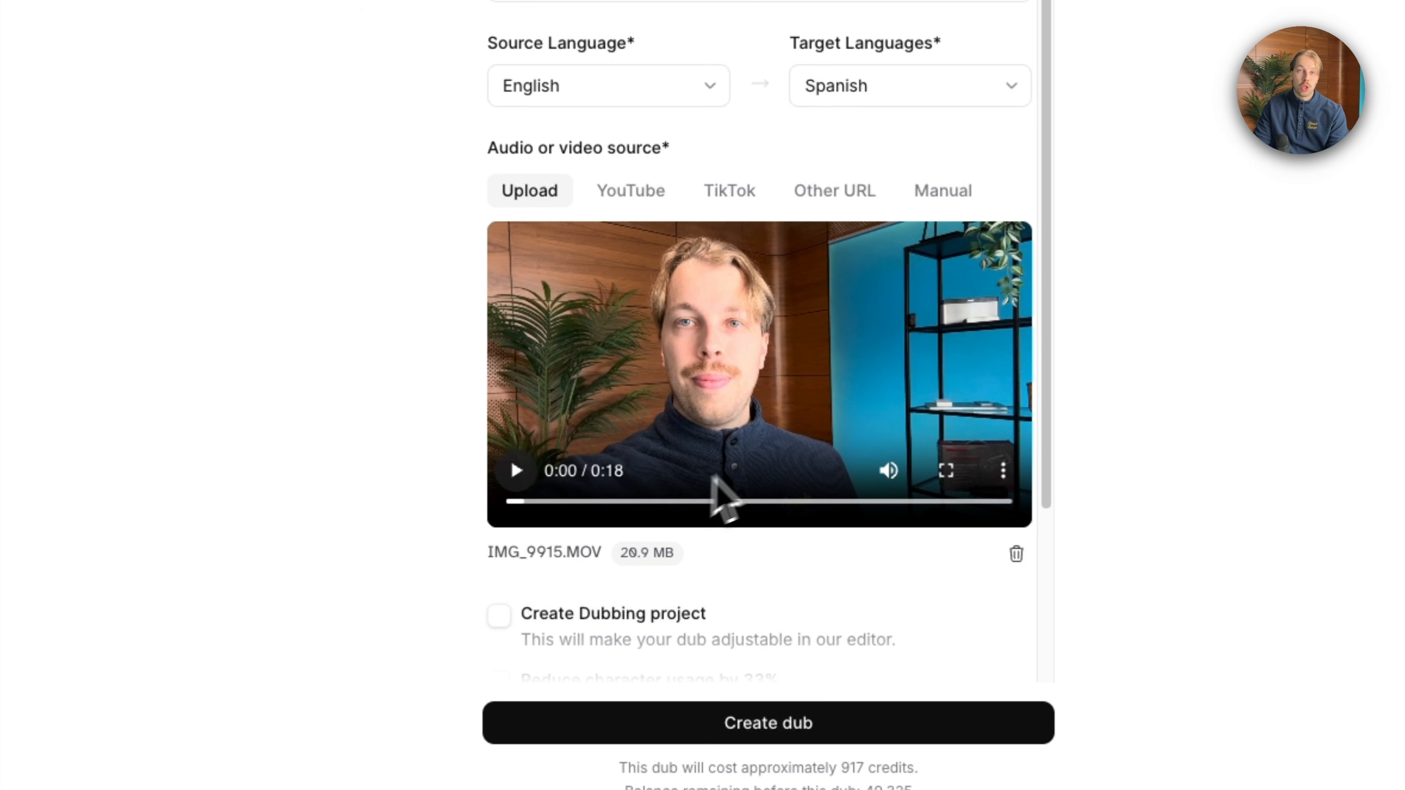
scroll(714, 480, "down", 2)
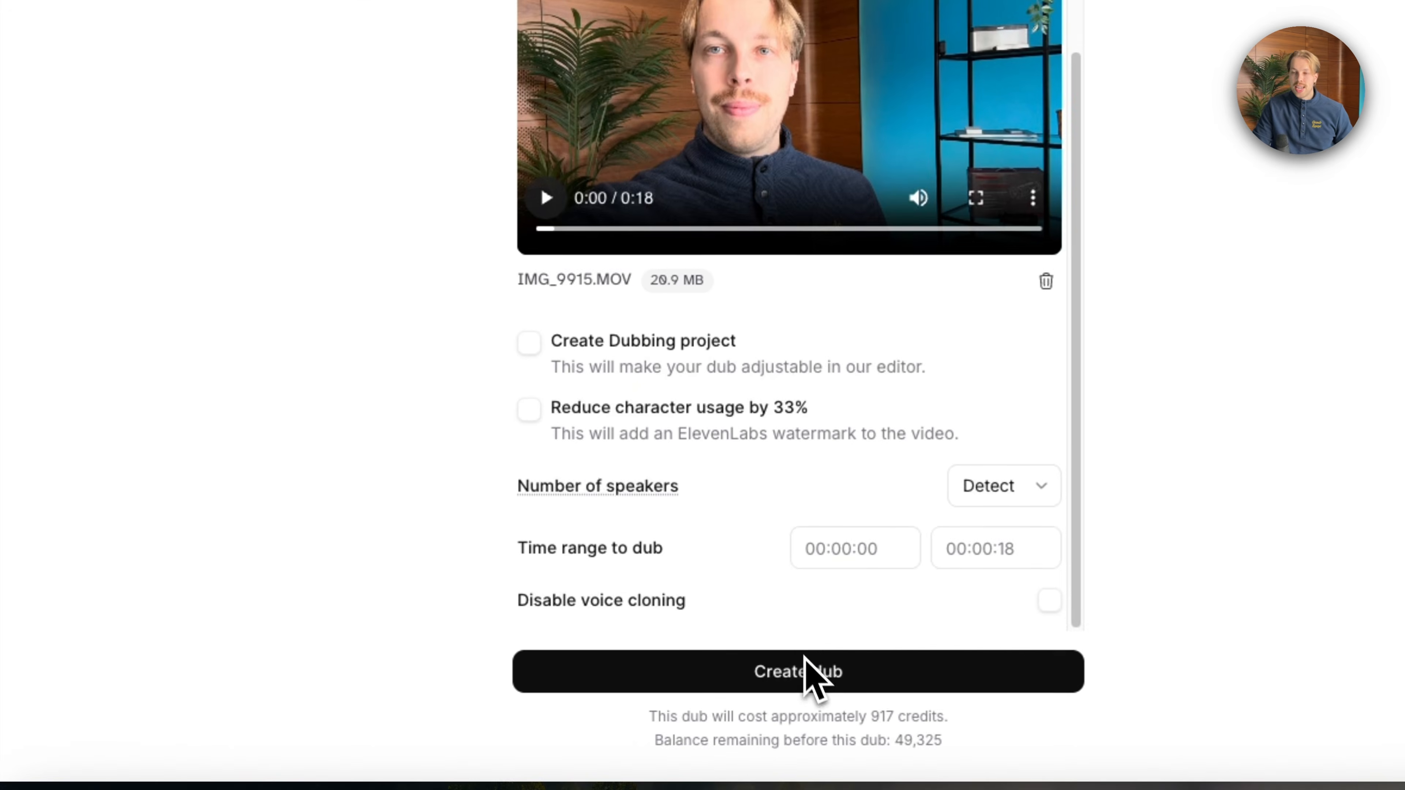
left_click(711, 690)
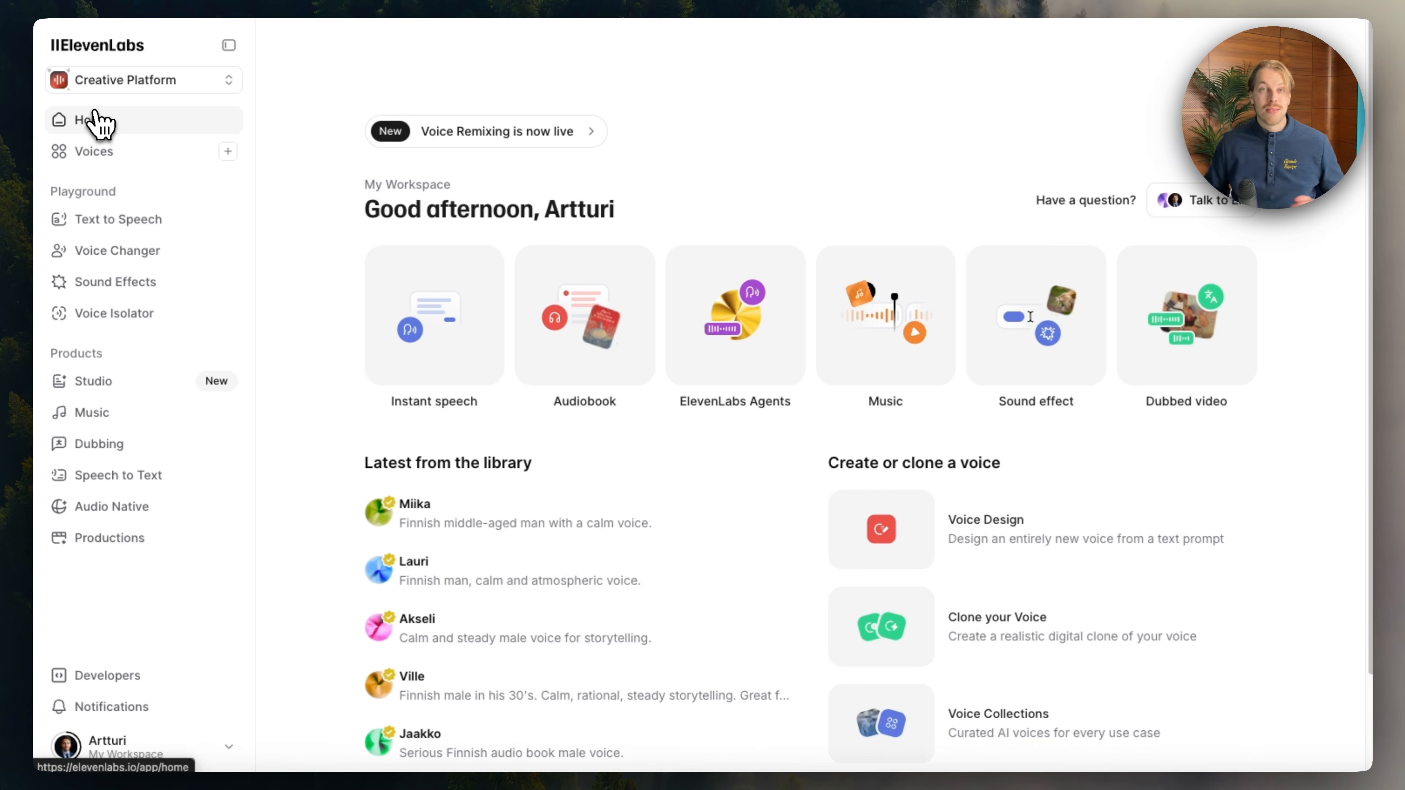
Open Speech to Text and look over its page for transcribing audio and video files
left_click(199, 477)
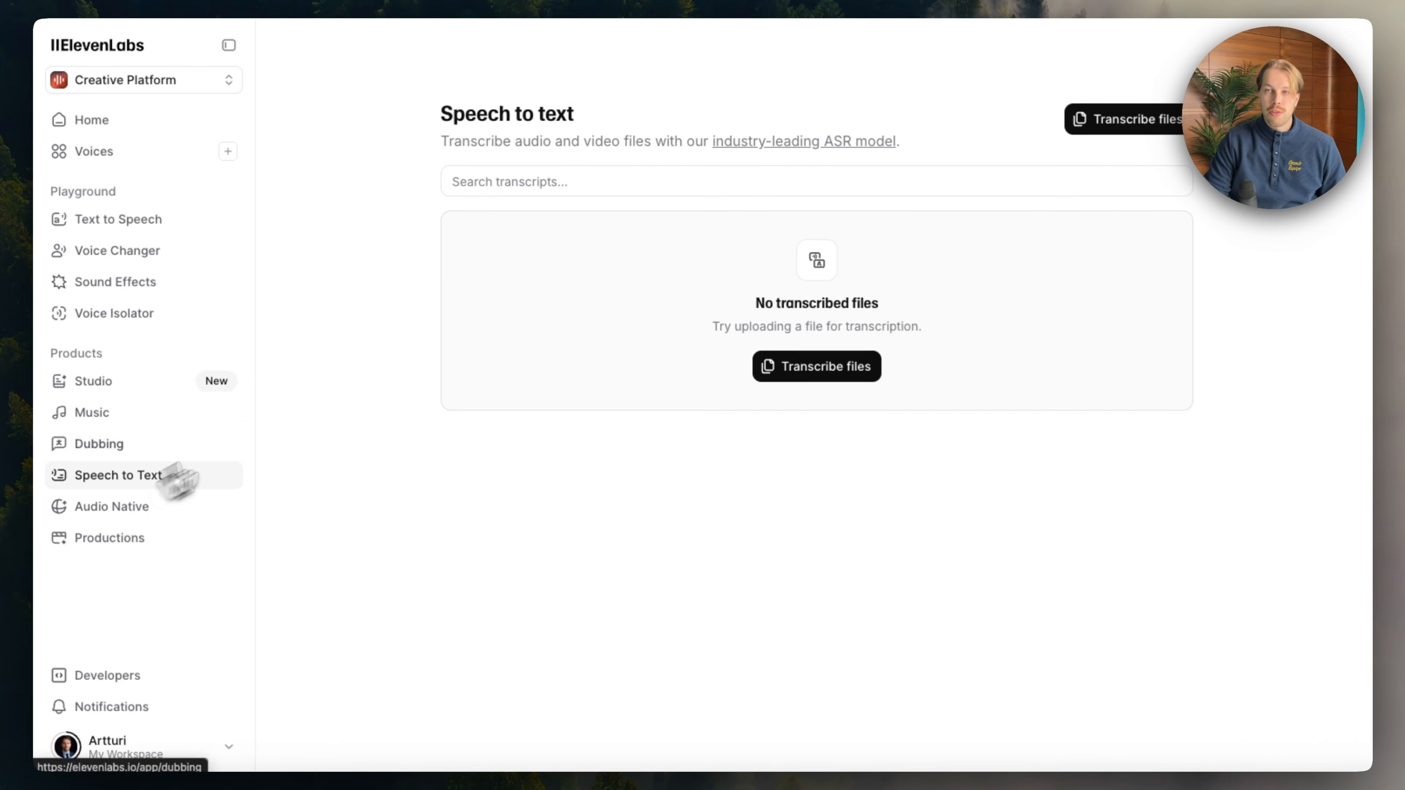
double_click(510, 117)
left_click(571, 107)
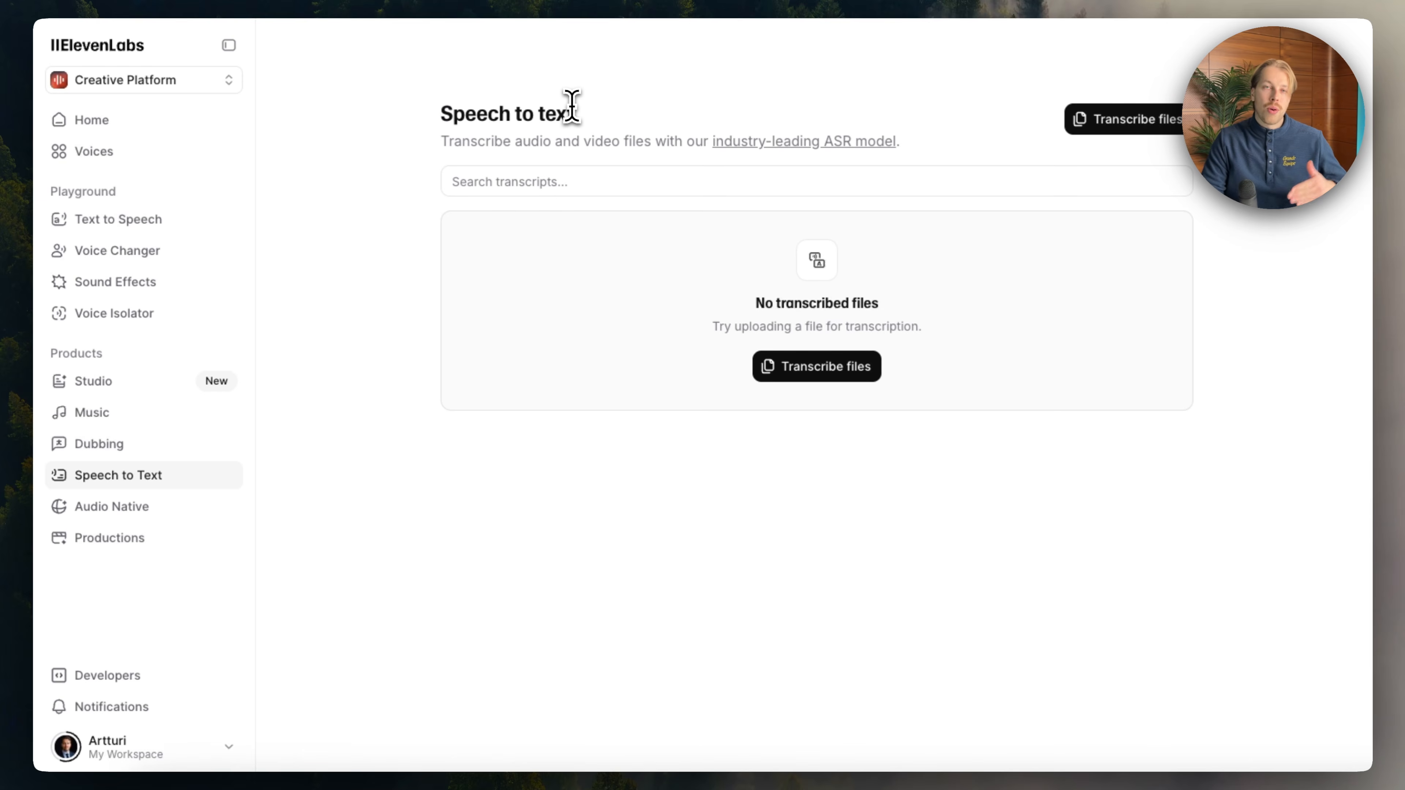
Open Audio Native and examine its player appearance colours and URL allowlist setup
left_click(99, 510)
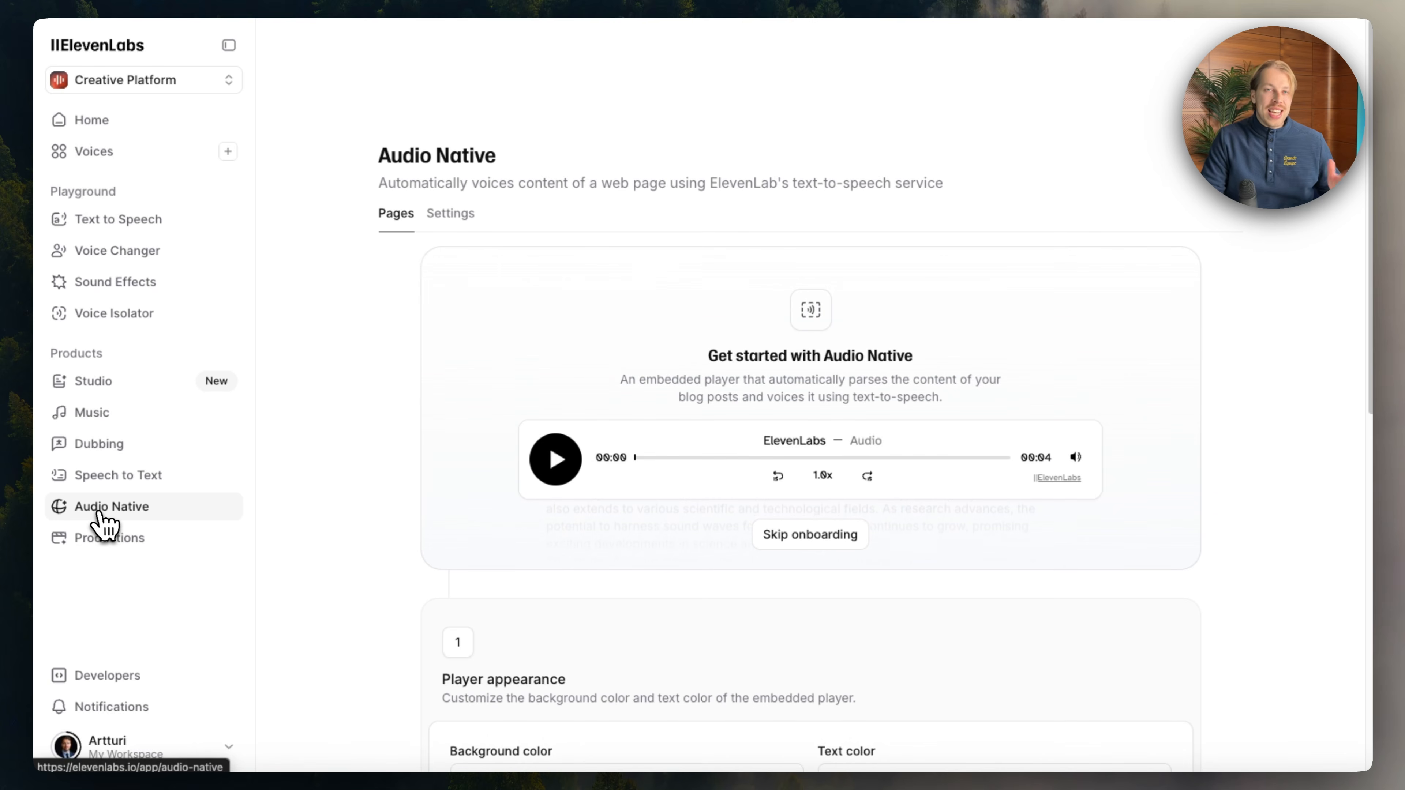
scroll(691, 387, "down", 4)
scroll(763, 276, "up", 3)
scroll(828, 425, "down", 5)
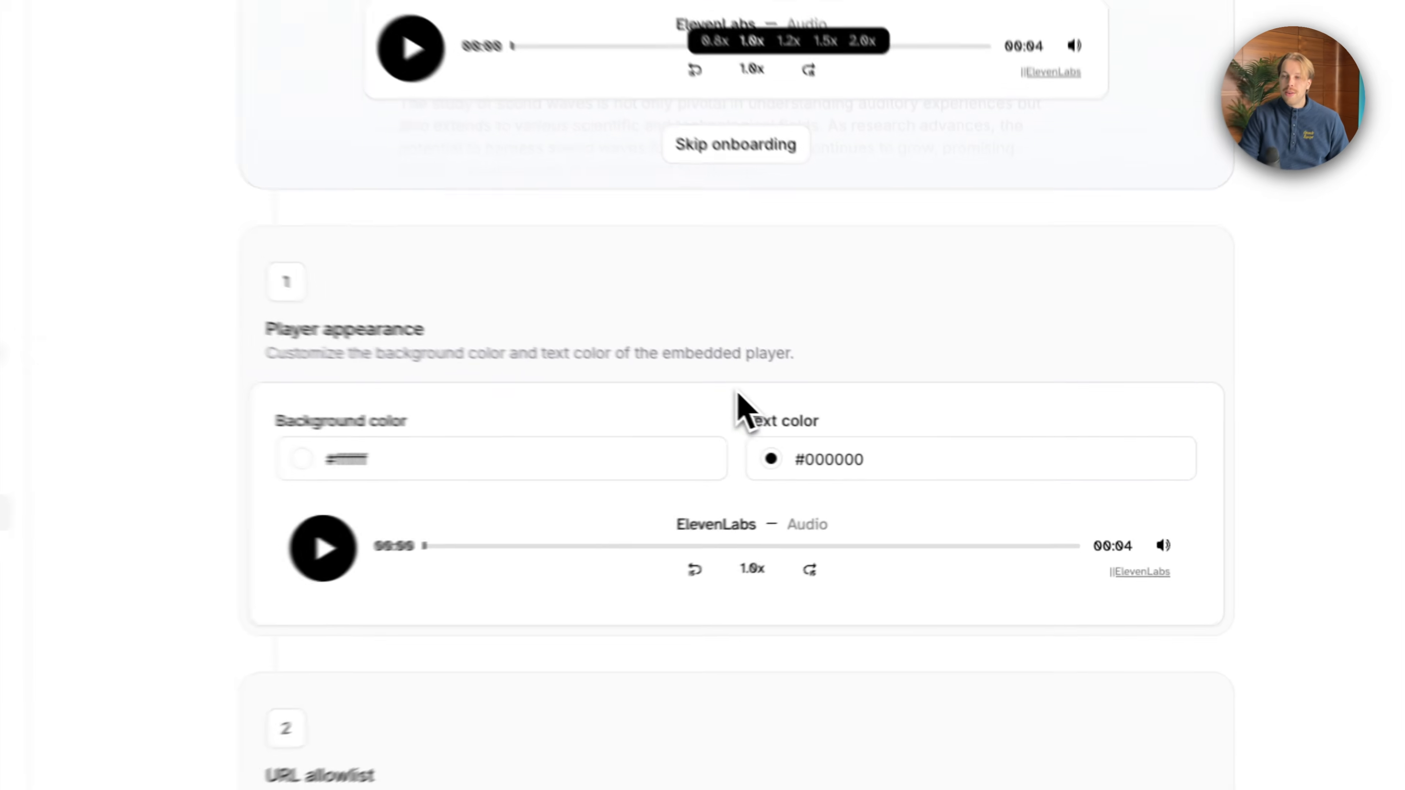
scroll(559, 498, "up", 5)
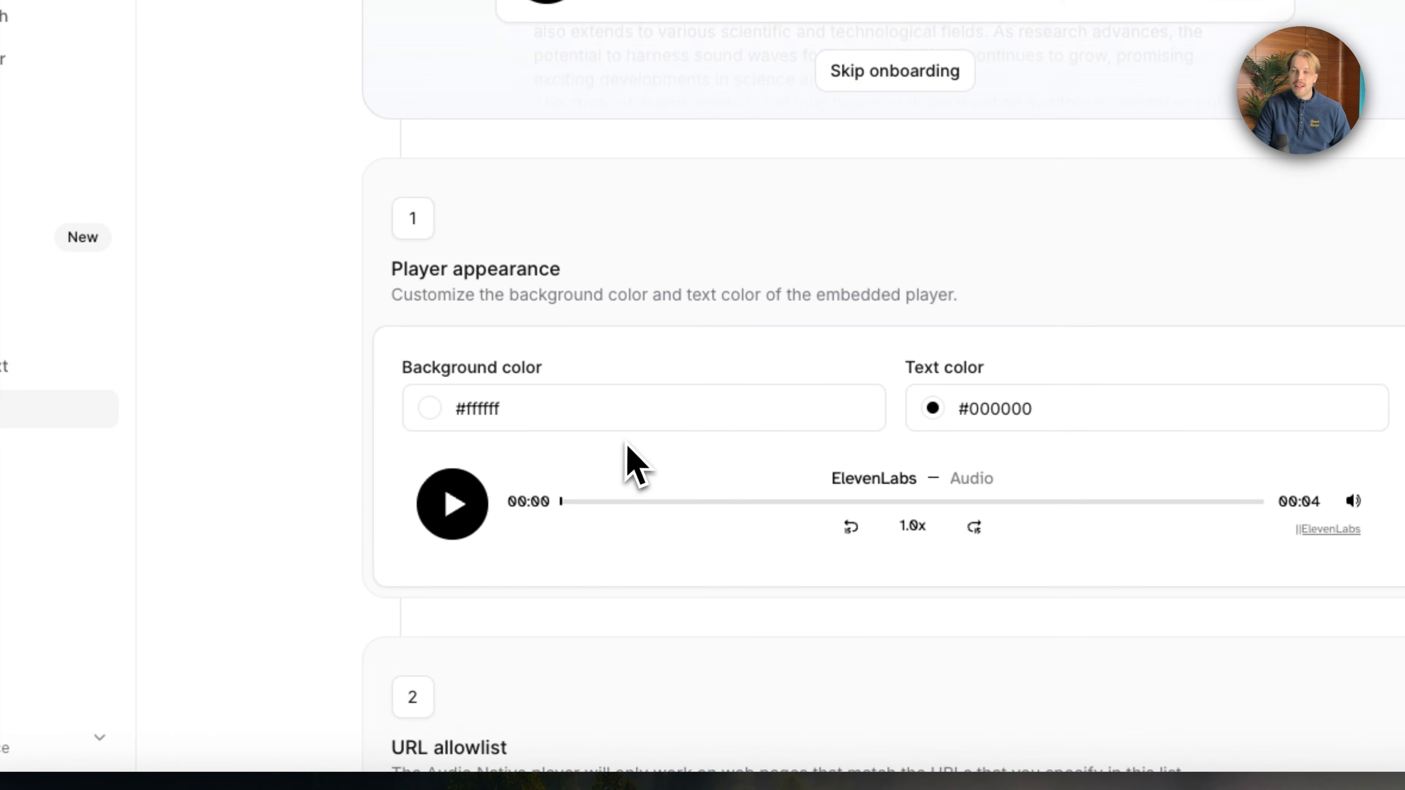
scroll(748, 365, "down", 12)
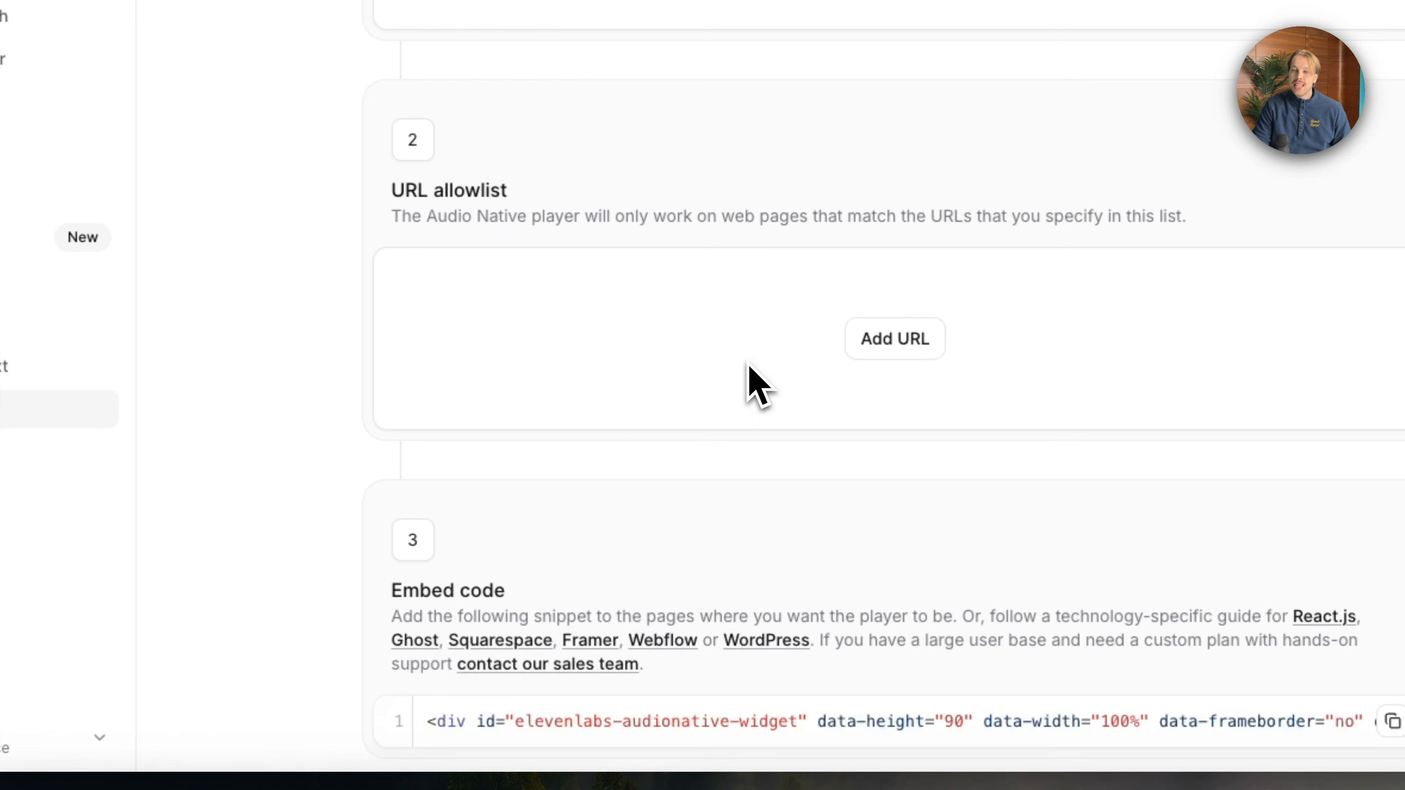
Highlight the Audio Native embed code snippet and review the embedded player introduction
triple_click(570, 719)
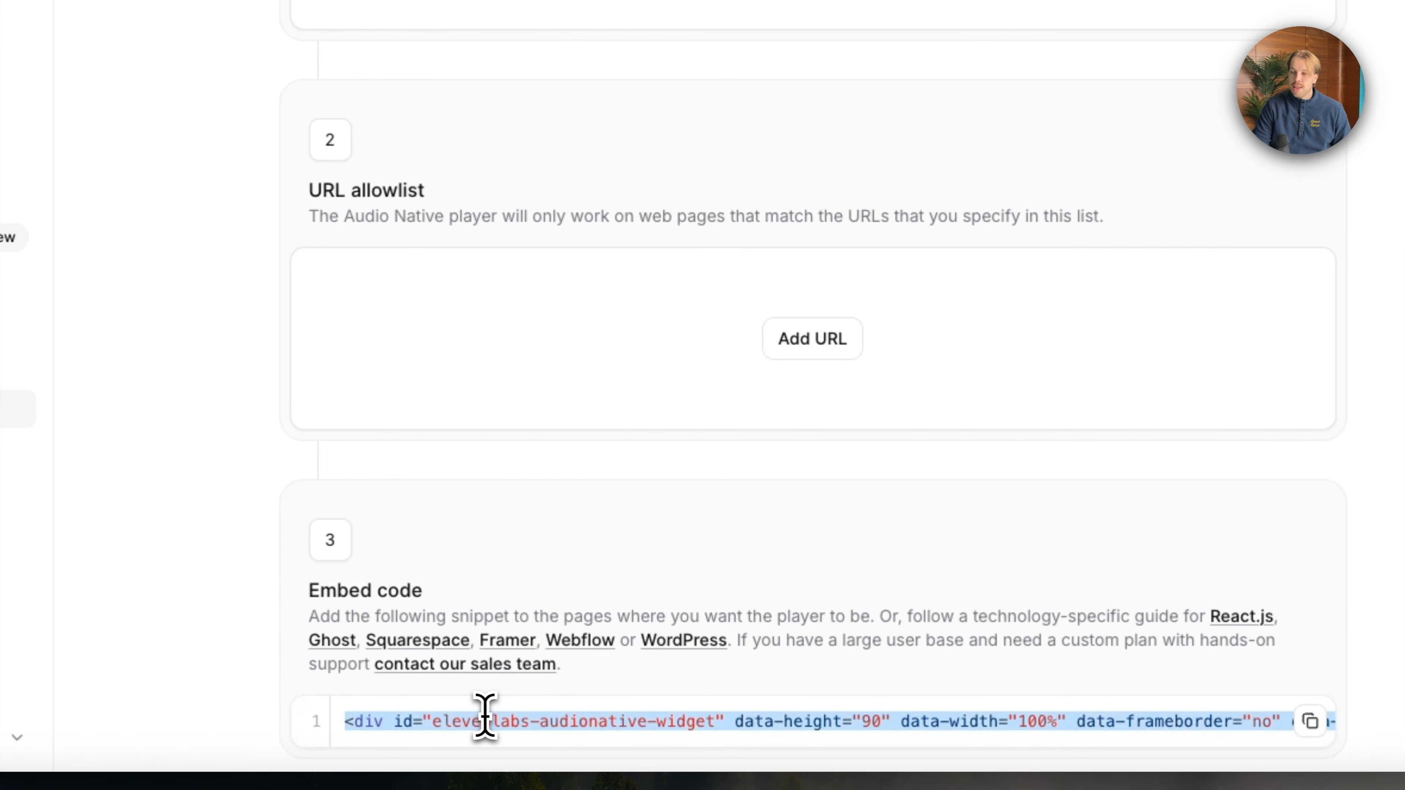
left_click(1241, 721)
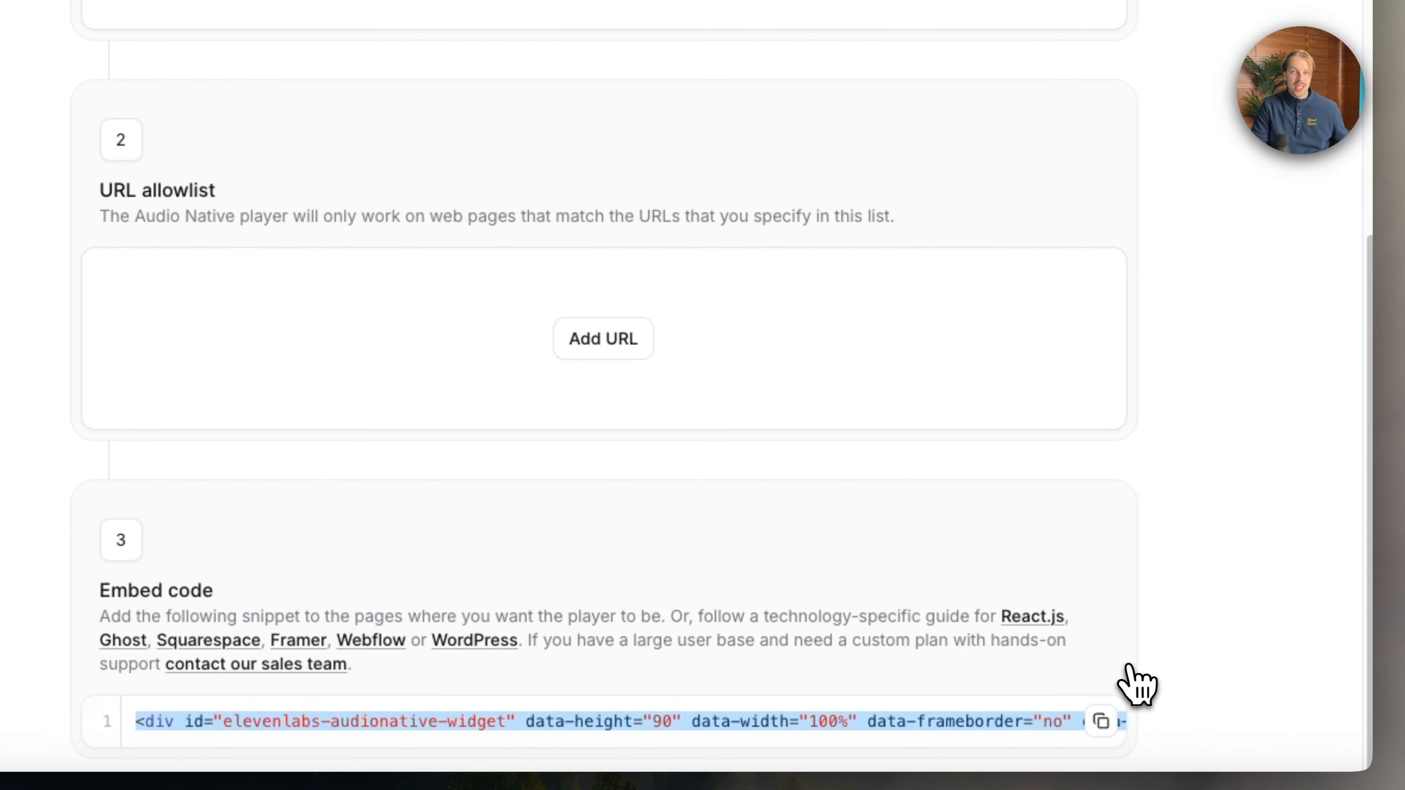
scroll(827, 417, "up", 11)
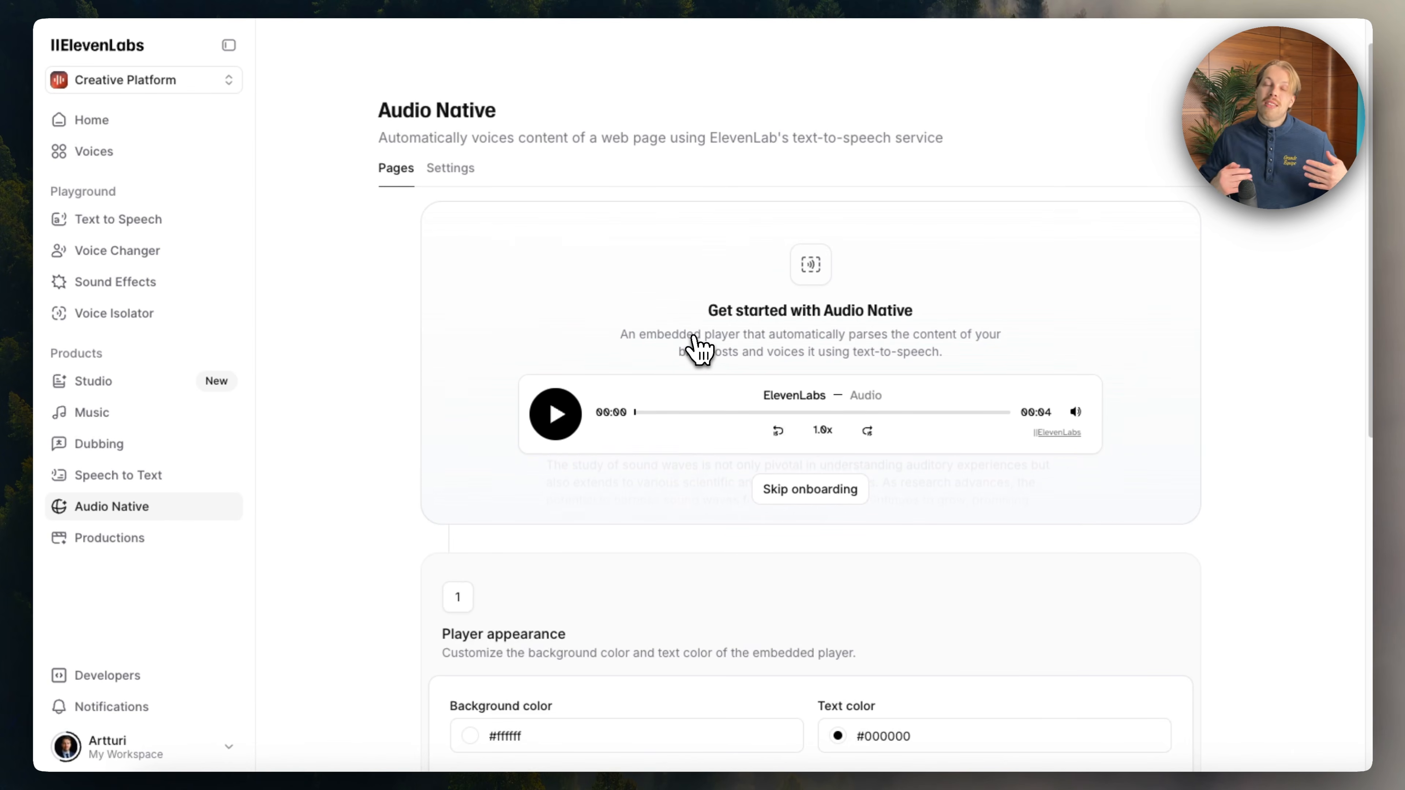
scroll(719, 343, "down", 2)
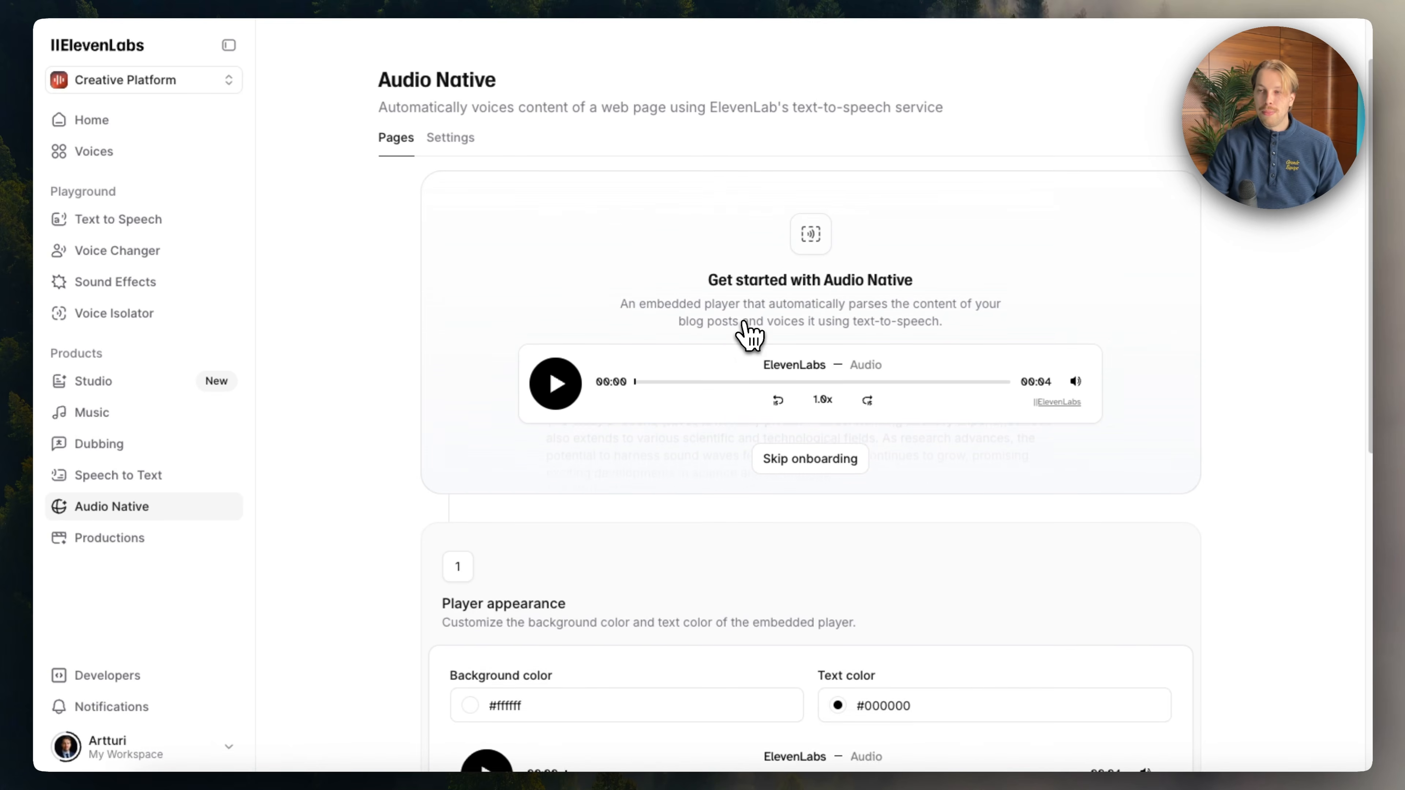
scroll(756, 332, "up", 4)
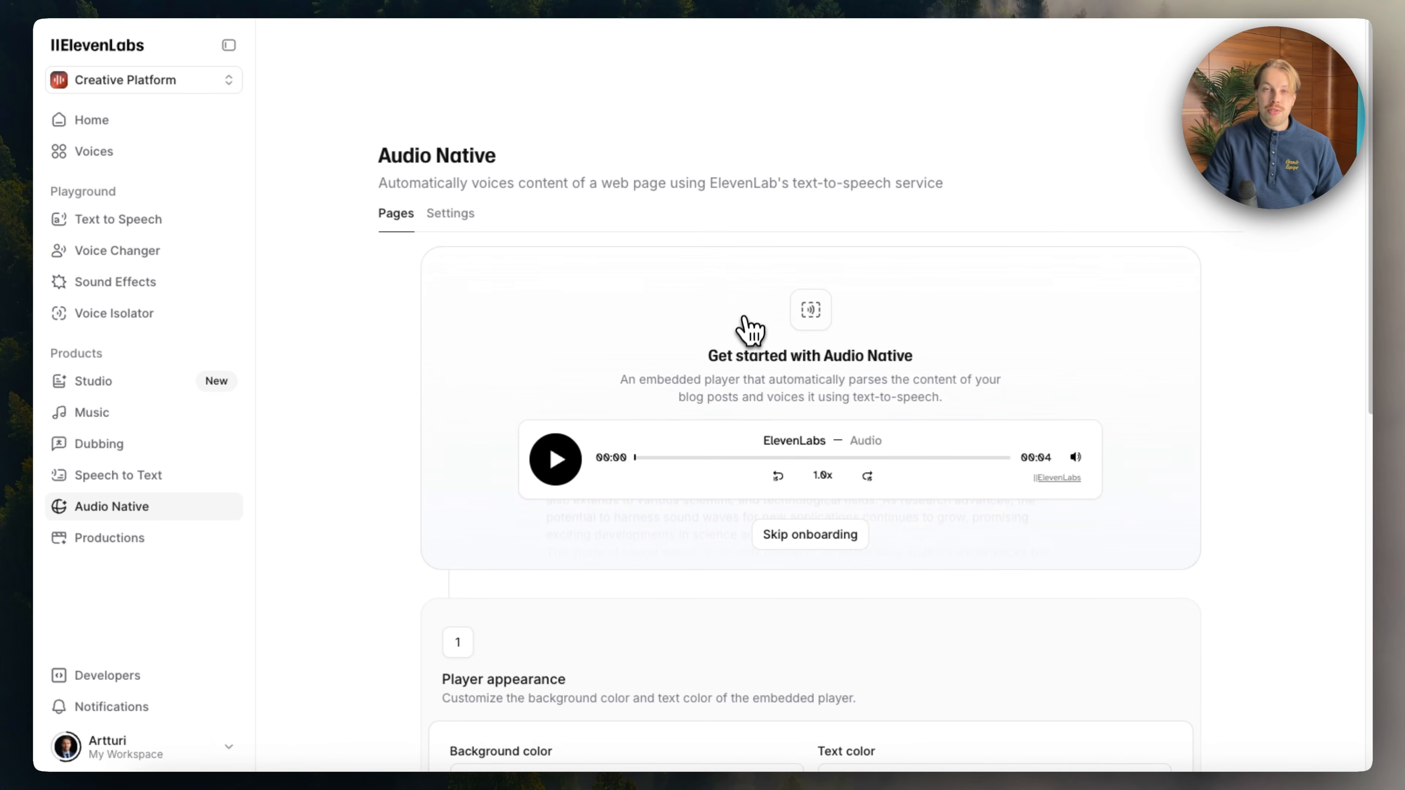
scroll(877, 339, "down", 8)
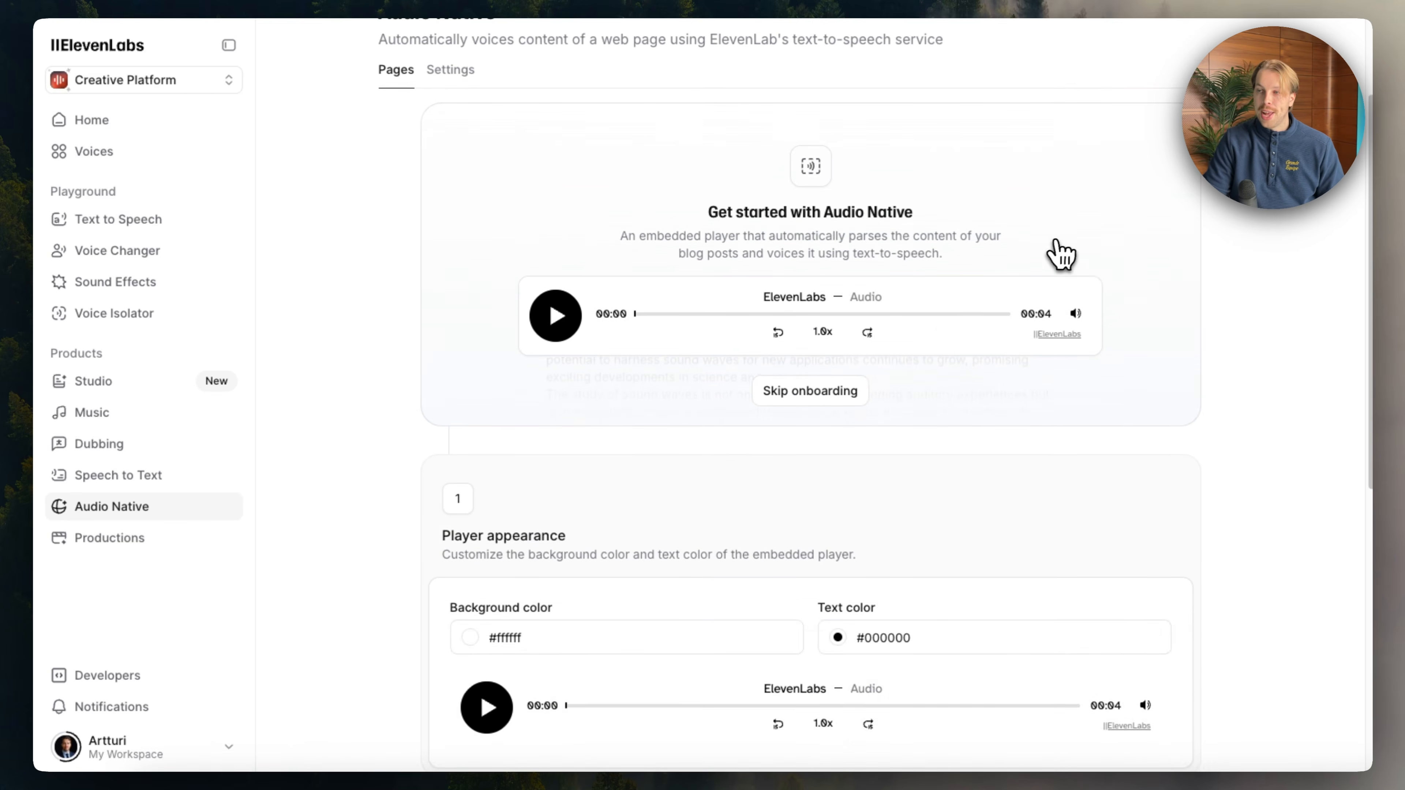
Open Productions and look through the human-edited services on offer, from Dub to Audiobook
left_click(119, 539)
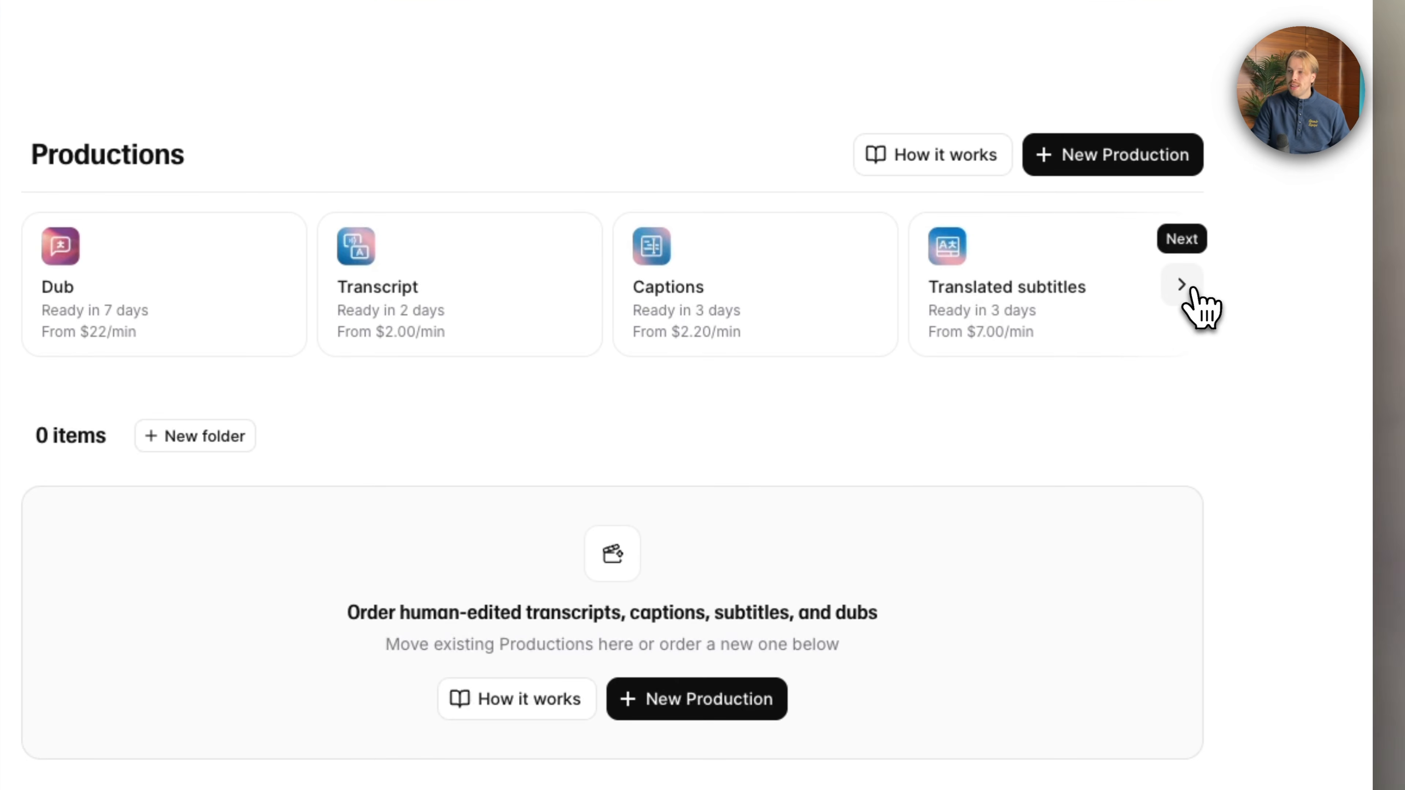
left_click(1183, 285)
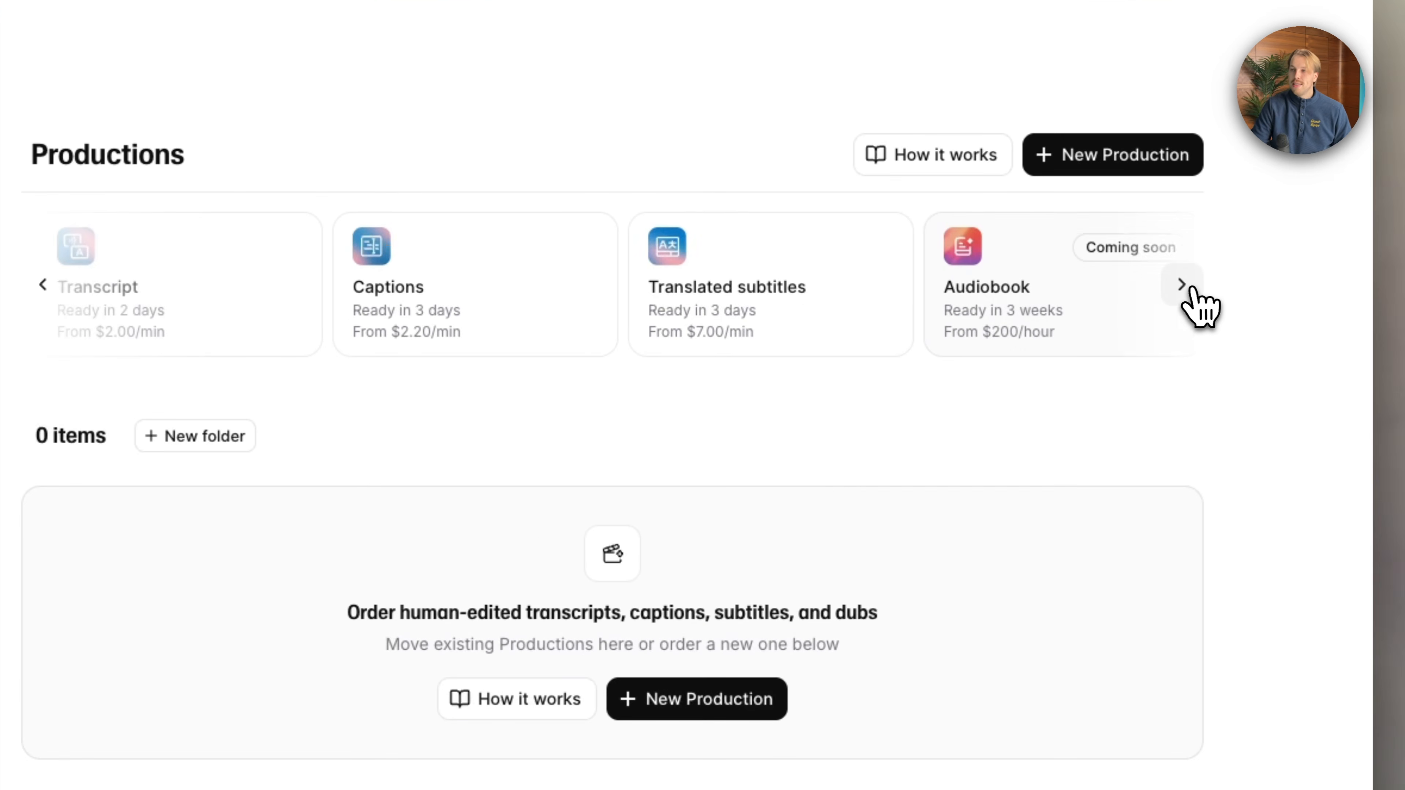
left_click(1109, 302)
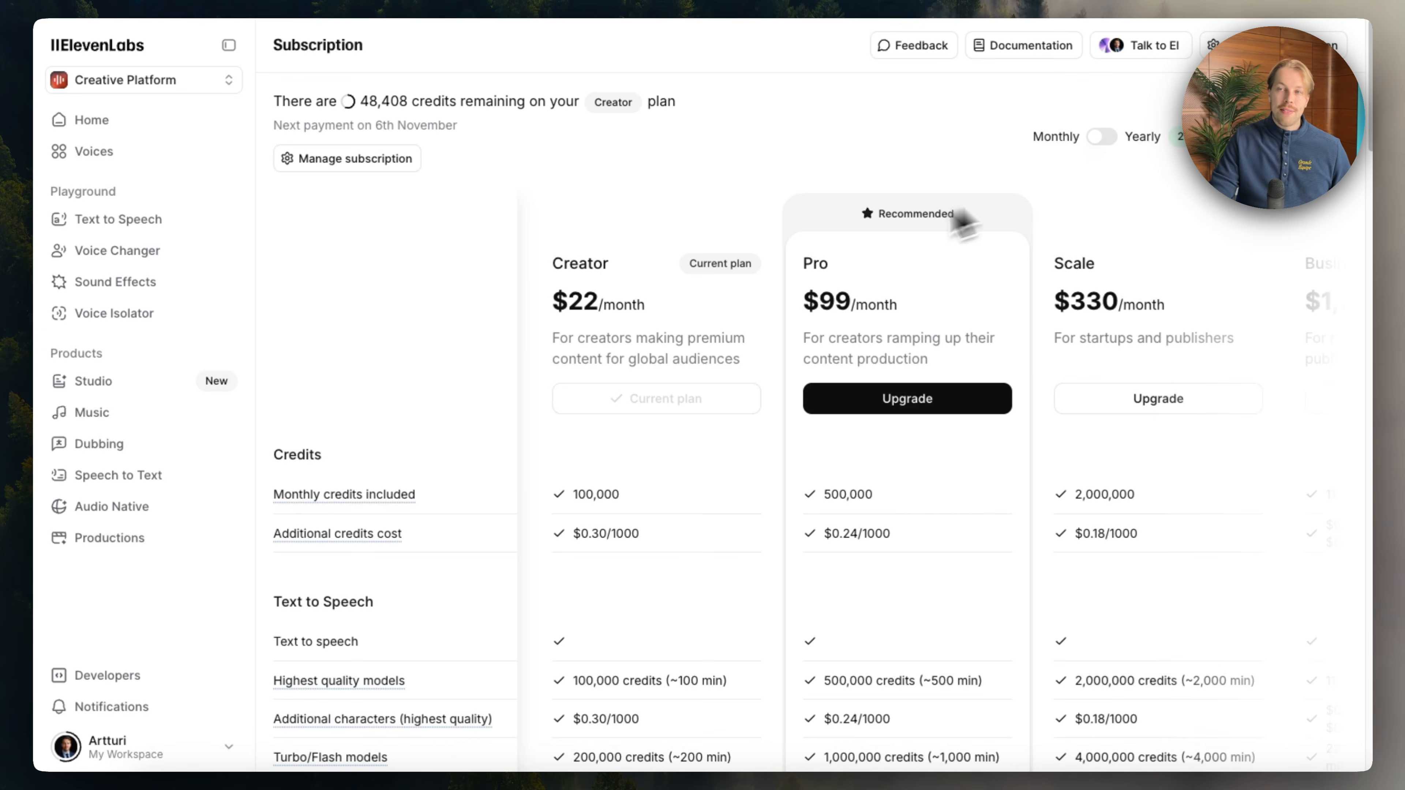
Compare the Creator and Pro subscription plans by monthly price and included monthly credits
double_click(576, 302)
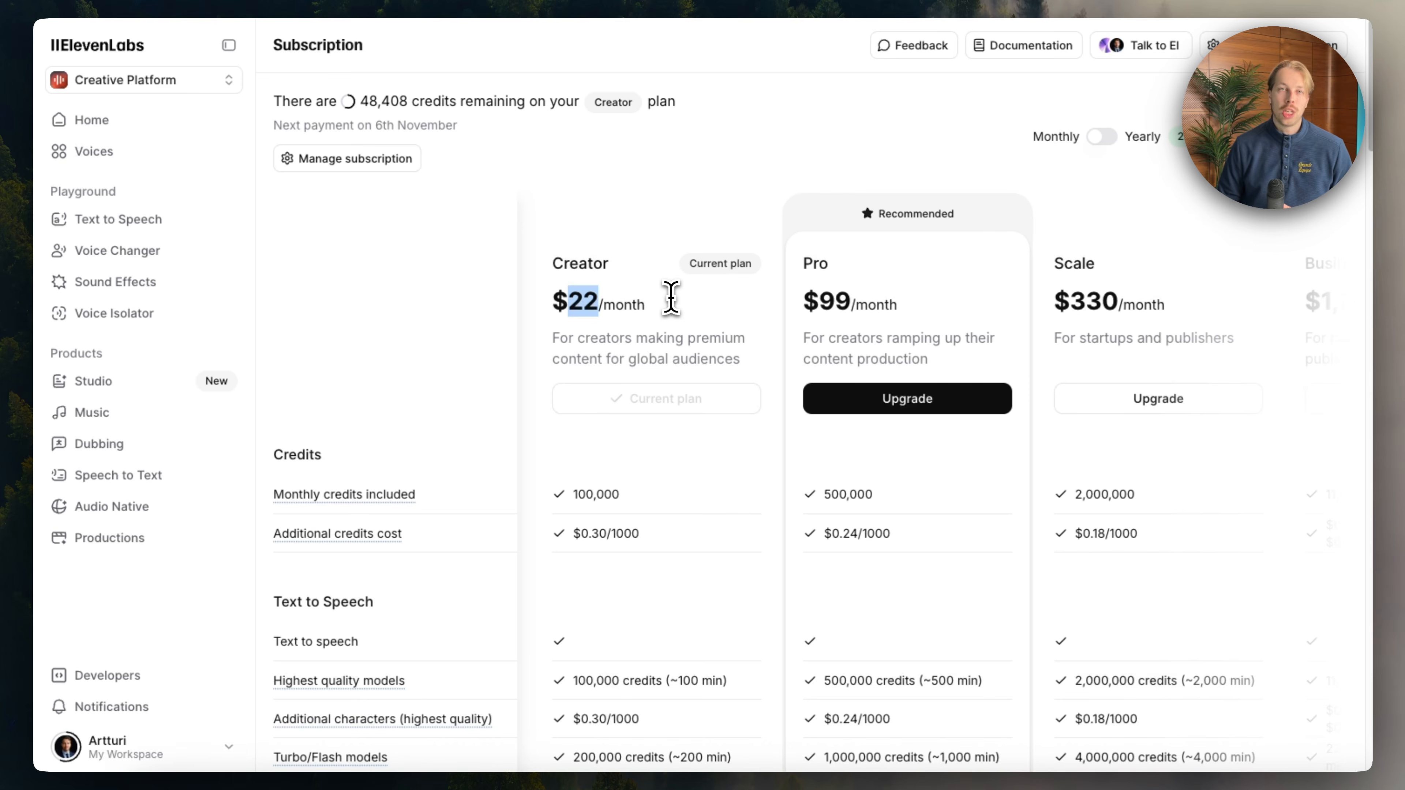
scroll(719, 282, "down", 2)
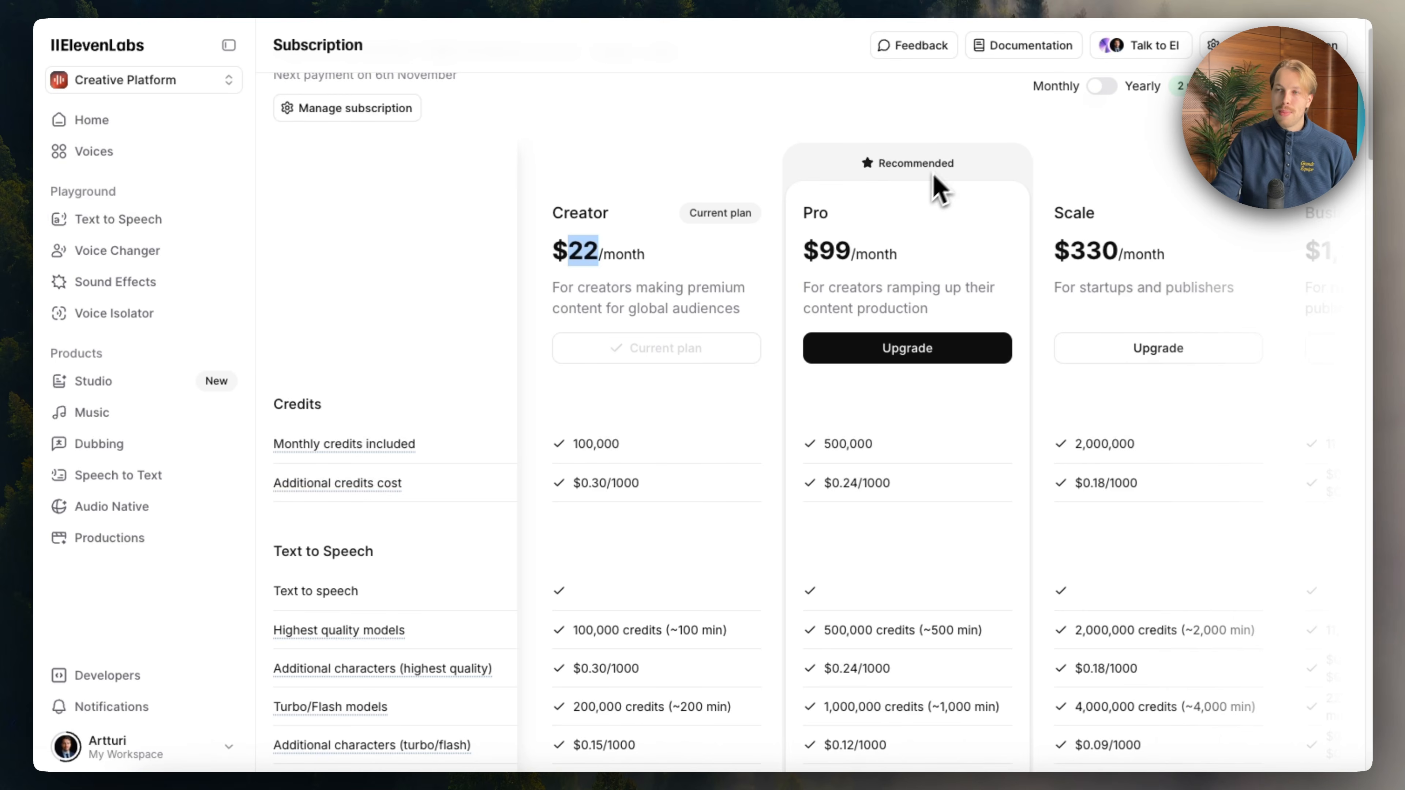
scroll(850, 267, "down", 1)
left_click_drag(856, 230, 803, 227)
left_click(950, 235)
scroll(946, 236, "down", 2)
left_click_drag(873, 363, 819, 369)
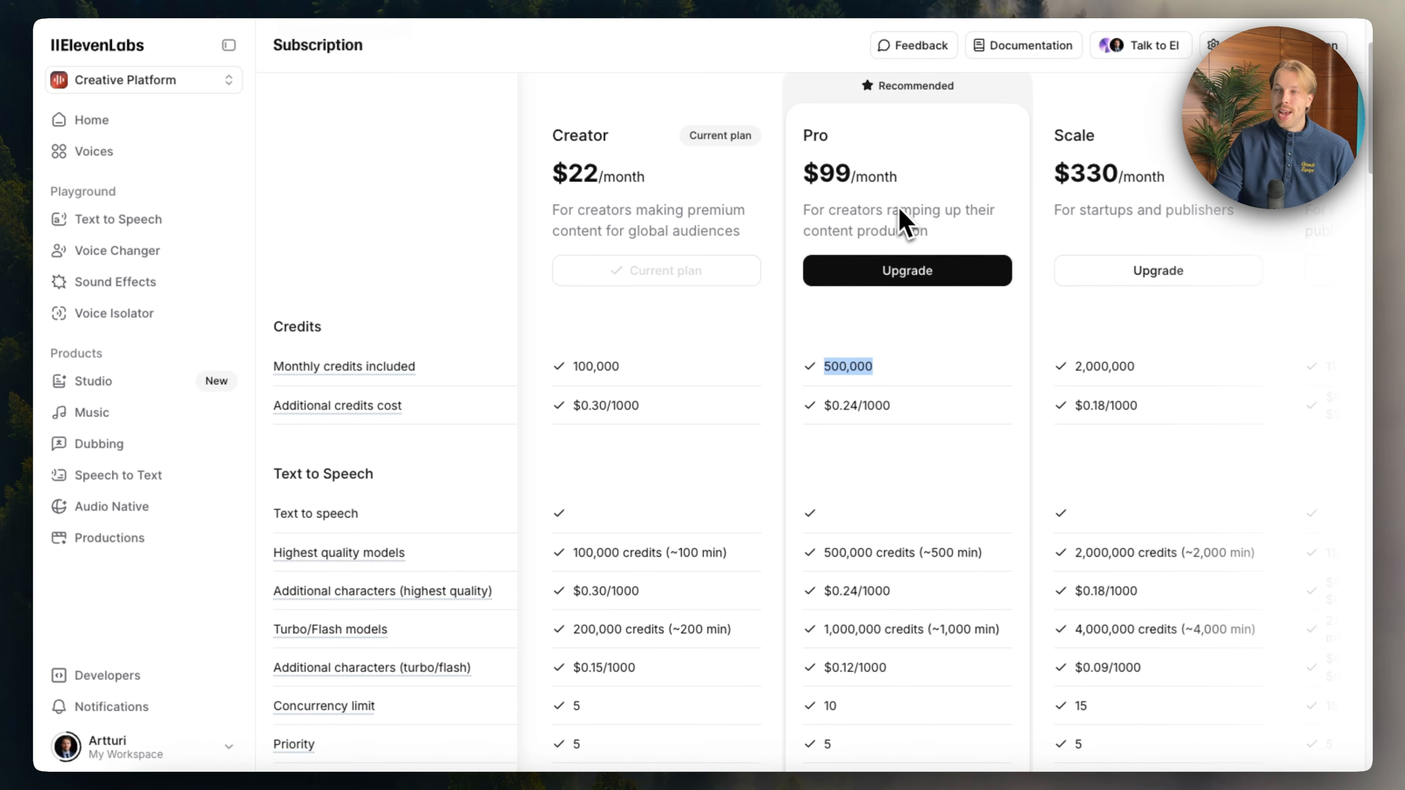
scroll(910, 221, "up", 1)
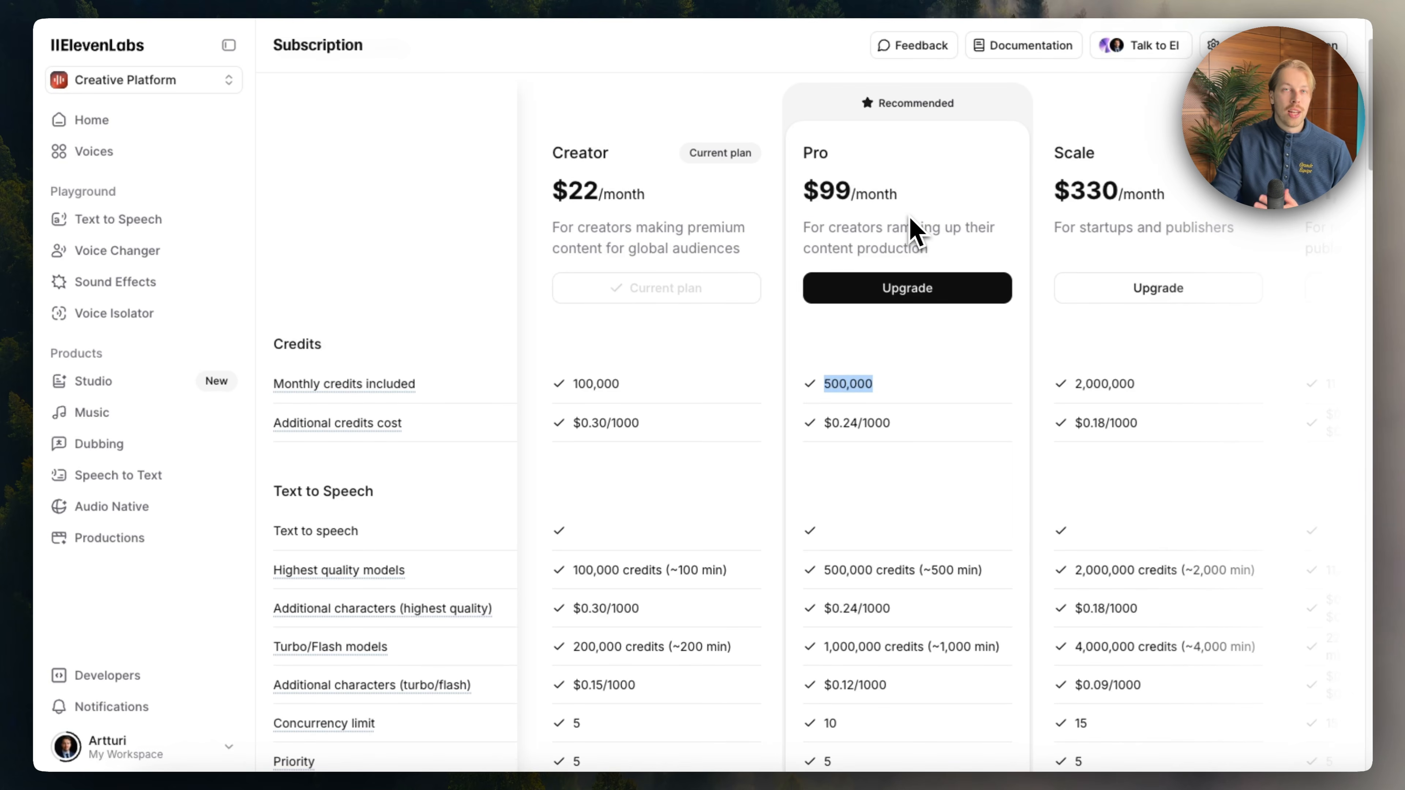